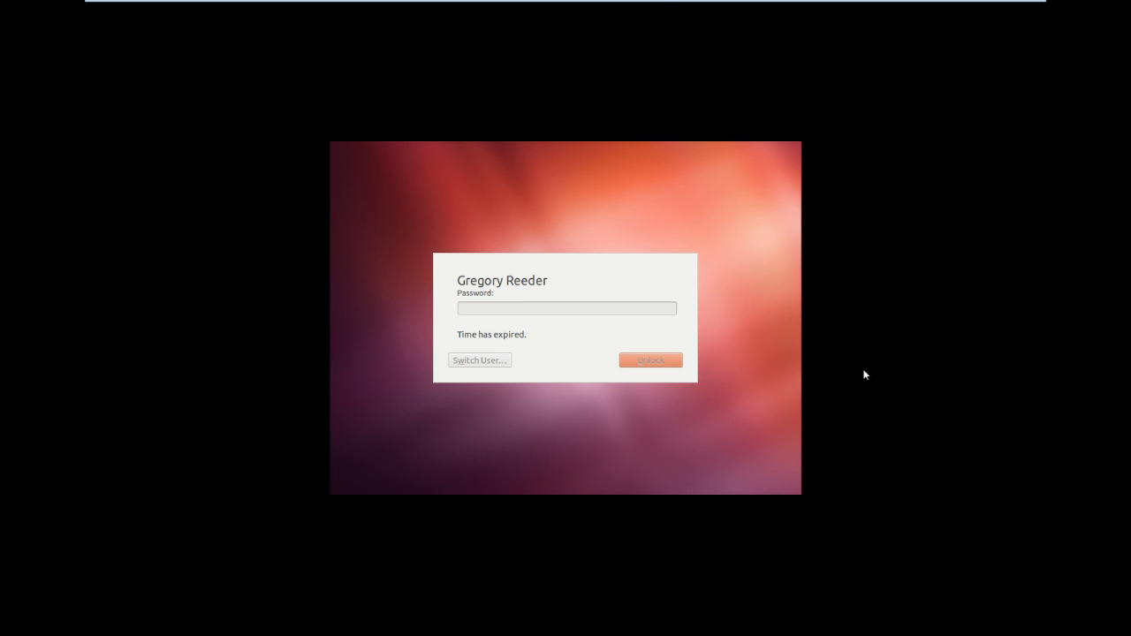
Unlock the Ubuntu session and start the Samba server as root by running /usr/local/samba/sbin/samba in a terminal.
click(865, 375)
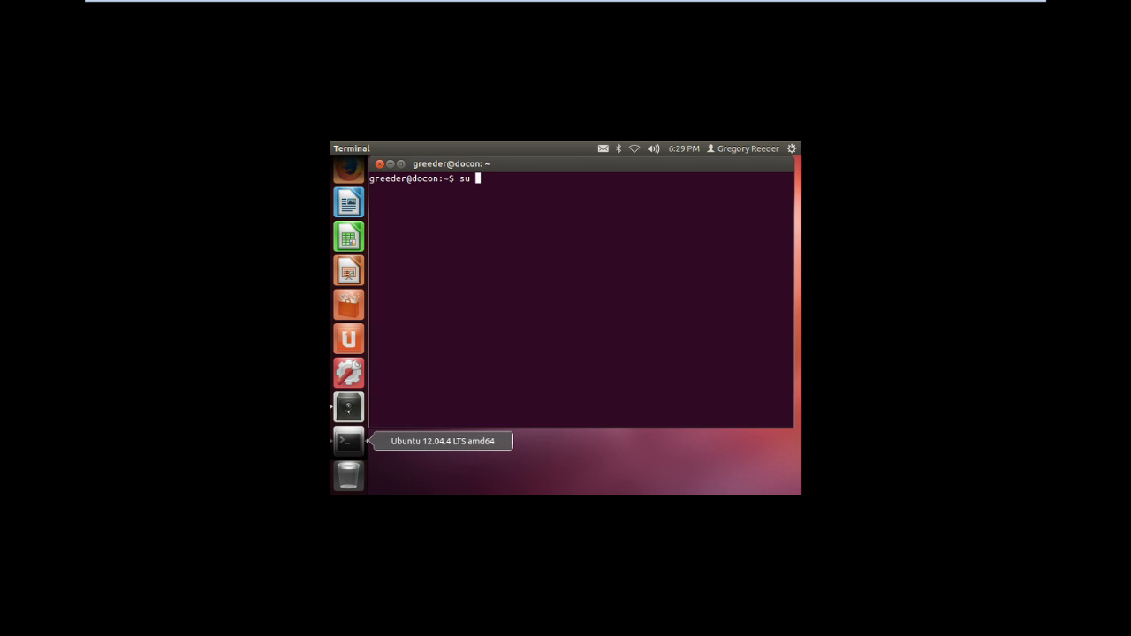
text(/usr/local/samba/sbin/samba)
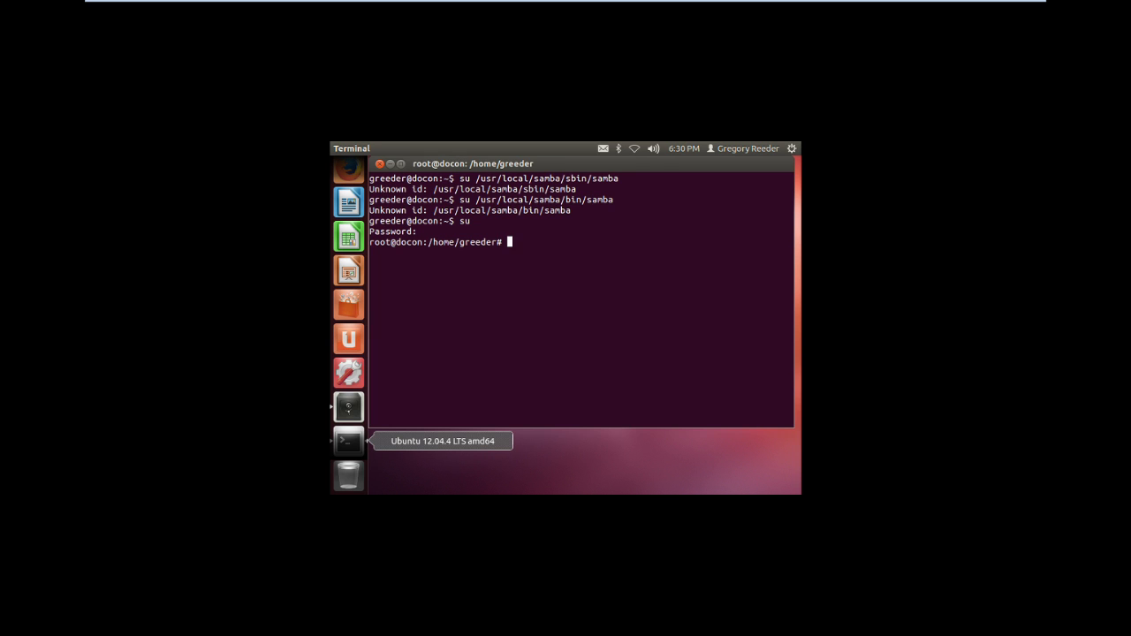
text(/usr/local/samba/sbin/samba)
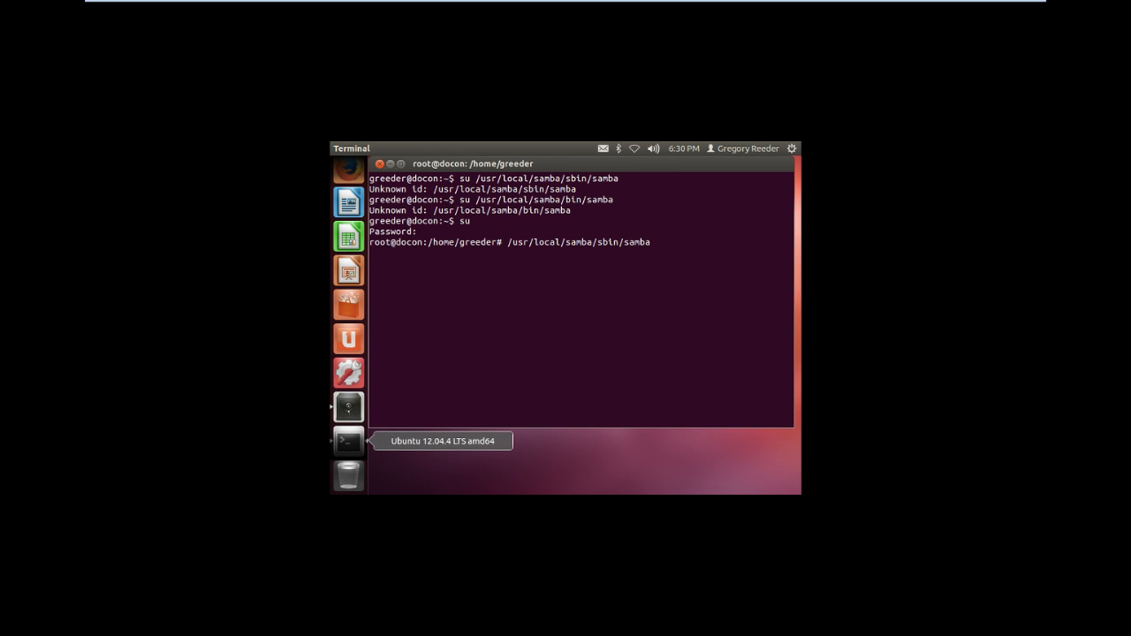
key(Return)
Exit the root shell and close the terminal session.
text(exit)
key(Return)
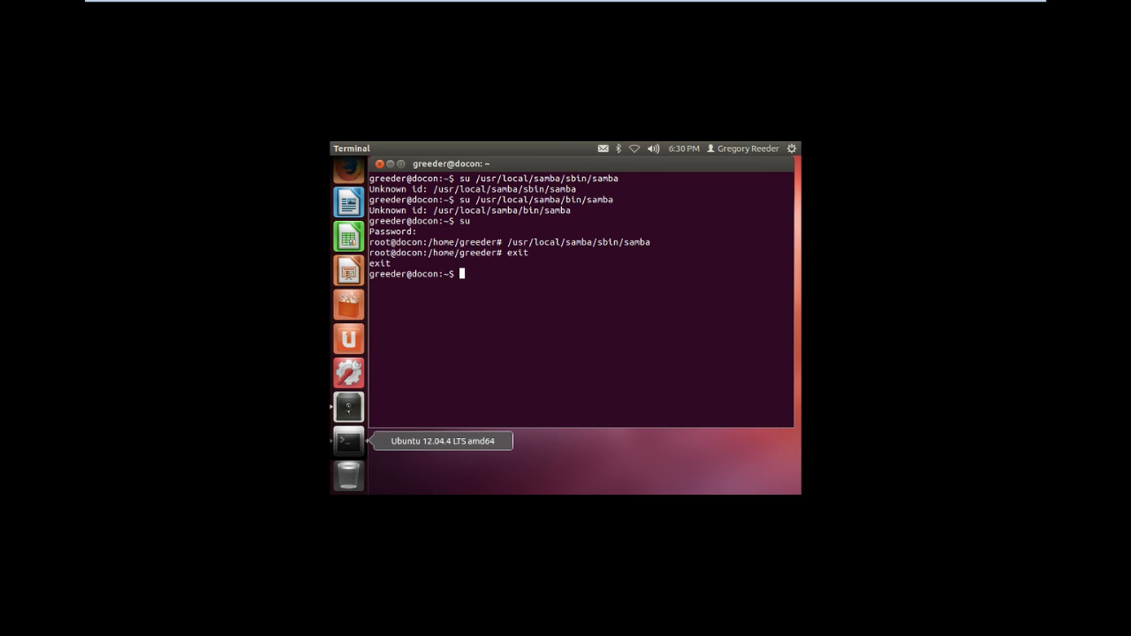
text(exit)
key(Return)
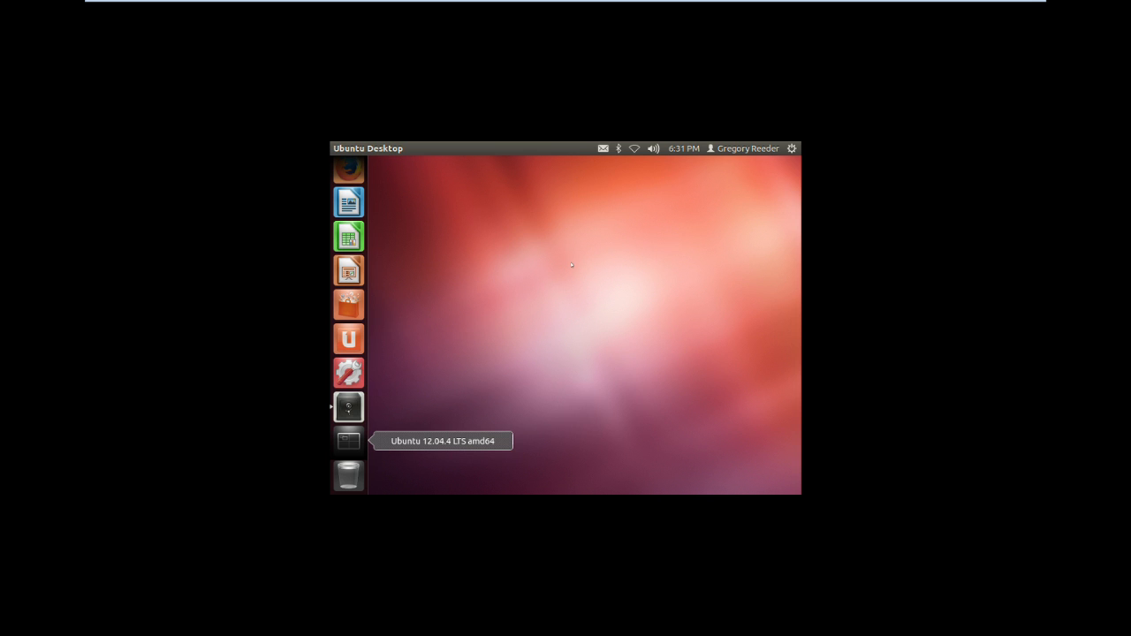
Switch to the Demo.xpages.com virtual machine and close its Windows command prompt.
mouse_move(878, 3)
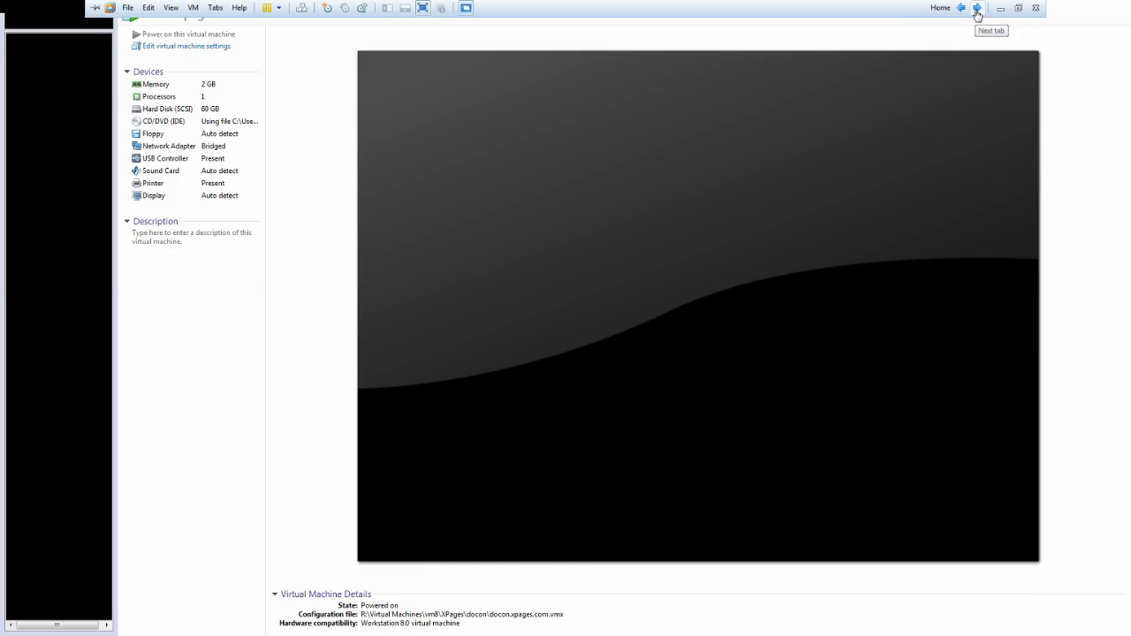
click(976, 8)
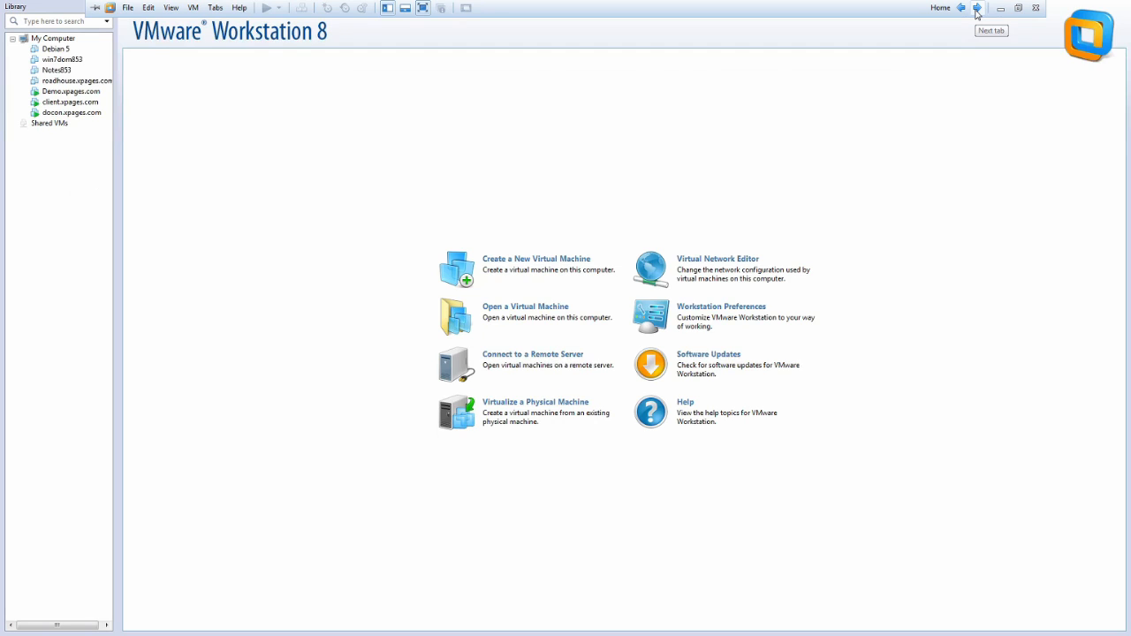
click(977, 9)
click(976, 9)
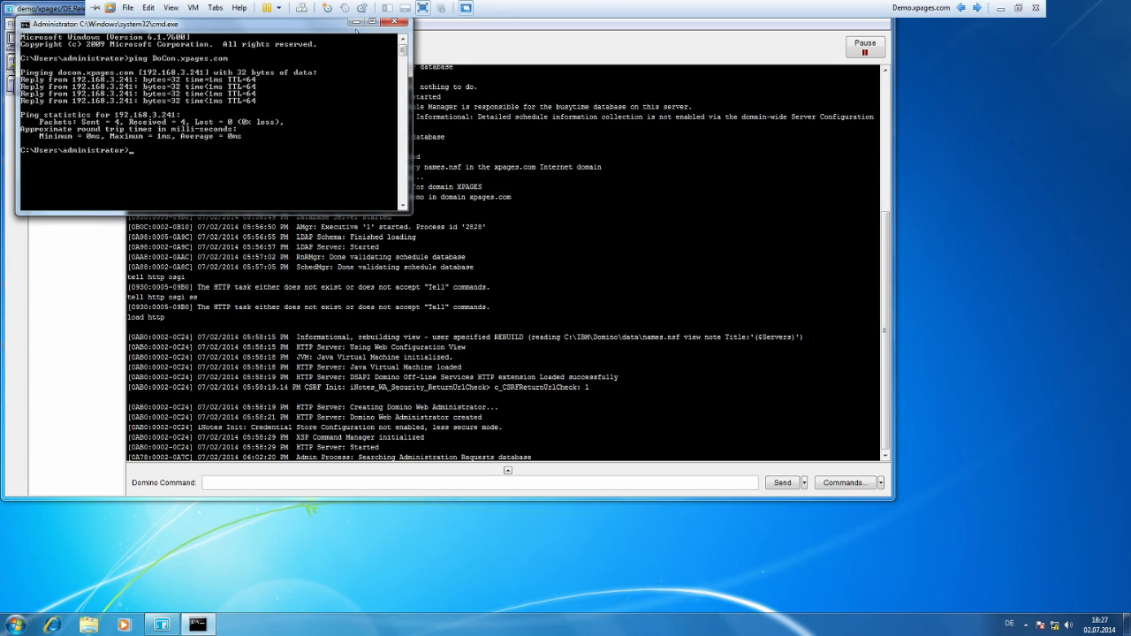
click(393, 21)
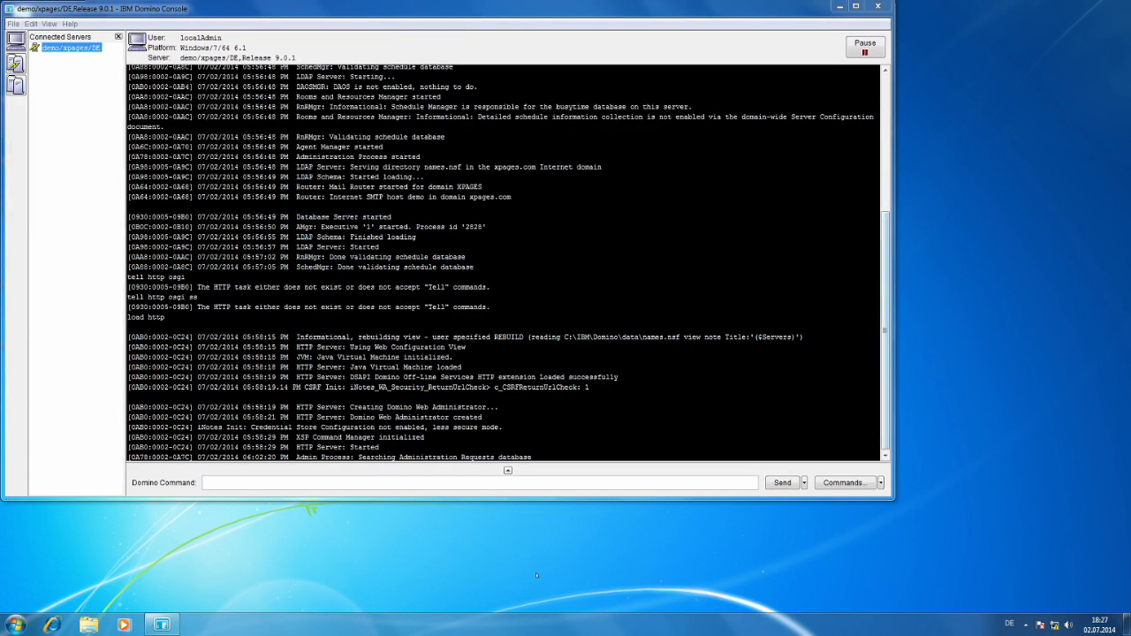
Enlarge the IBM Domino Console window and move it clear of the desktop shortcuts.
click(591, 484)
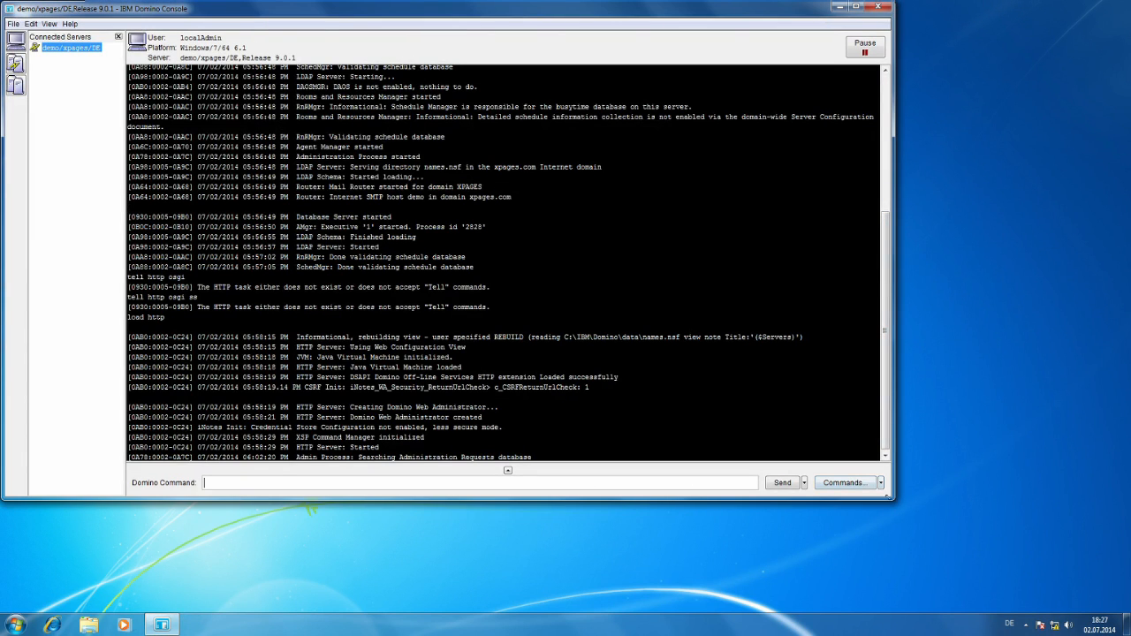
drag(889, 496, 895, 536)
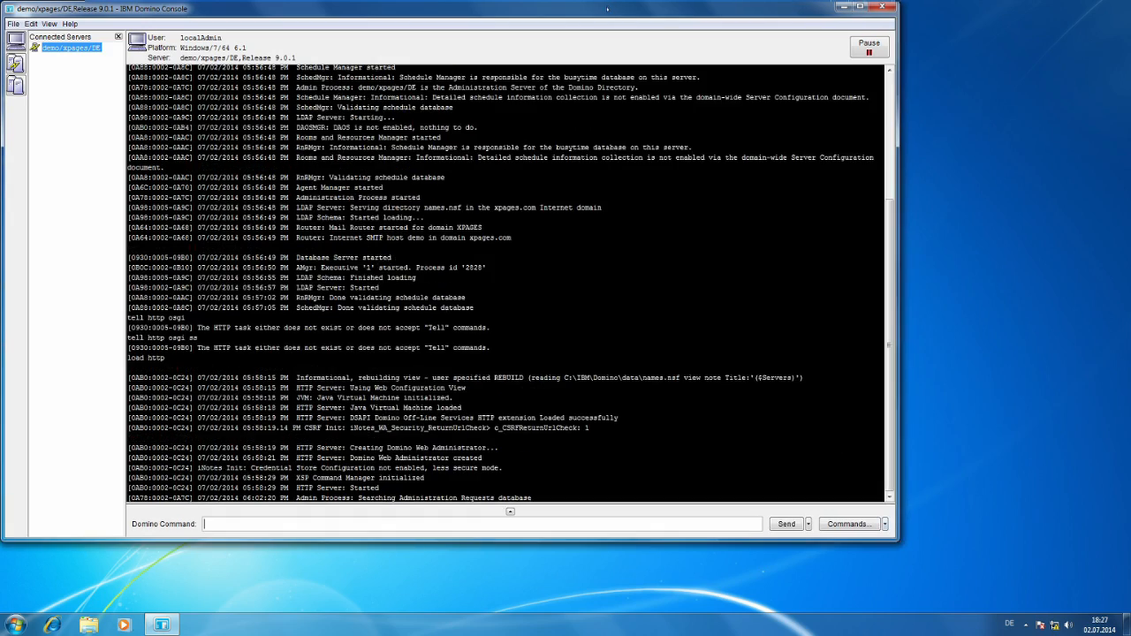
drag(607, 9, 707, 30)
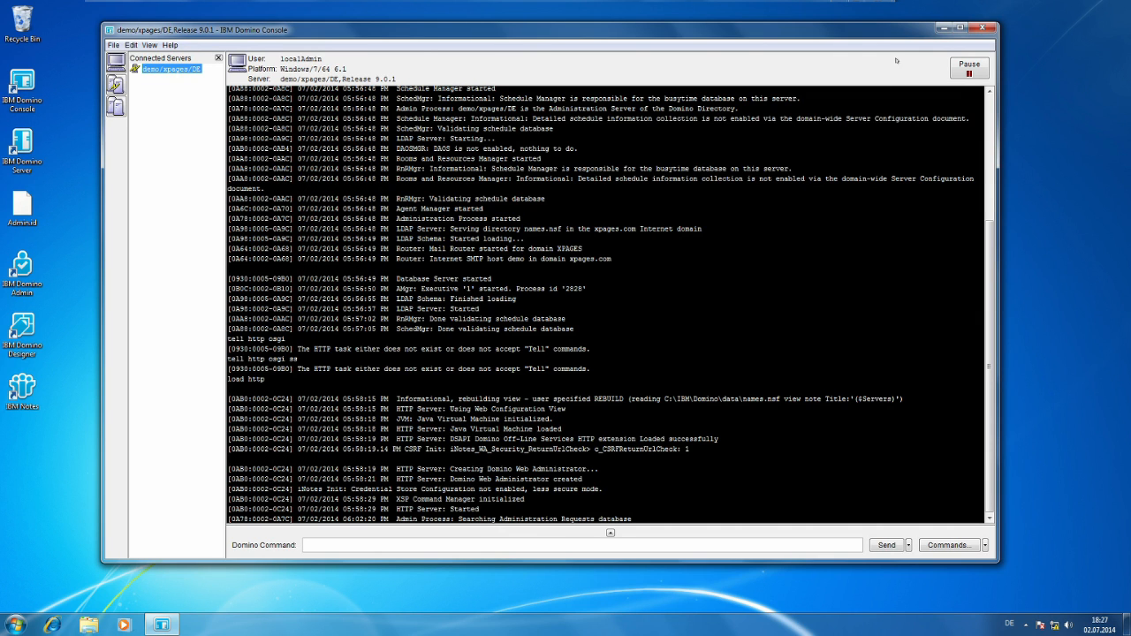
Switch to the Windows client virtual machine and launch IBM Notes.
mouse_move(902, 4)
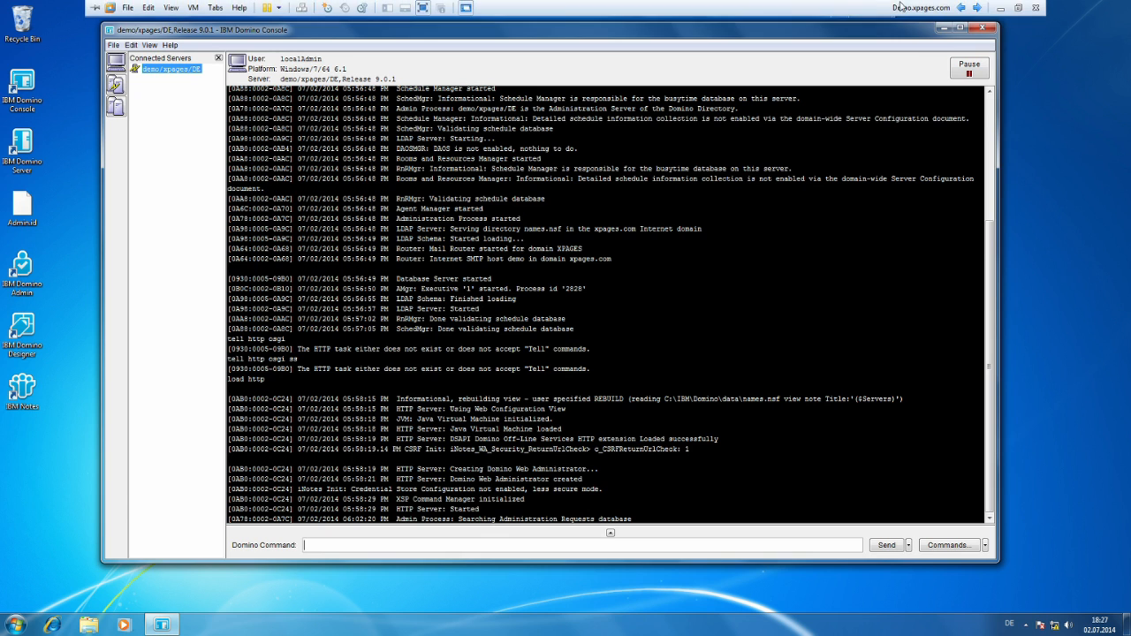
click(977, 7)
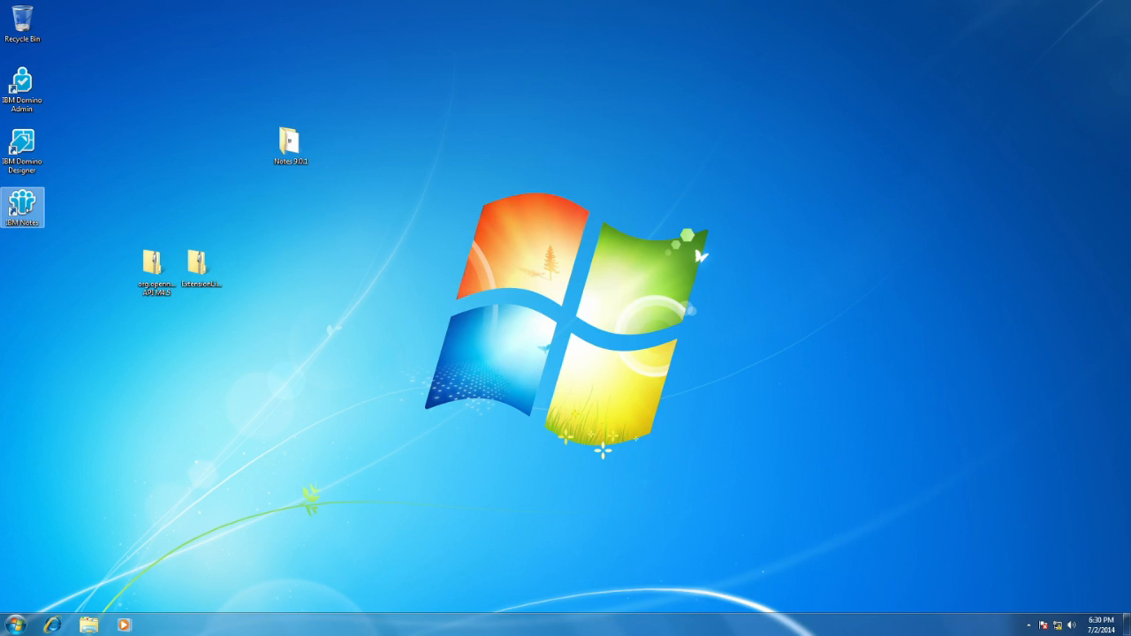
double_click(25, 208)
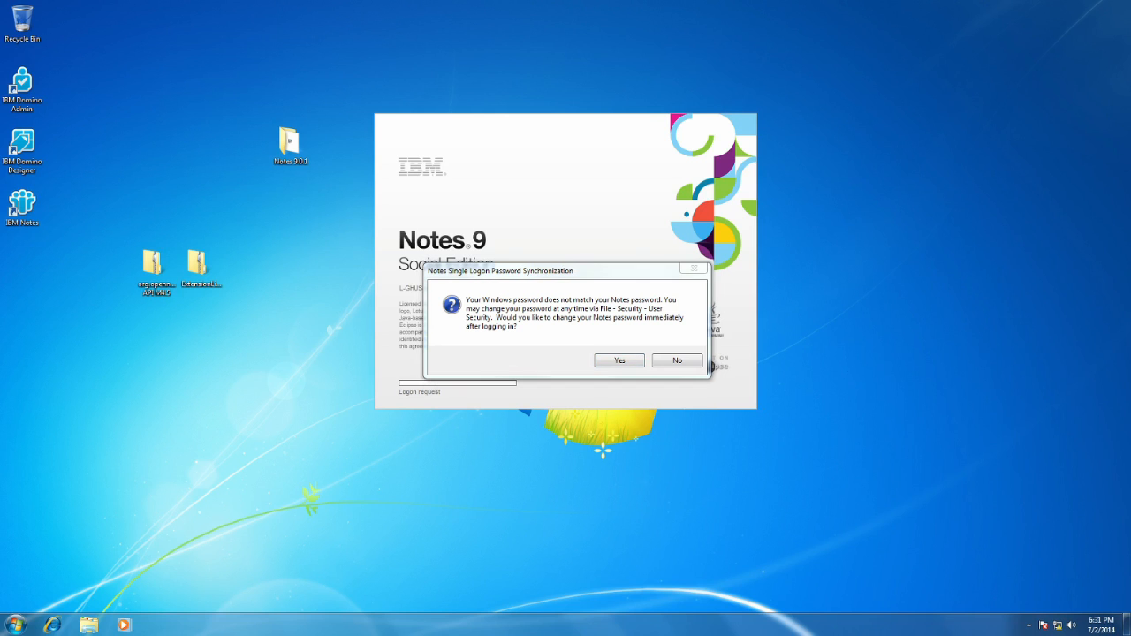
Search Windows for "servi" and open the Services console while the Notes password synchronization prompt stays open.
right_click(854, 382)
key(Escape)
key(super)
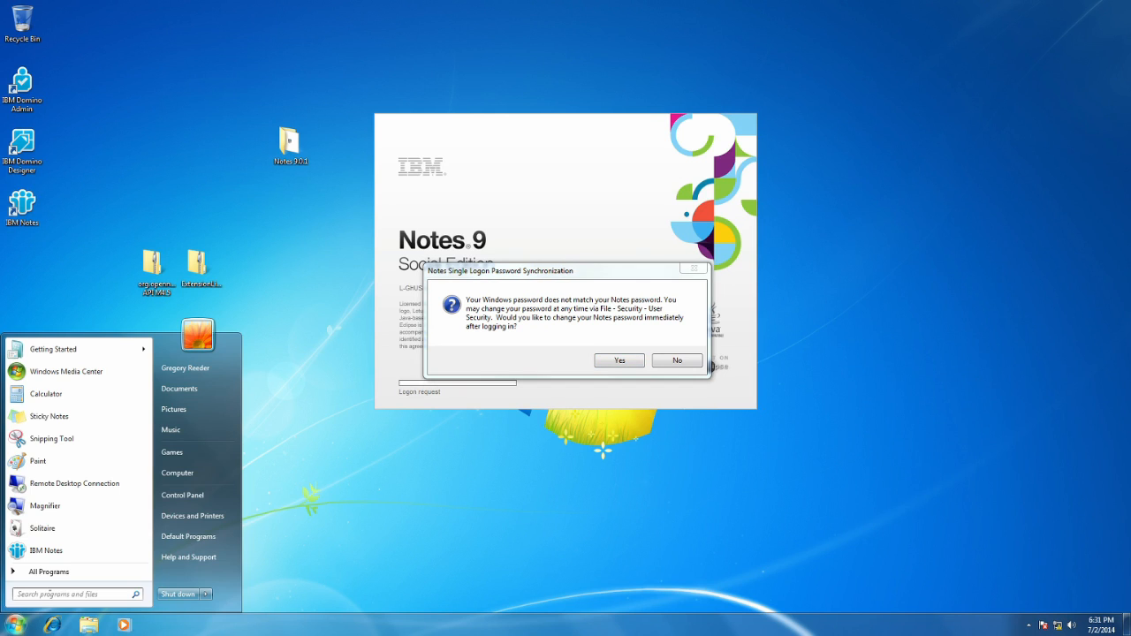
click(61, 574)
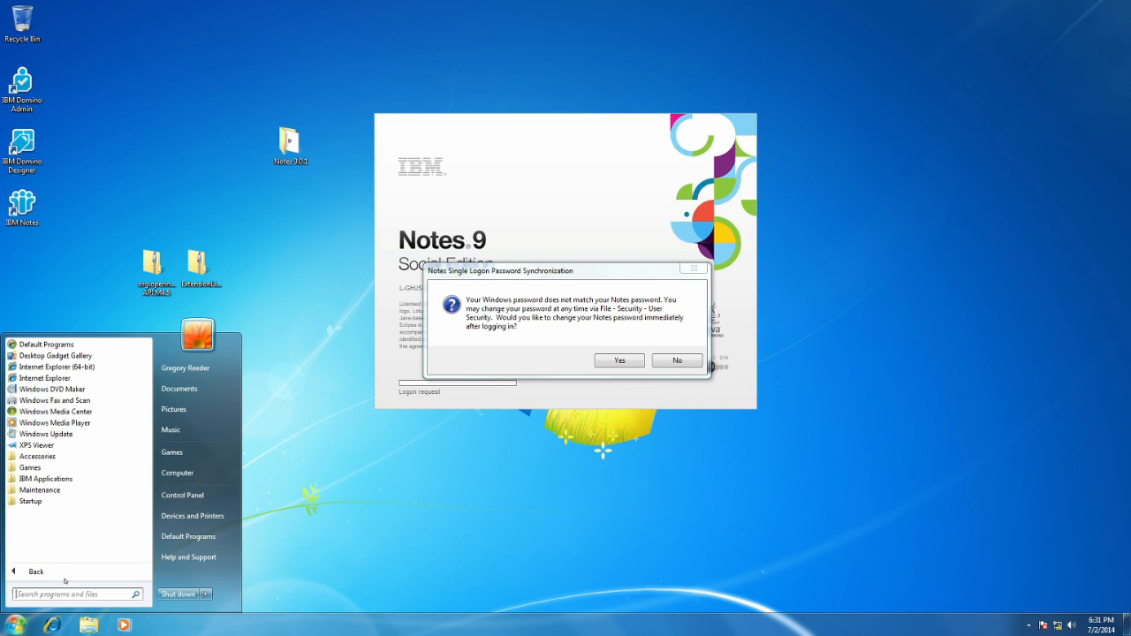
click(70, 594)
text(servi)
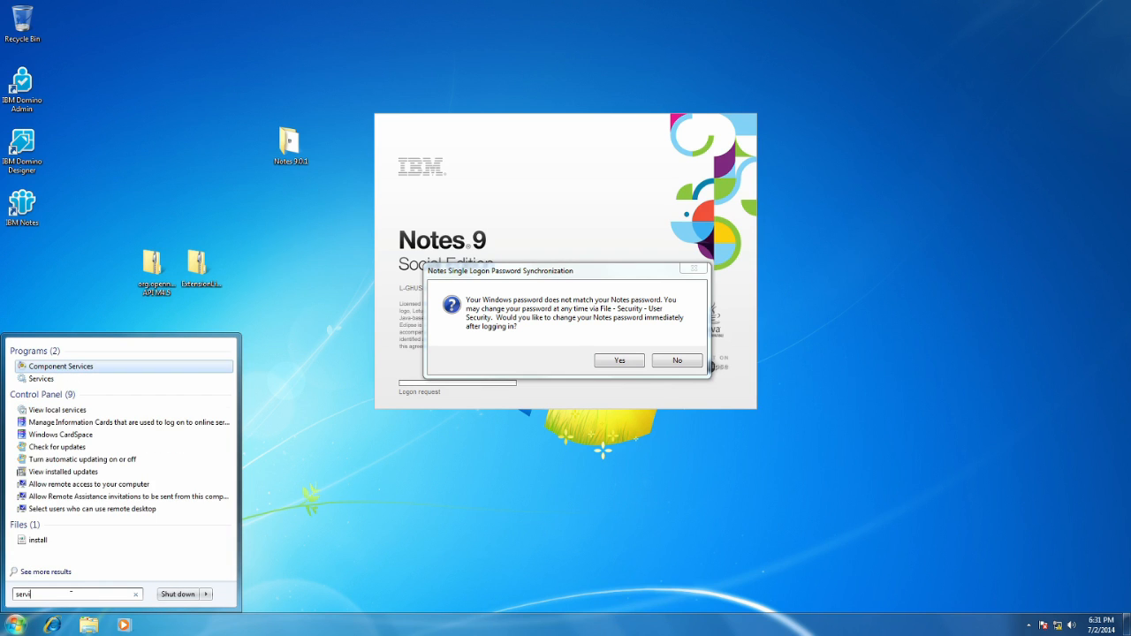
key(Down)
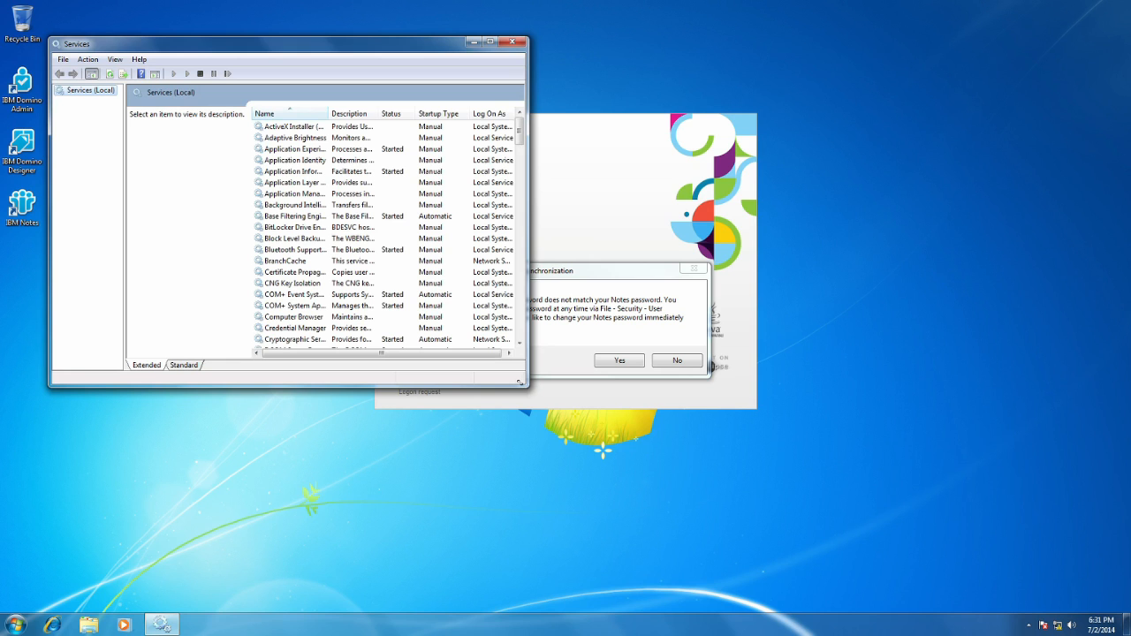
Enlarge the Services window and open the properties of the IBM Notes Single Logon service.
drag(520, 381, 693, 573)
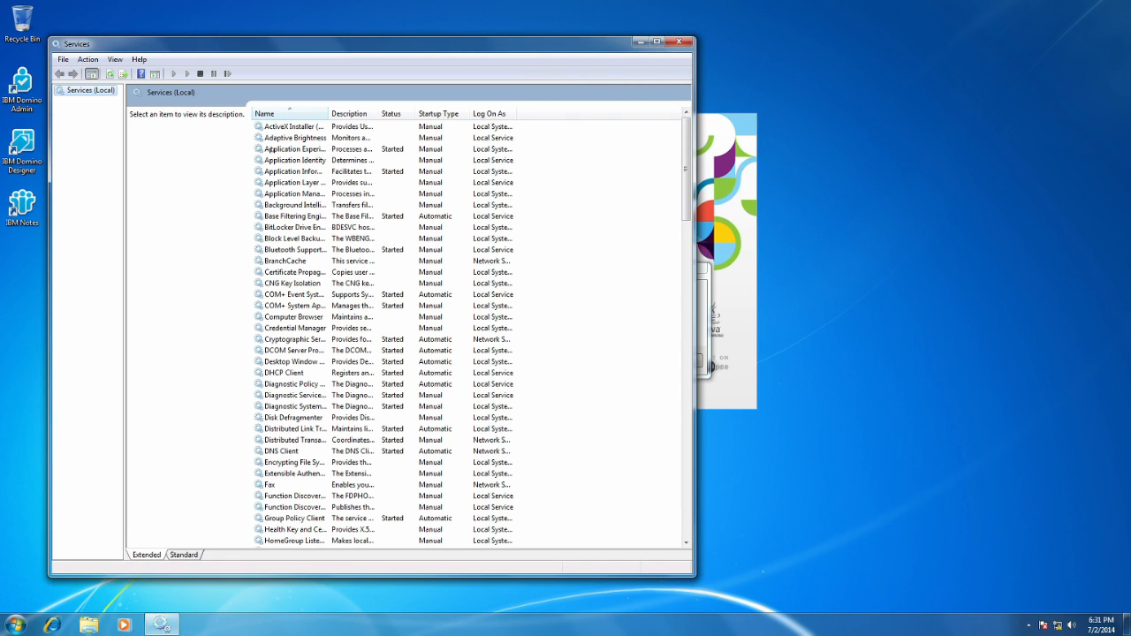
drag(684, 201, 680, 267)
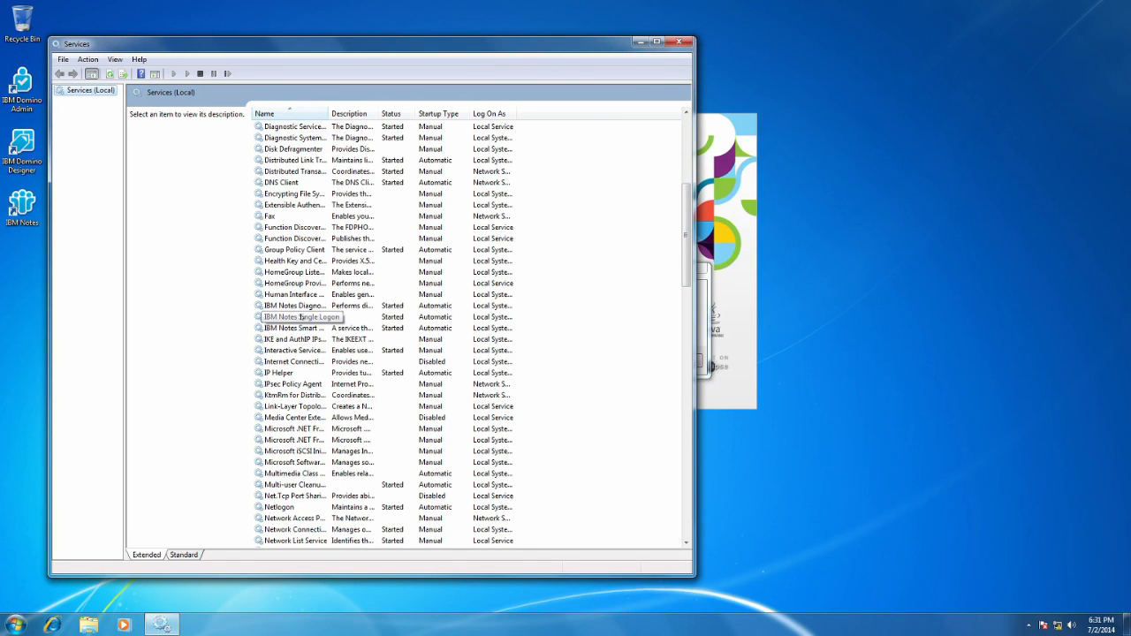
click(301, 317)
right_click(301, 317)
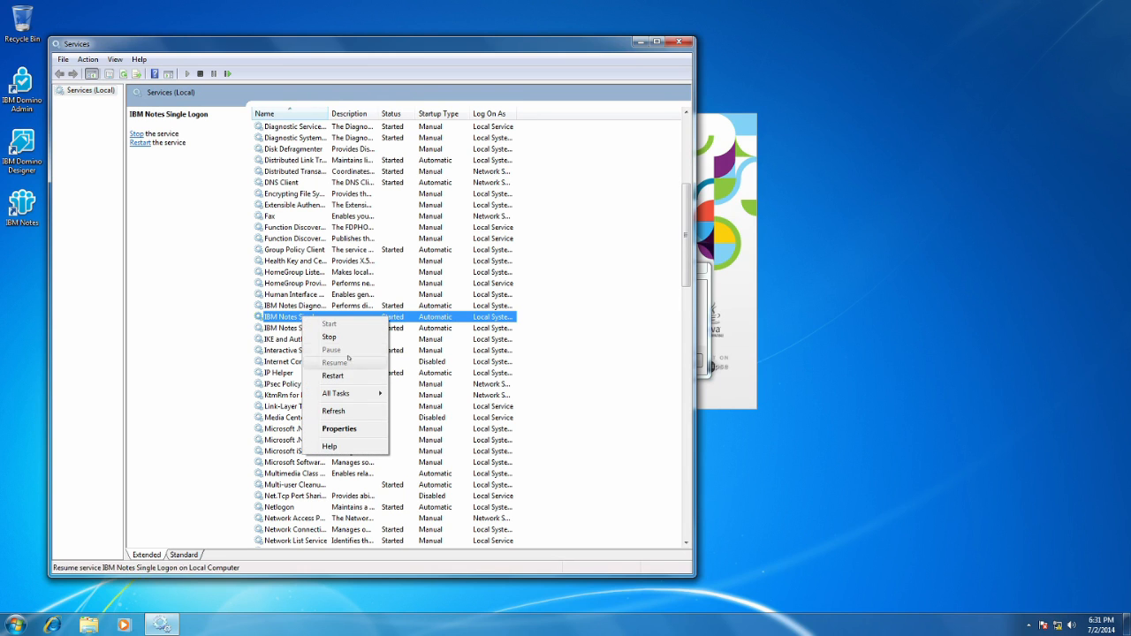
click(339, 429)
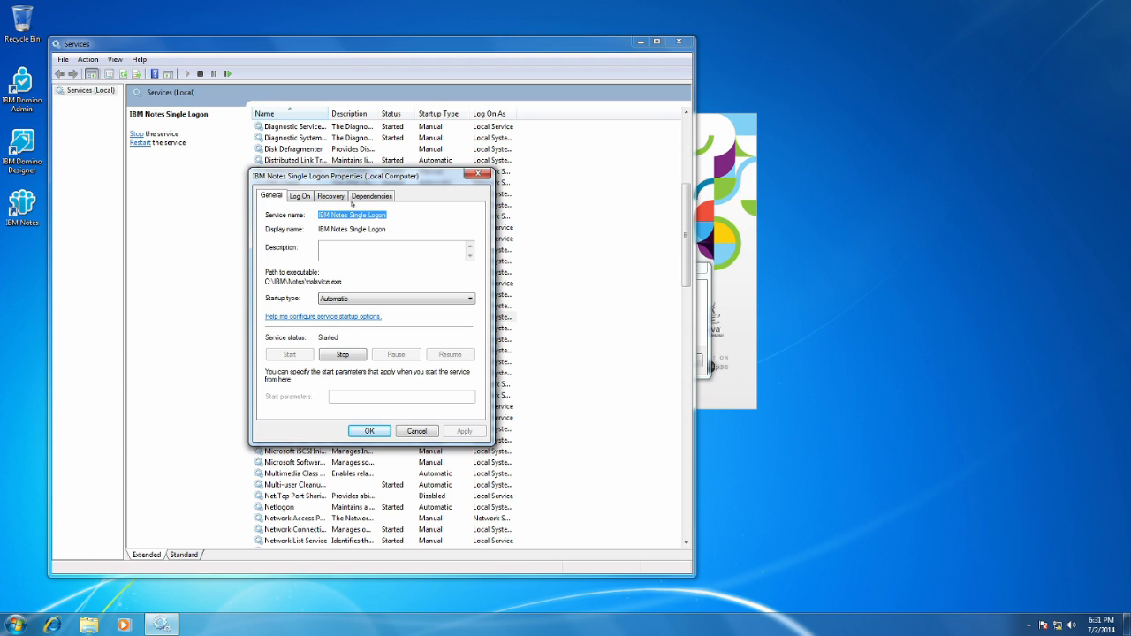
Set the IBM Notes Single Logon startup type to Manual, stop the service, and close the Services console.
click(396, 298)
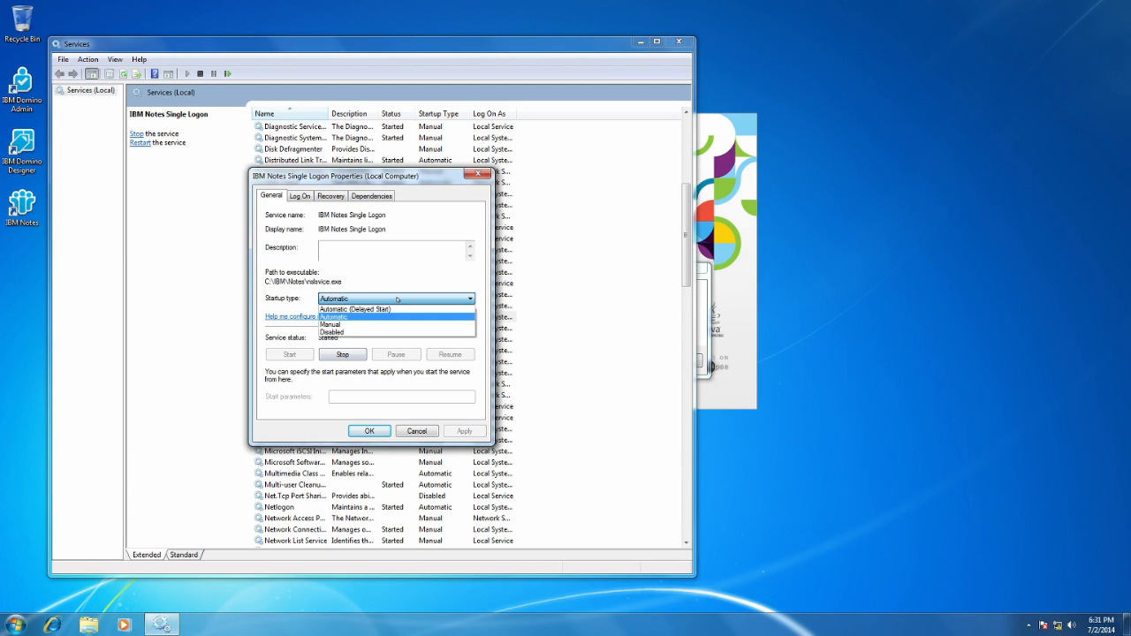
click(371, 324)
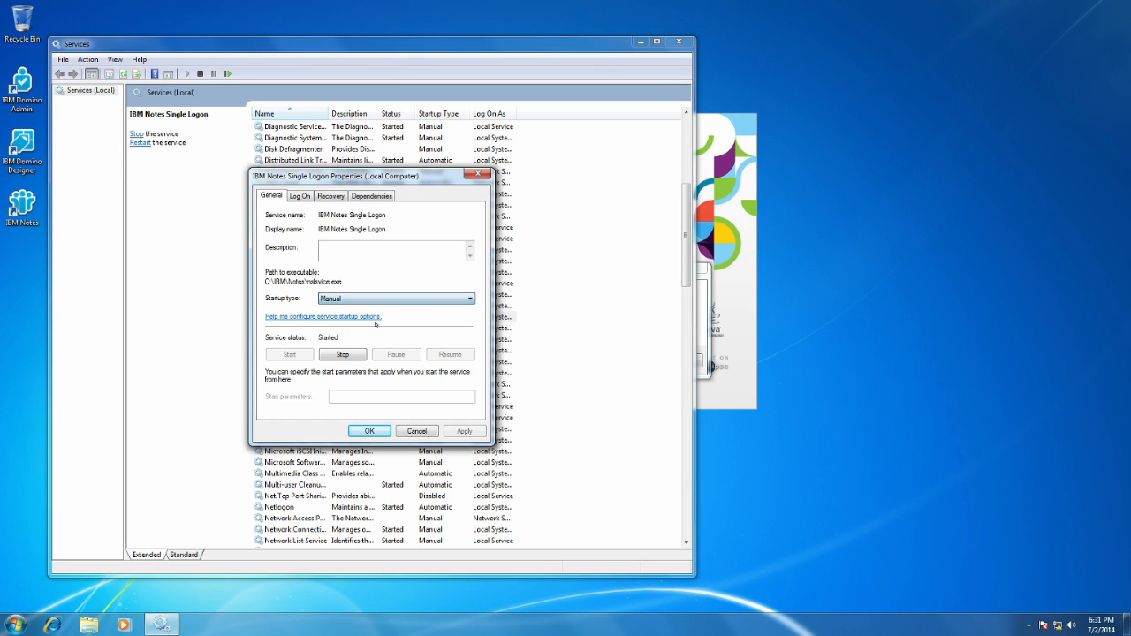
click(356, 355)
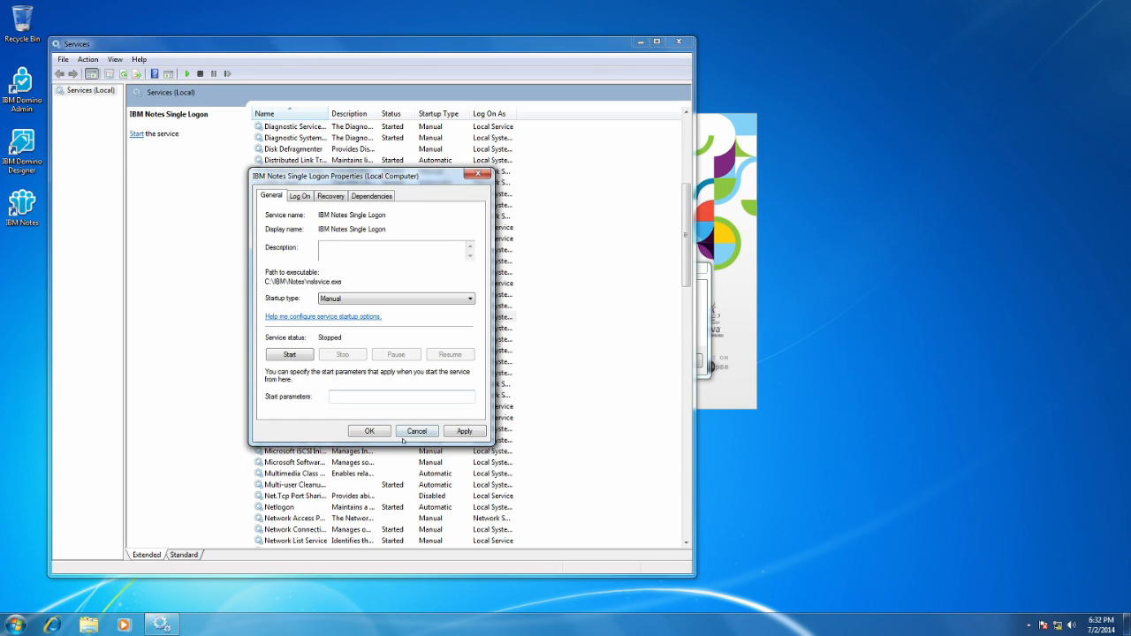
click(371, 431)
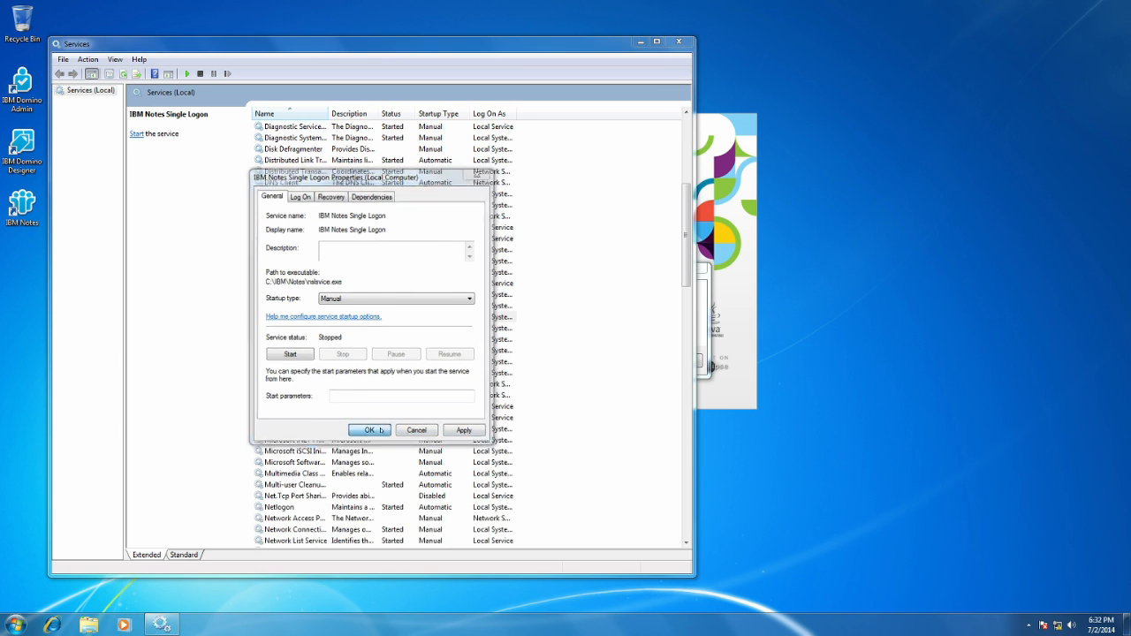
click(678, 42)
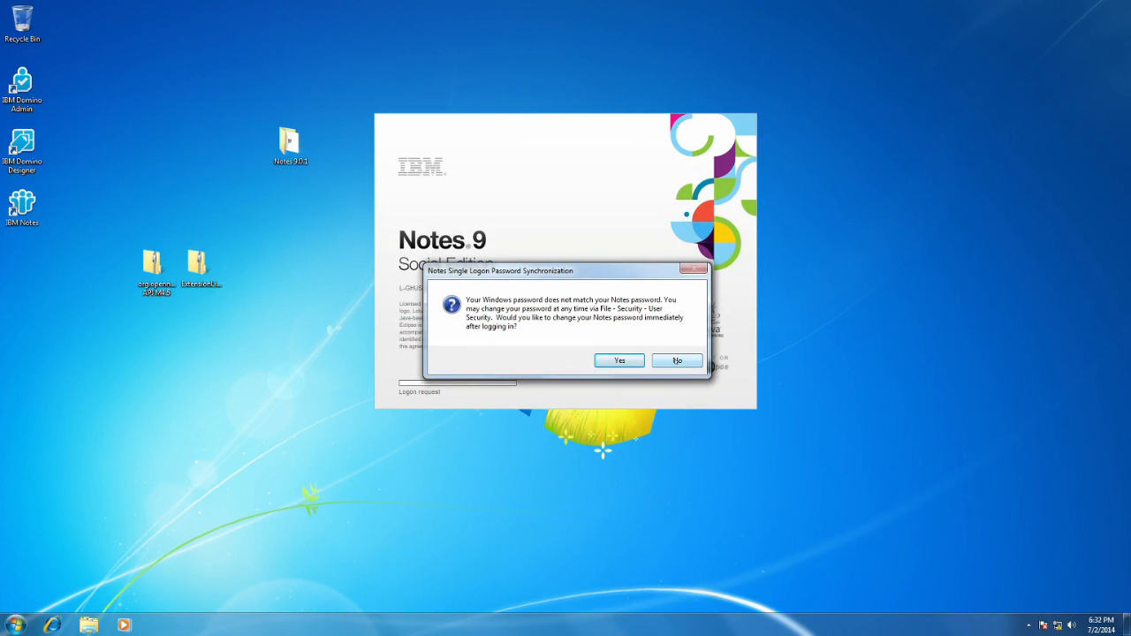
Decline the immediate Notes password change and exit the IBM Notes login.
click(676, 361)
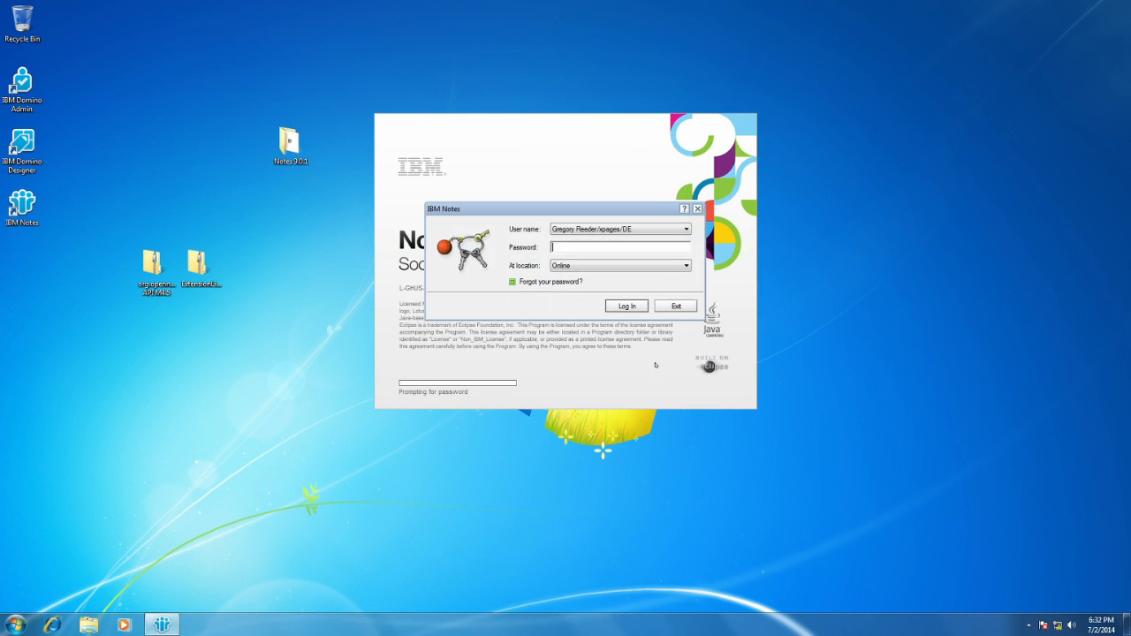
click(668, 307)
click(566, 306)
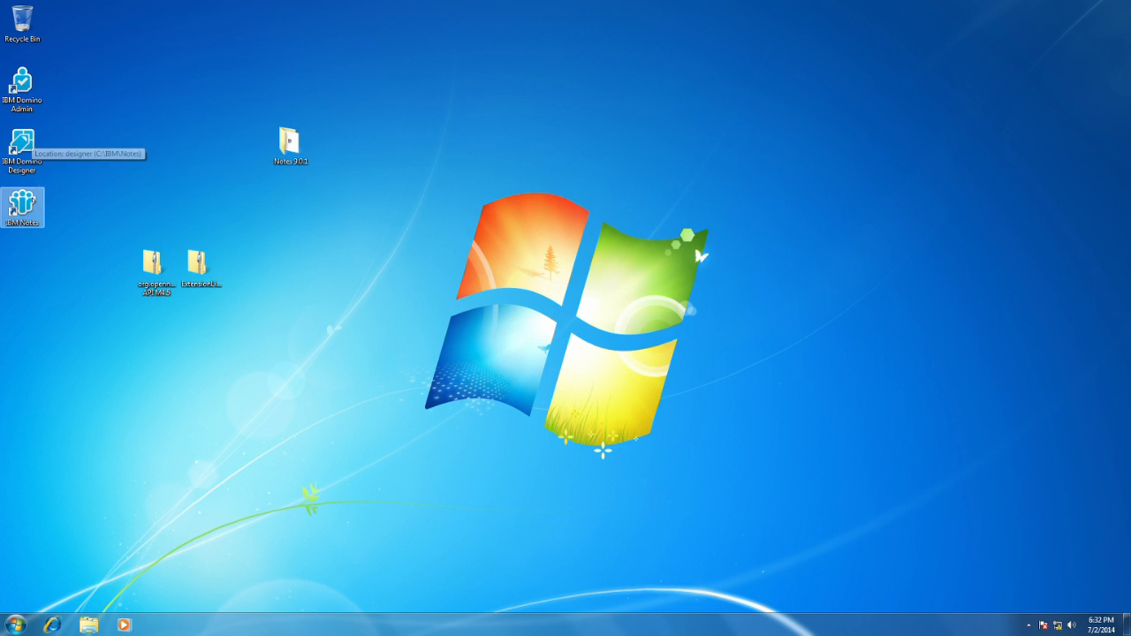
Launch IBM Notes and log in by entering the account password, retrying until the client opens.
double_click(22, 205)
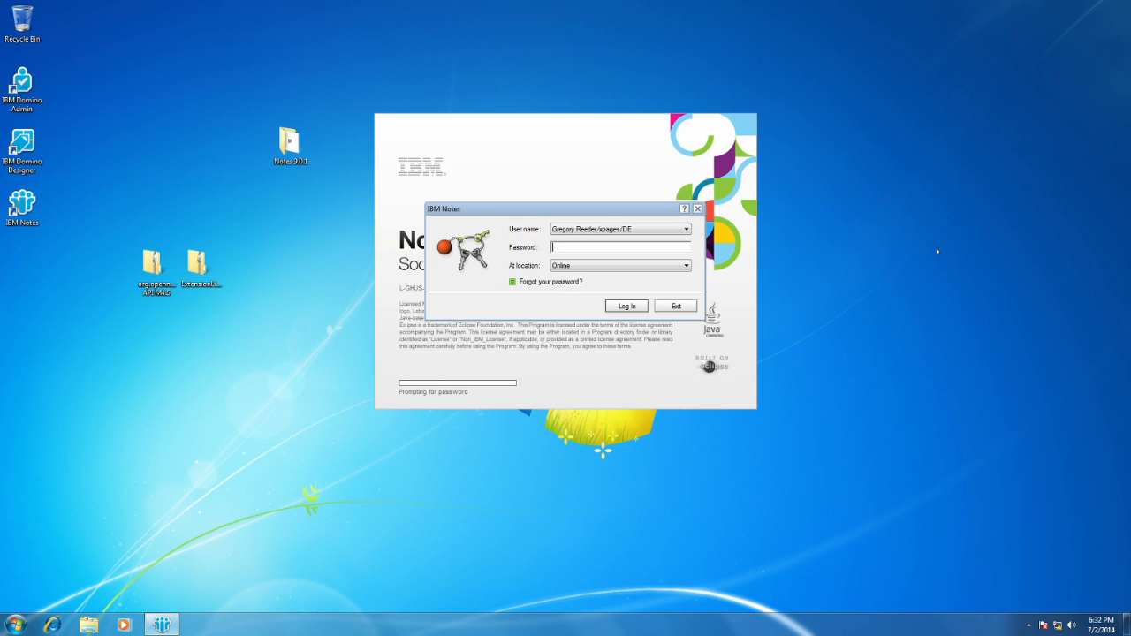
text(password)
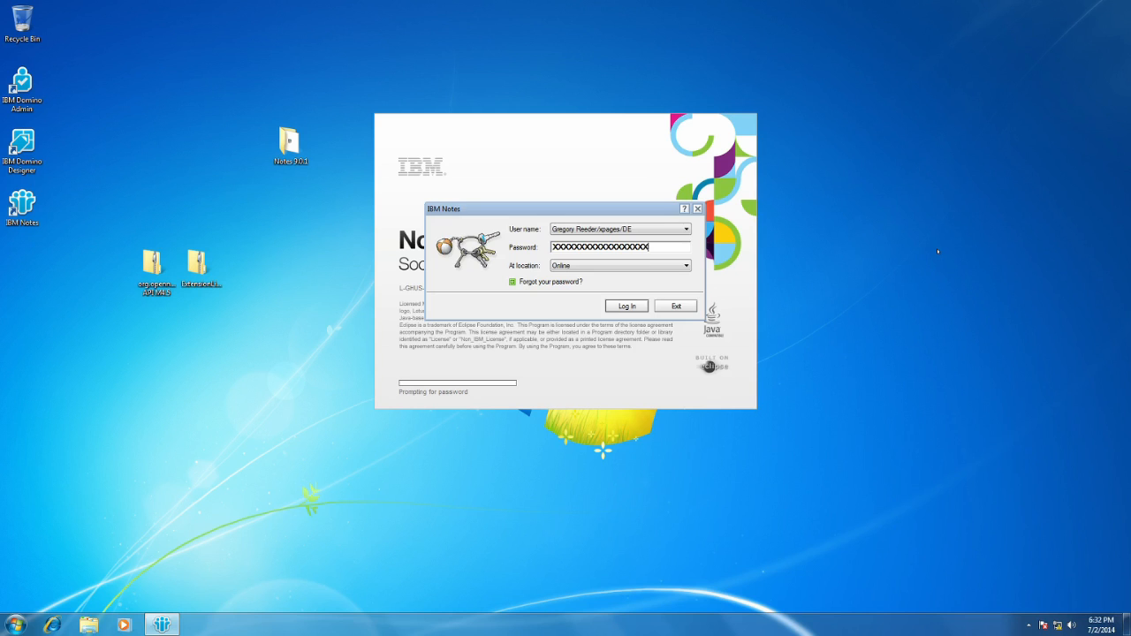
key(Return)
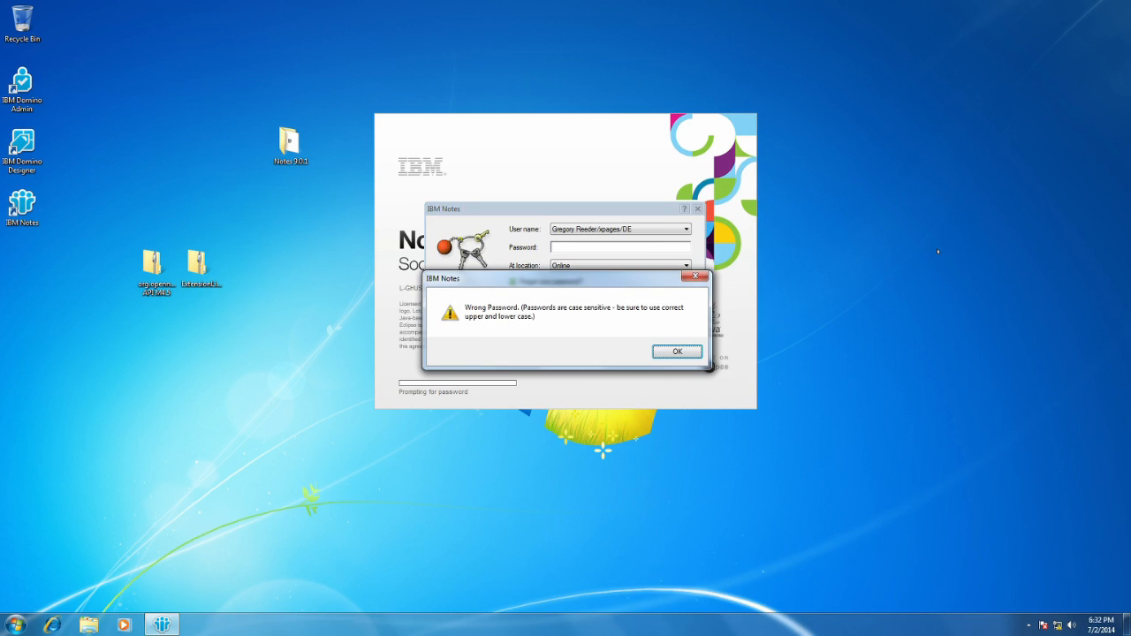
key(Return)
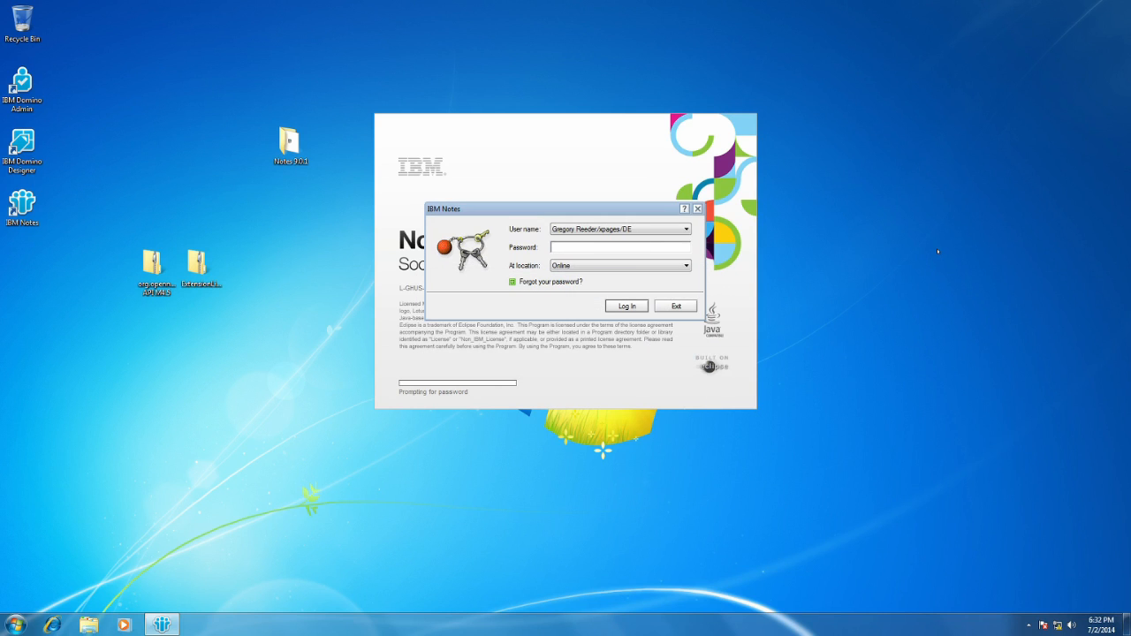
text(password)
key(Return)
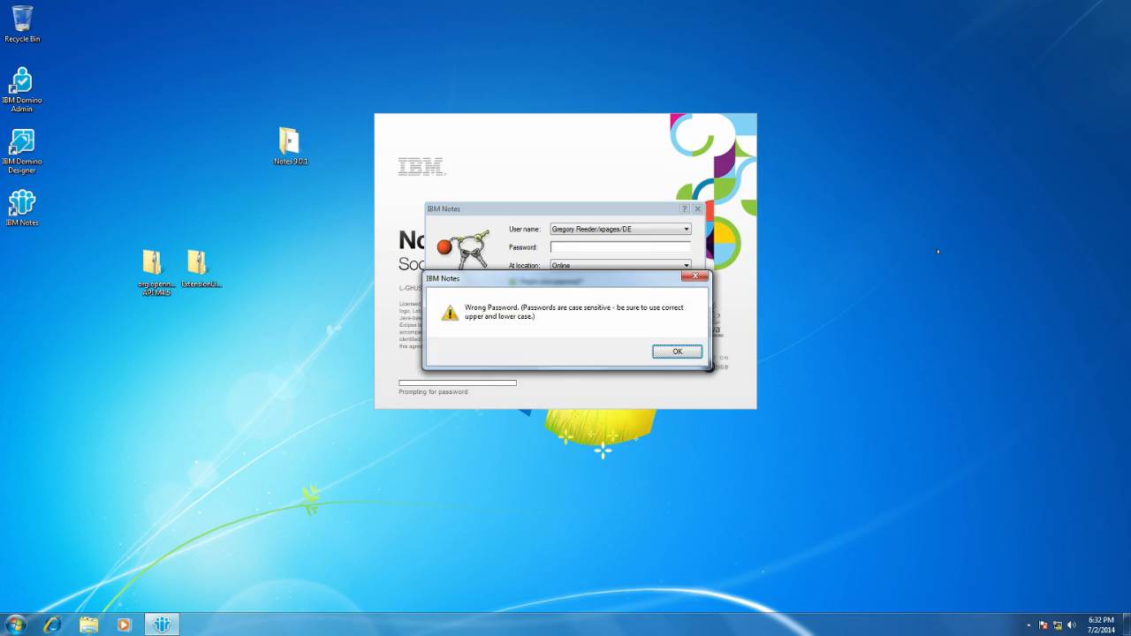
key(Return)
text(password)
key(Return)
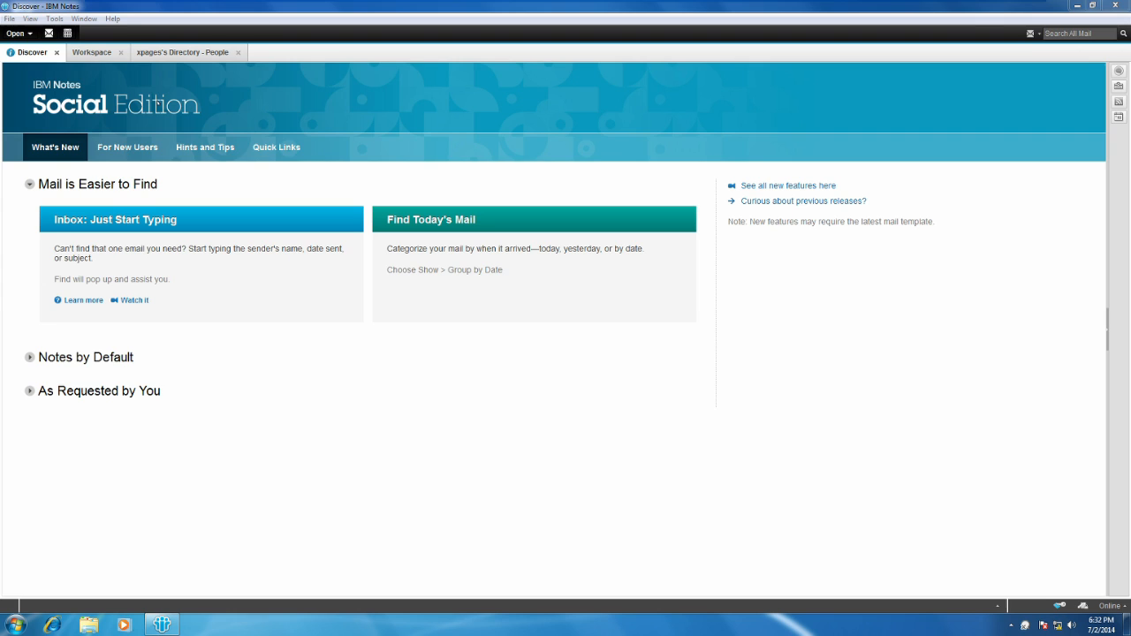
View the workspace, then look through the People entries in xpages's Directory, selecting a user and the Admin entry.
click(97, 52)
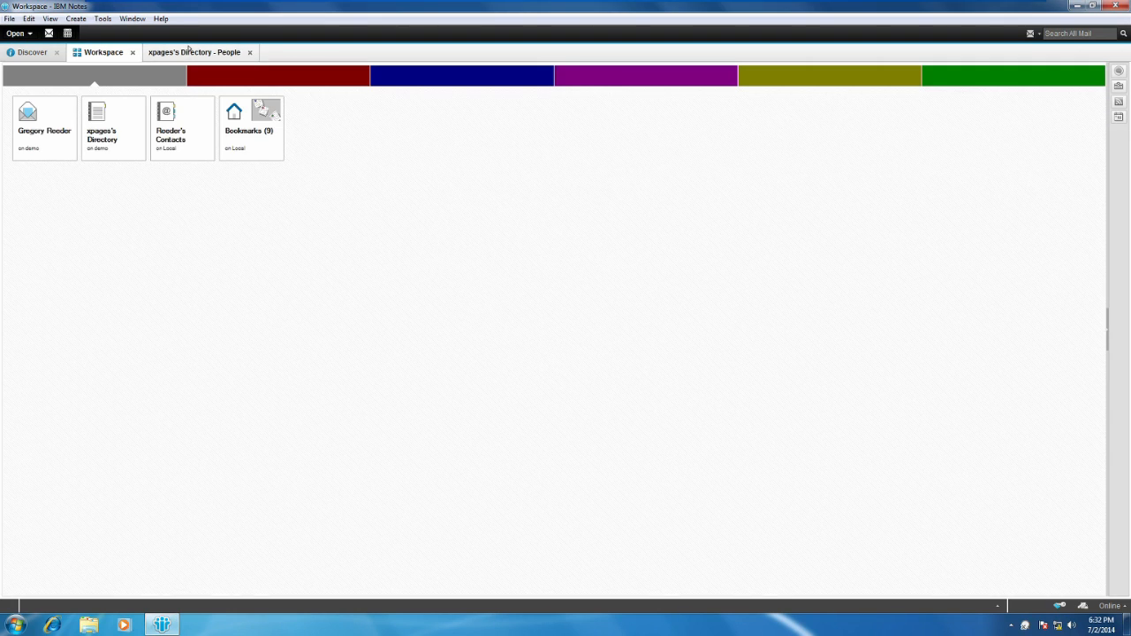
click(200, 53)
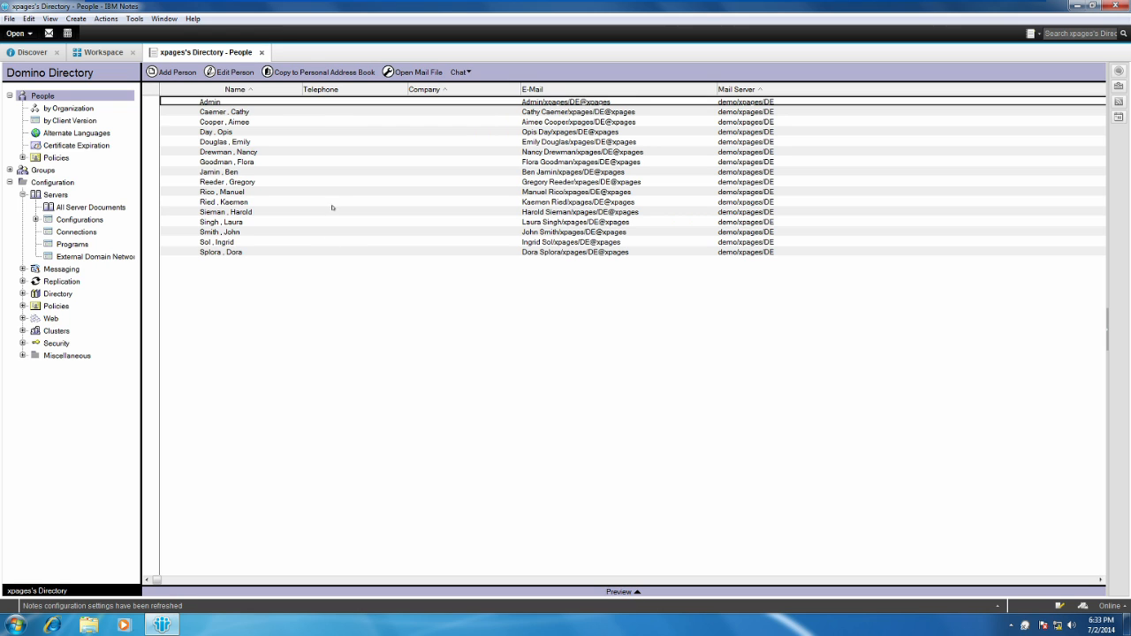
click(346, 181)
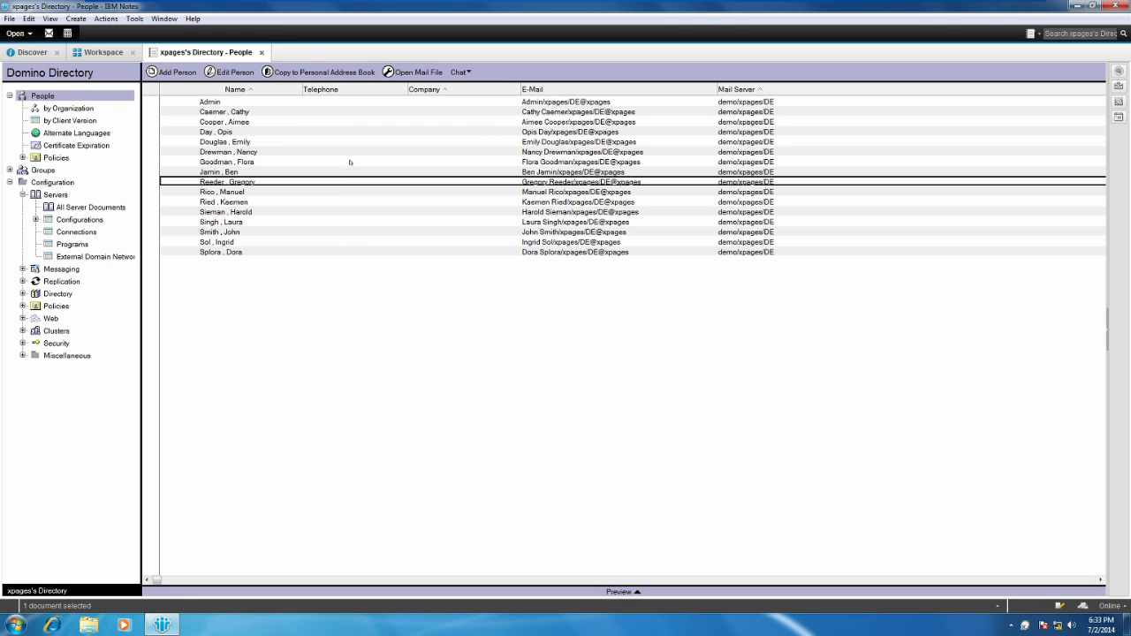
click(366, 102)
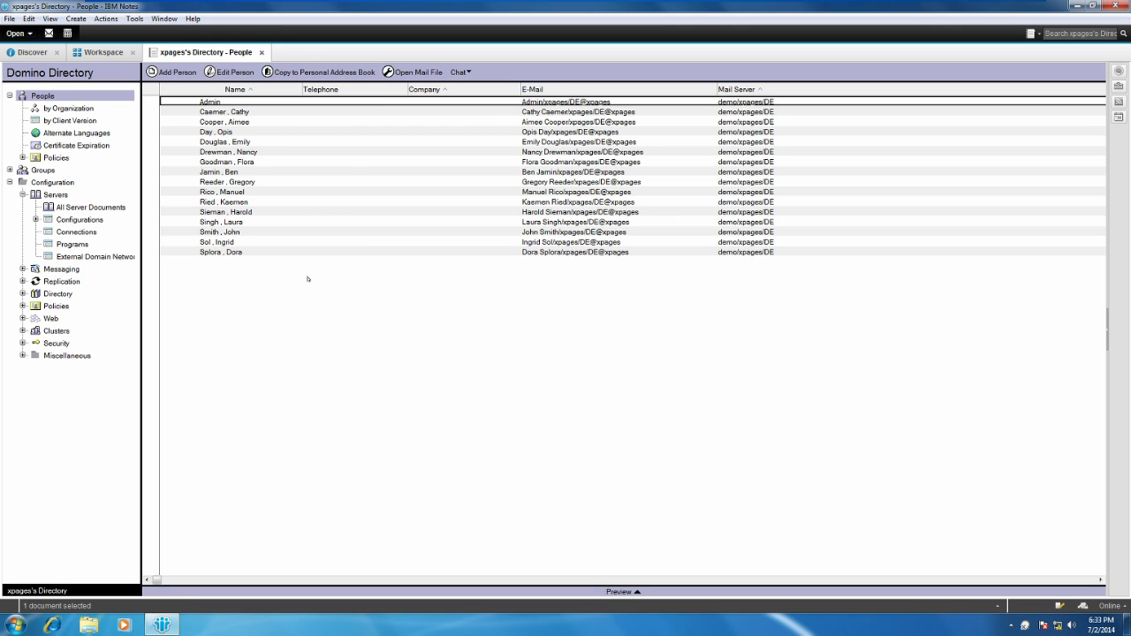
Look over the directory's groups and all server documents, and try to add a group from the client.
click(42, 170)
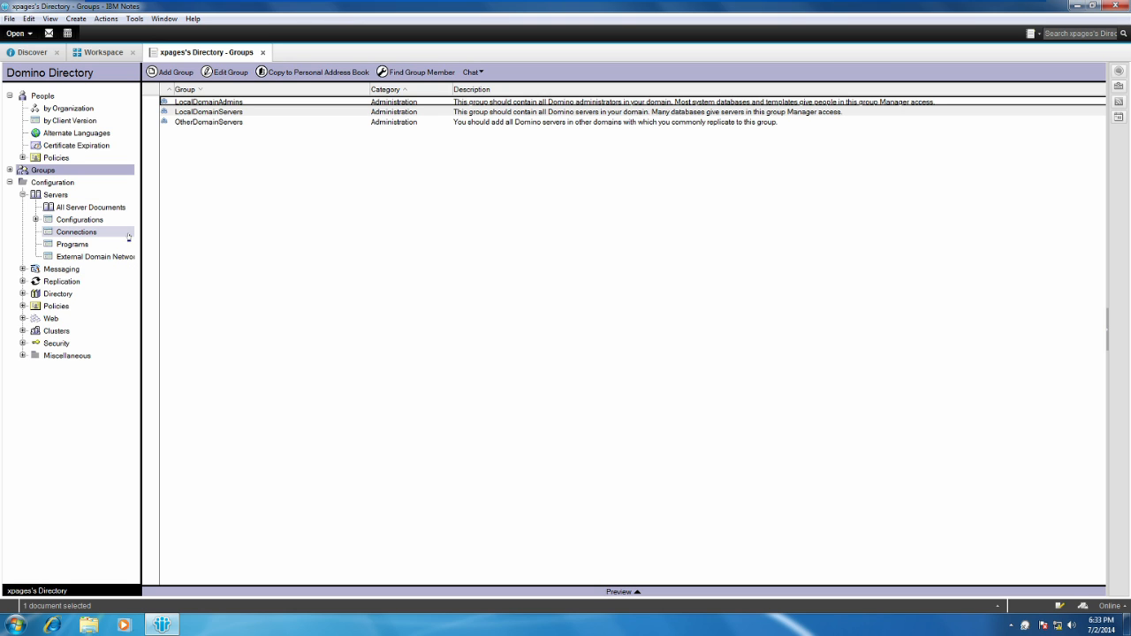
click(91, 207)
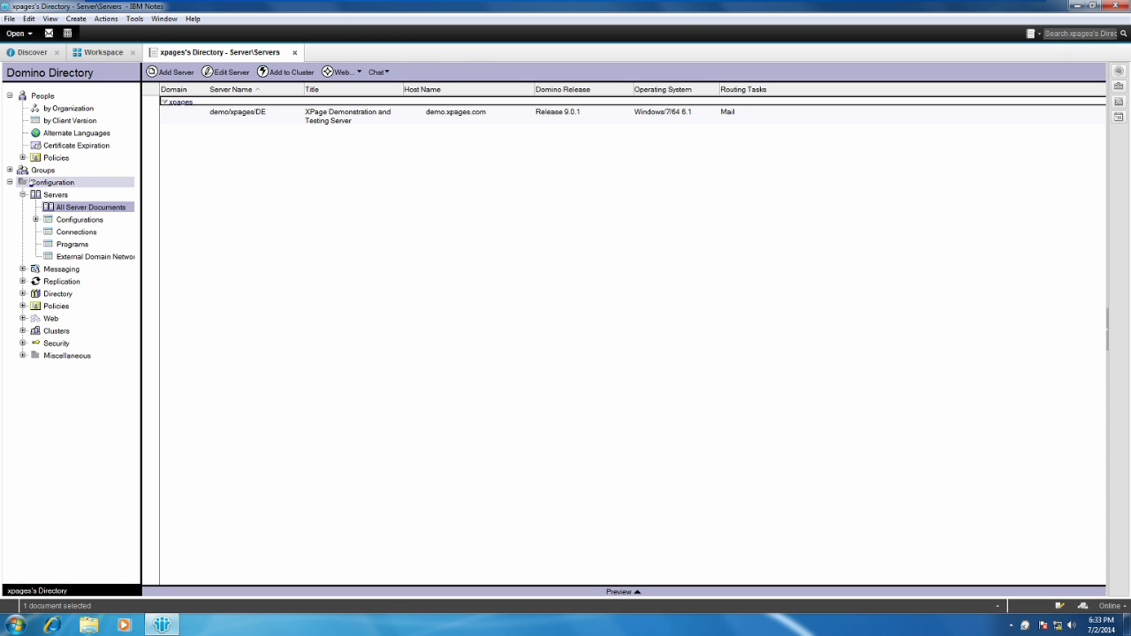
click(35, 171)
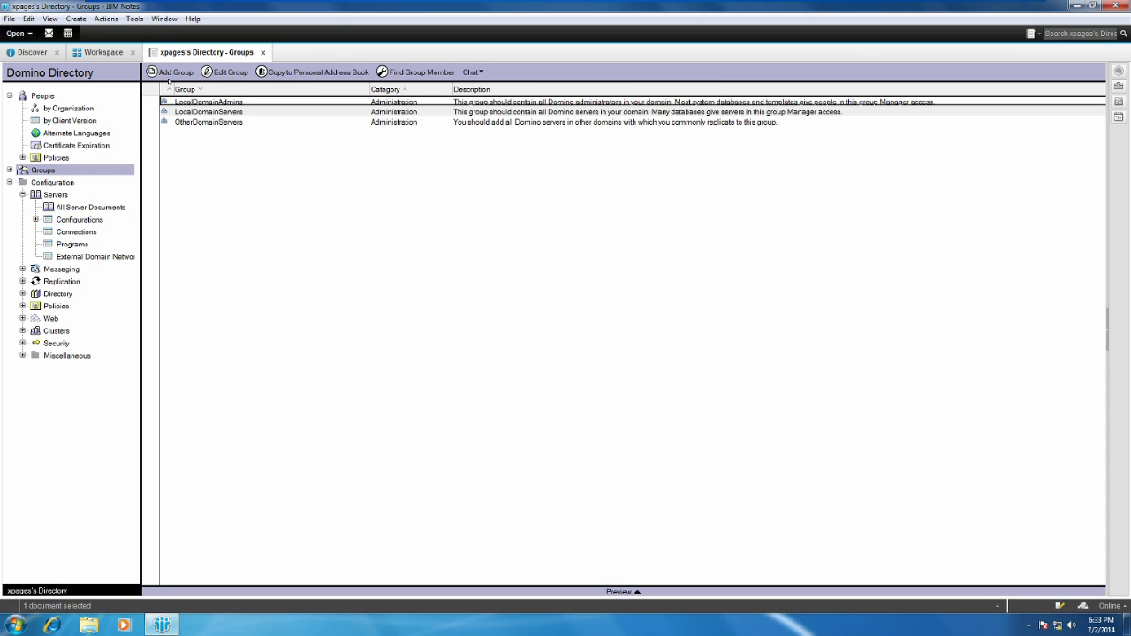
click(171, 72)
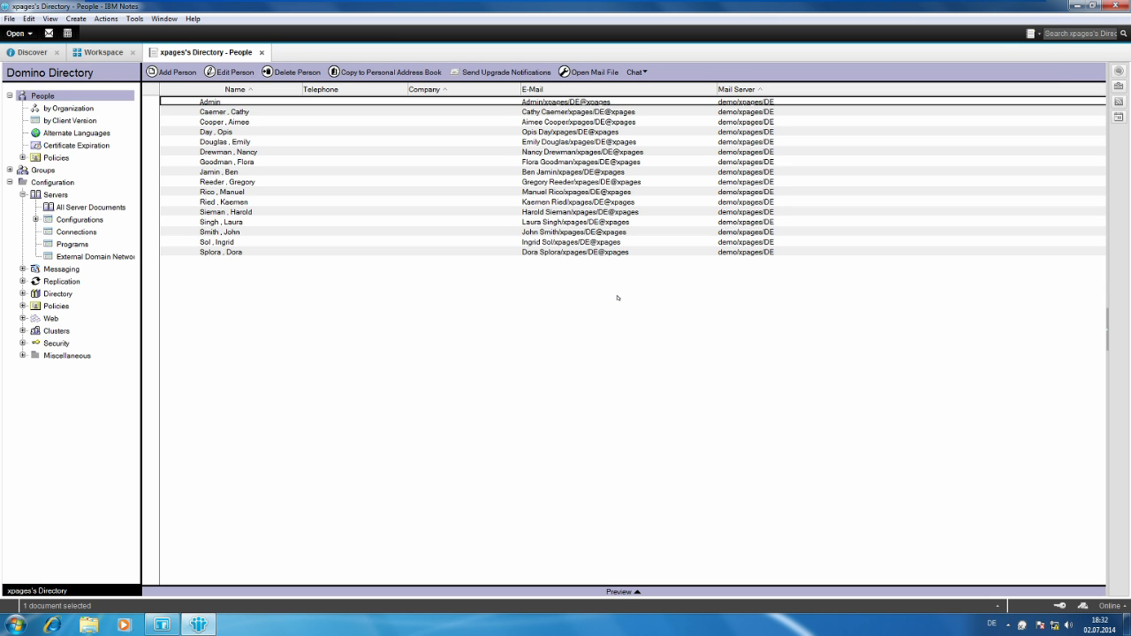
Create a new group in xpages's Directory and name it XPage-Admins.
click(65, 170)
click(170, 72)
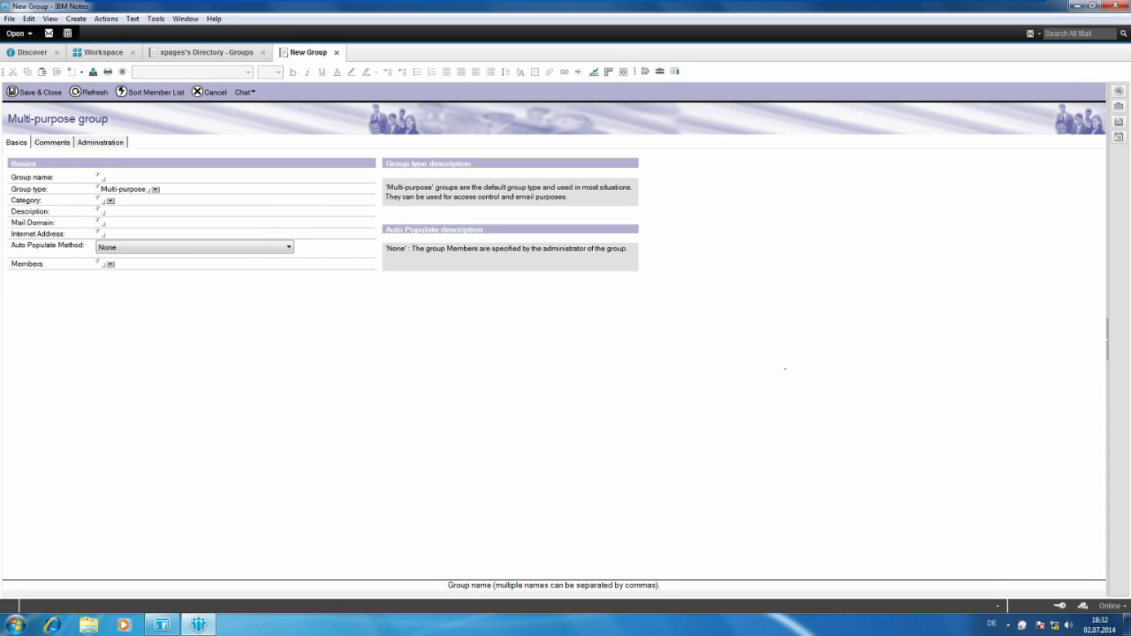
text(xPage-Admins)
Switch the group's member picker to xpages's Directory, enlarge its window, and cancel the trial selection of Admin.
click(112, 264)
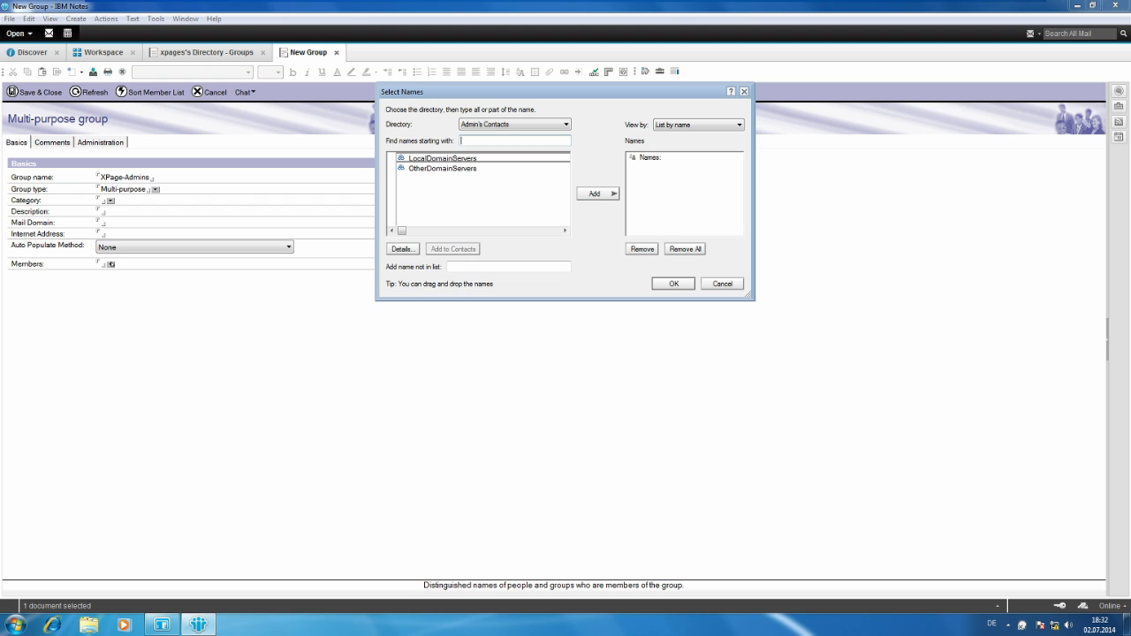
click(551, 124)
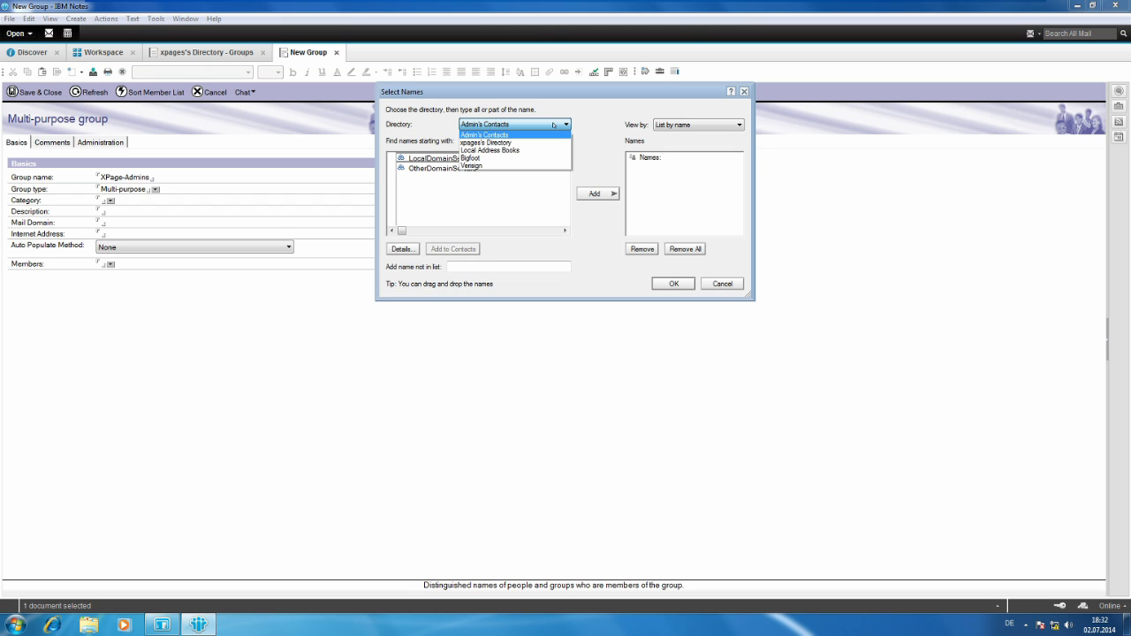
click(541, 143)
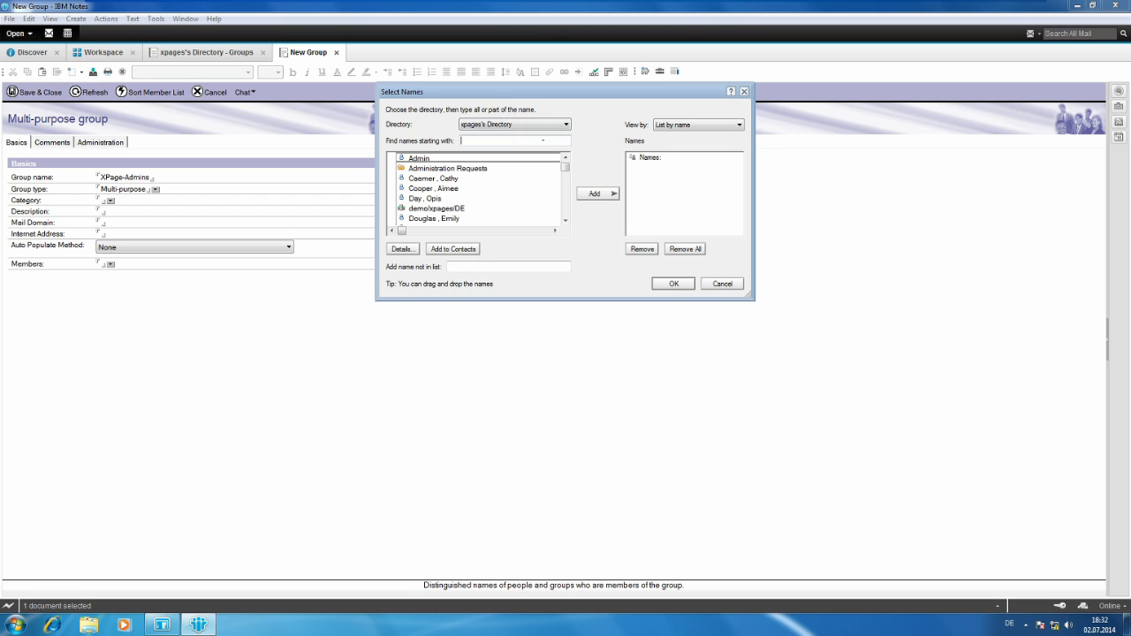
click(419, 158)
click(610, 193)
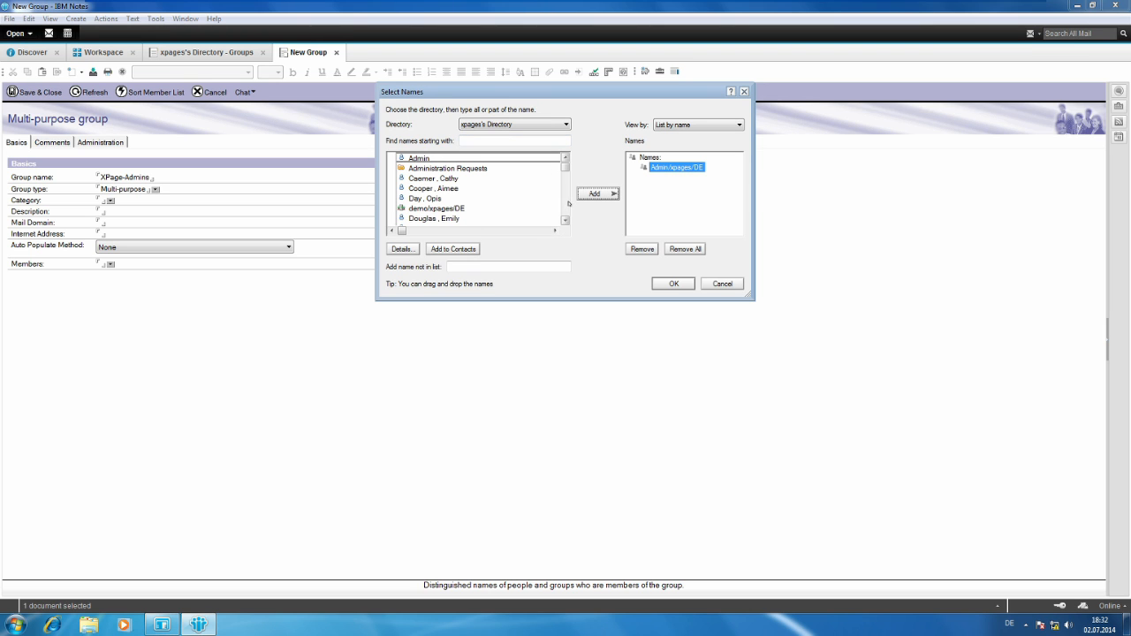
drag(746, 295, 965, 465)
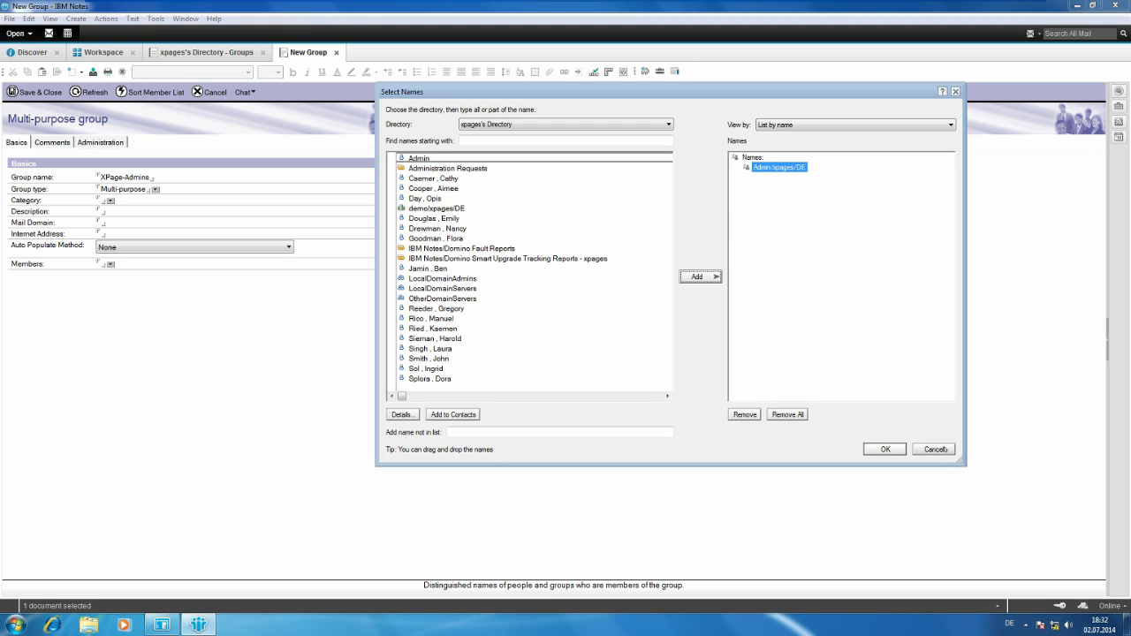
click(934, 449)
Rename the new group as Administrators, keep its type Multi-purpose, and assign the Administration category.
drag(149, 178, 96, 179)
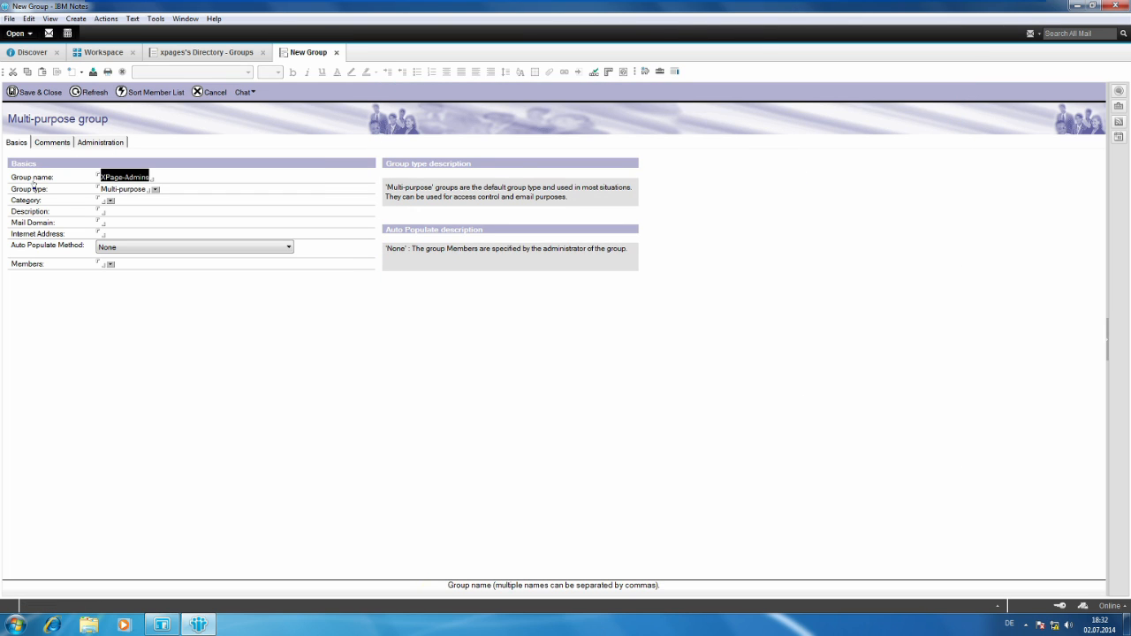
text(Administr)
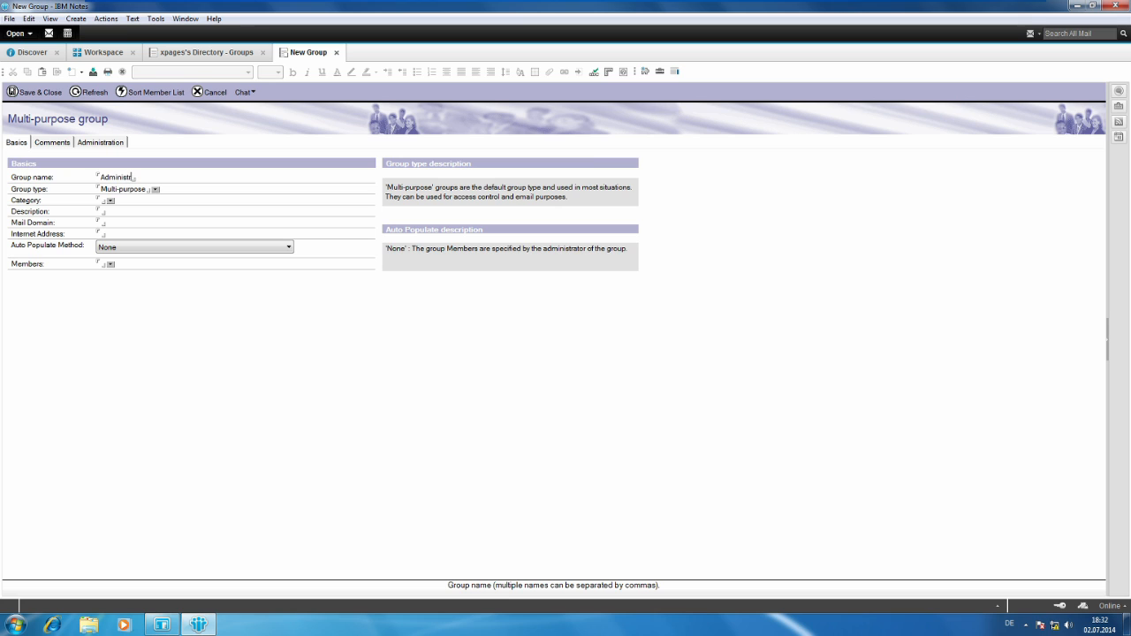
text(ators)
click(155, 189)
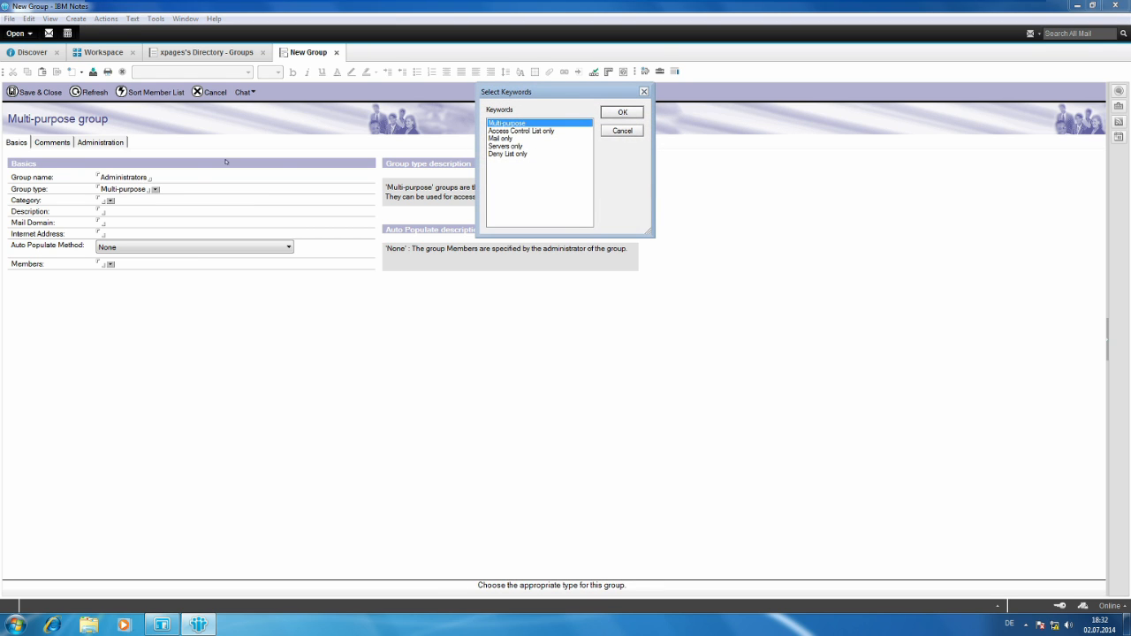
click(622, 131)
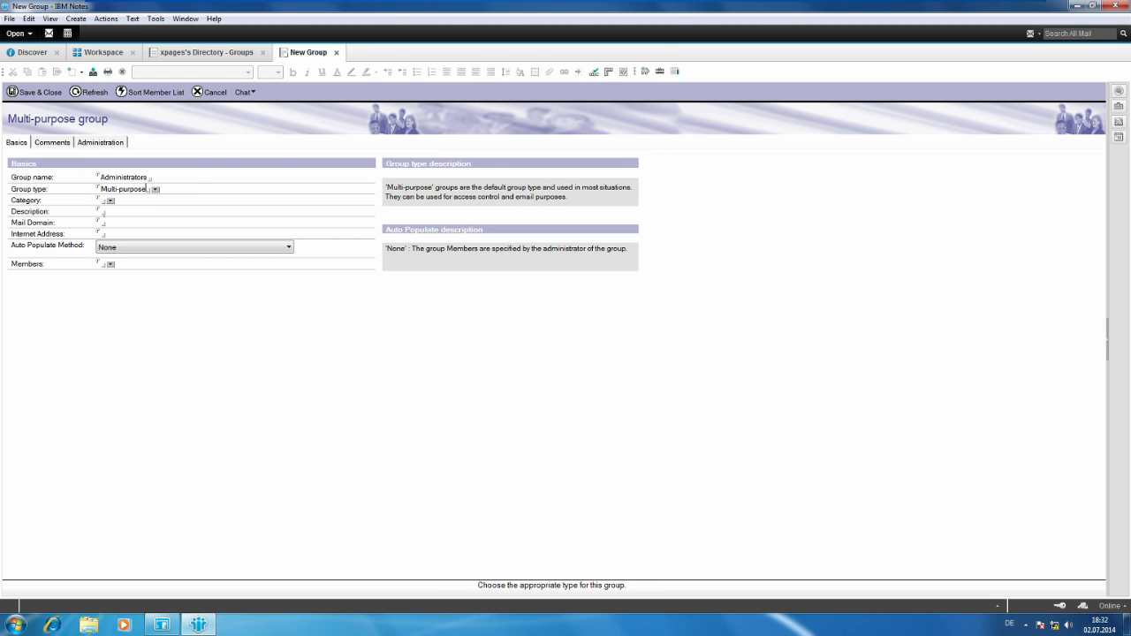
click(110, 199)
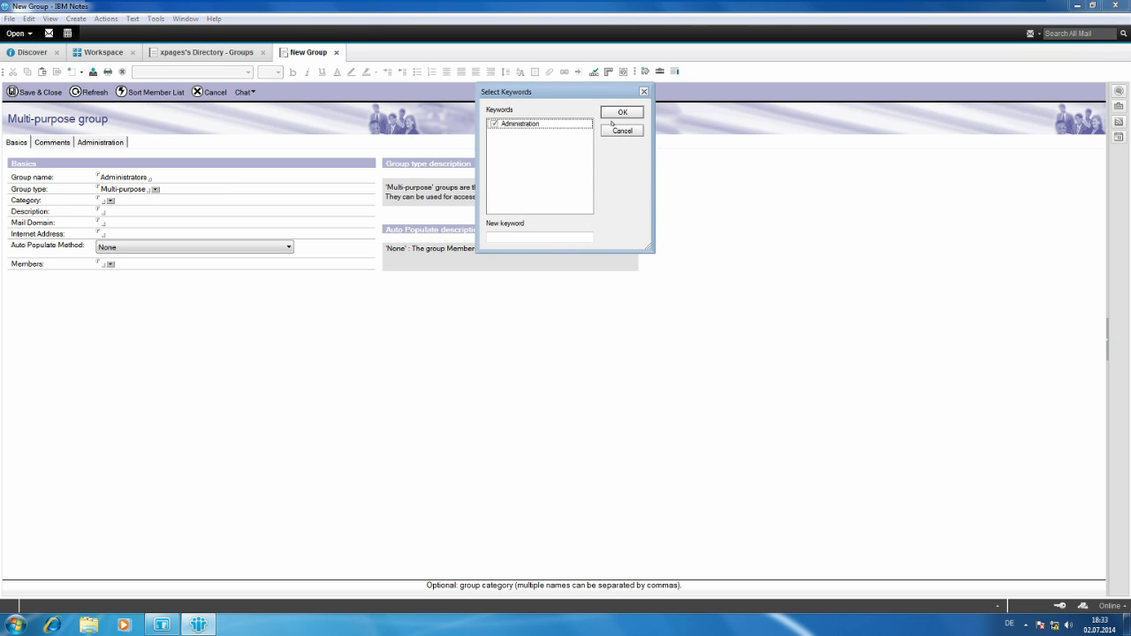
click(615, 115)
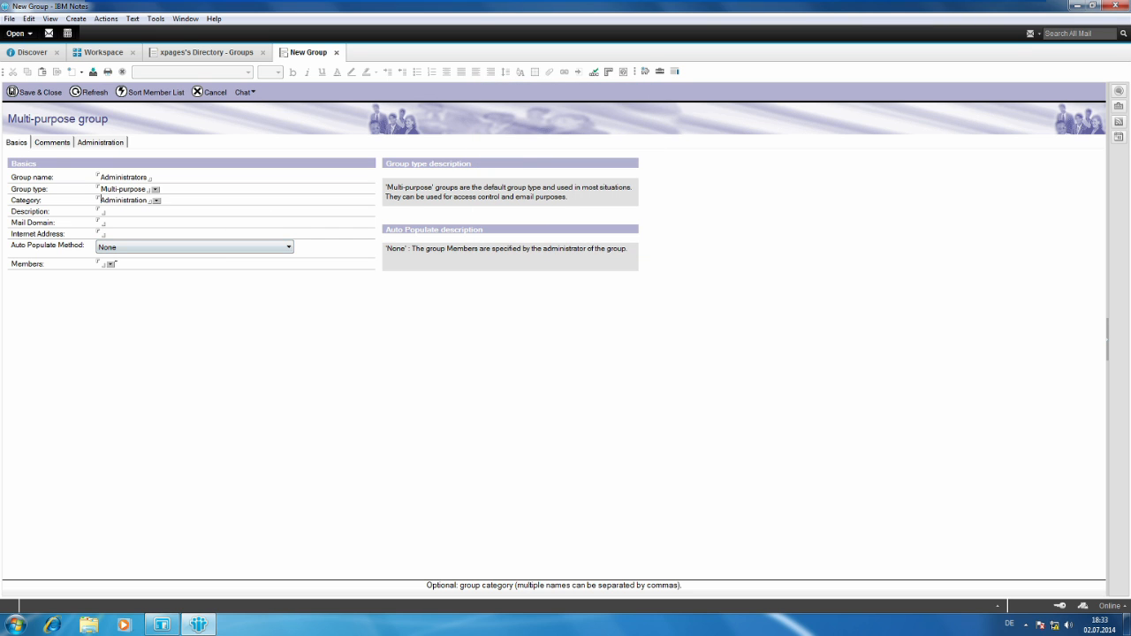
Add Admin and the person listed directly below OtherDomainServers as members, and save the Administrators group.
click(110, 264)
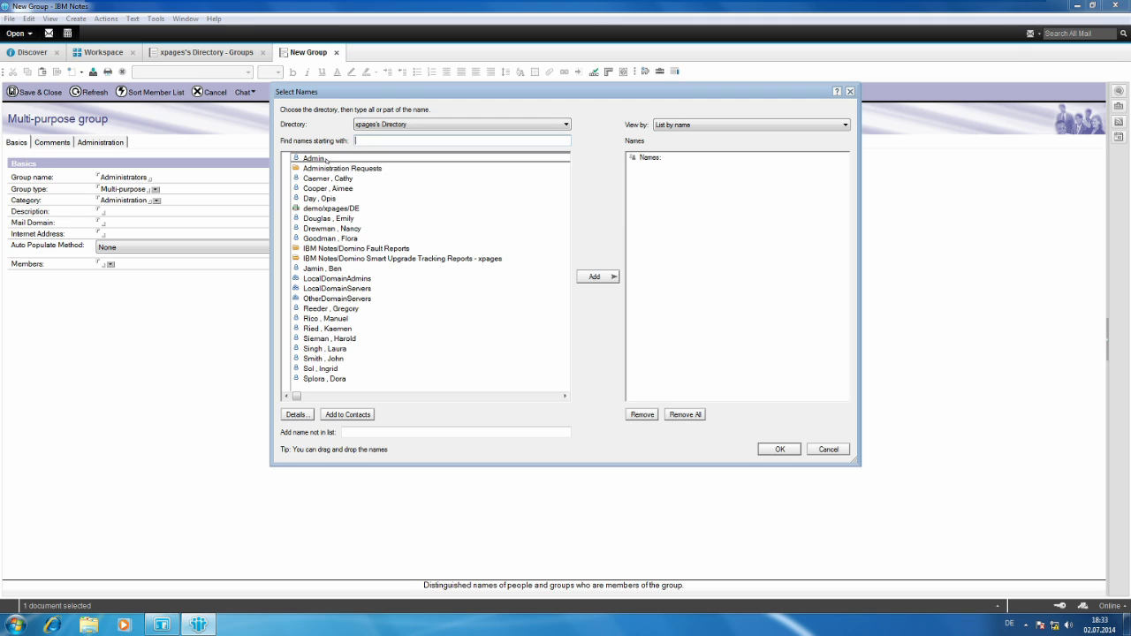
click(326, 160)
click(593, 276)
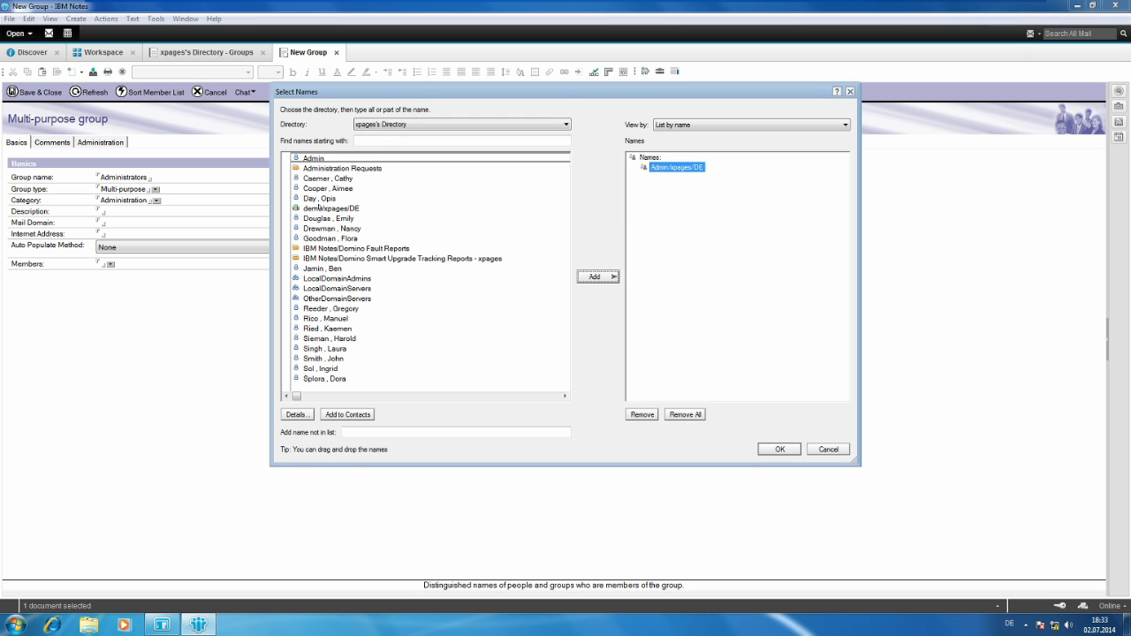
click(334, 308)
click(595, 277)
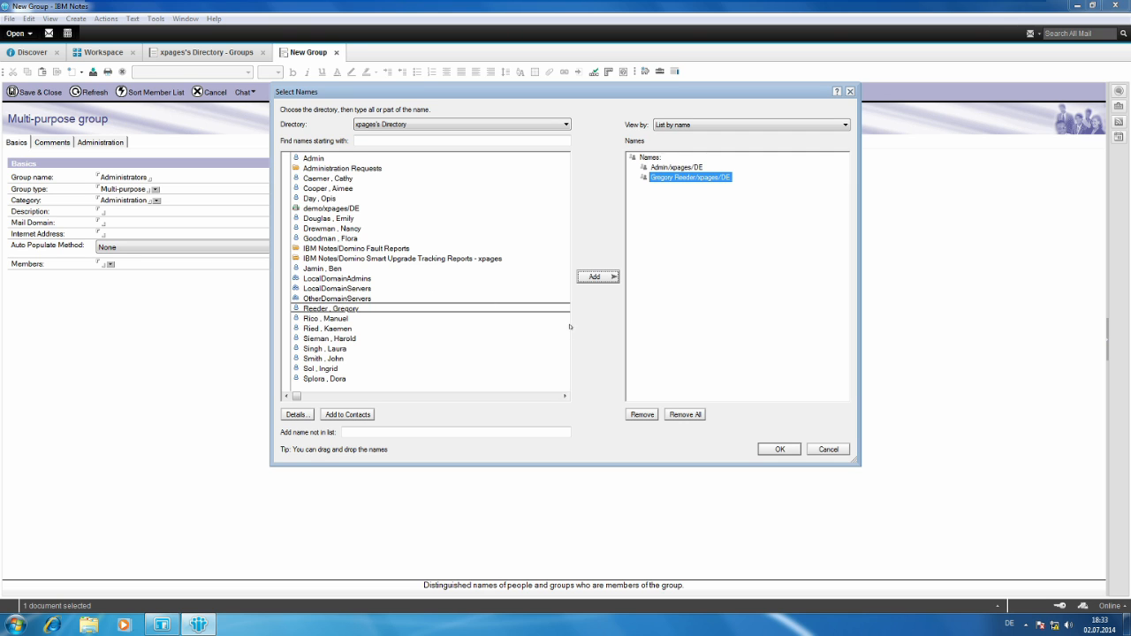
click(770, 450)
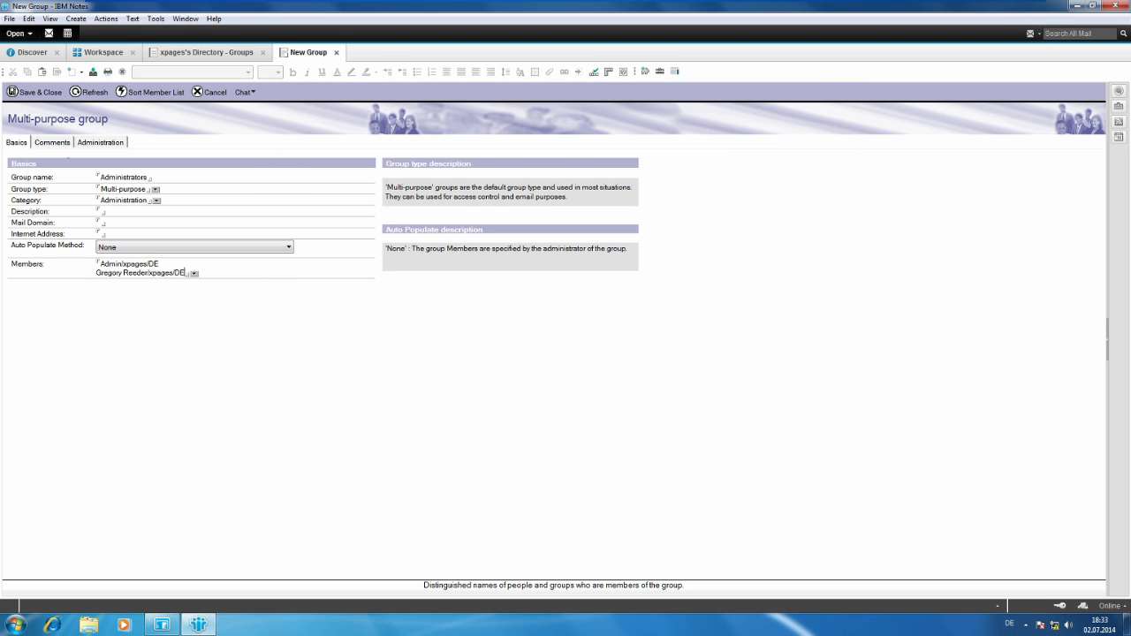
click(41, 92)
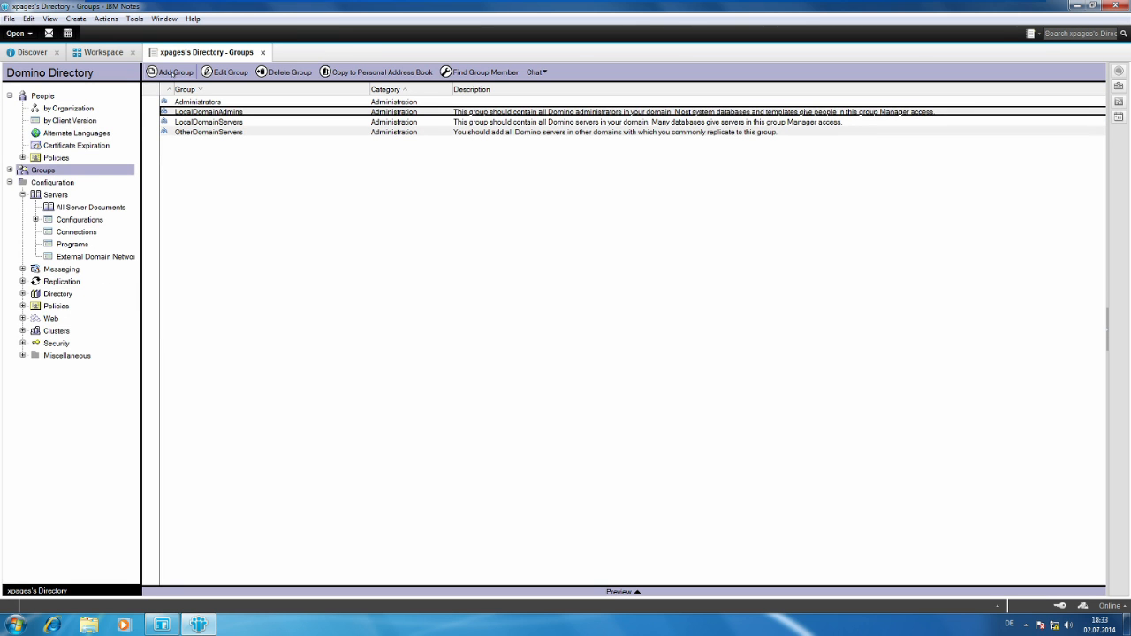
Create another group in the directory and name it XPage-Admins.
click(169, 72)
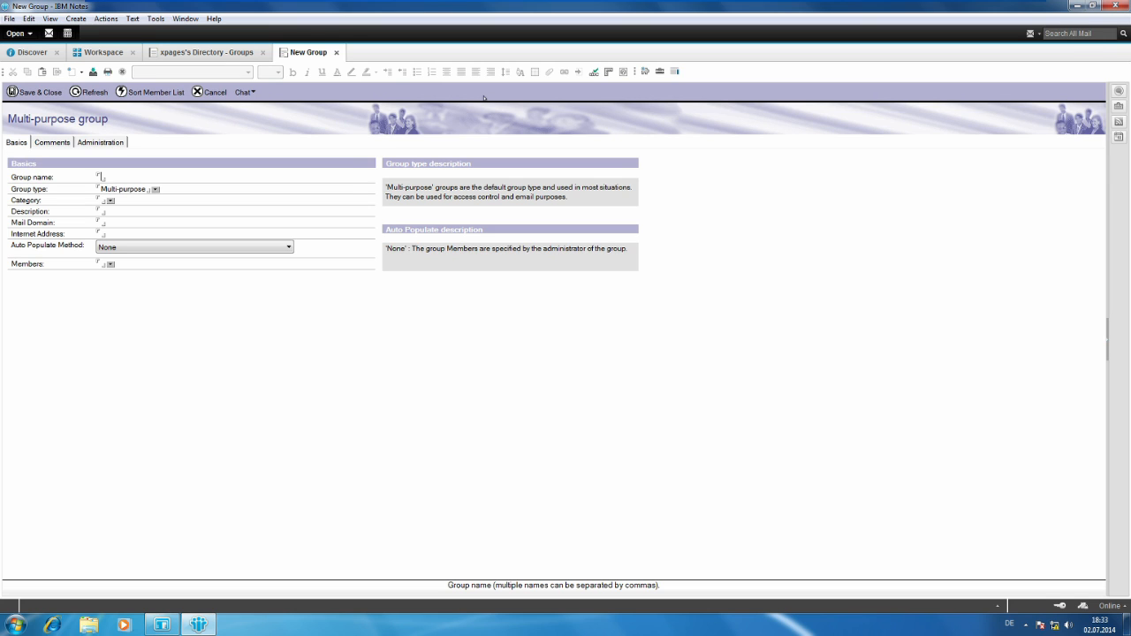
text(XPage-Admins)
Add the Administrators group from xpages's Directory as the member of XPage-Admins.
click(111, 264)
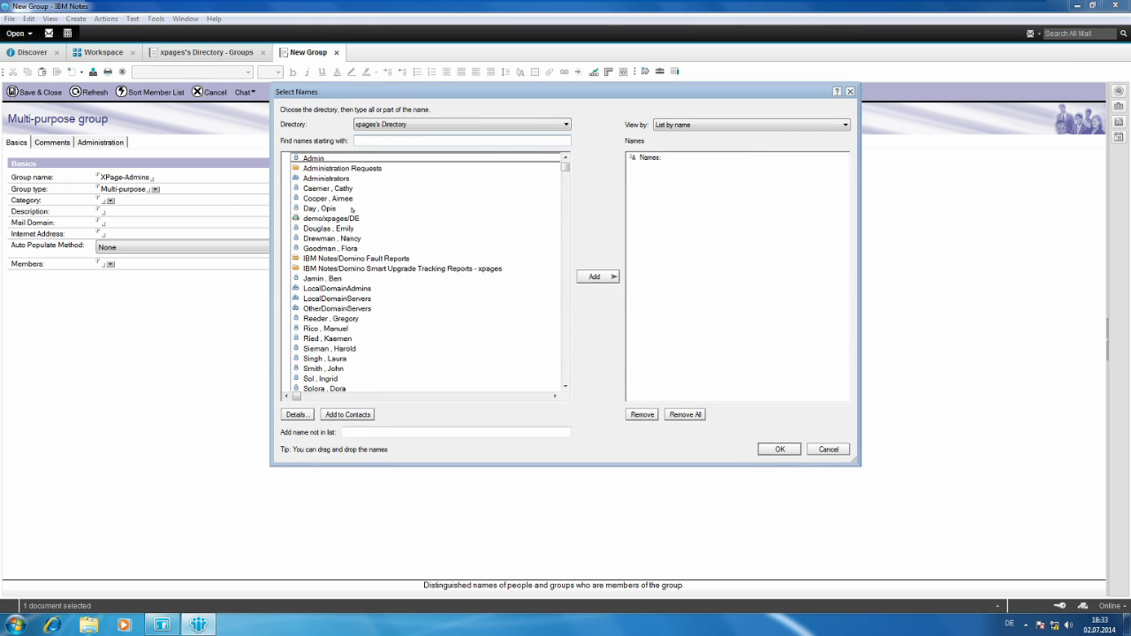
click(343, 178)
click(595, 276)
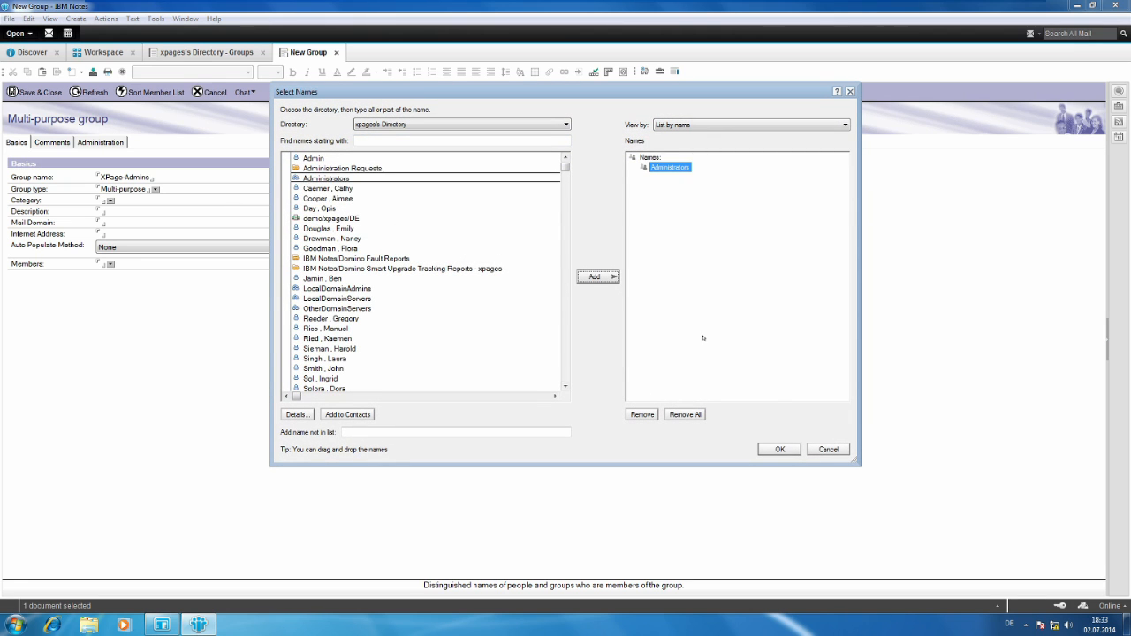
click(786, 453)
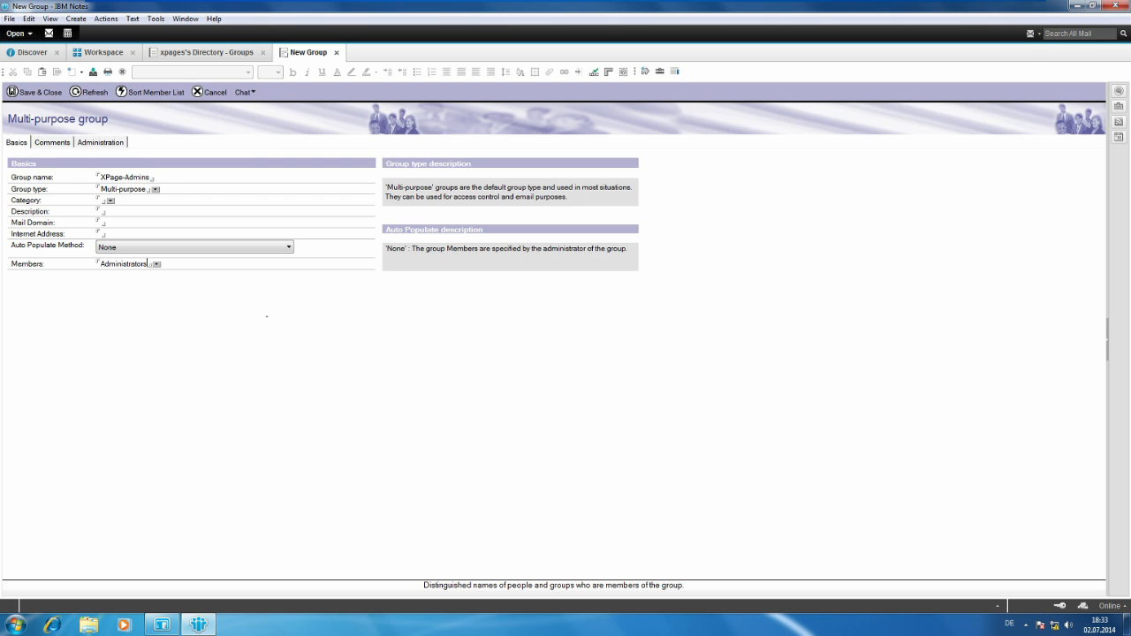
Add the person two entries above demo/xpages/DE and the person directly below it as members, and save the XPage-Admins group.
click(155, 263)
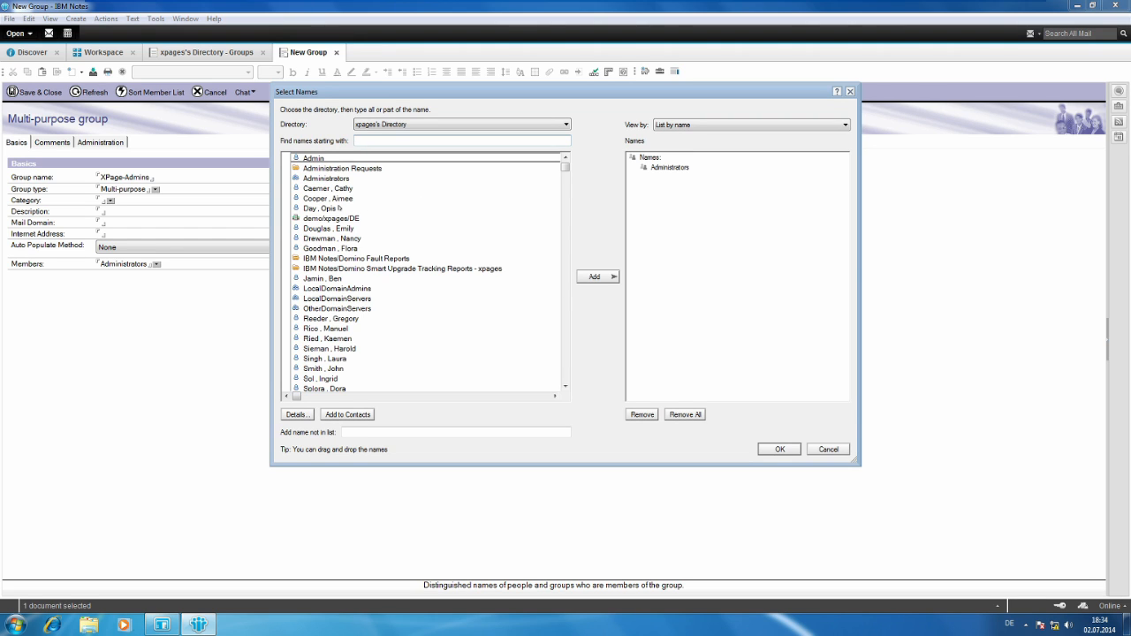
click(347, 199)
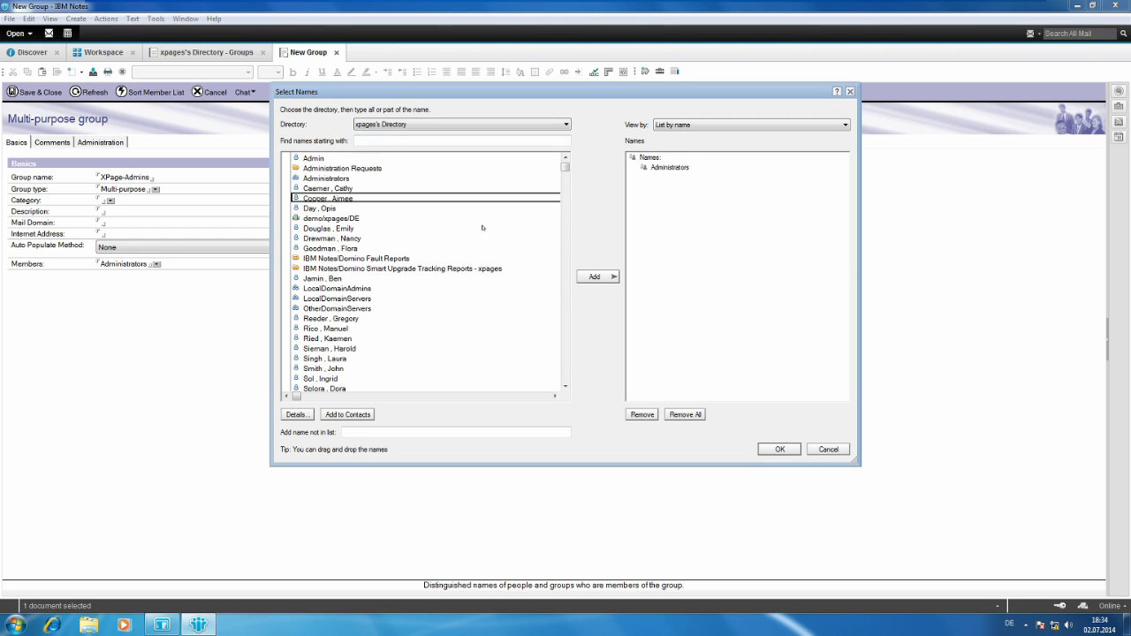
click(601, 278)
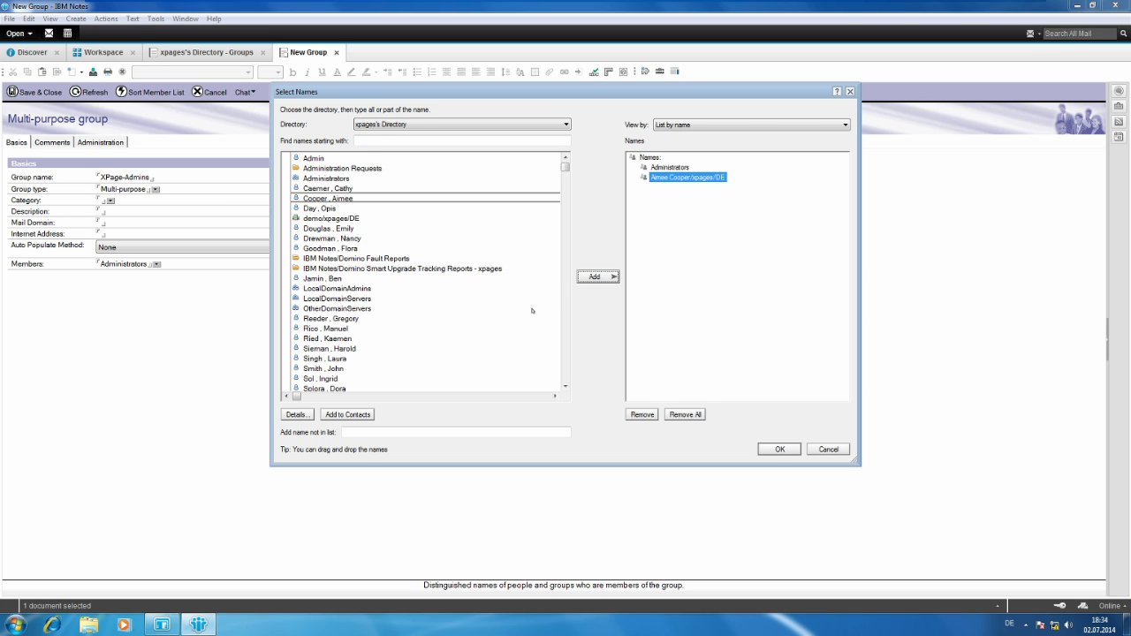
click(334, 228)
click(601, 277)
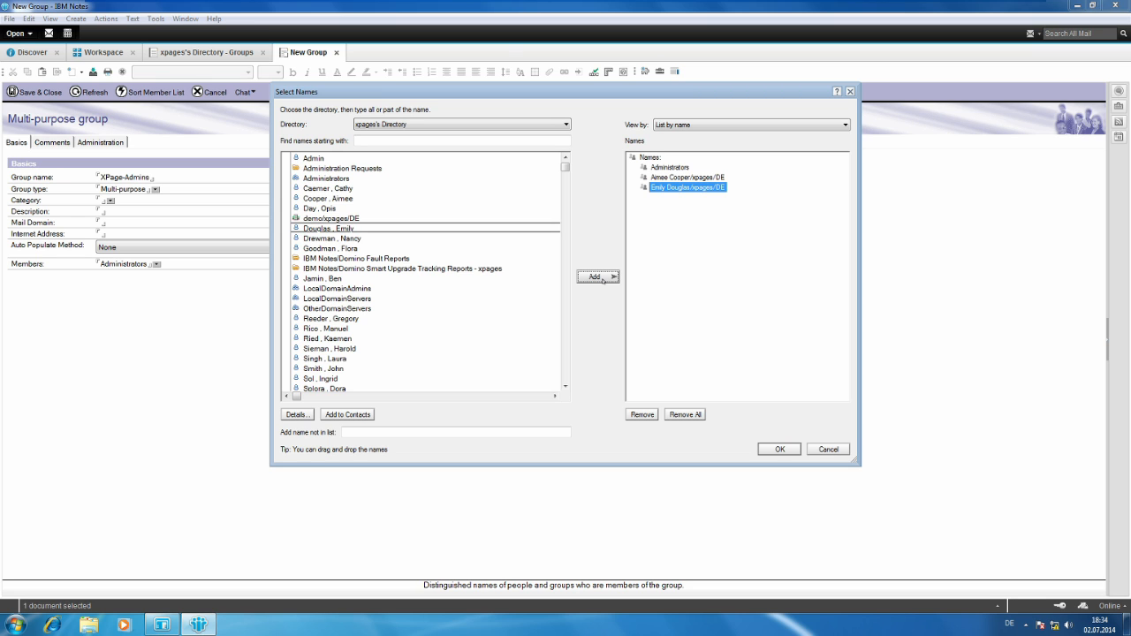
click(781, 451)
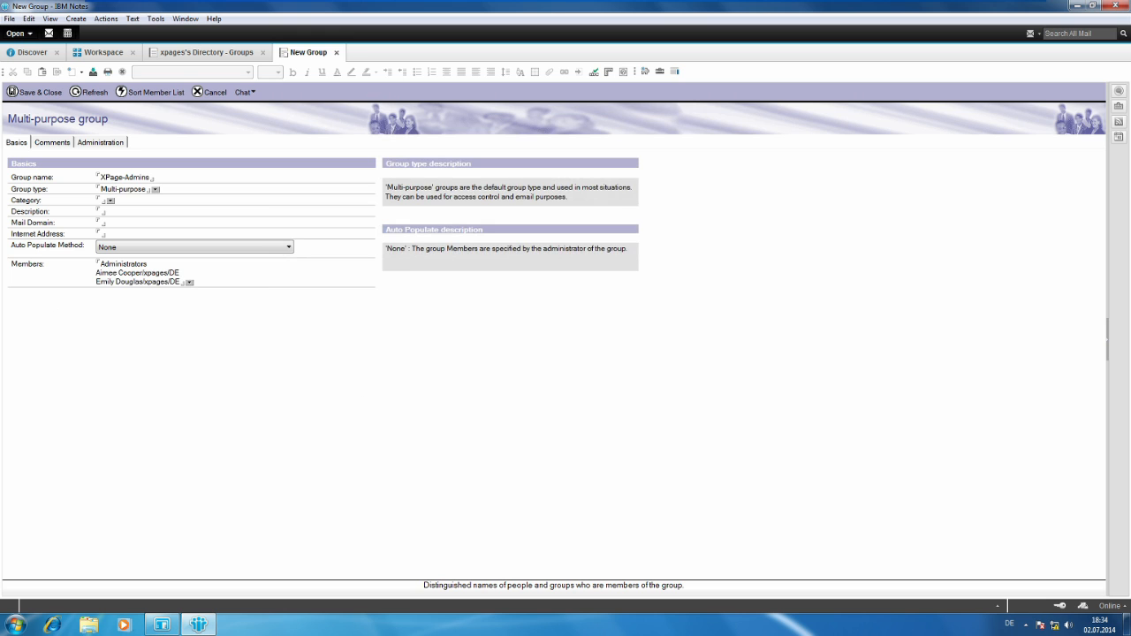
click(36, 92)
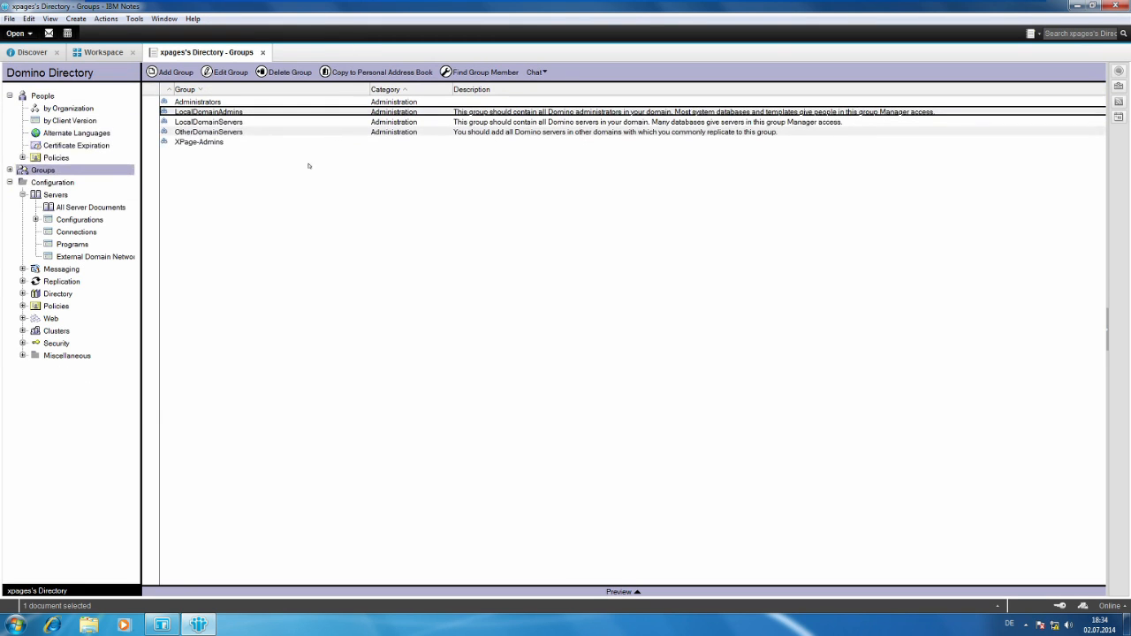
click(223, 141)
click(237, 103)
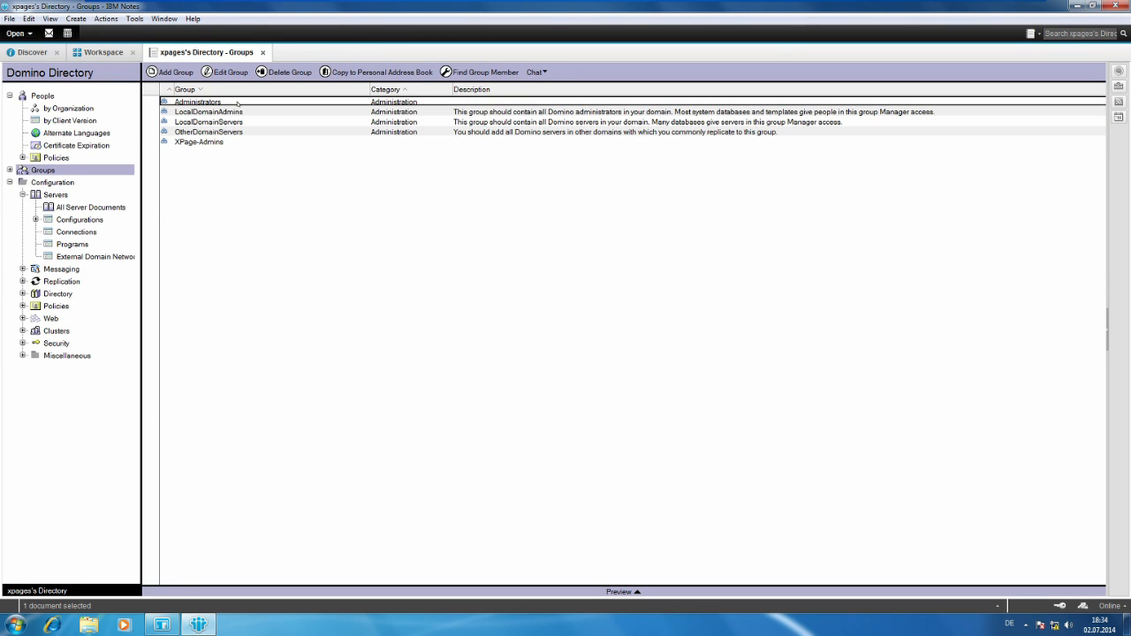
click(237, 143)
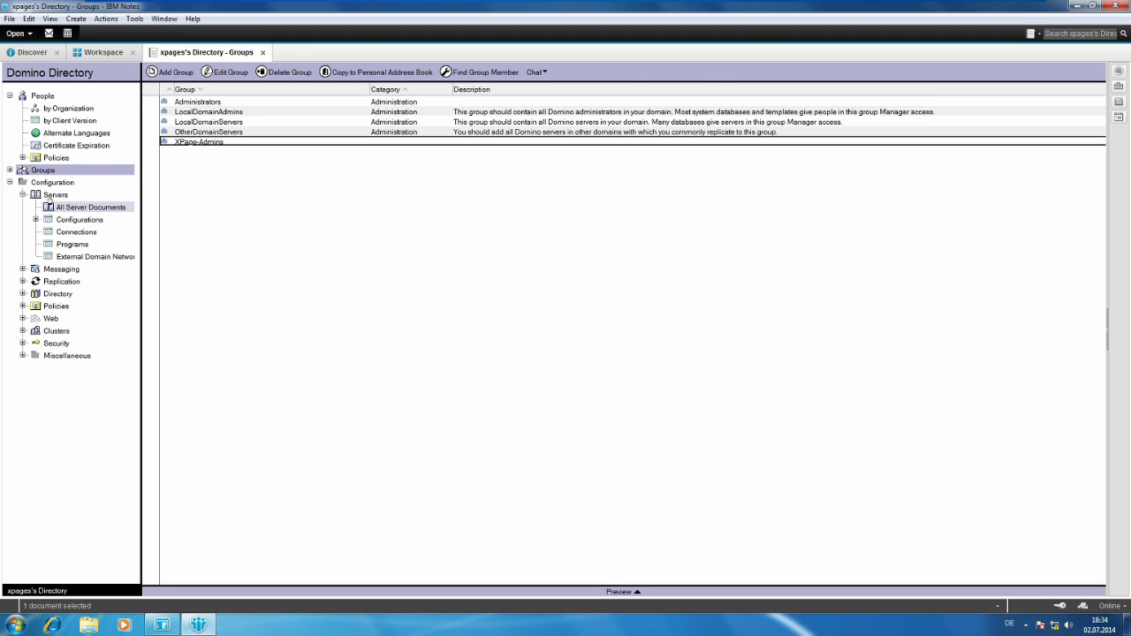
Open the demo/xpages/DE server document from all server documents for editing and bring up its Security settings.
click(63, 209)
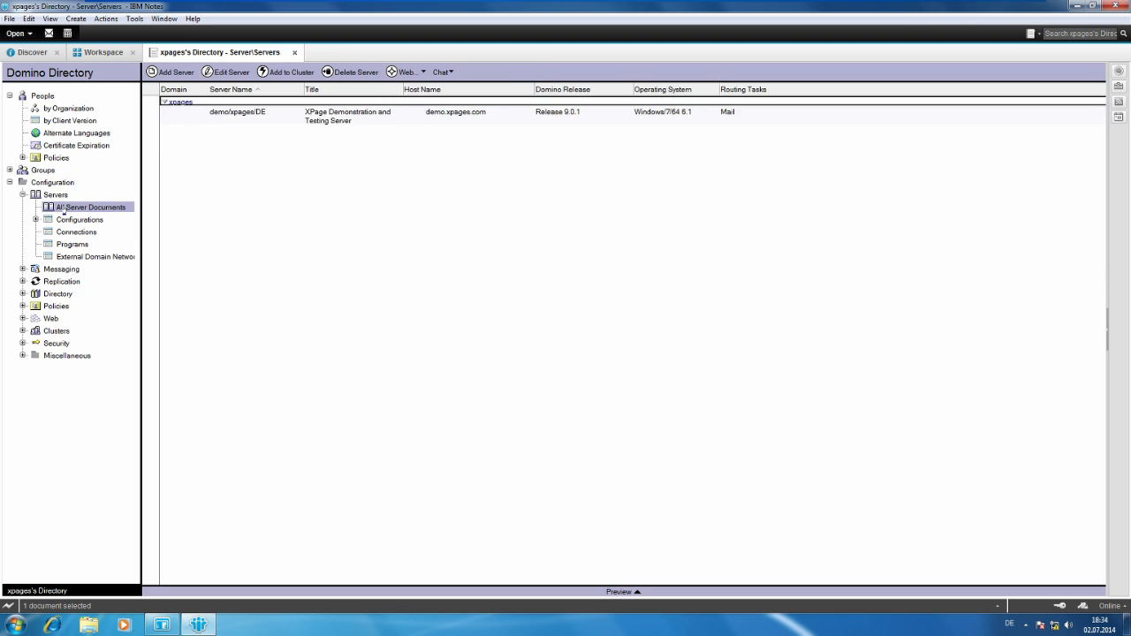
double_click(369, 119)
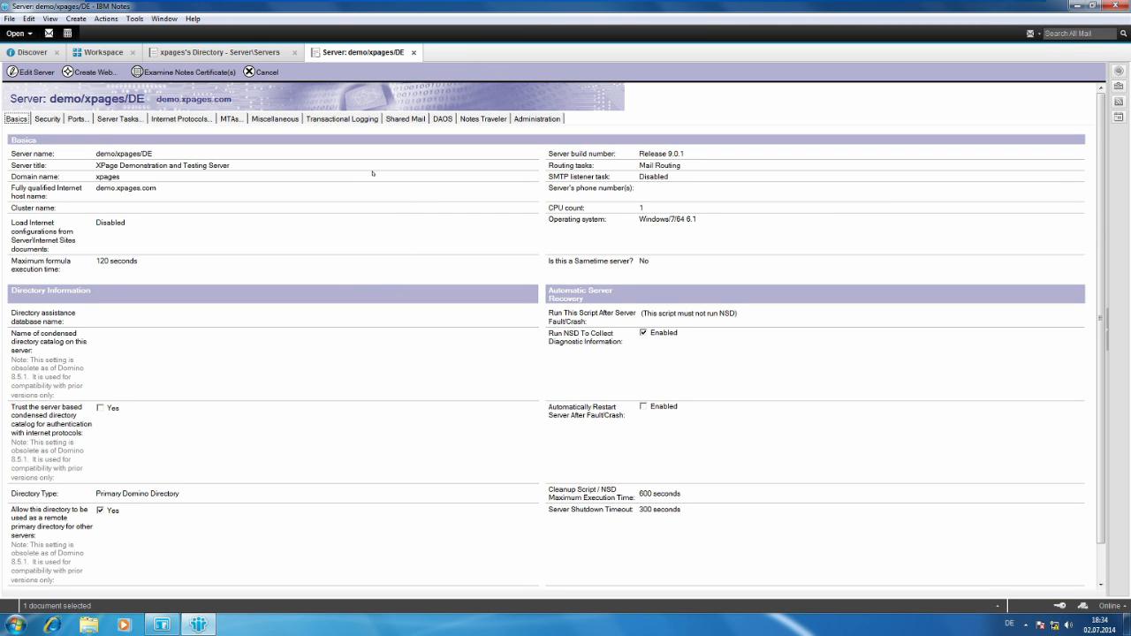
double_click(785, 528)
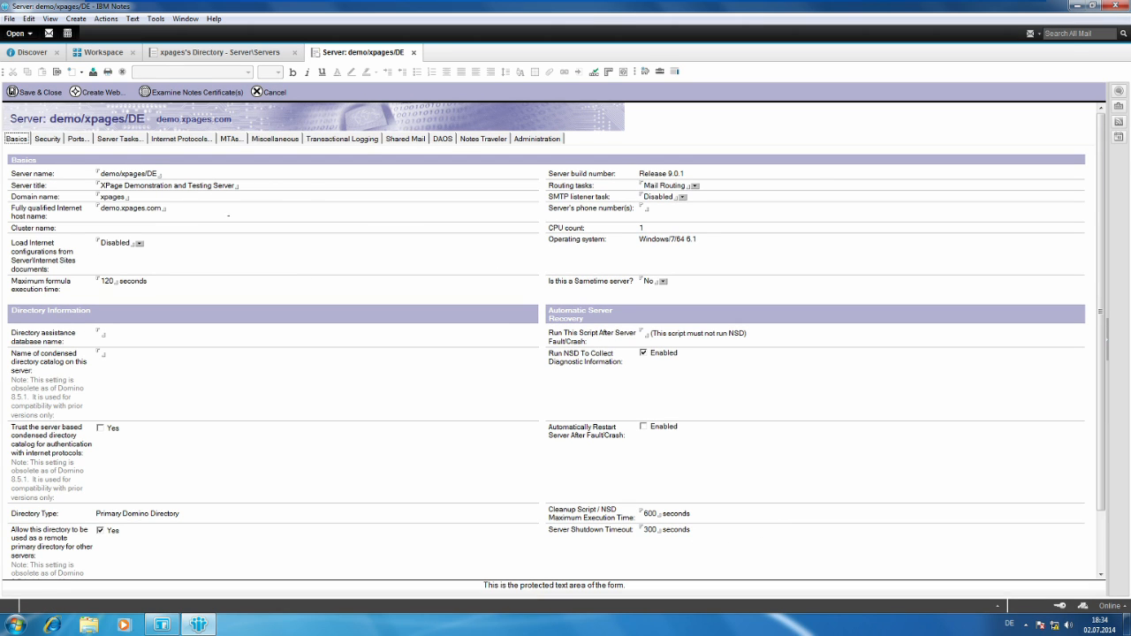
click(48, 139)
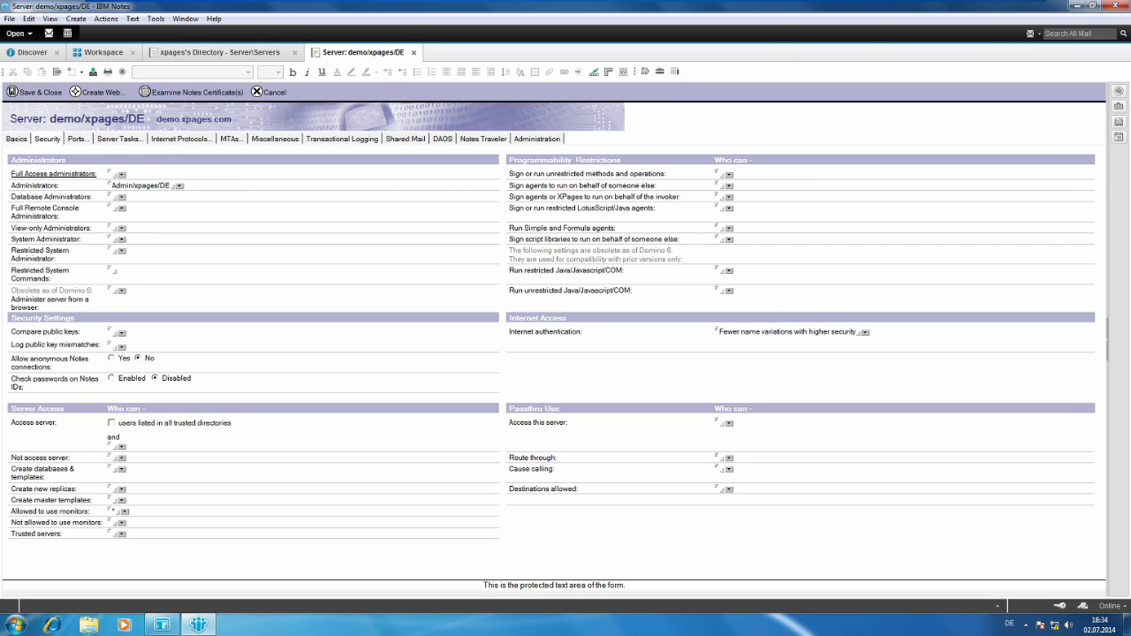
Assign the Administrators group from xpages's Directory as Full Access administrators of the server.
click(115, 174)
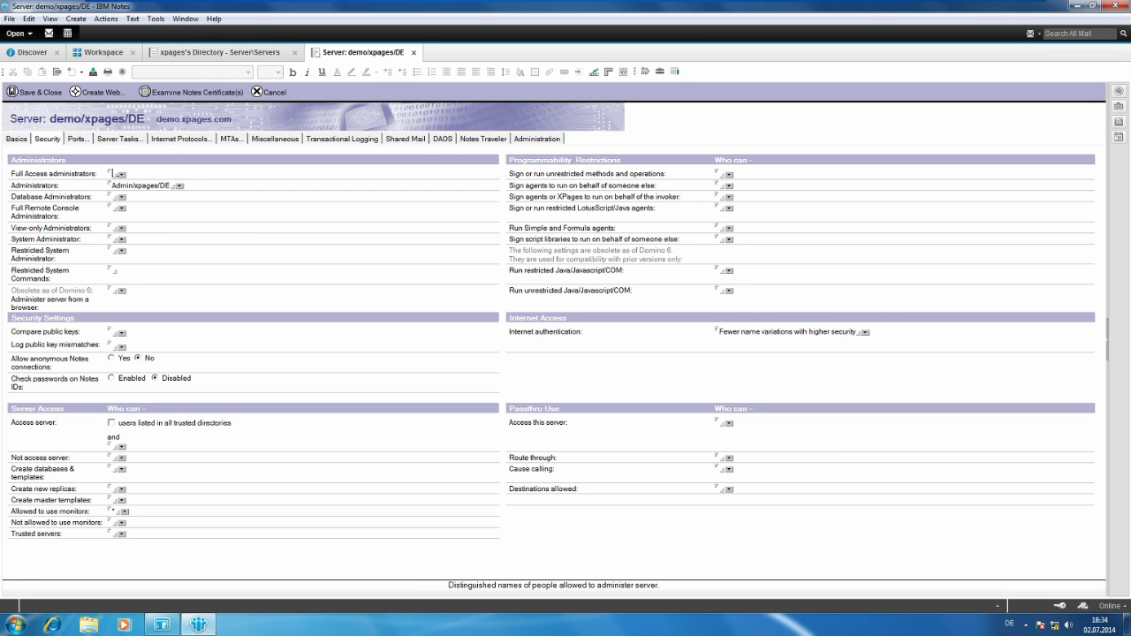
click(121, 174)
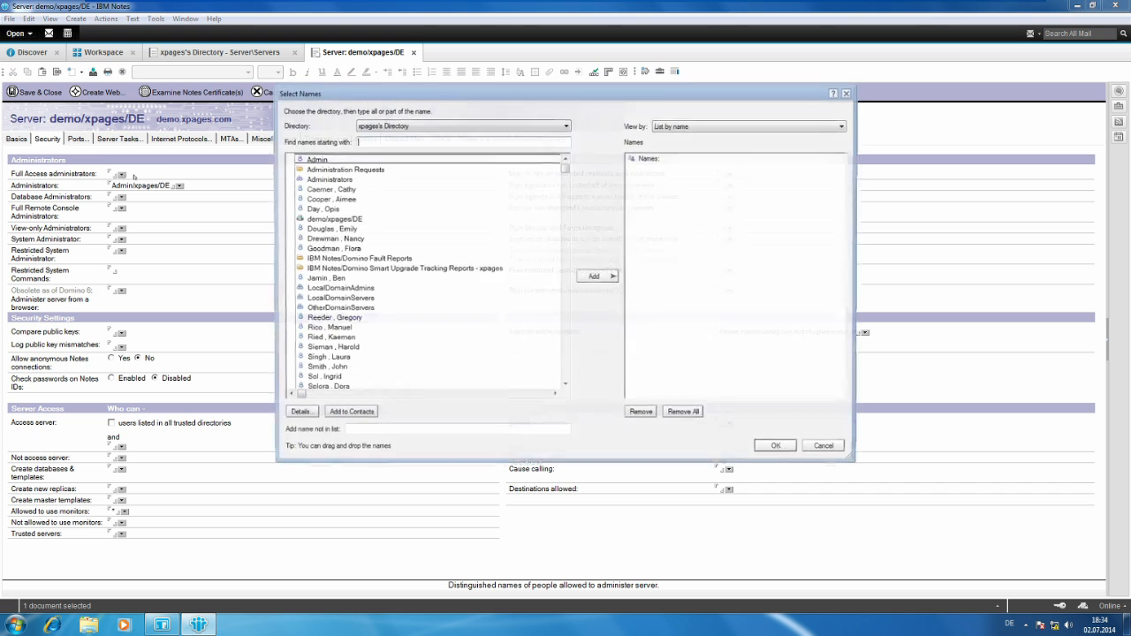
click(327, 178)
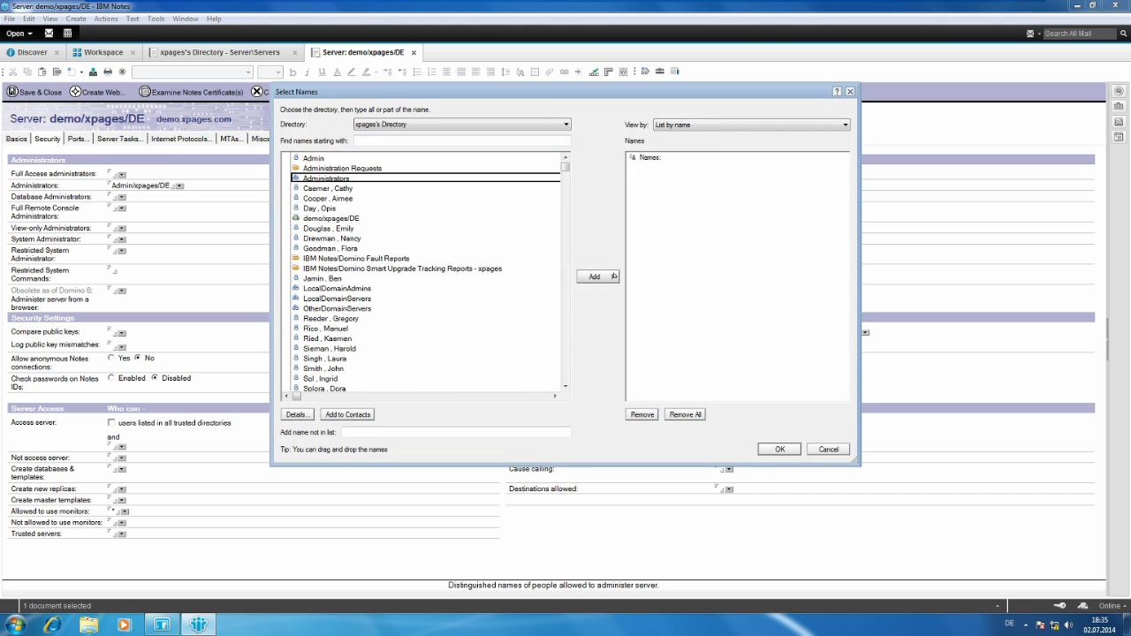
click(596, 276)
click(793, 450)
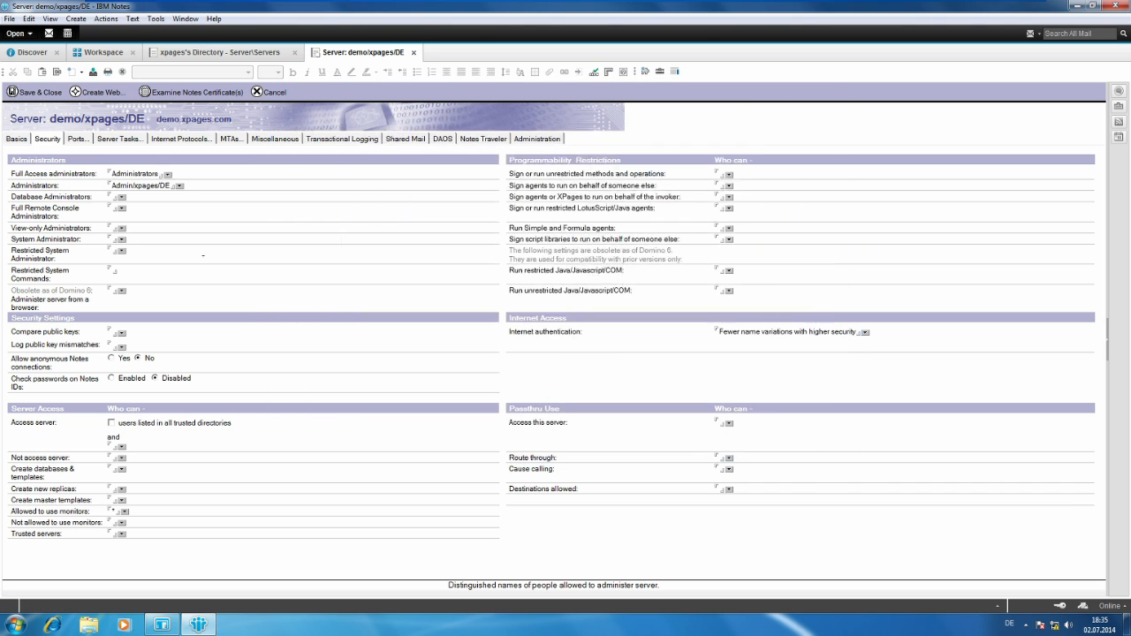
Assign the Administrators group as both Database Administrators and Full Remote Console Administrators.
click(121, 196)
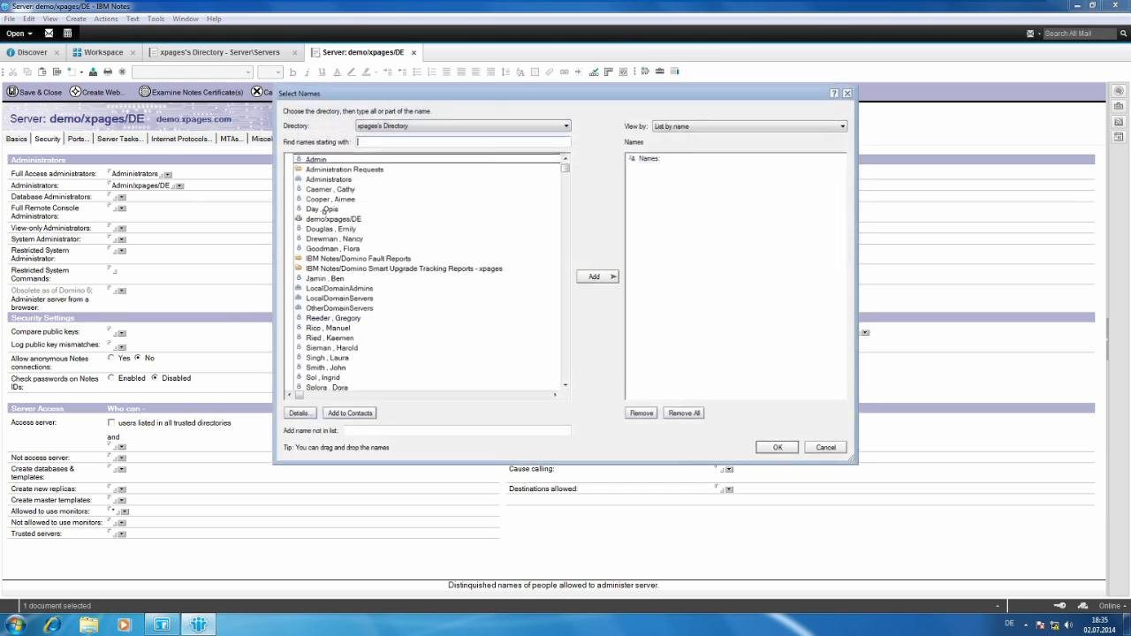
click(339, 178)
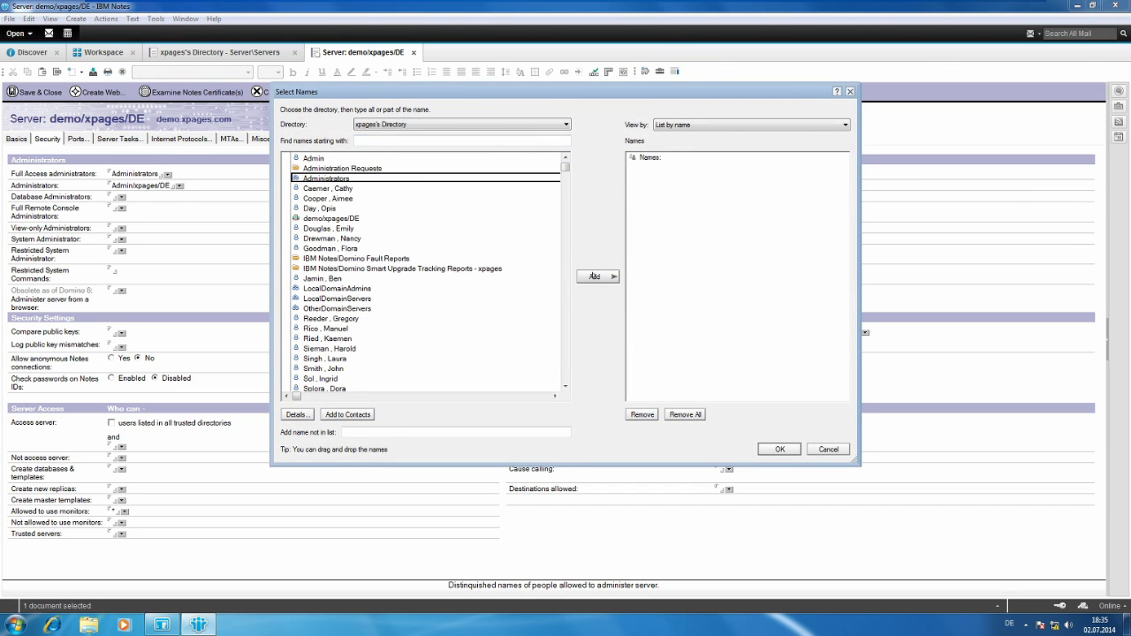
click(597, 277)
click(768, 449)
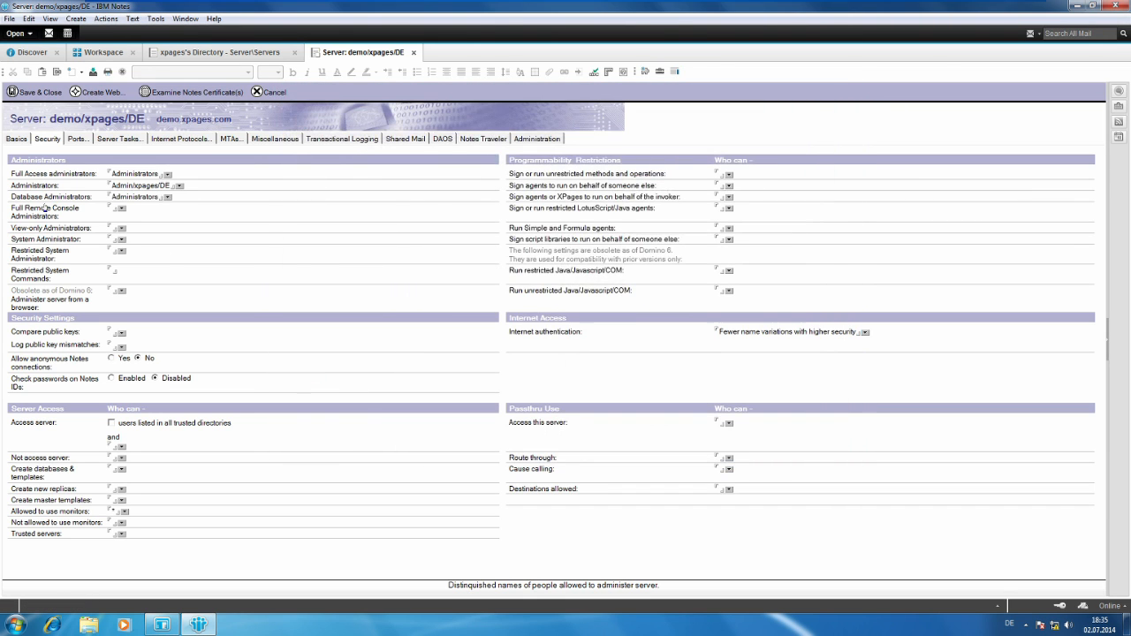
click(121, 207)
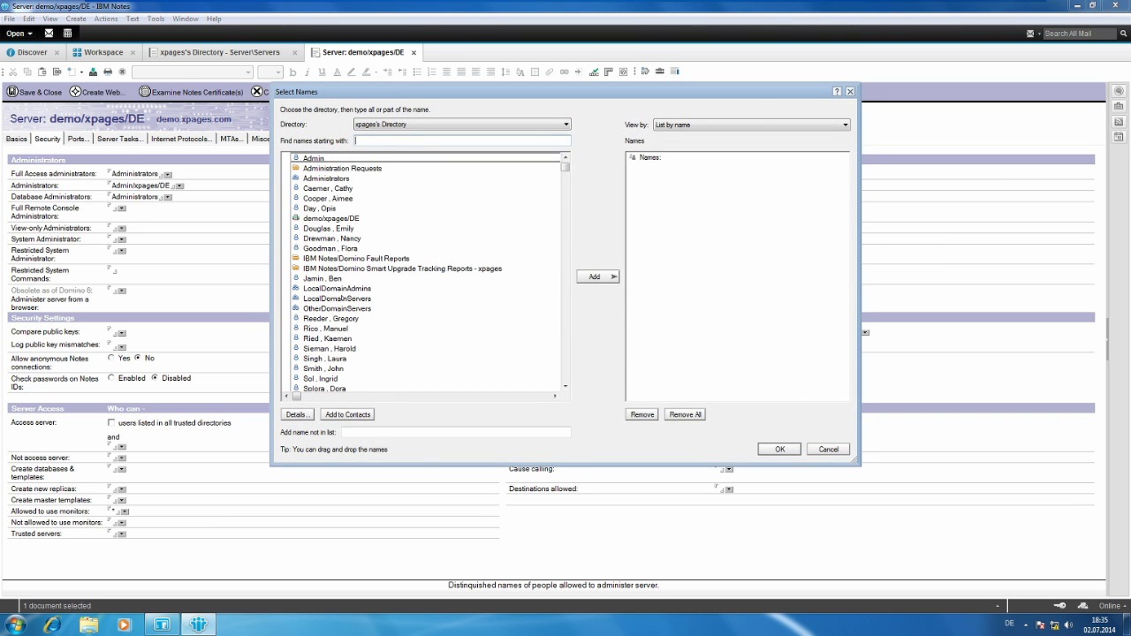
click(326, 178)
click(597, 277)
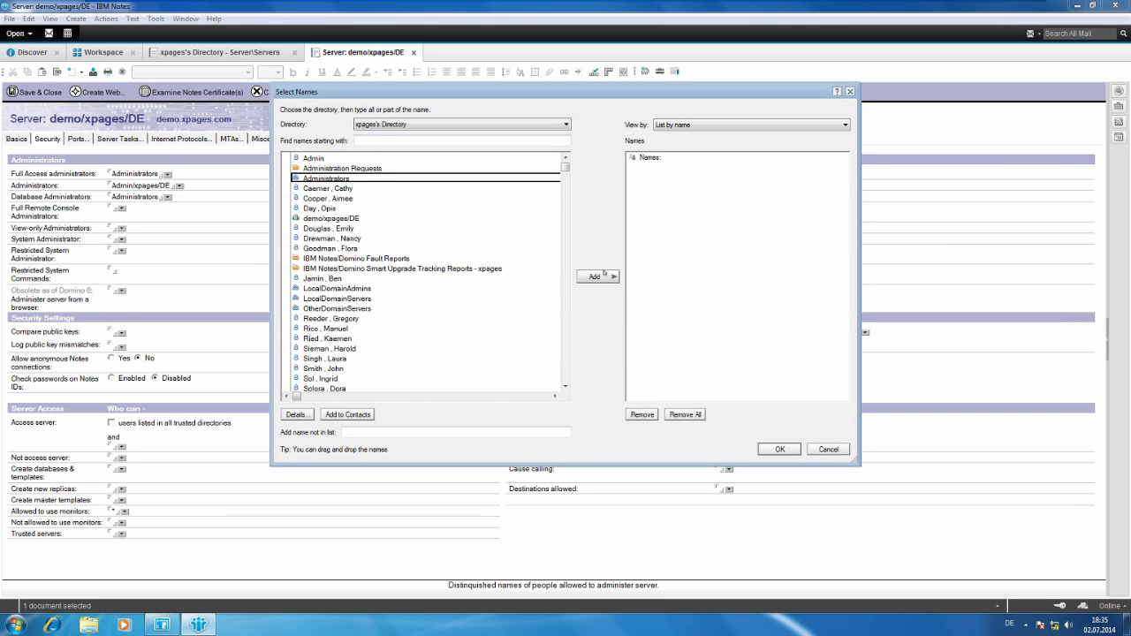
click(782, 449)
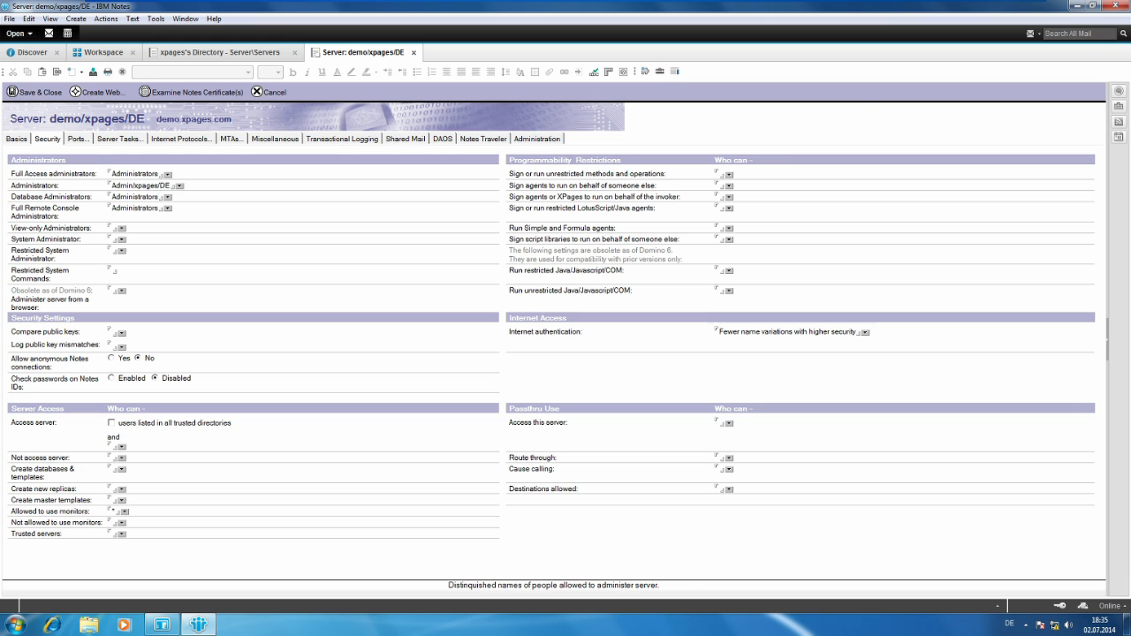
Set demo/xpages/DE as a trusted server in the Server Access section.
click(120, 534)
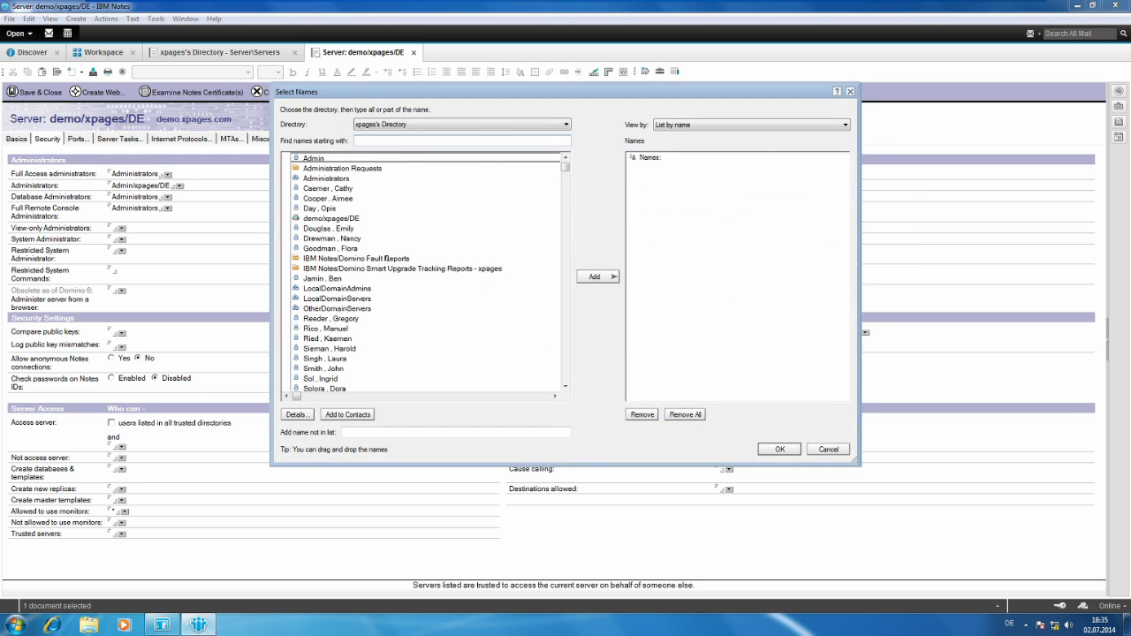
click(350, 218)
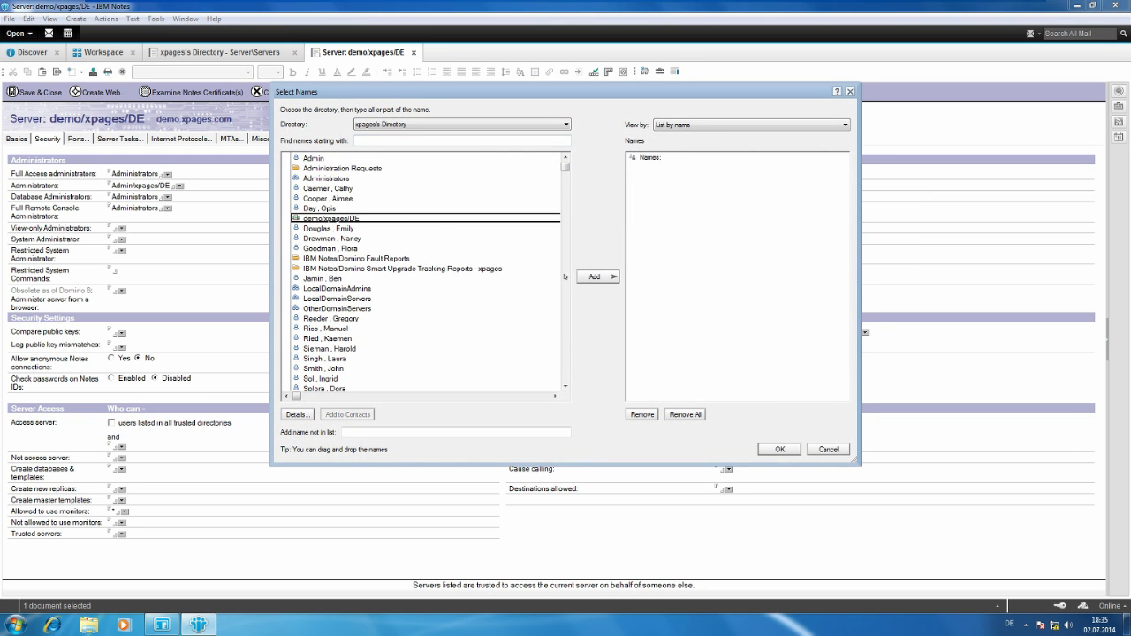
click(596, 277)
click(778, 448)
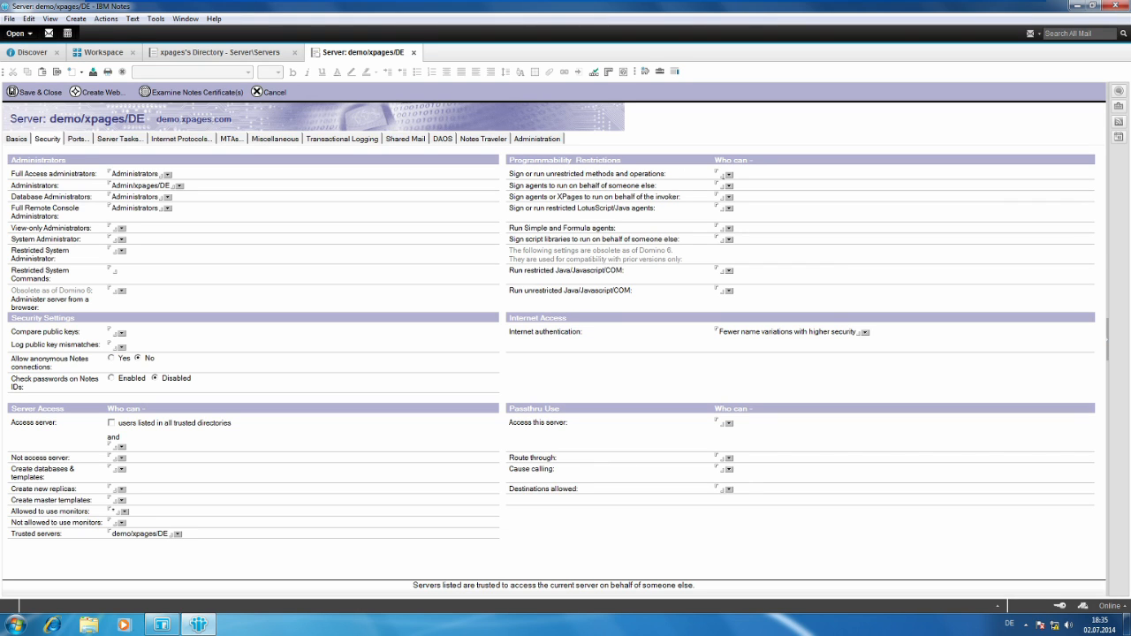
Allow the Administrators and XPage-Admins groups to sign or run unrestricted methods and operations.
click(729, 174)
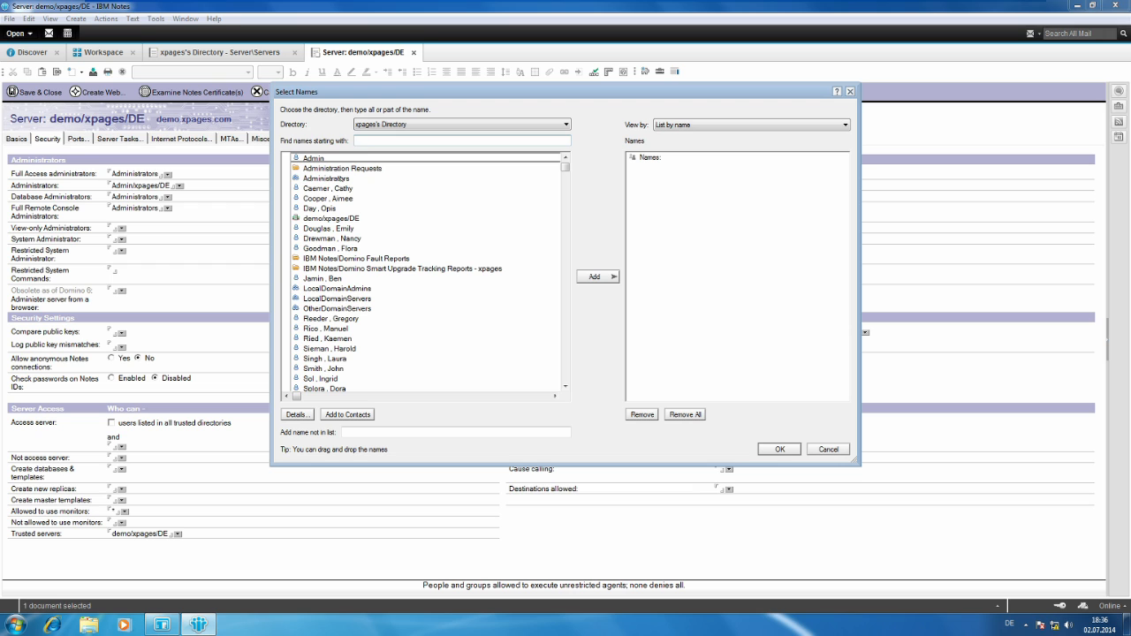
click(341, 180)
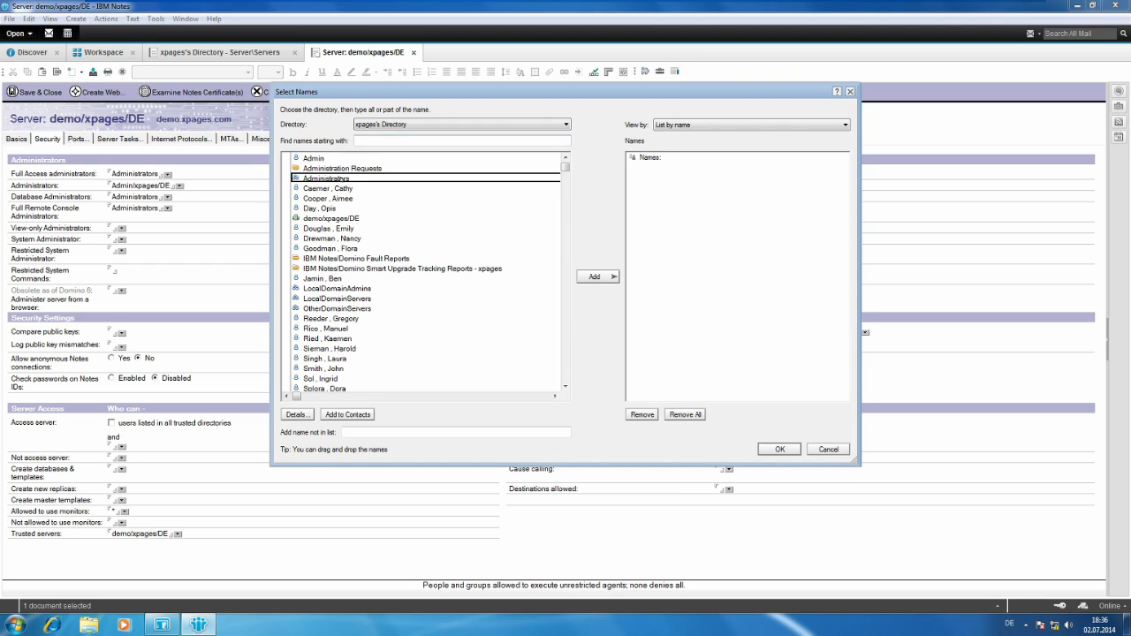
click(598, 277)
click(565, 386)
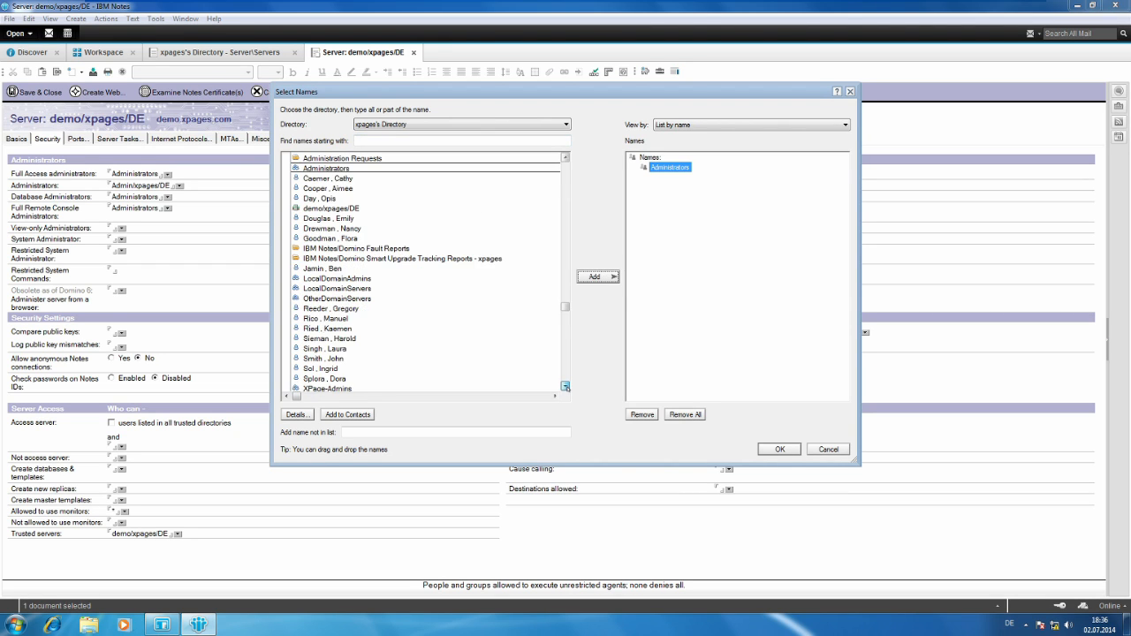
click(565, 386)
click(326, 379)
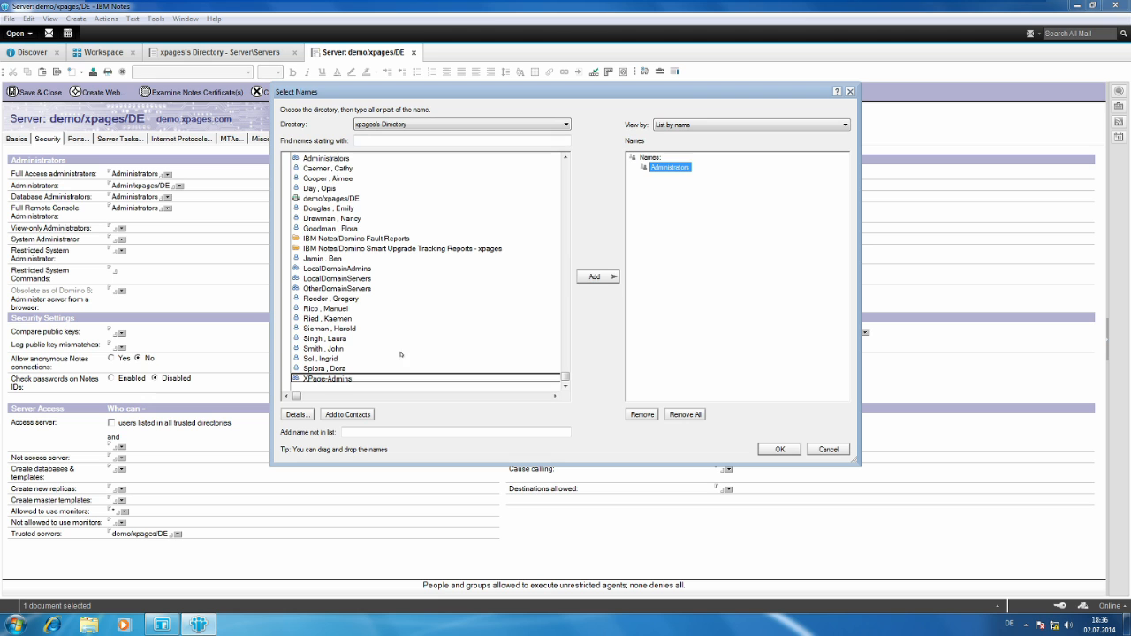
click(597, 276)
click(779, 449)
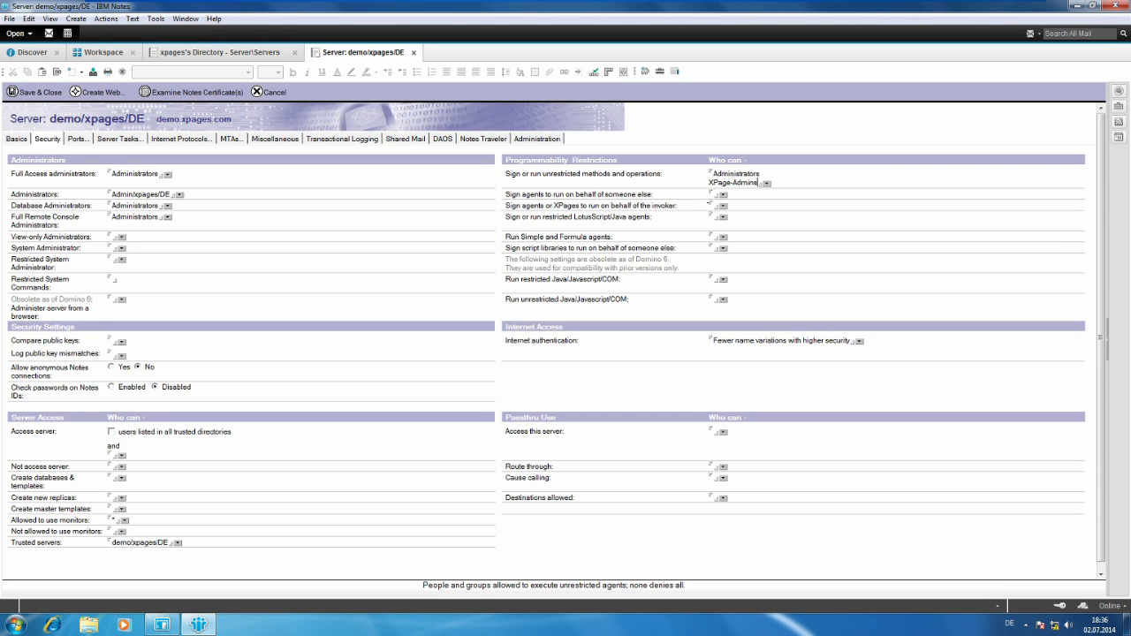
Allow the XPage-Admins group to sign agents or XPages to run on behalf of the invoker.
click(723, 205)
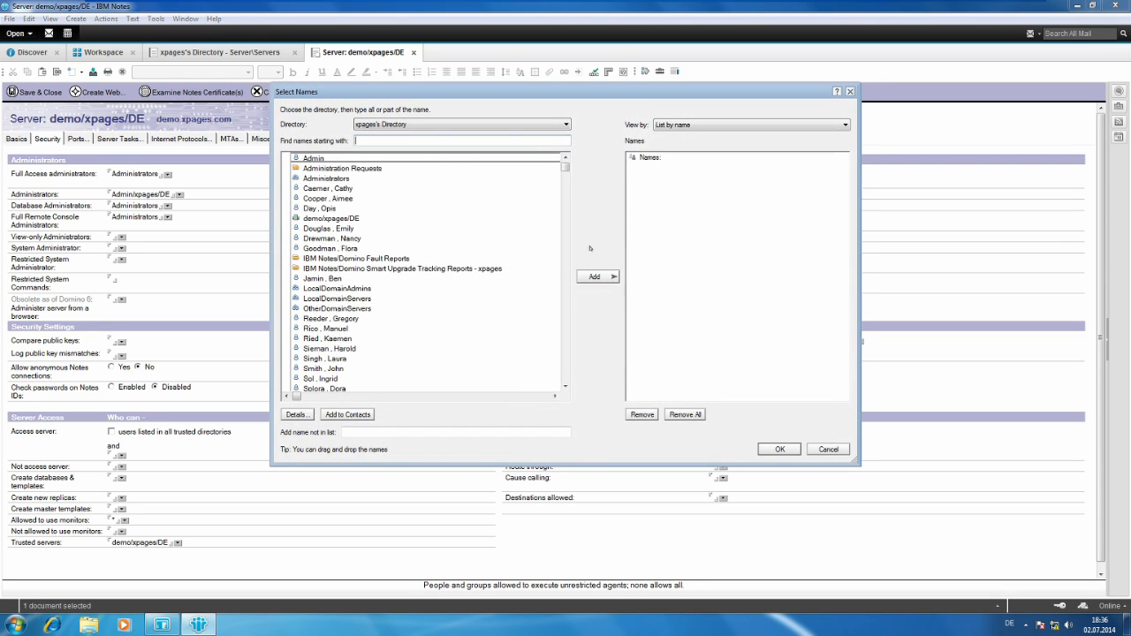
drag(565, 167, 564, 383)
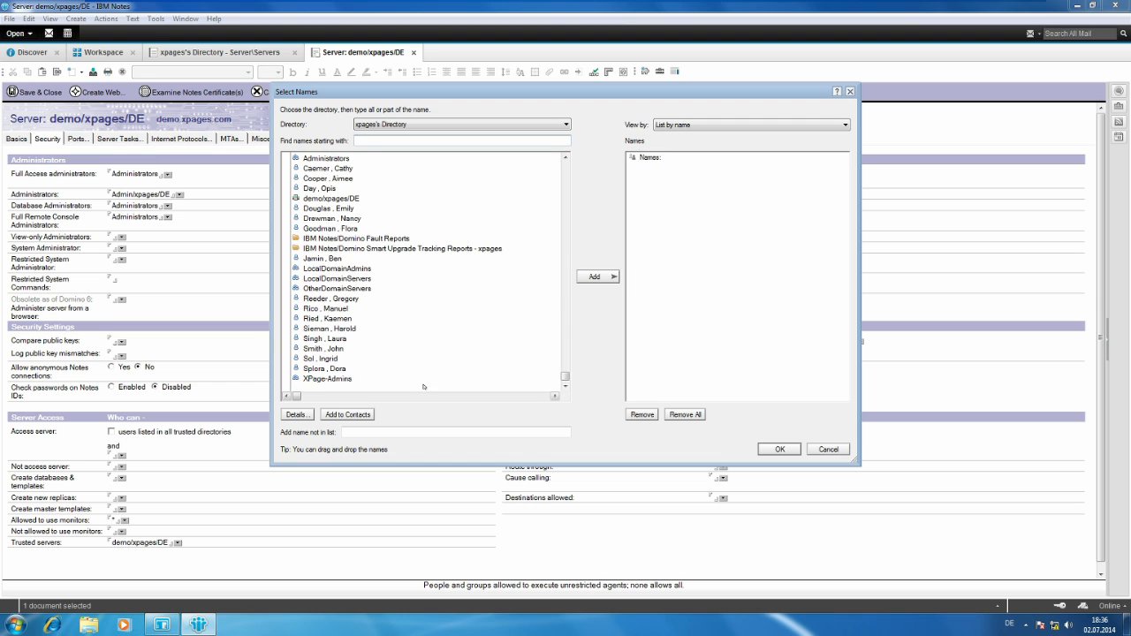
click(331, 381)
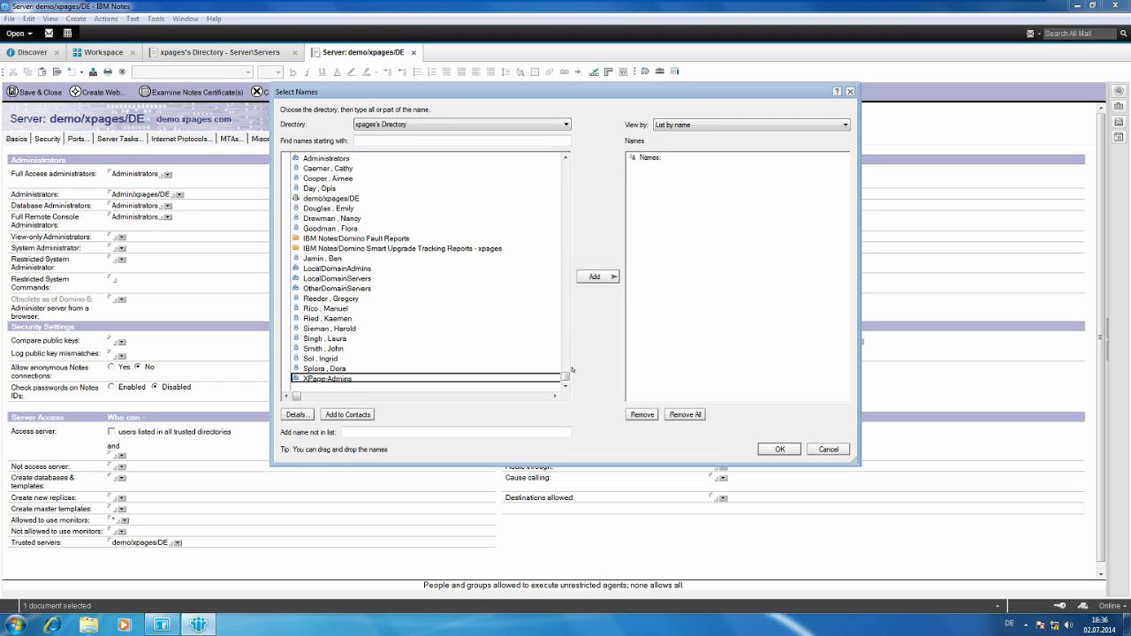
click(594, 276)
click(779, 449)
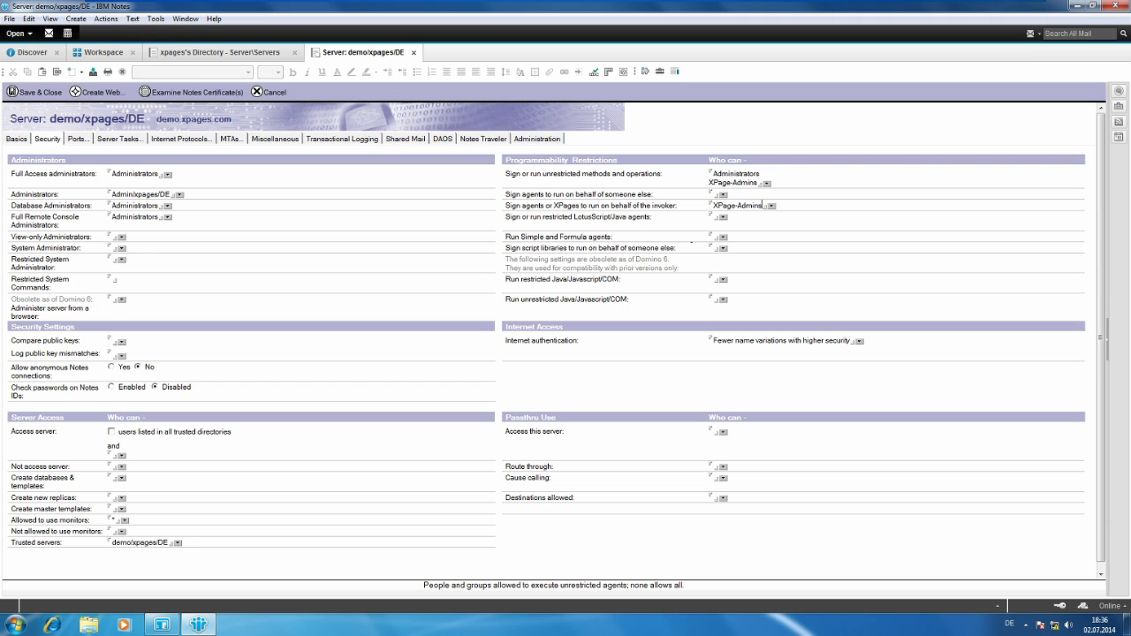
Allow the XPage-Admins group to run simple and formula agents.
click(722, 237)
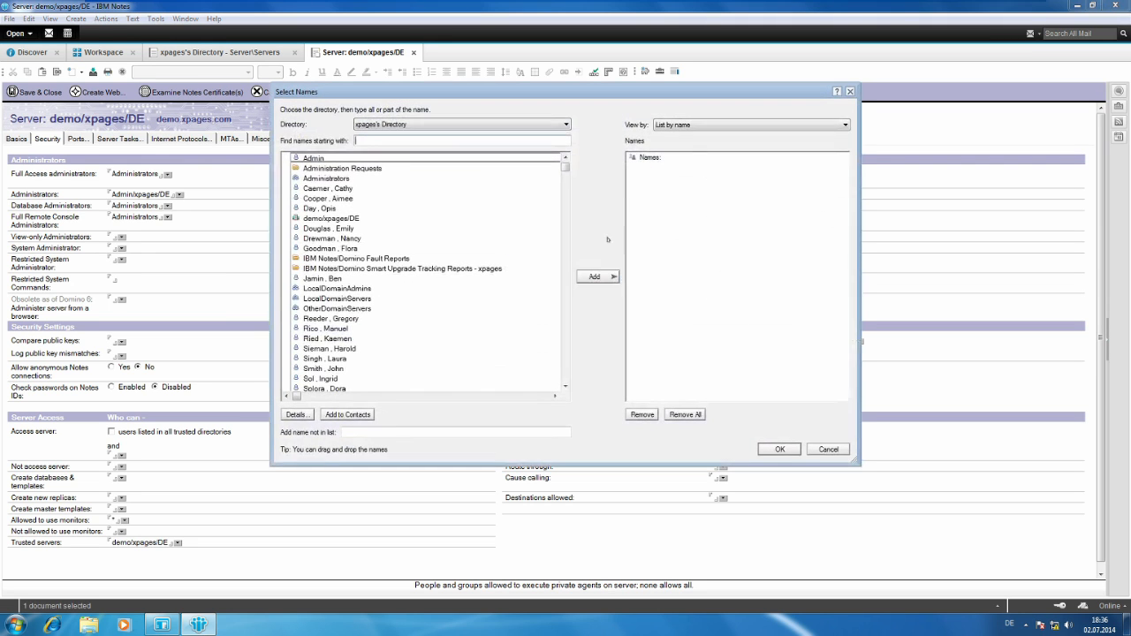
drag(565, 168, 565, 375)
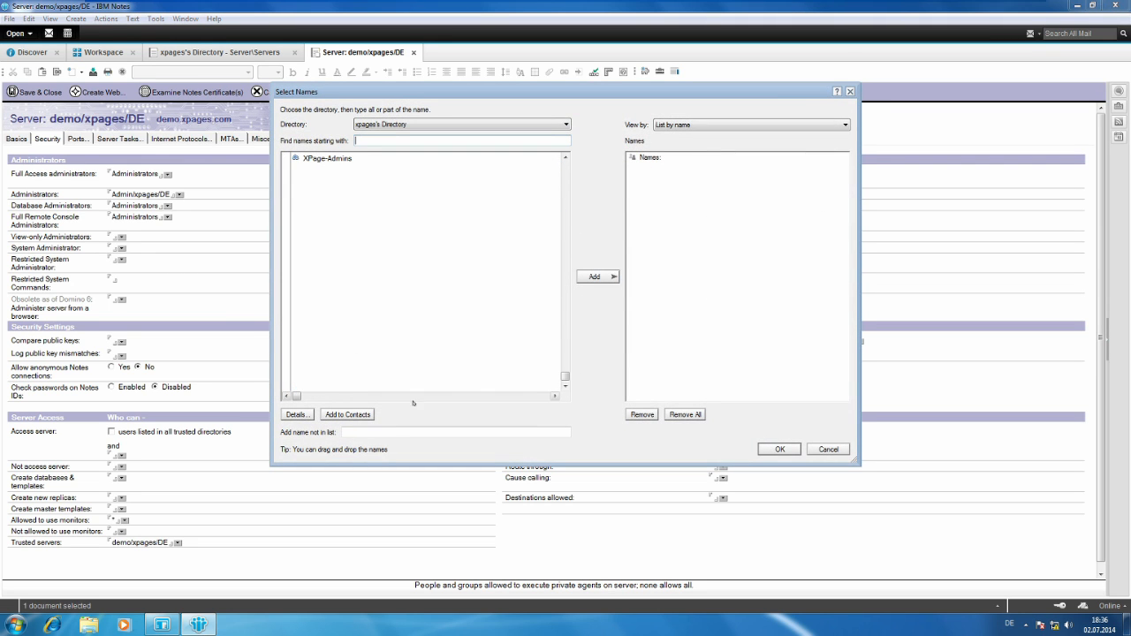
click(318, 159)
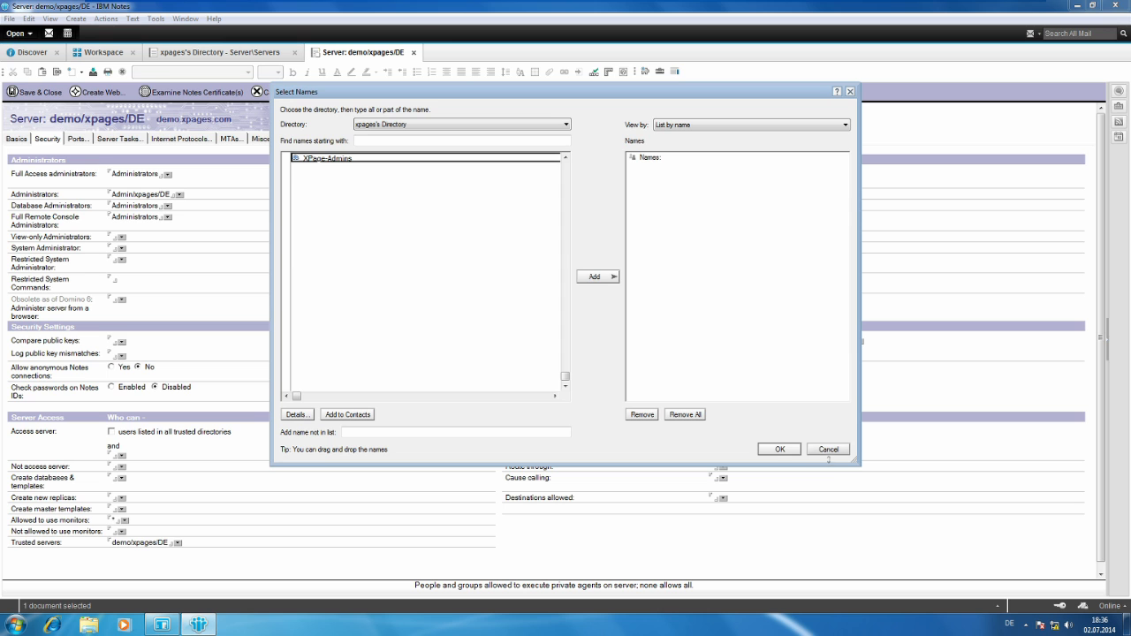
click(594, 277)
click(781, 449)
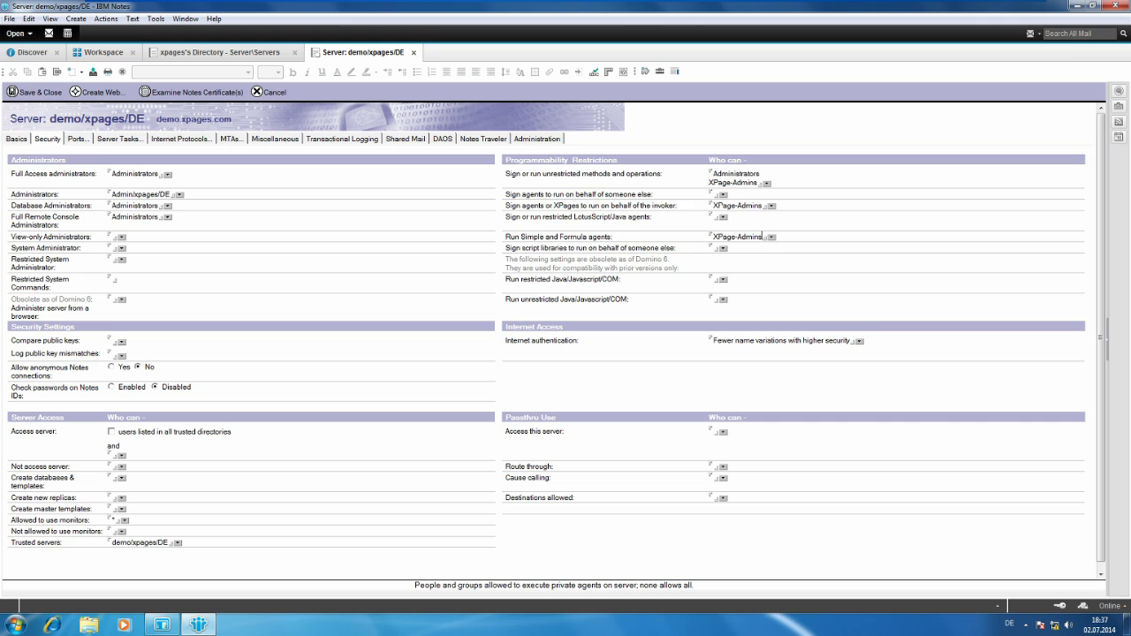
Save and close the demo/xpages/DE server document, and close the xpages's Directory database.
click(713, 205)
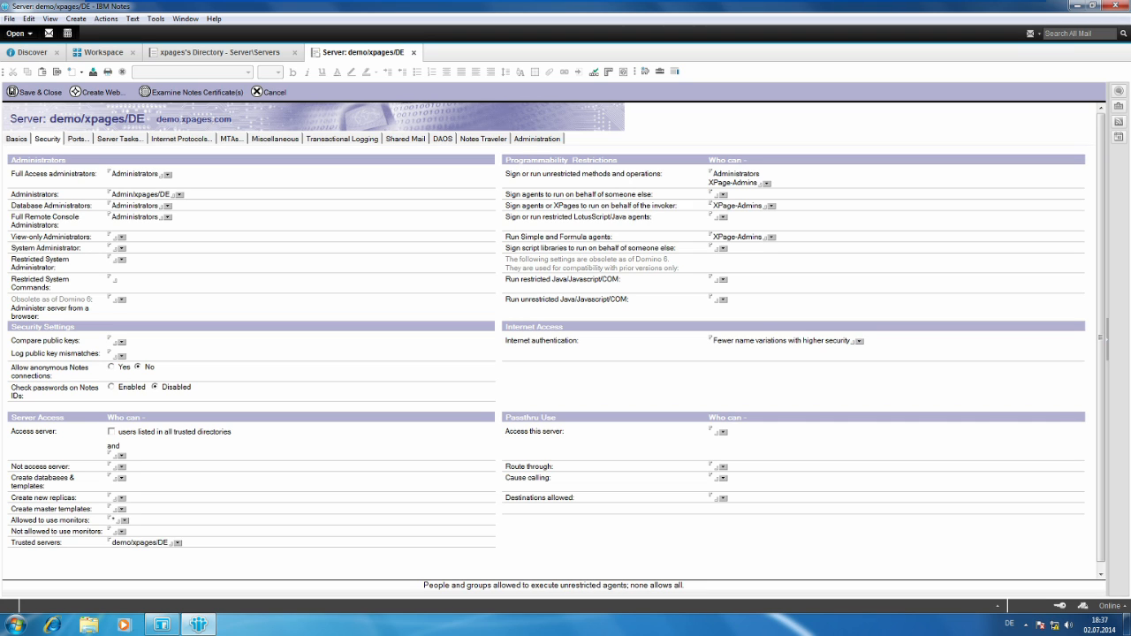
drag(713, 205, 762, 205)
click(41, 93)
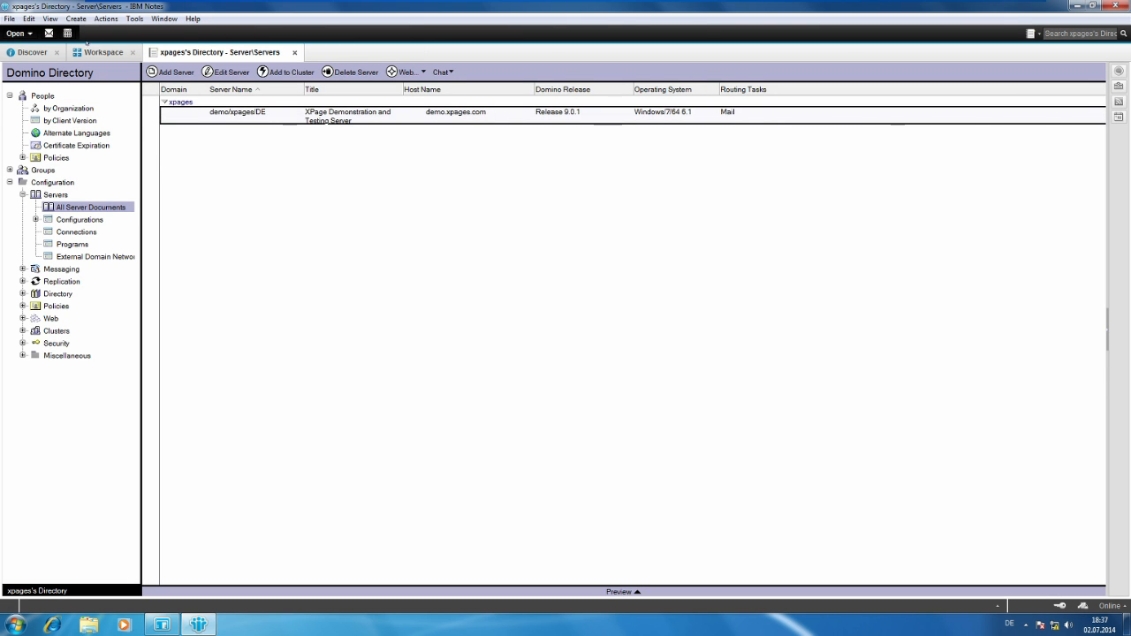
click(294, 53)
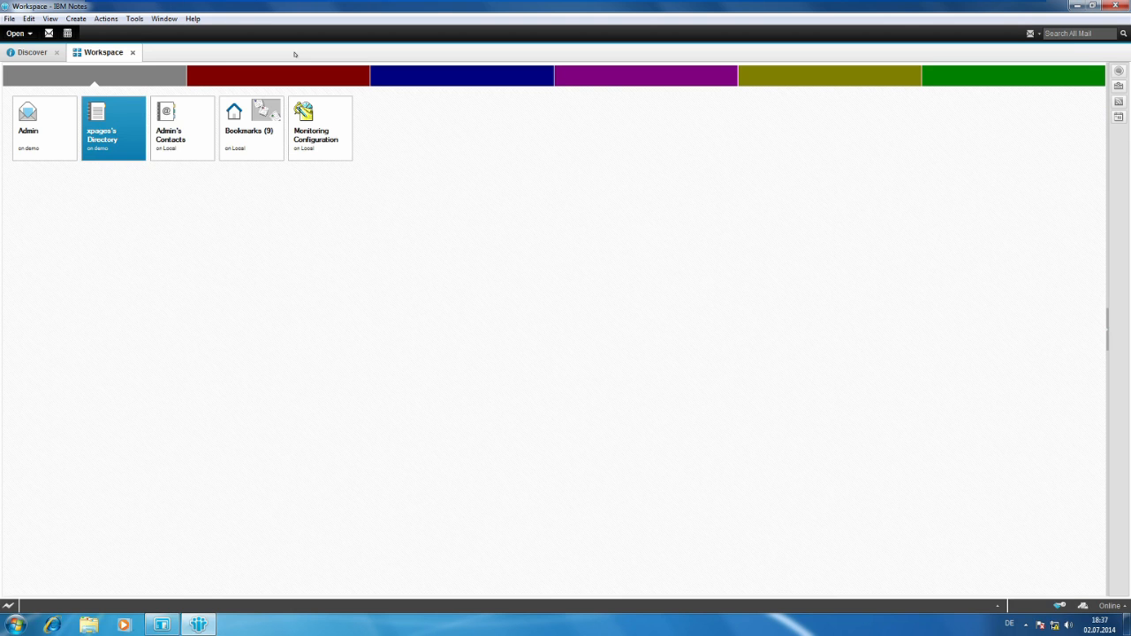
Add the Administrators group from the directory to the access control list of xpages's Directory.
right_click(104, 149)
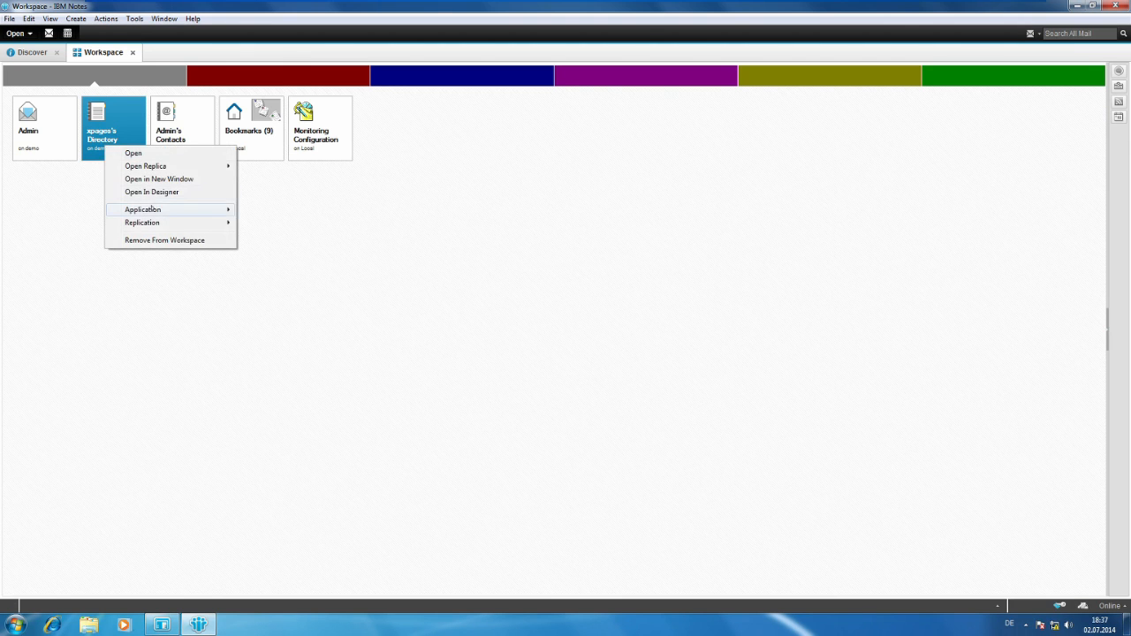
mouse_move(154, 210)
click(301, 224)
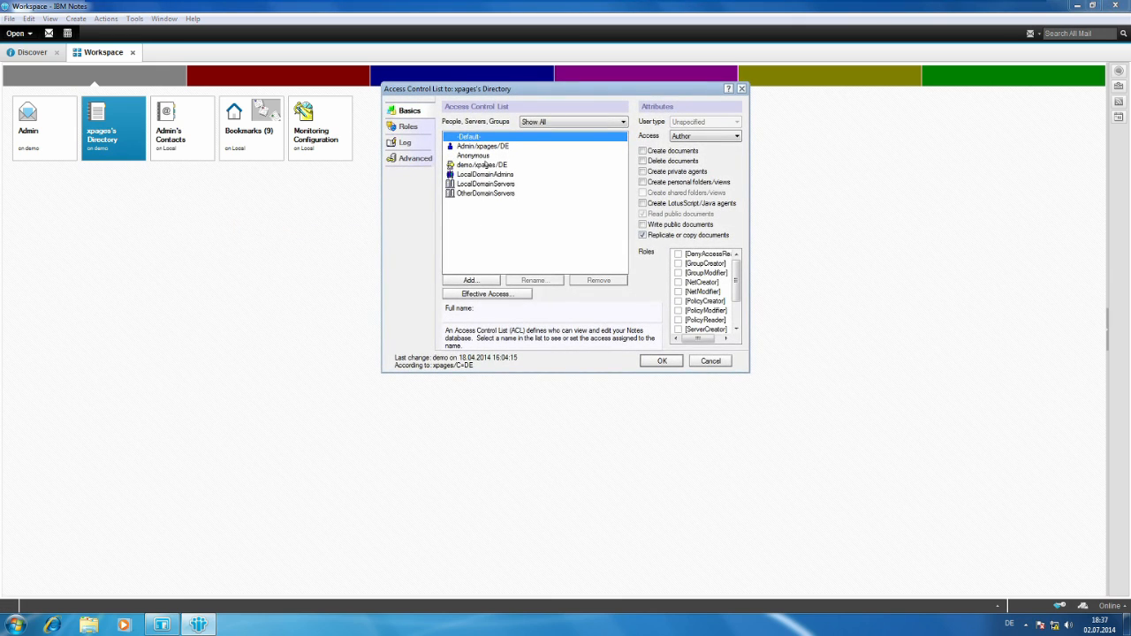
click(486, 280)
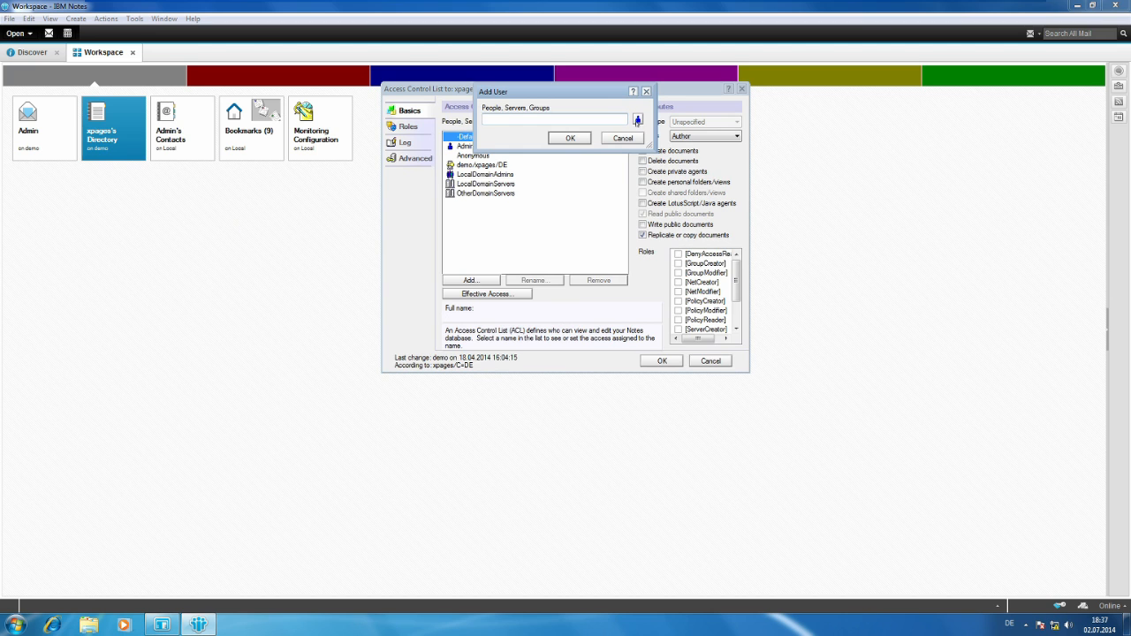
click(637, 120)
click(336, 178)
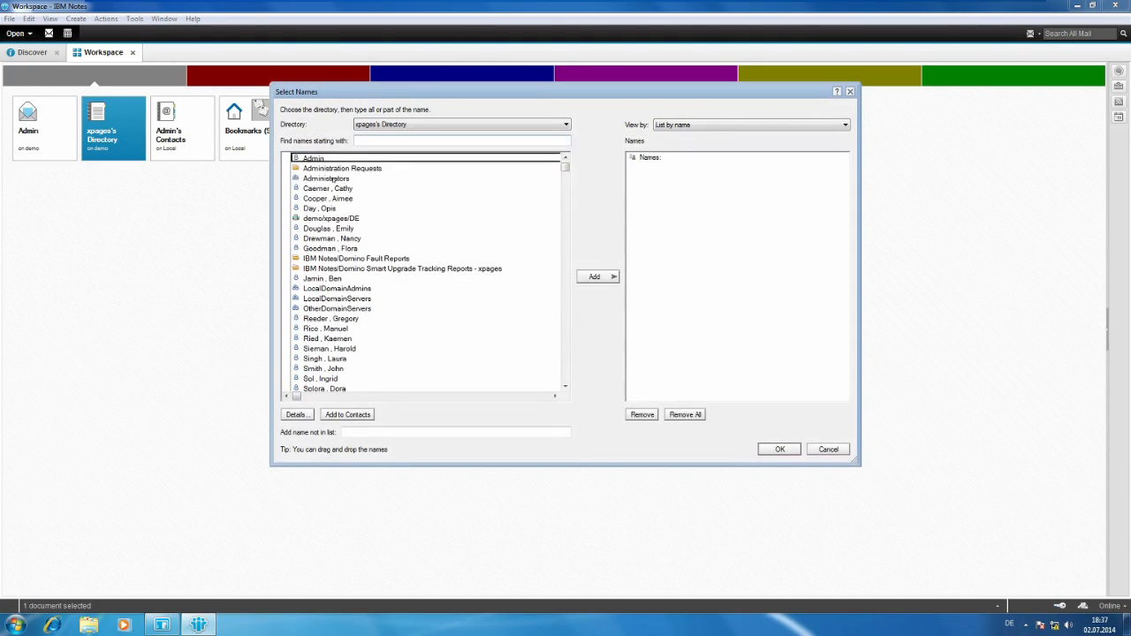
click(595, 276)
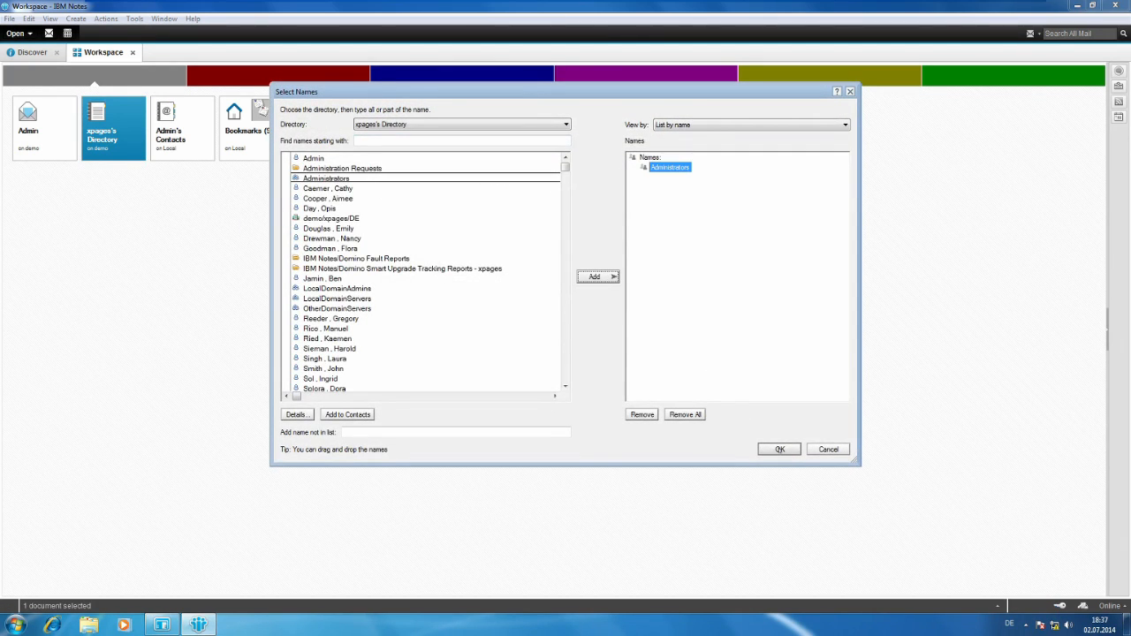
click(779, 449)
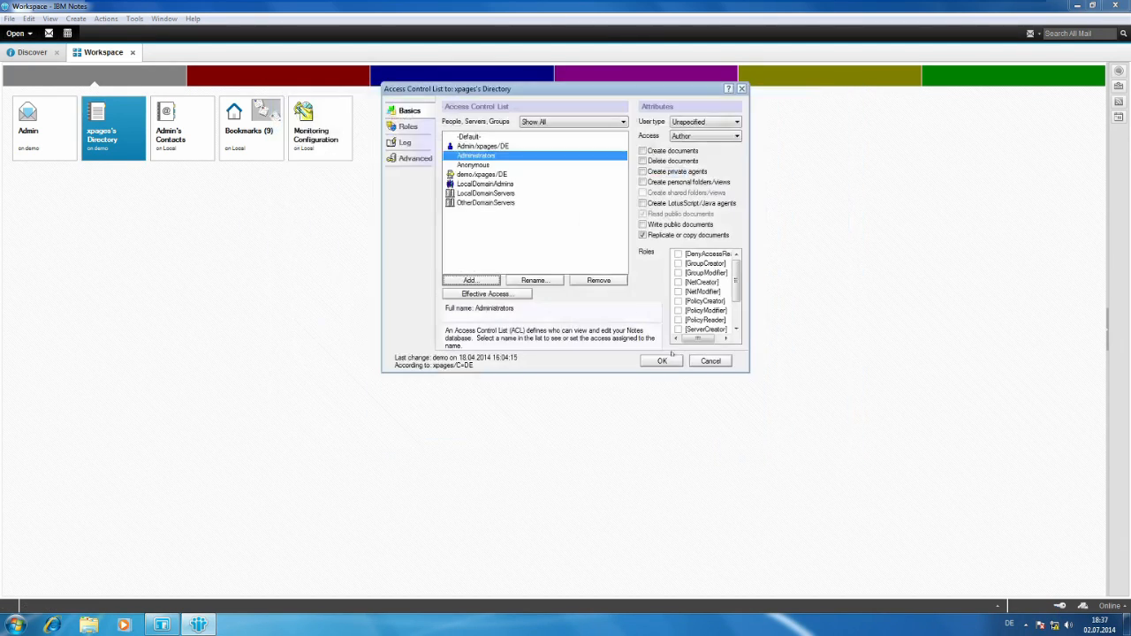
Set the Administrators entry's user type to Person group and its access to Manager, with permission to delete documents.
click(718, 121)
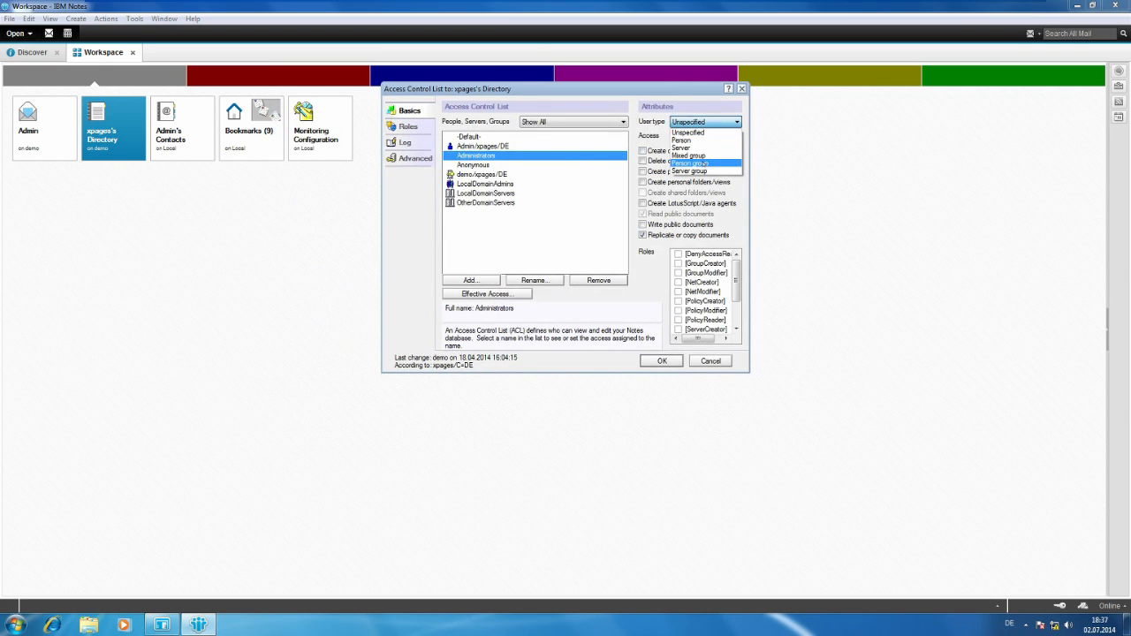
click(700, 164)
click(717, 137)
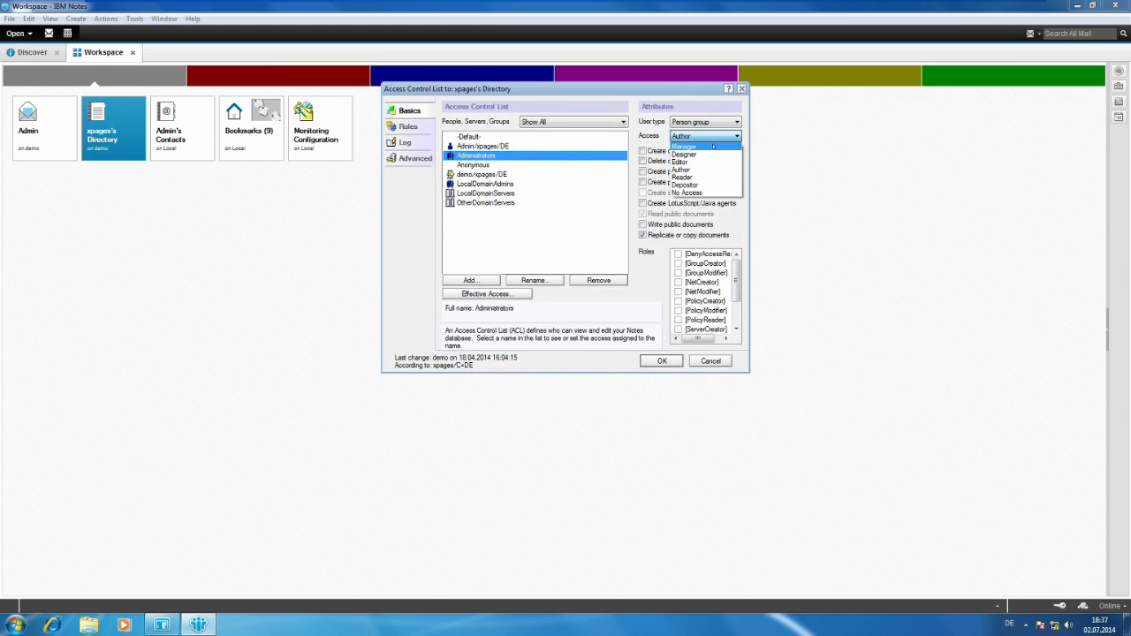
click(713, 147)
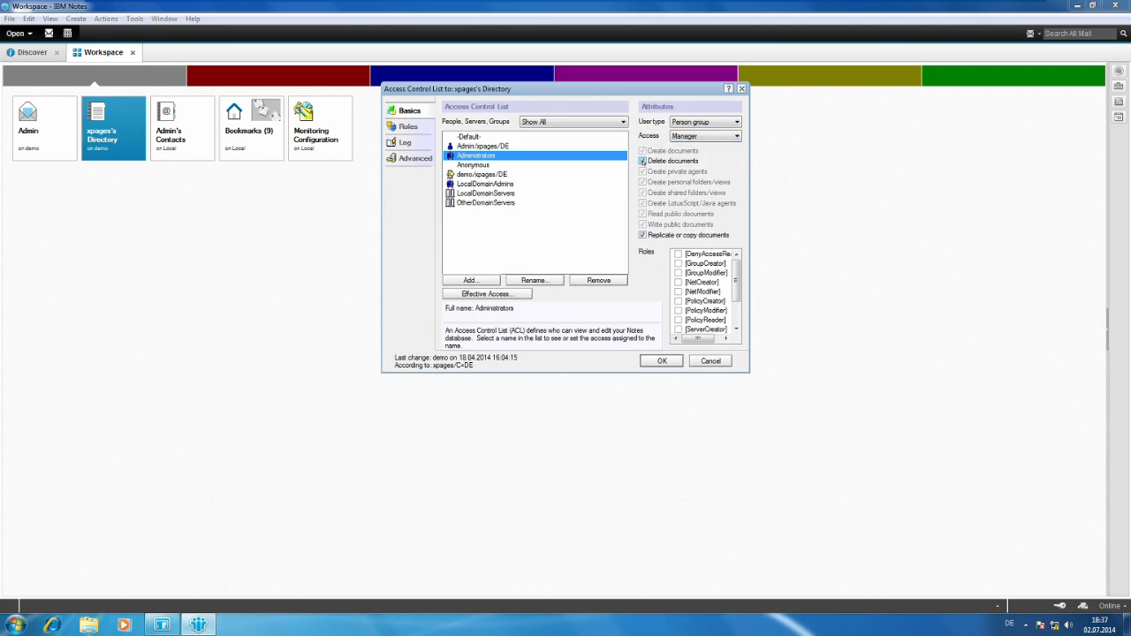
Give Administrators the ServerCreator, ServerModifier, UserCreator, UserModifier, GroupCreator and GroupModifier roles, and save the access control list.
mouse_move(736, 281)
mouse_down()
mouse_move(737, 299)
mouse_move(736, 279)
mouse_up()
drag(732, 294, 741, 326)
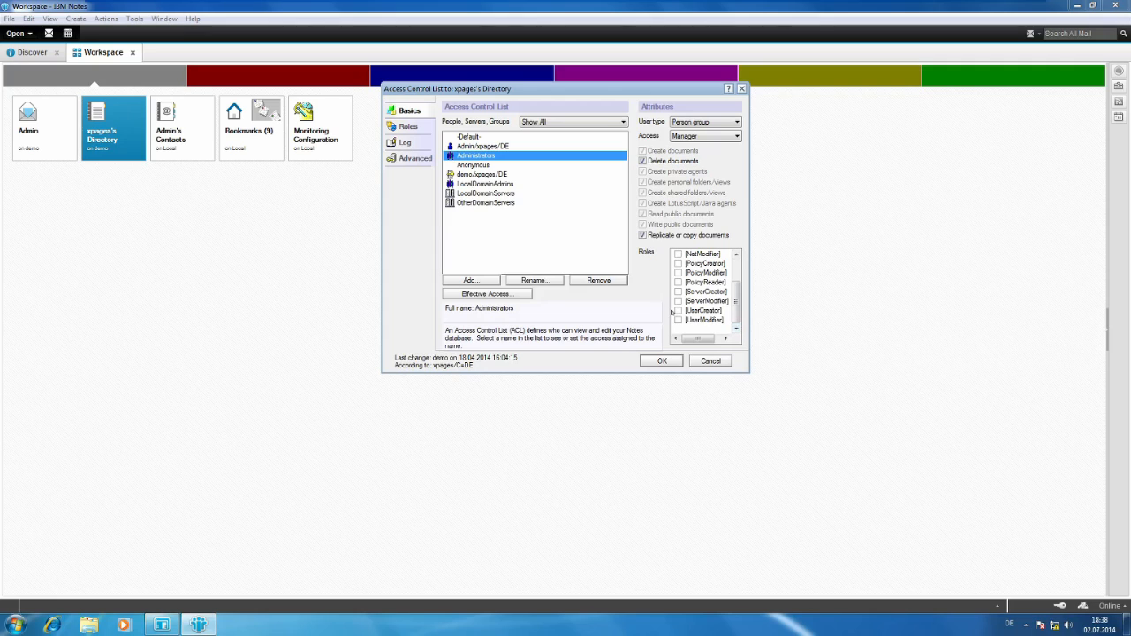
click(678, 310)
click(678, 302)
click(678, 293)
click(677, 320)
drag(736, 296, 735, 265)
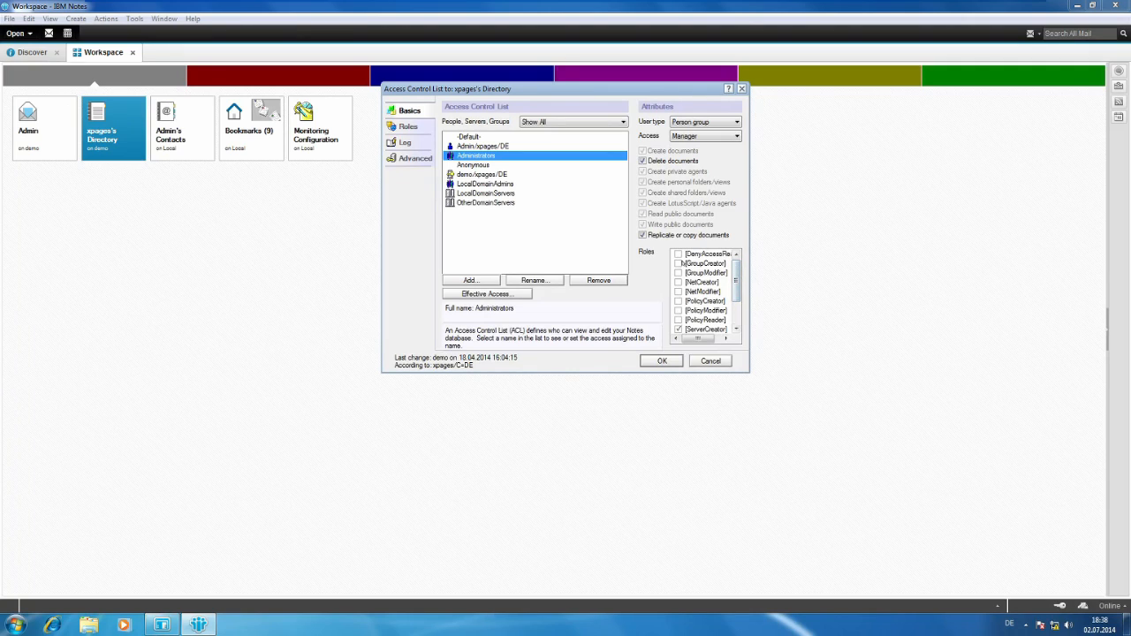
click(677, 263)
click(678, 273)
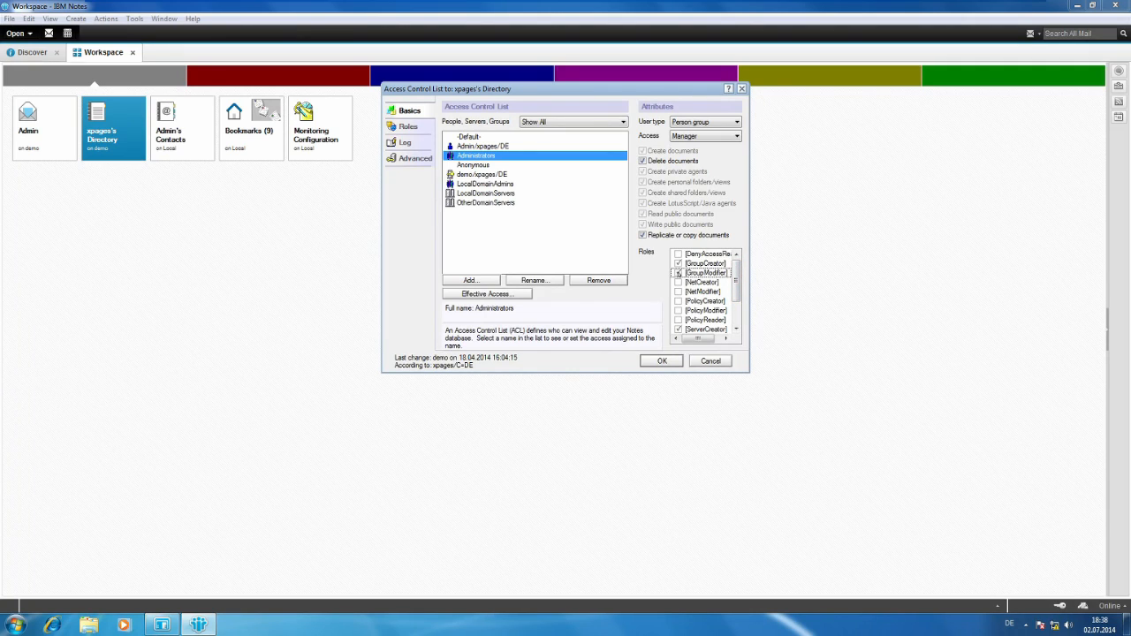
click(662, 360)
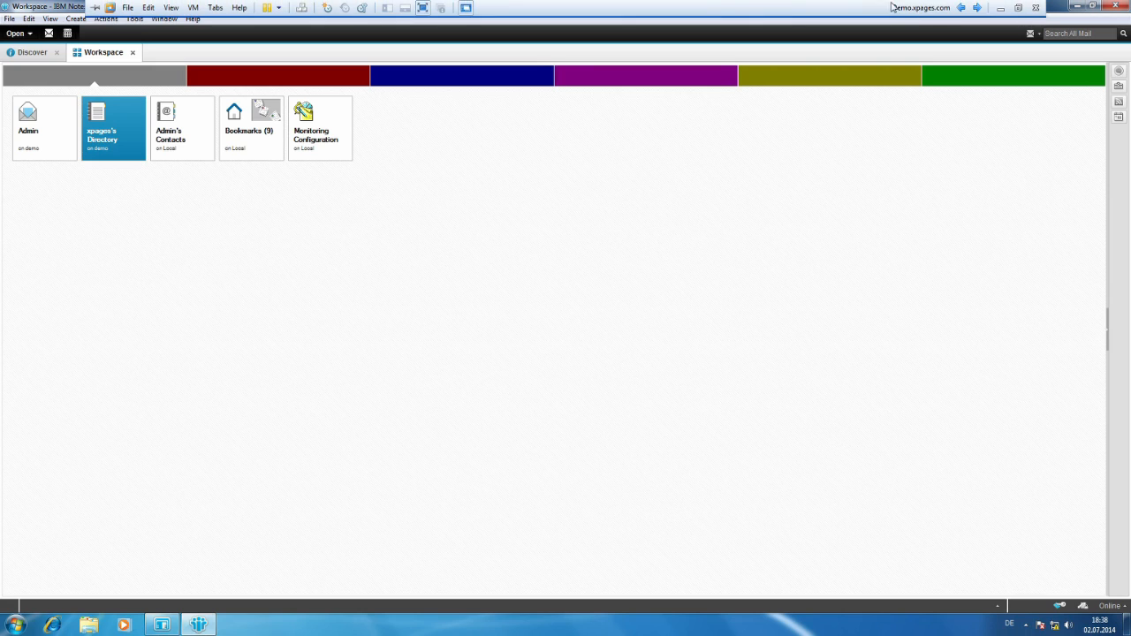
Switch from the Demo.xpages.com virtual machine to the client virtual machine running IBM Notes.
click(959, 9)
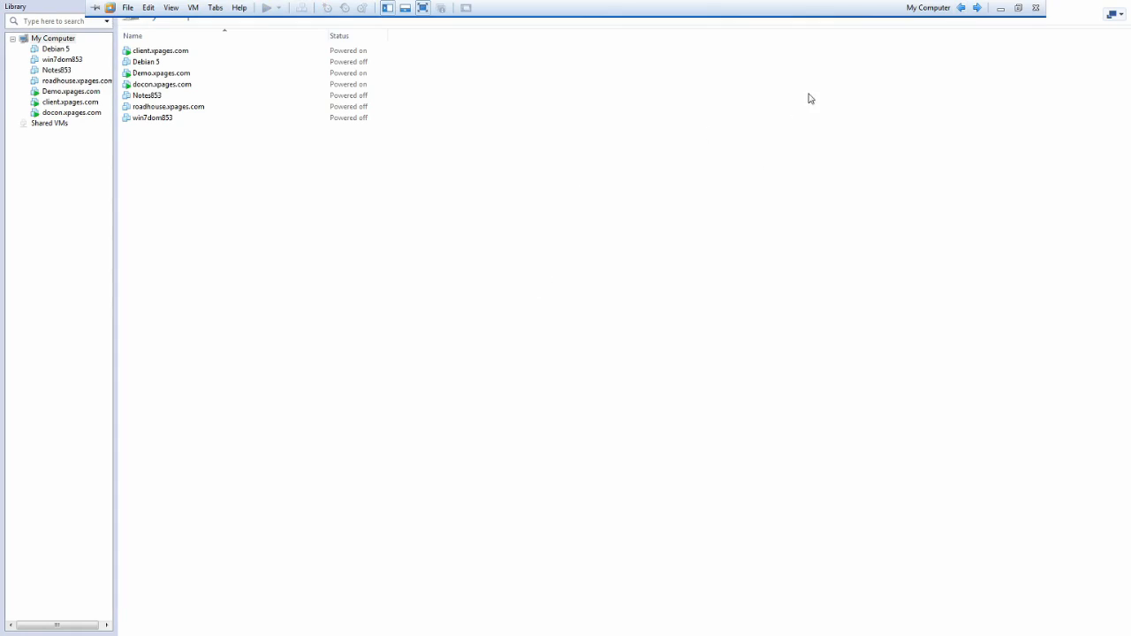
click(961, 8)
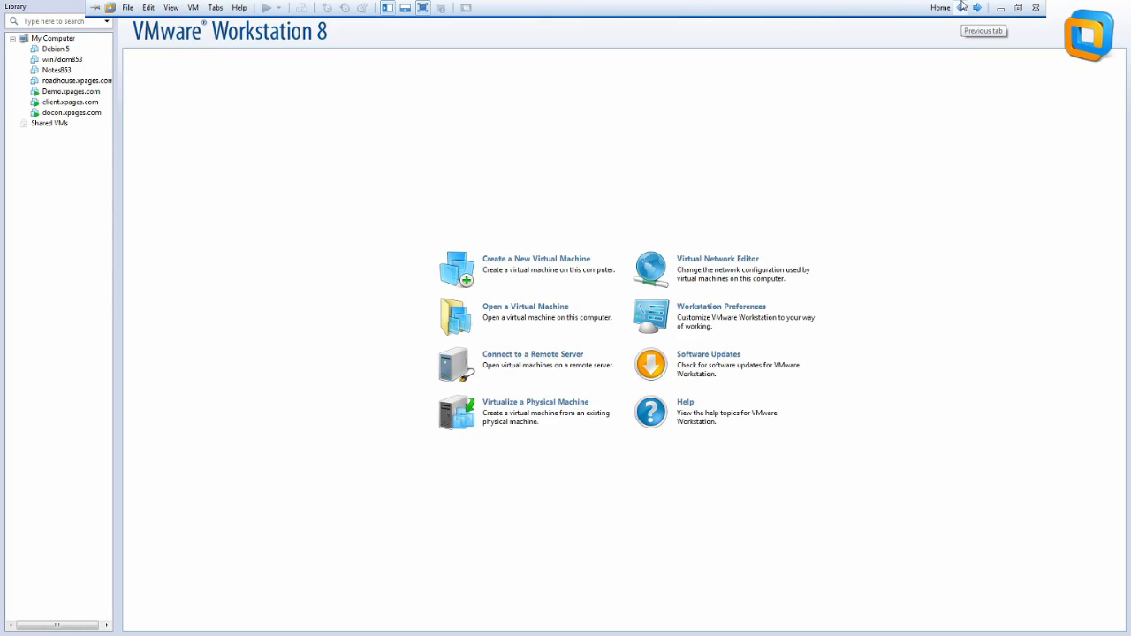
click(962, 9)
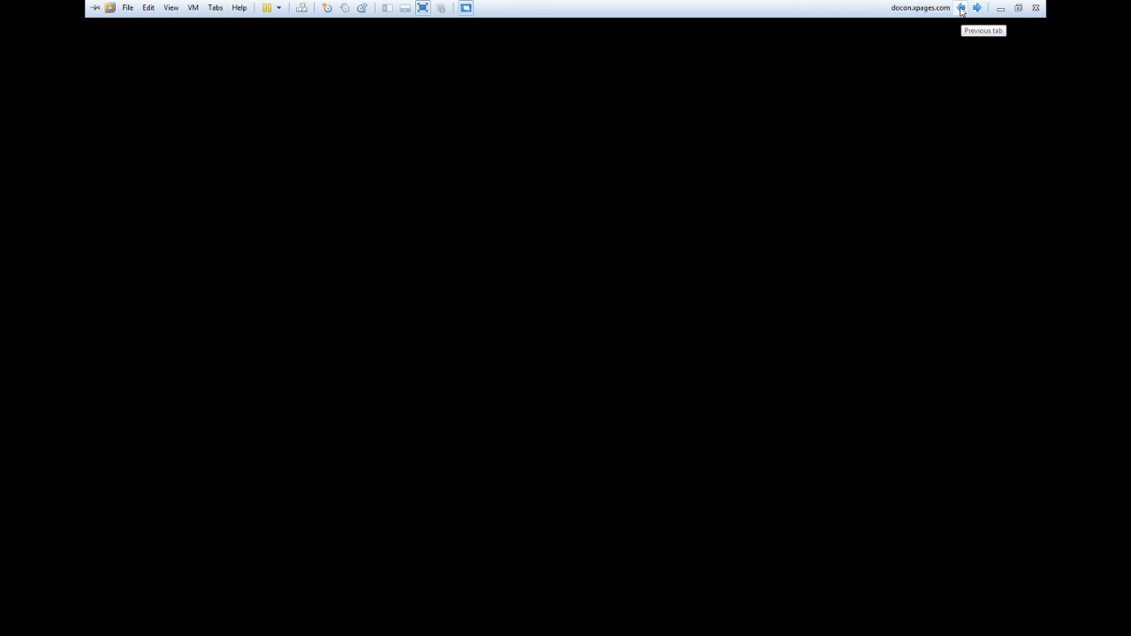
click(961, 9)
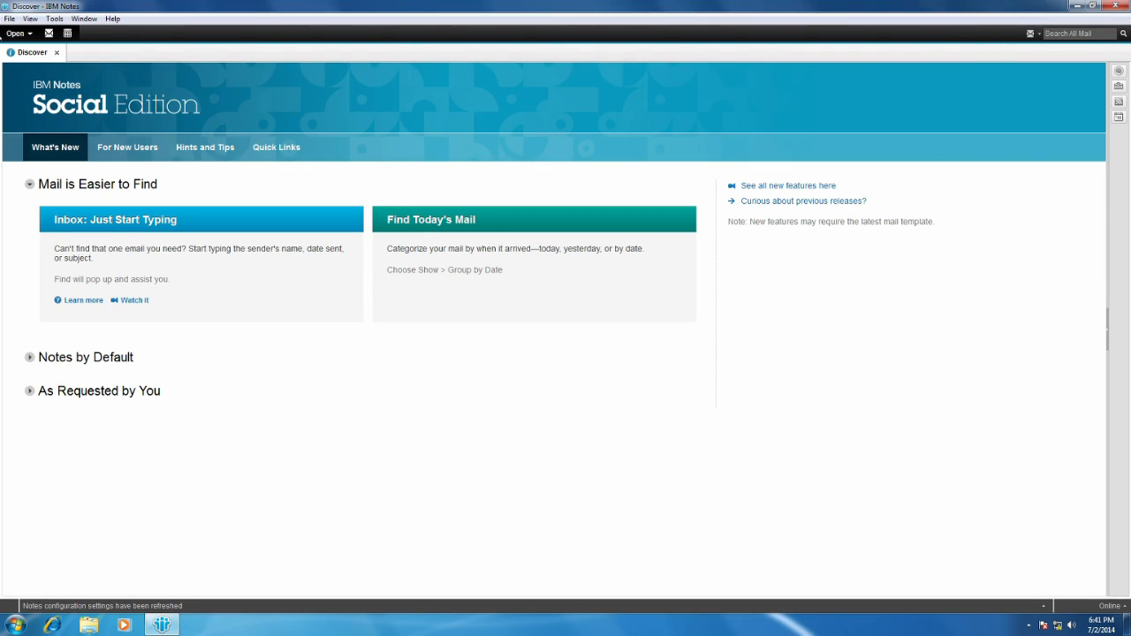
Open the Workspace in the client machine's IBM Notes.
click(17, 33)
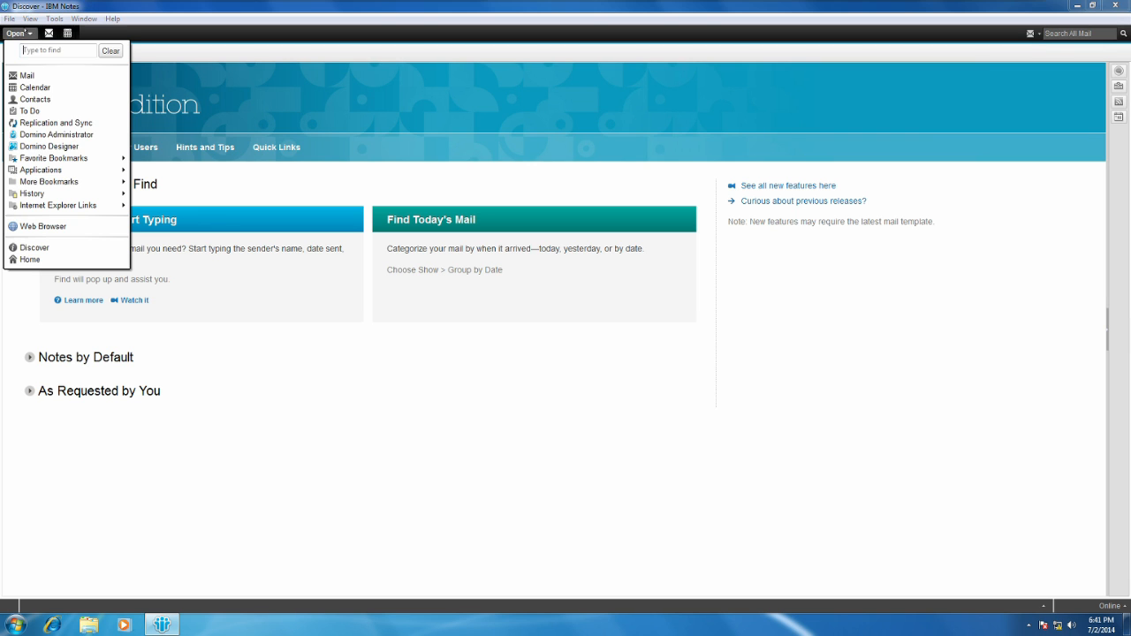
mouse_move(89, 169)
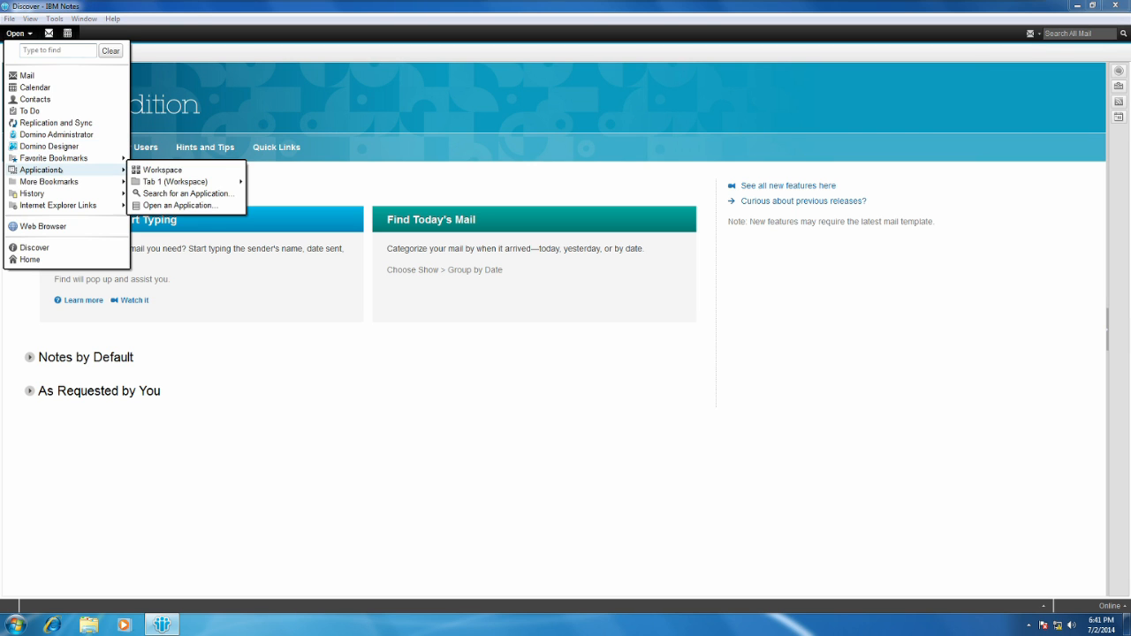
click(154, 170)
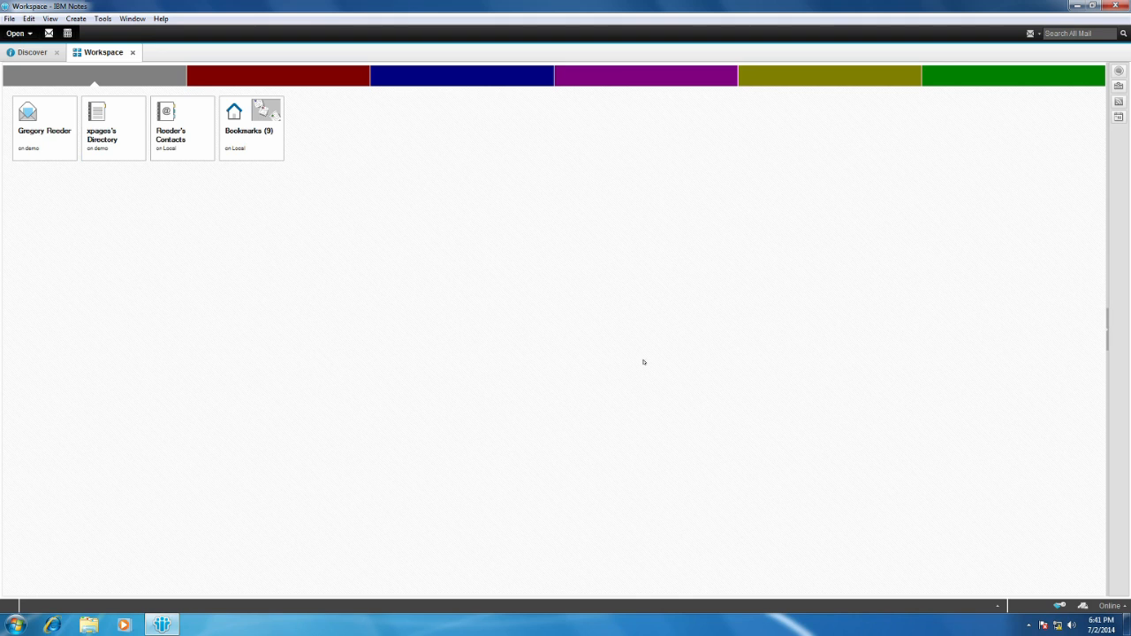
Minimize Notes and move the ExtensionLibraryOpenNTF and org.openntf.domino API M4.5 archives side by side to a free area of the desktop.
click(1077, 5)
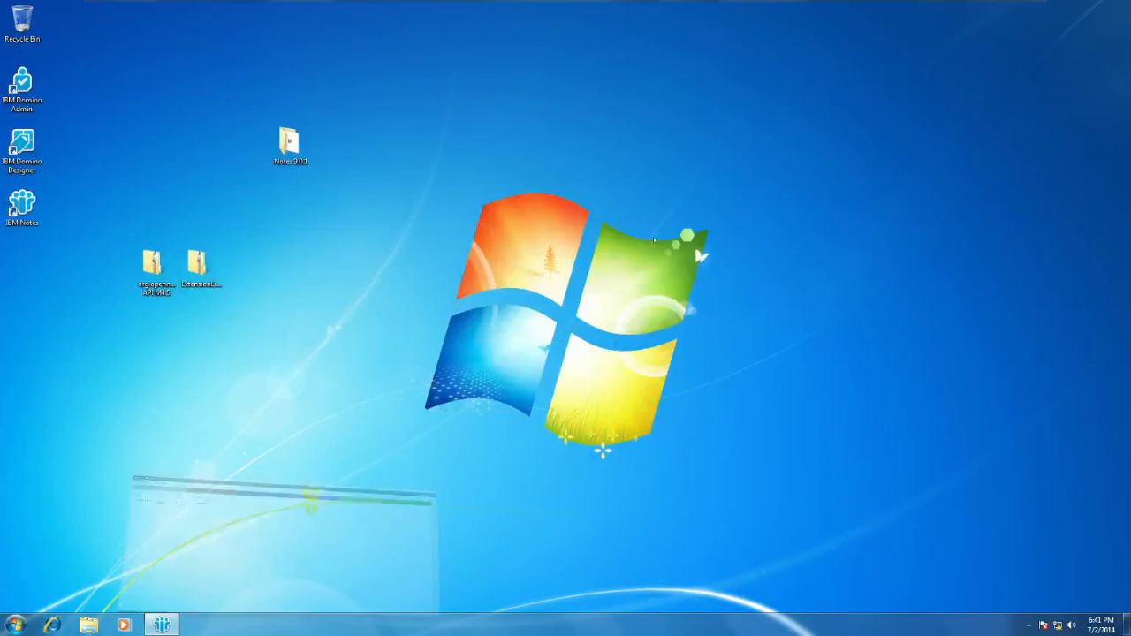
drag(196, 263, 903, 155)
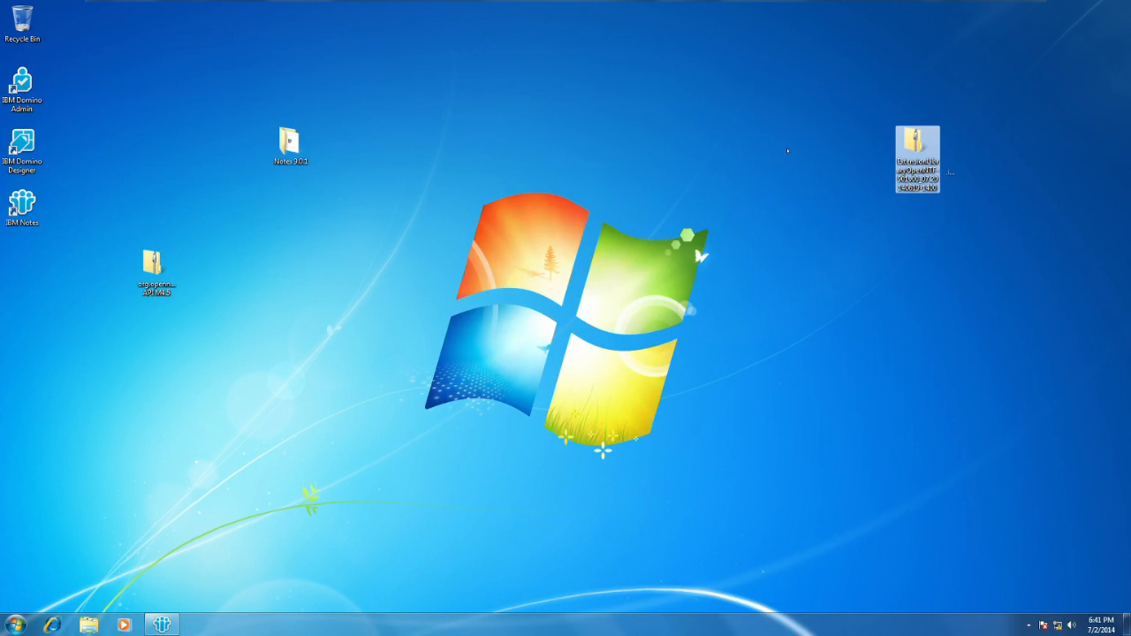
drag(154, 266, 826, 146)
click(833, 265)
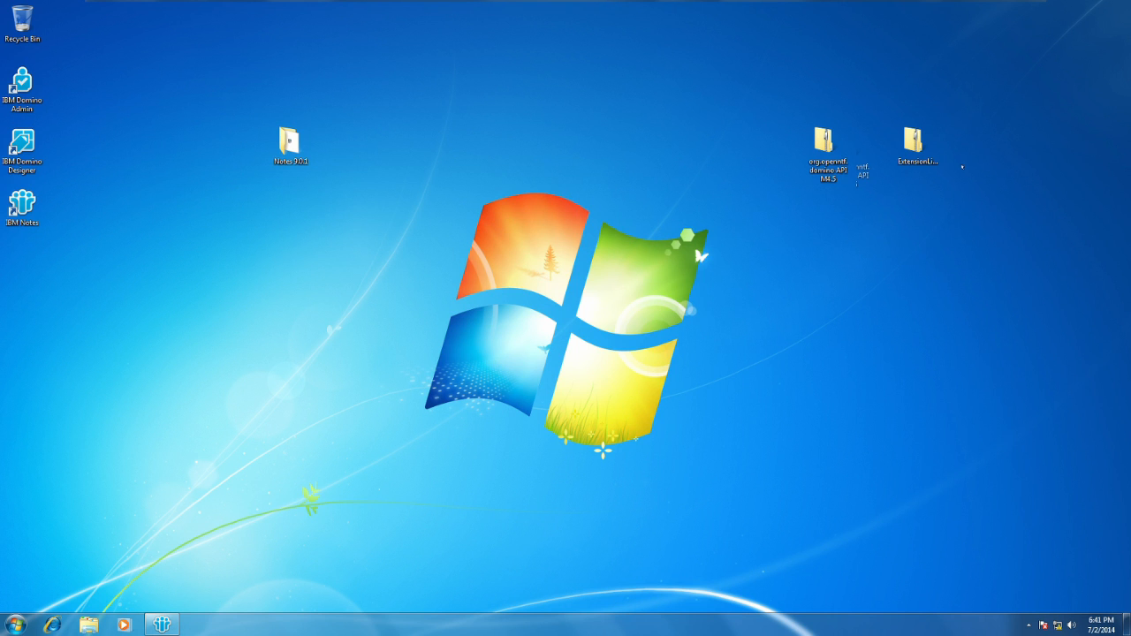
Extract the ExtensionLibraryOpenNTF-901v00_07.20140619-1400 and org.openntf.domino API M4.5 archives into their own folders on the desktop.
click(914, 155)
click(829, 150)
click(921, 150)
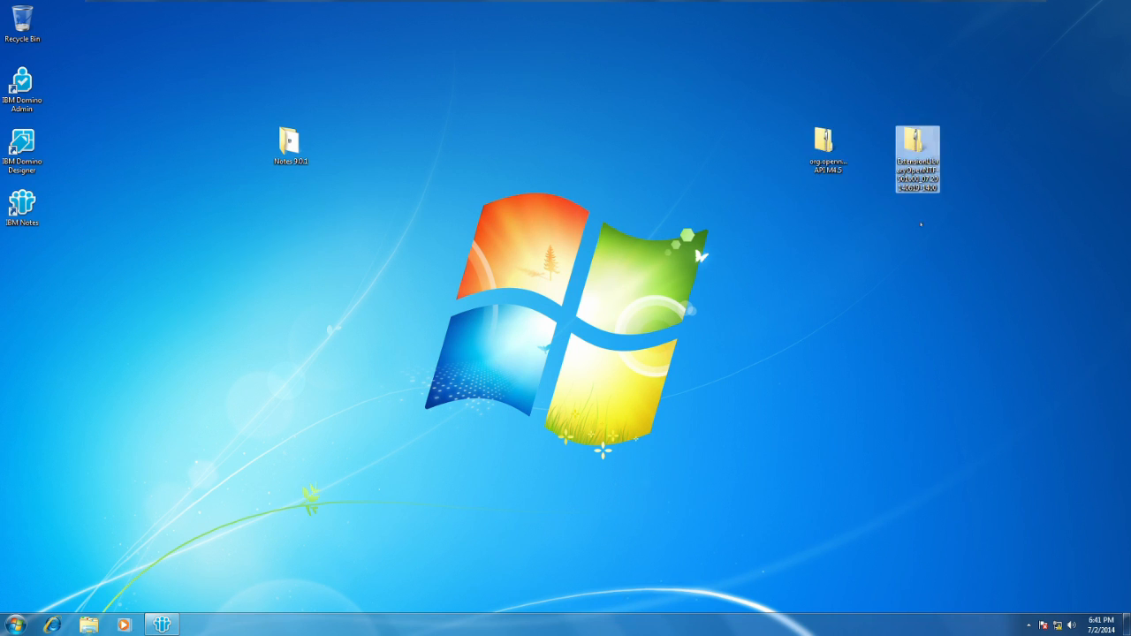
right_click(921, 149)
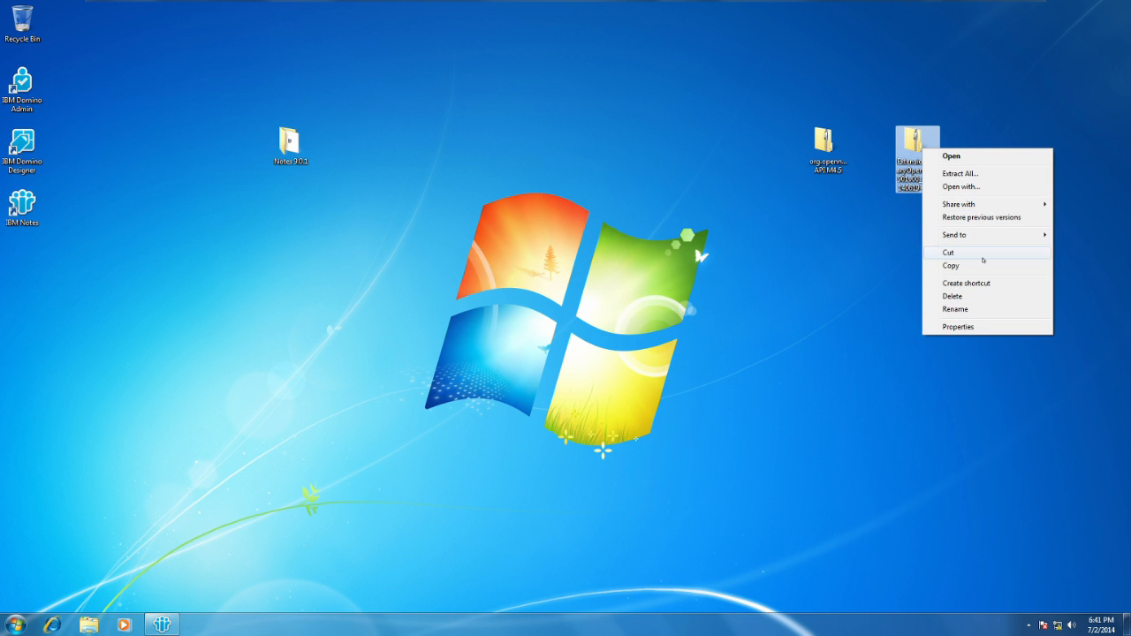
click(983, 173)
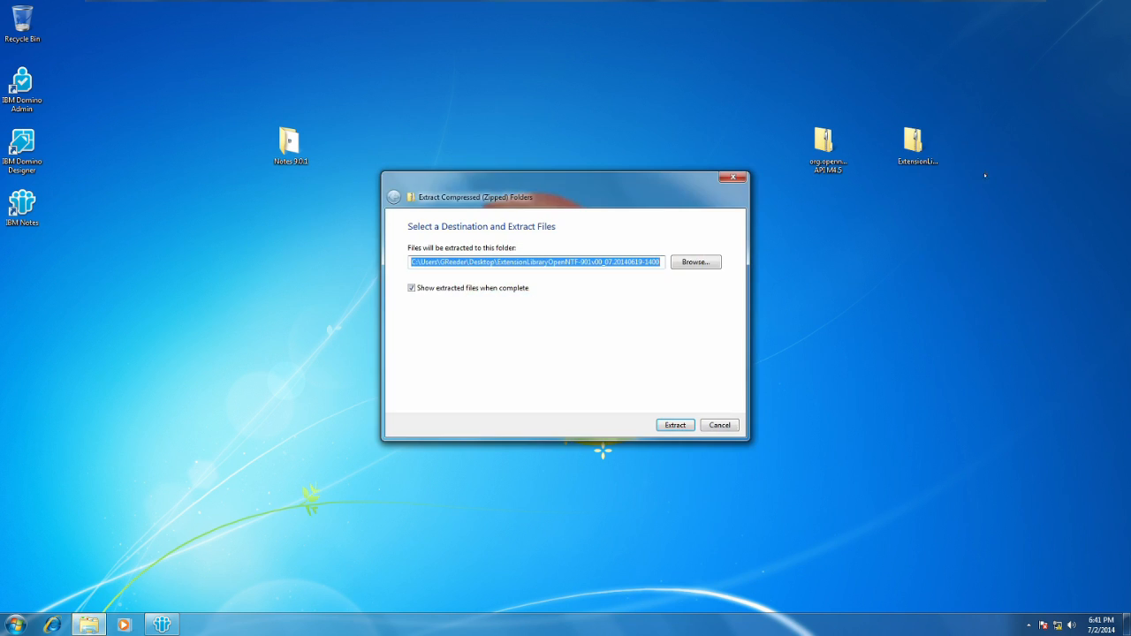
click(675, 425)
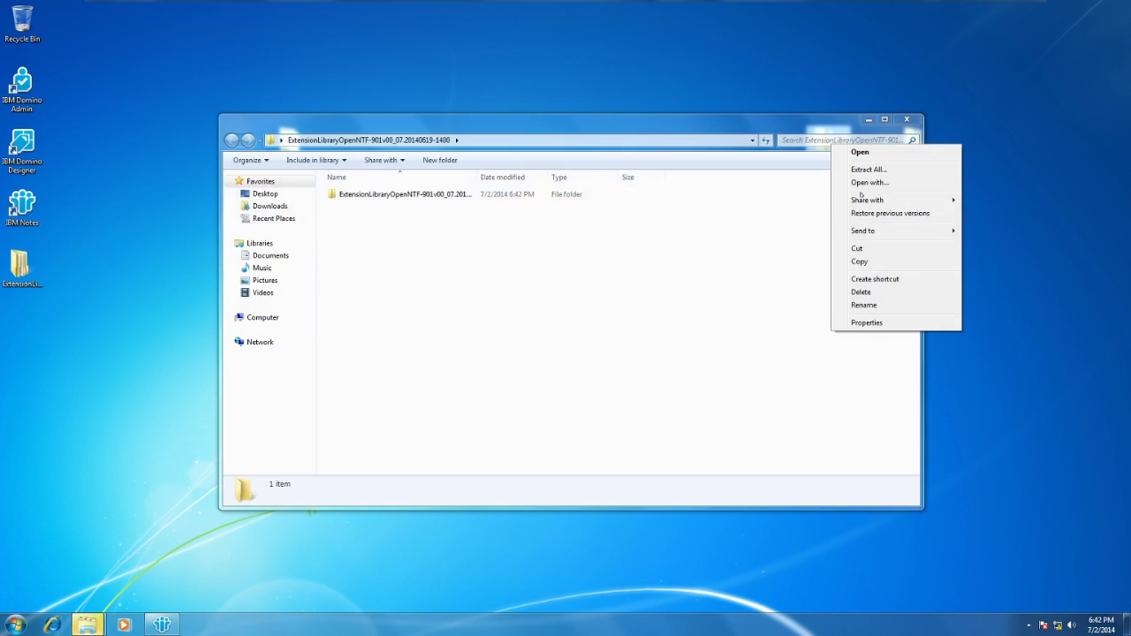
click(897, 171)
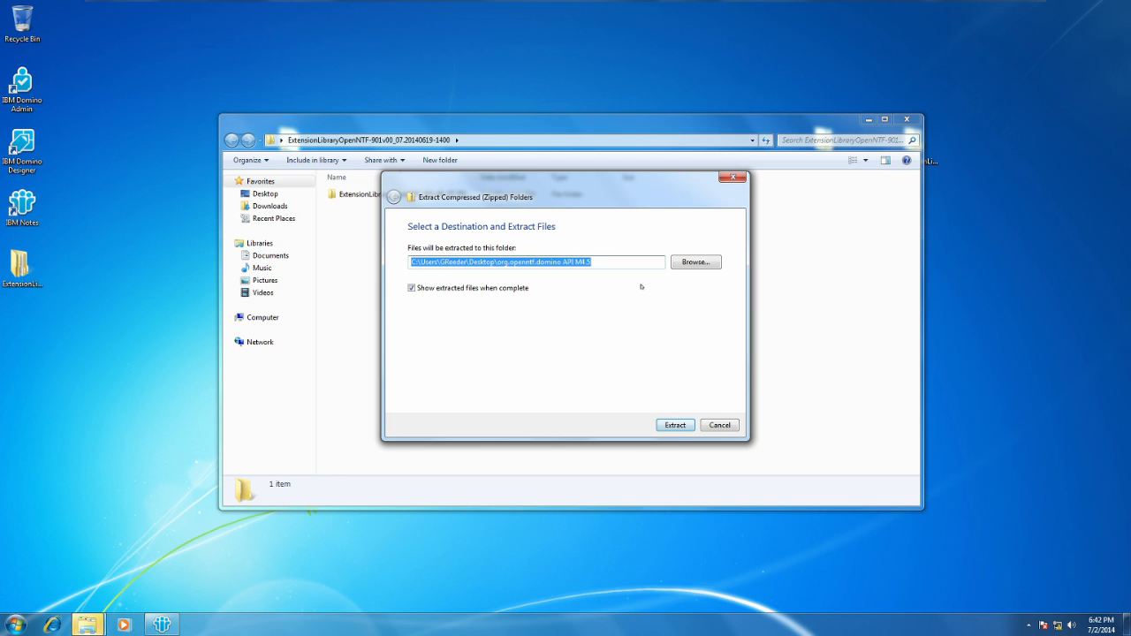
key(Return)
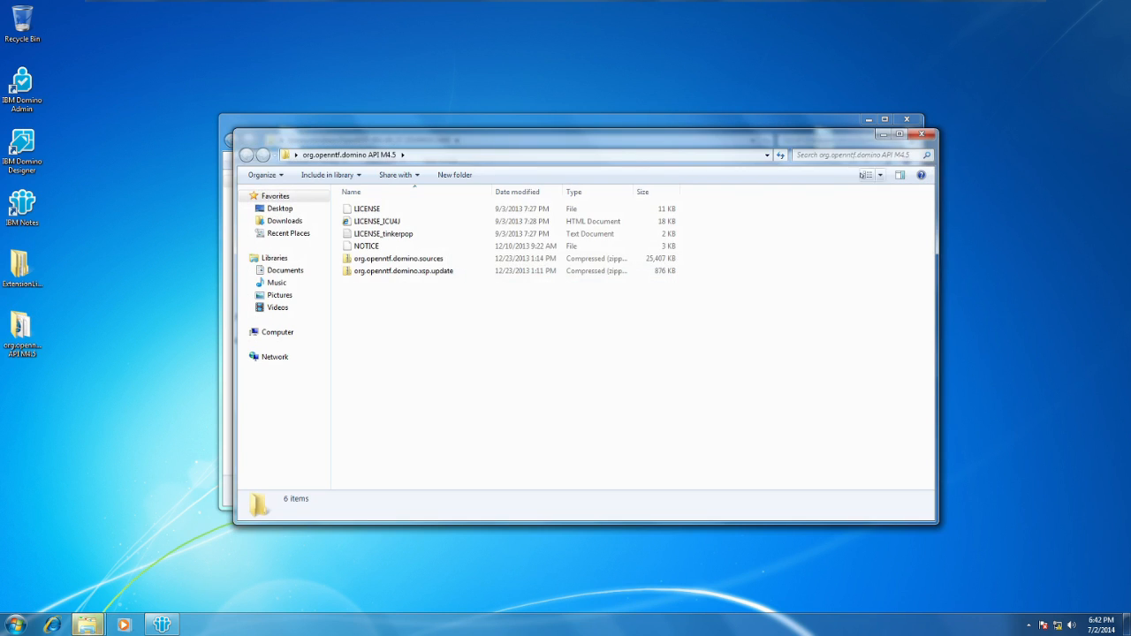
Close both extracted folder windows and return to the IBM Notes Workspace.
click(922, 134)
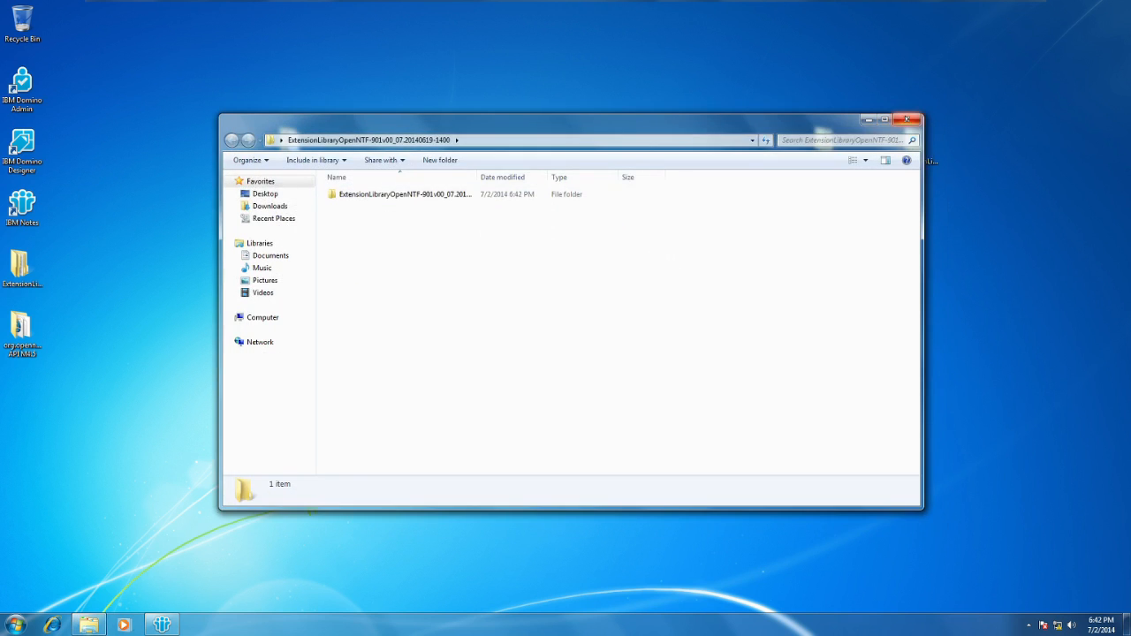
click(906, 119)
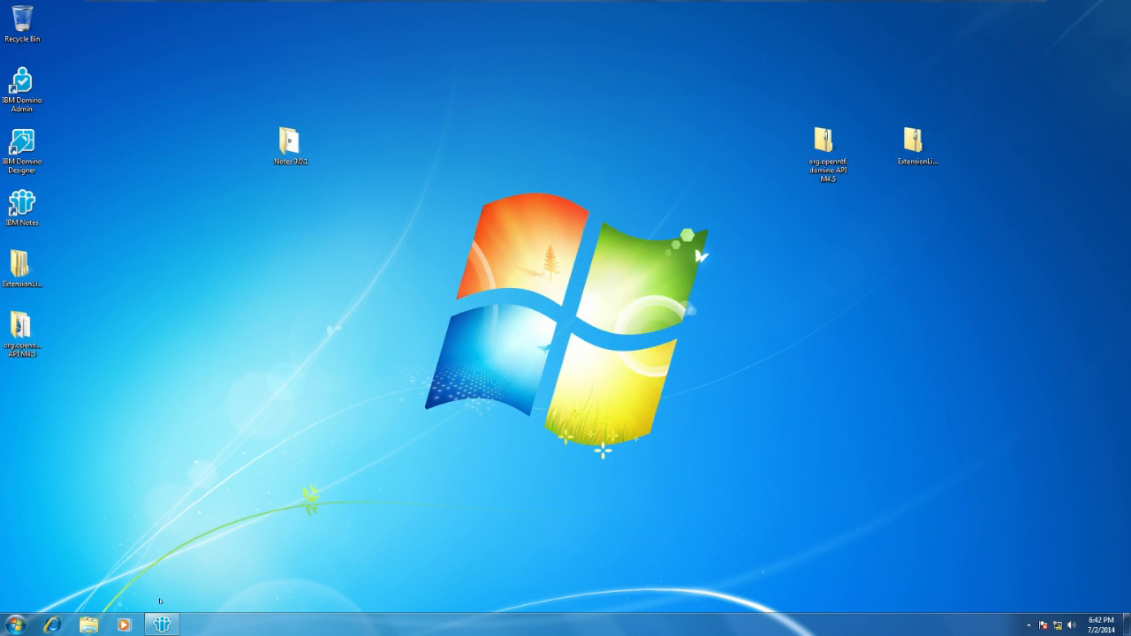
click(162, 625)
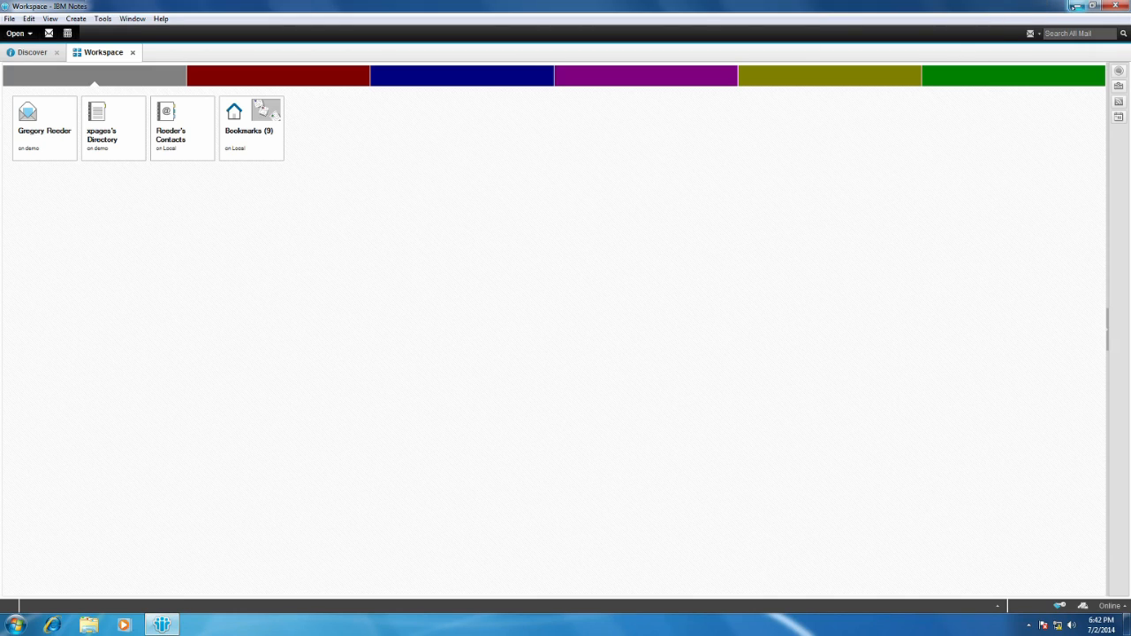
drag(941, 6, 886, 3)
click(974, 75)
right_click(993, 78)
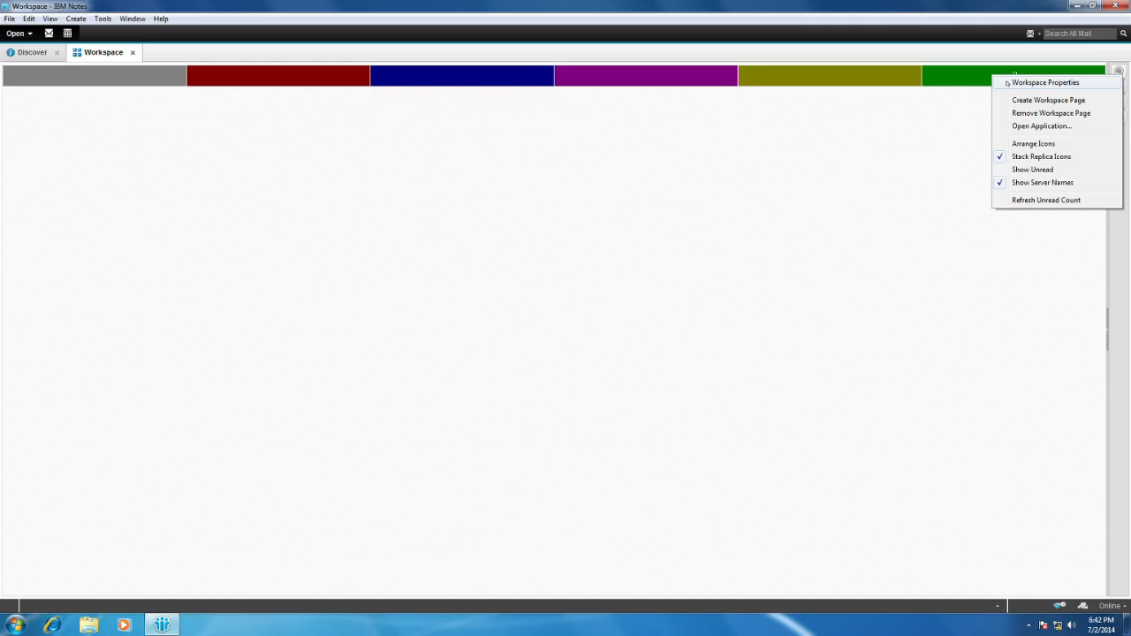
click(952, 78)
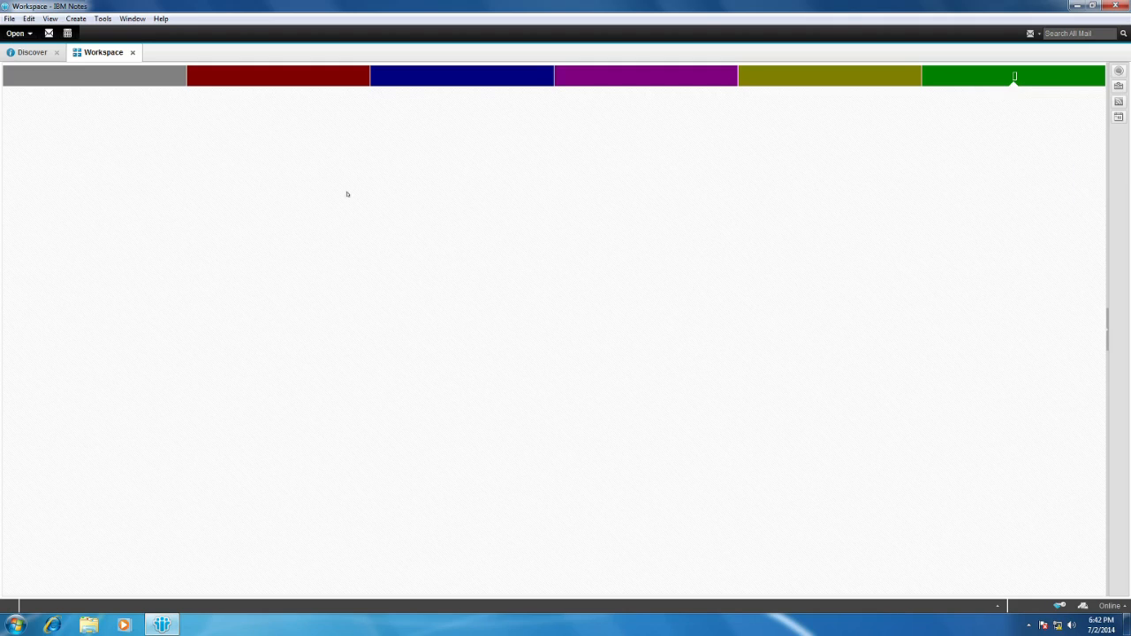
click(121, 79)
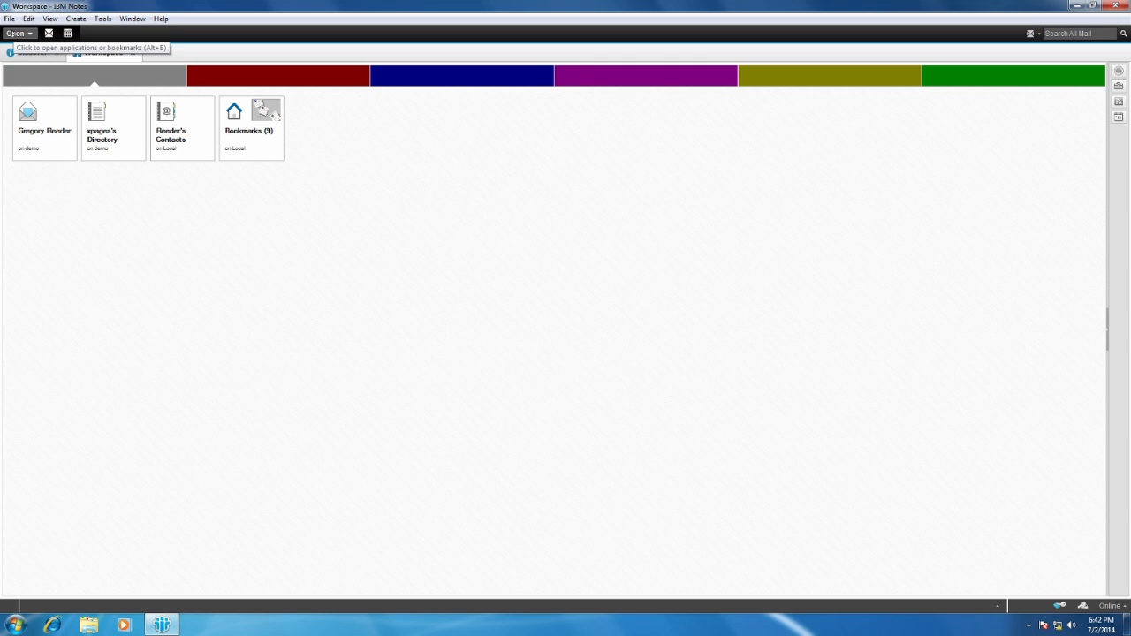
Start a new Notes application and set its server to demo/xpages/DE.
click(10, 19)
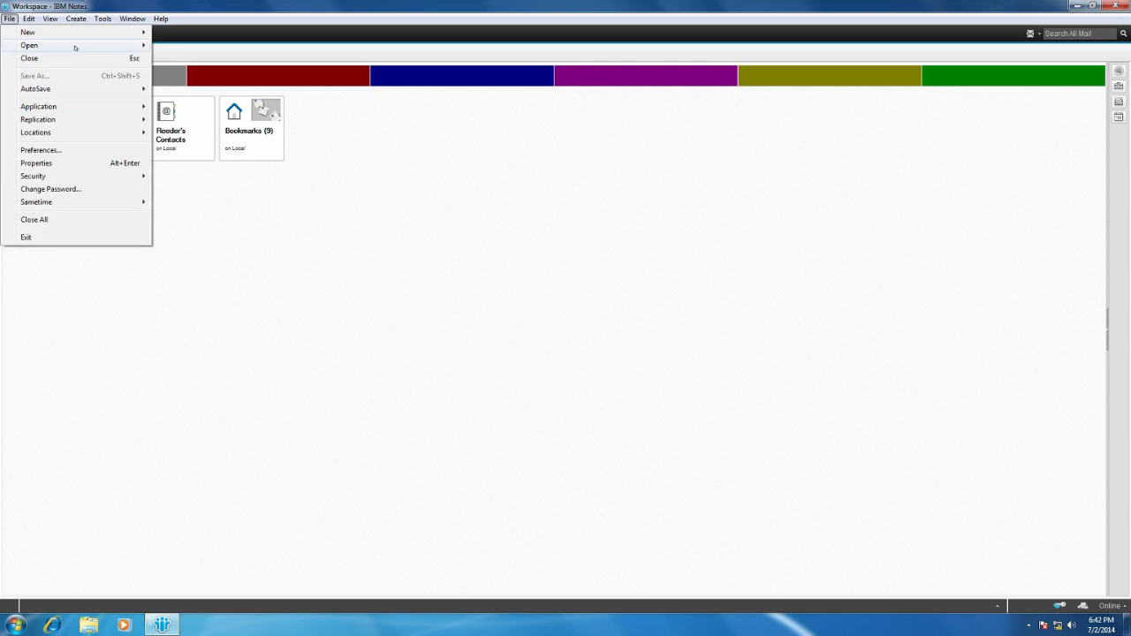
mouse_move(75, 46)
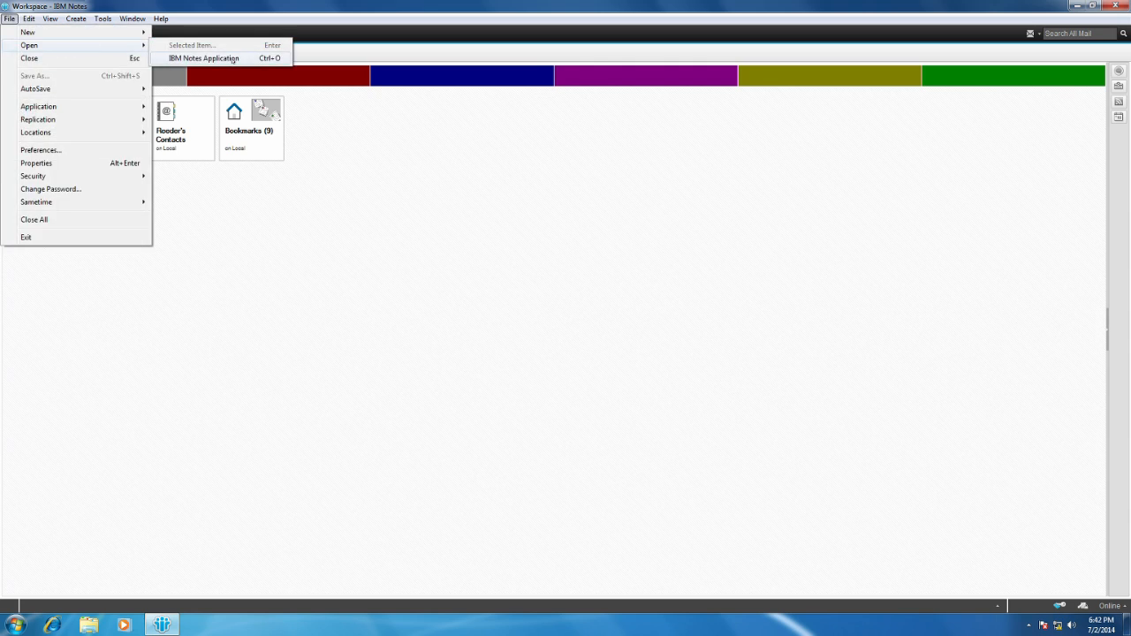
mouse_move(88, 106)
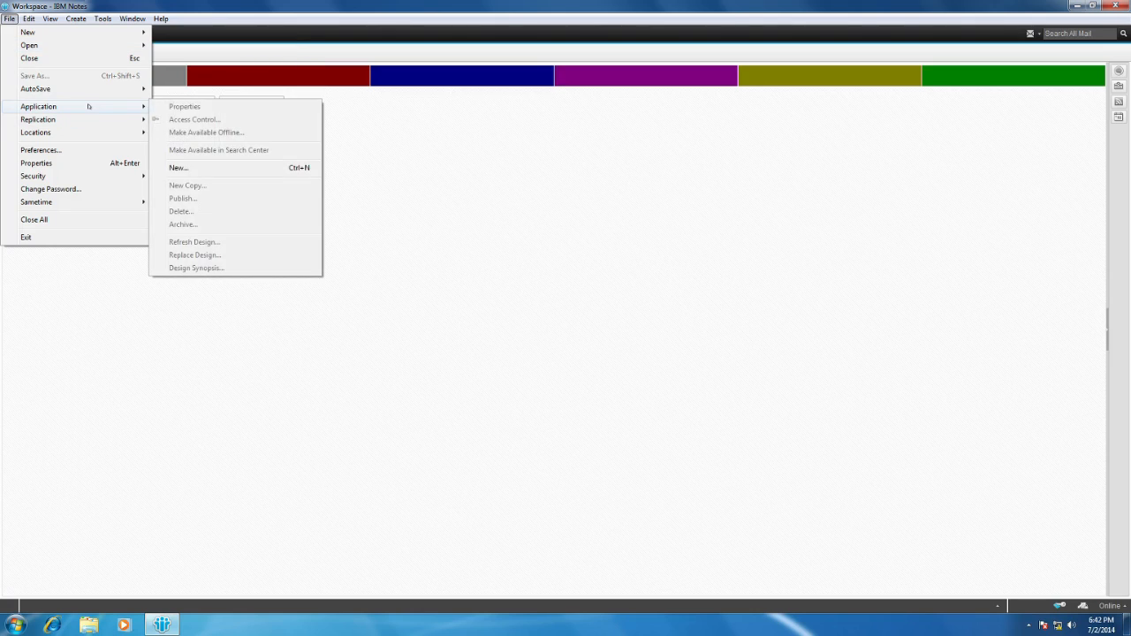
click(209, 170)
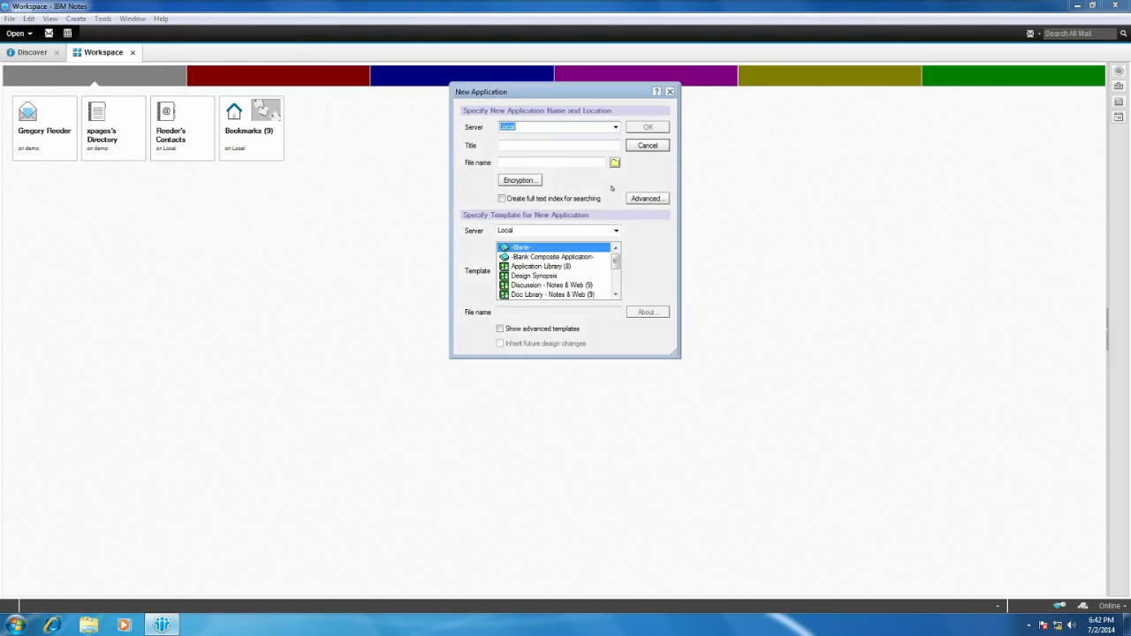
click(614, 127)
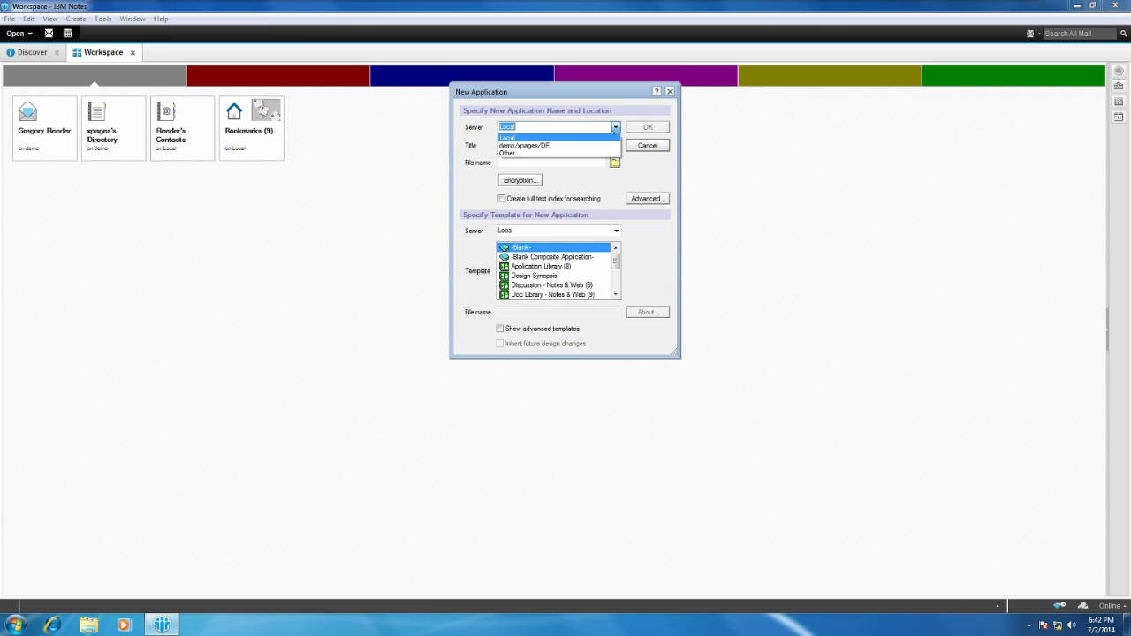
click(601, 146)
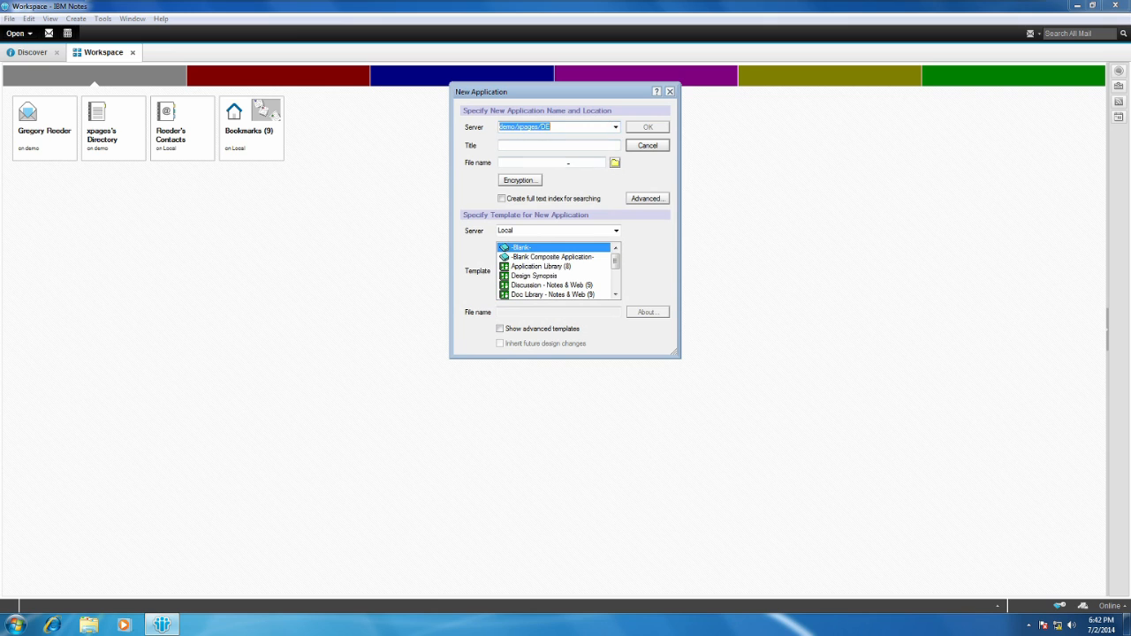
Title the new application ExtLibUpdateSite and set its file name to ExtLibUpdateSite.nsf.
click(567, 145)
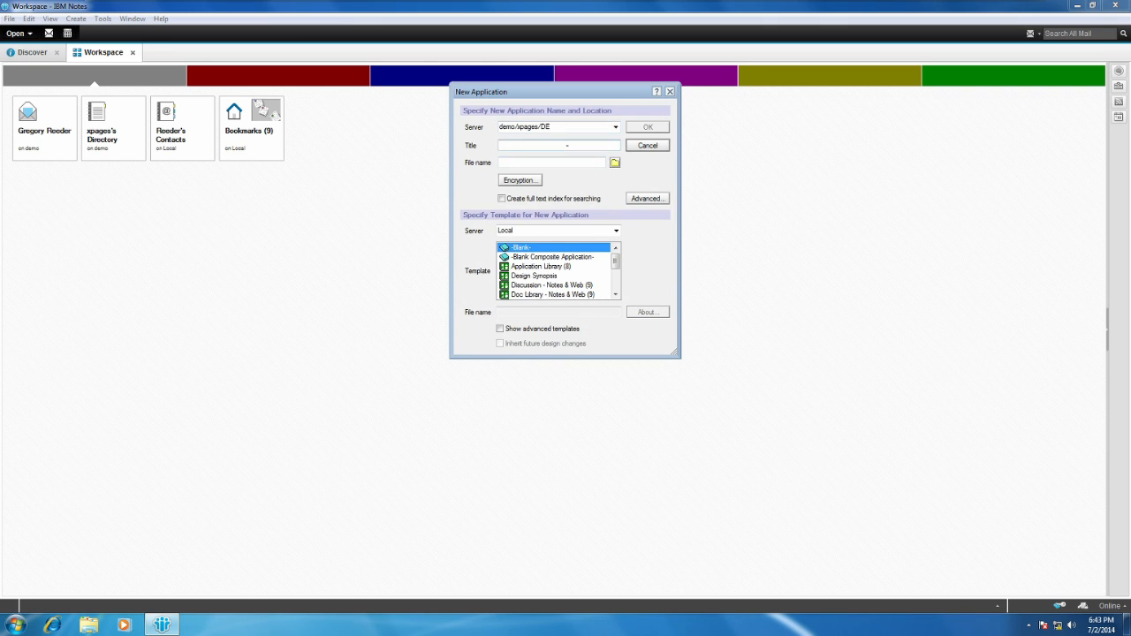
text(ExtLib)
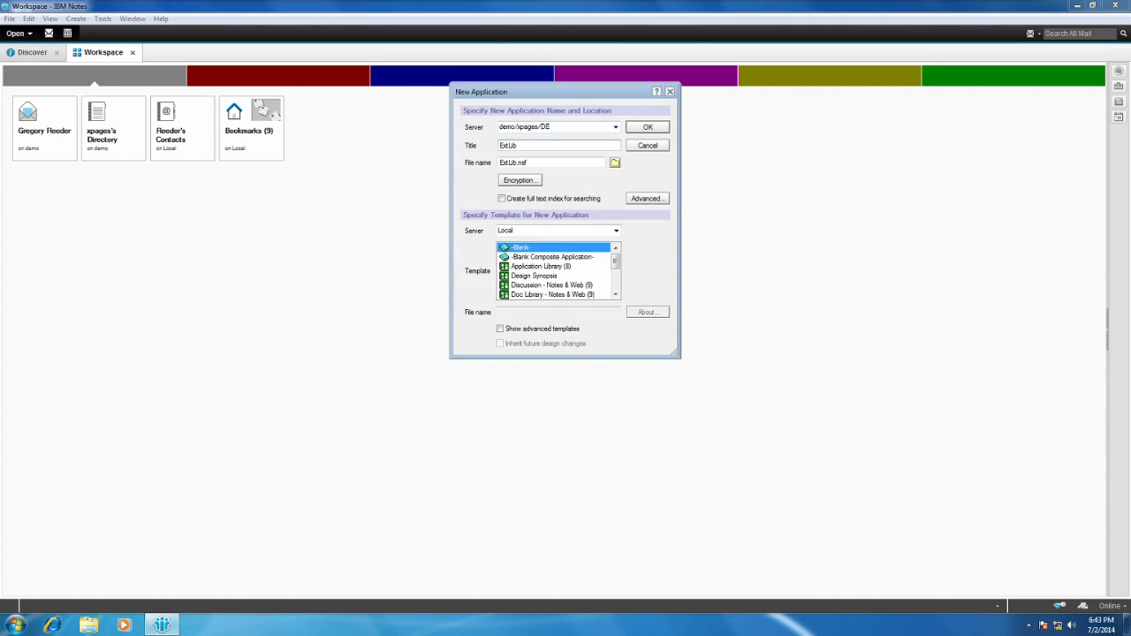
text(UpdateSite)
drag(549, 145, 487, 147)
key(ctrl+c)
click(515, 162)
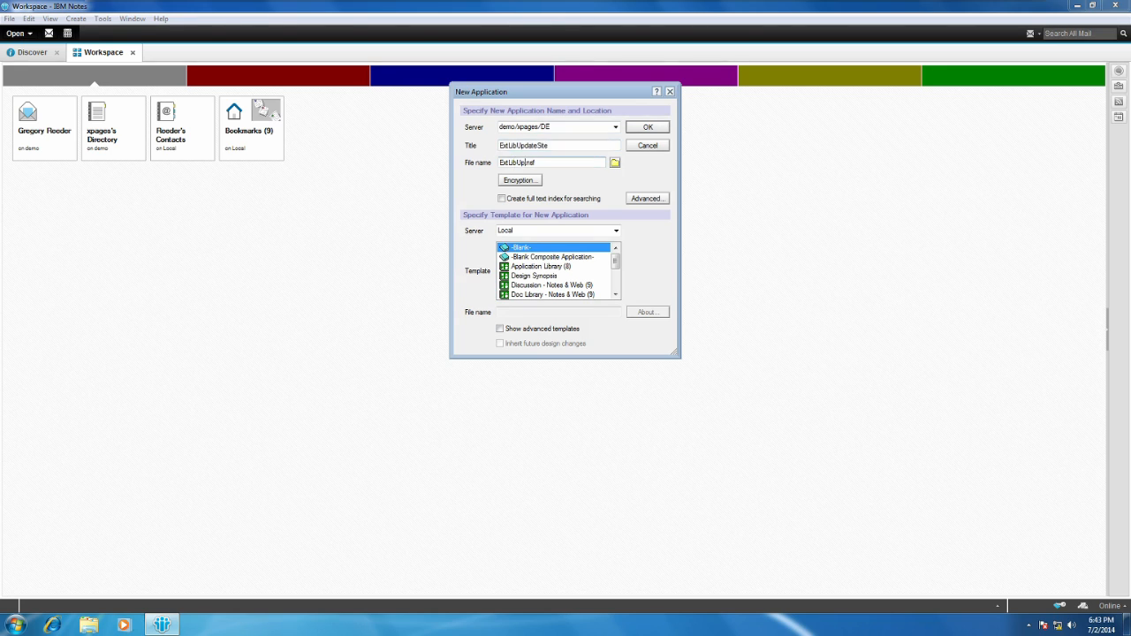
double_click(514, 163)
key(ctrl+v)
Show the advanced templates, choose the local Eclipse Update Site (9) template, and create the ExtLibUpdateSite application.
click(499, 329)
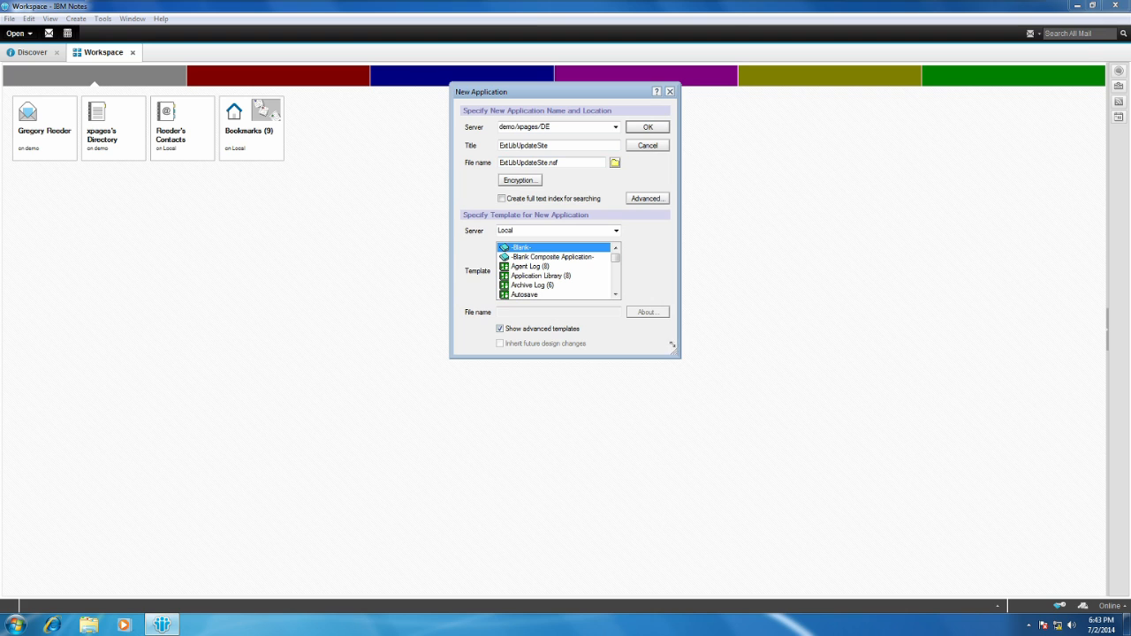
drag(675, 351, 881, 492)
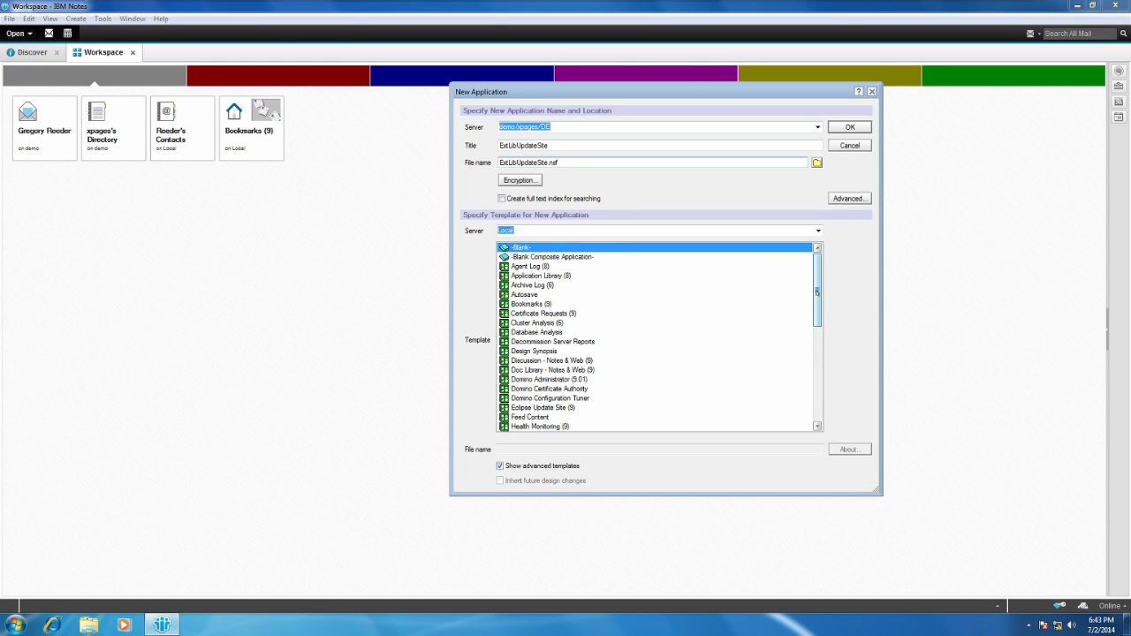
drag(817, 292, 816, 389)
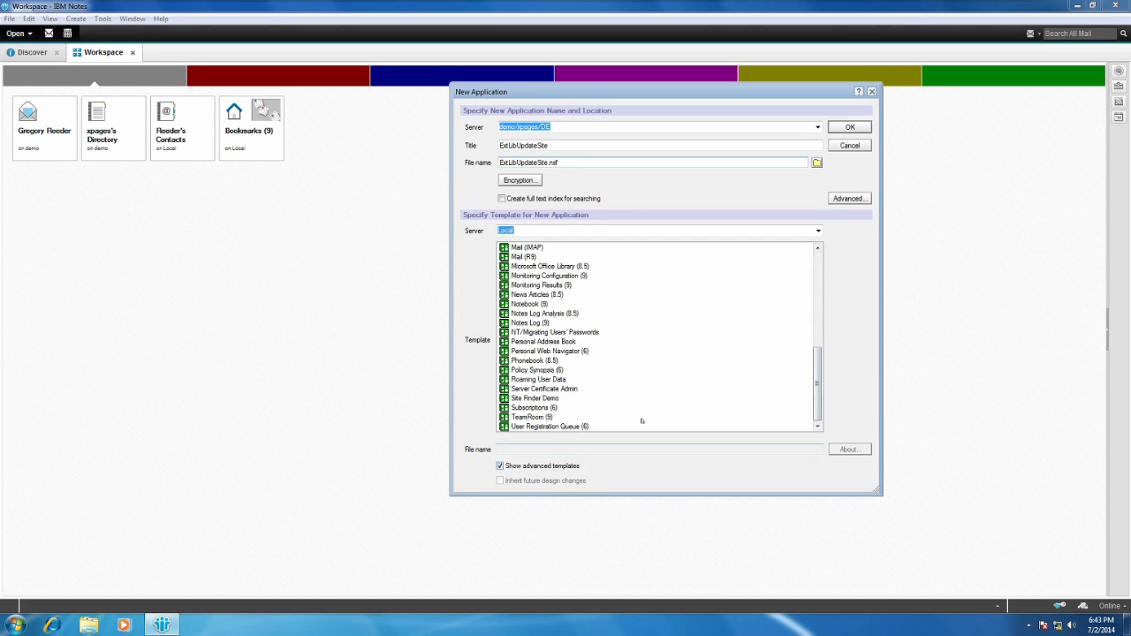
drag(817, 383, 817, 343)
click(555, 287)
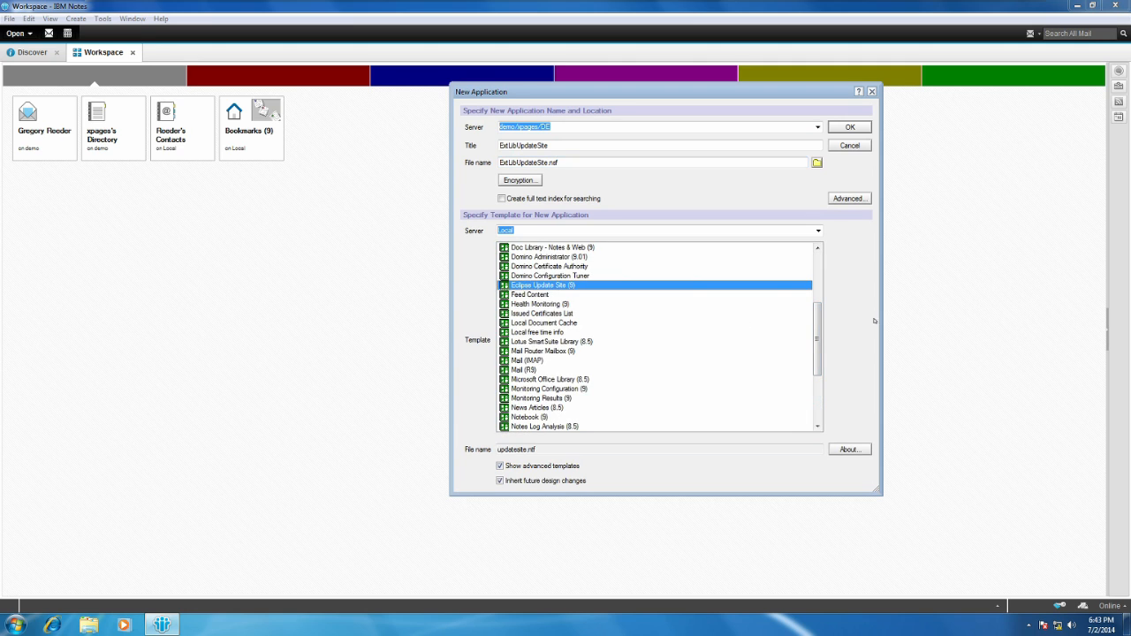
click(840, 127)
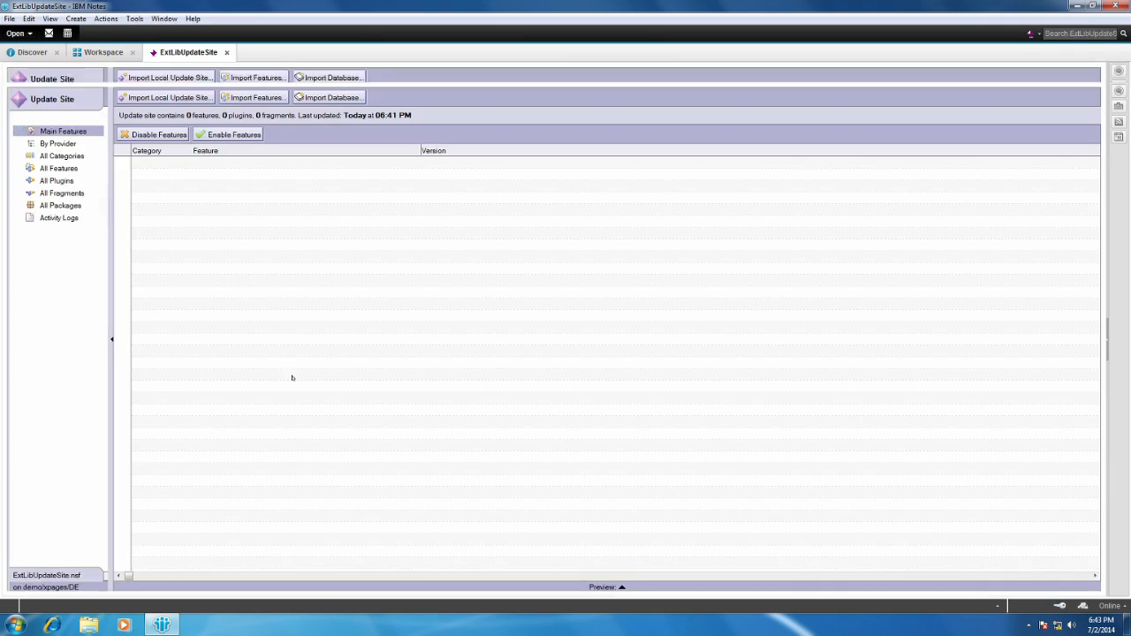
Return to the Workspace and start a second new application on the demo/xpages/DE server.
click(103, 52)
right_click(452, 165)
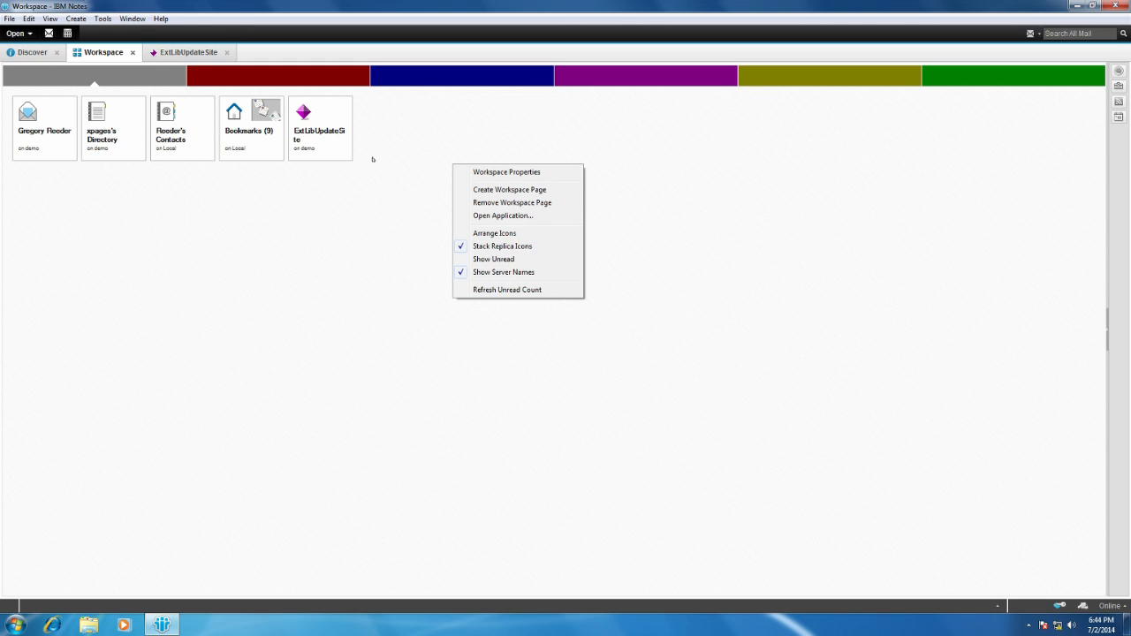
click(331, 240)
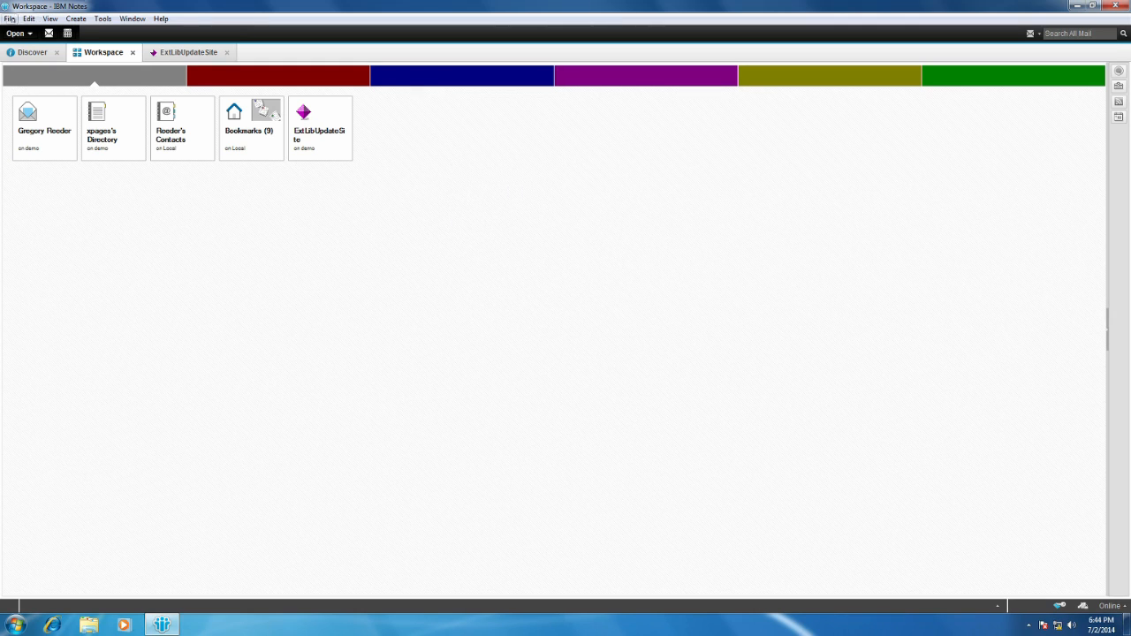
click(8, 19)
mouse_move(72, 109)
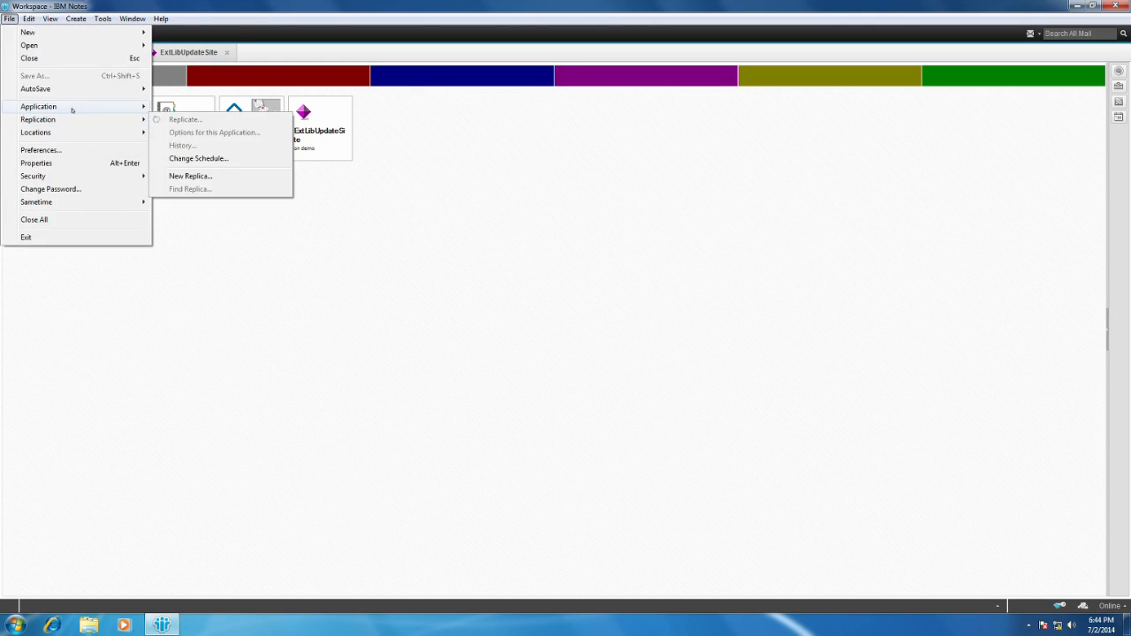
click(178, 167)
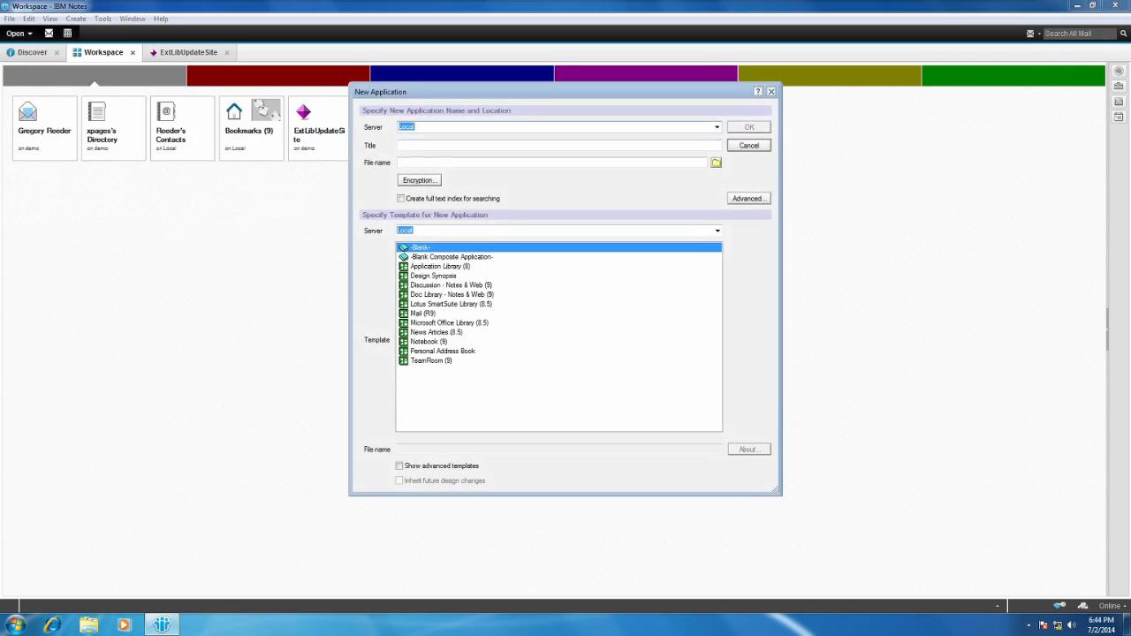
click(717, 126)
click(618, 146)
Title the second application OdaUpdateSite and set its file name to OdaUpdateSite.nsf.
click(618, 146)
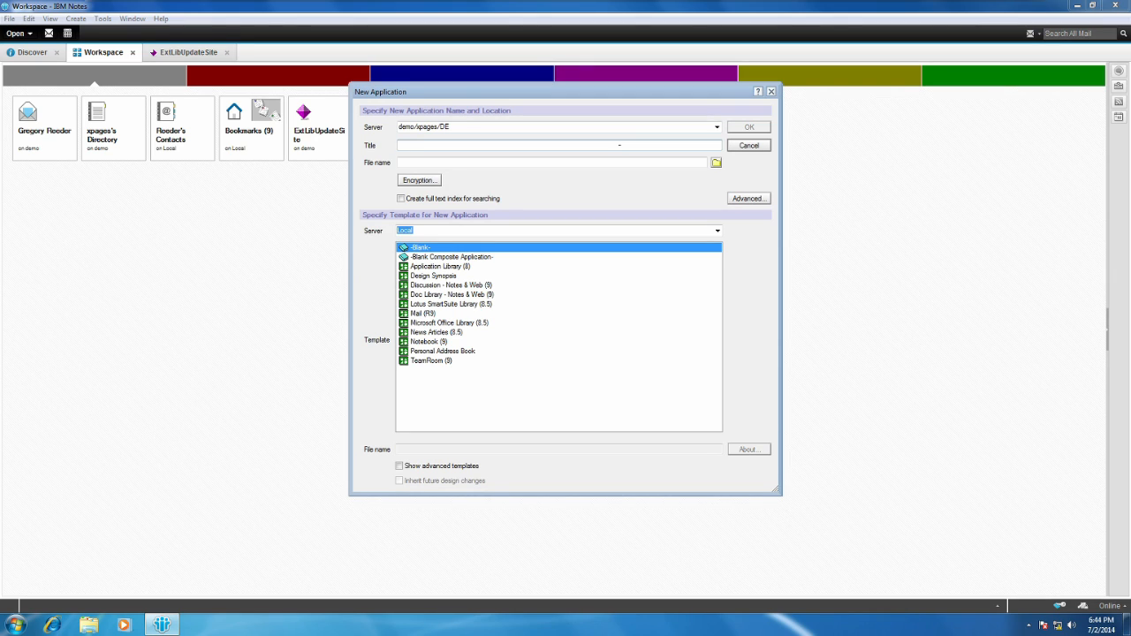
text(A)
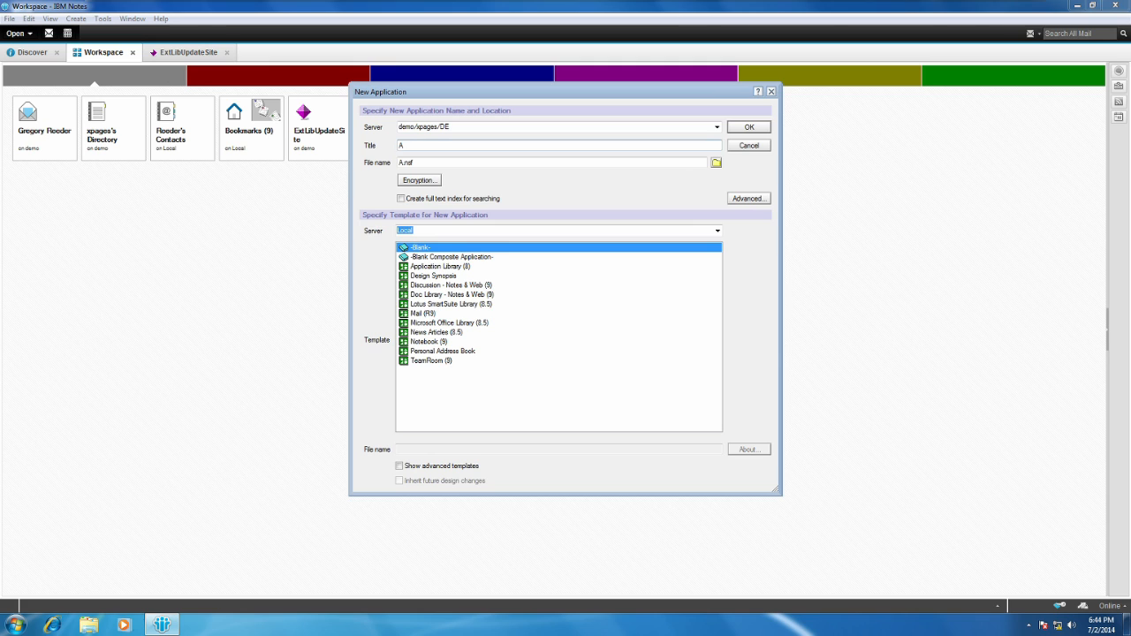
key(BackSpace)
text(ODA)
key(BackSpace)
key(BackSpace)
text(daUpdateS)
key(ctrl+a)
key(ctrl+c)
click(412, 162)
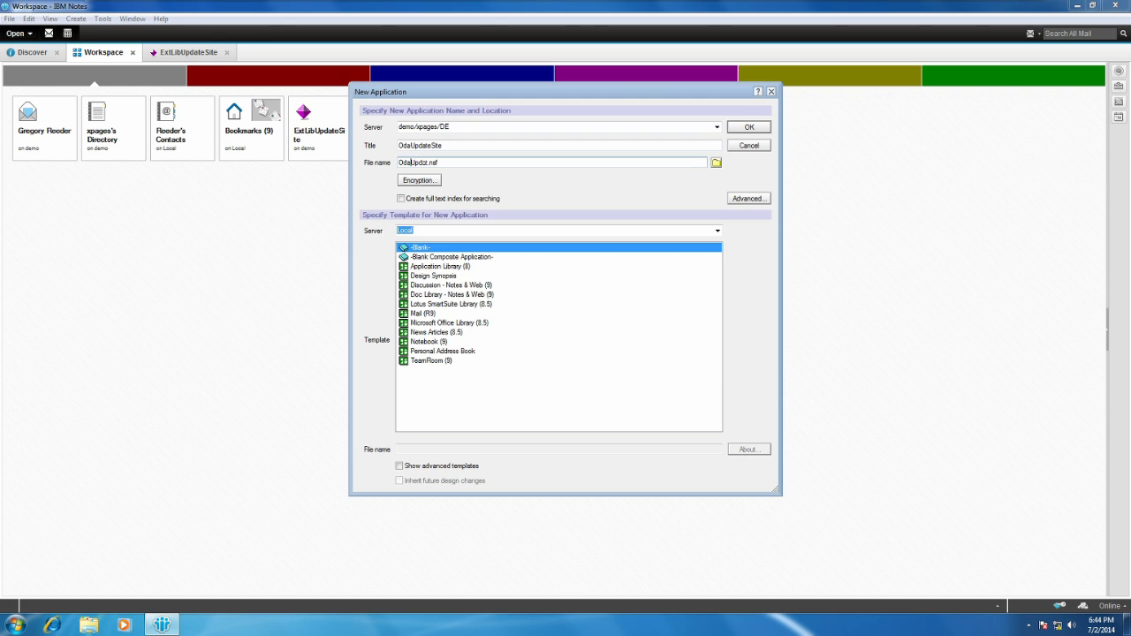
double_click(412, 163)
key(ctrl+v)
key(Delete)
click(486, 145)
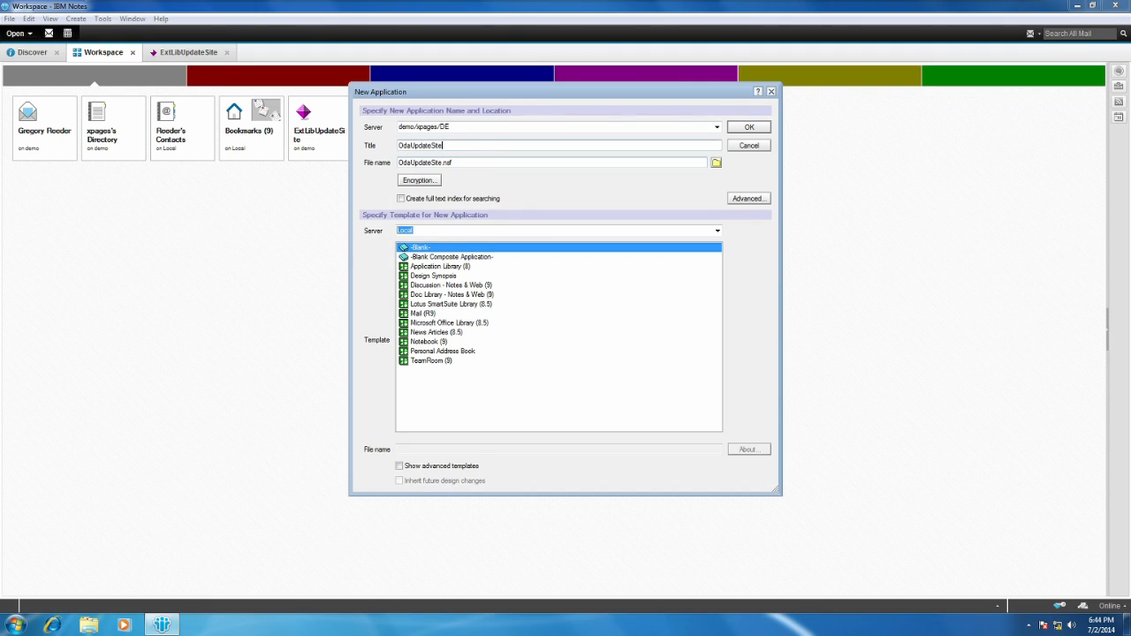
Show the advanced templates, choose Eclipse Update Site (9), and create the OdaUpdateSite application.
click(398, 465)
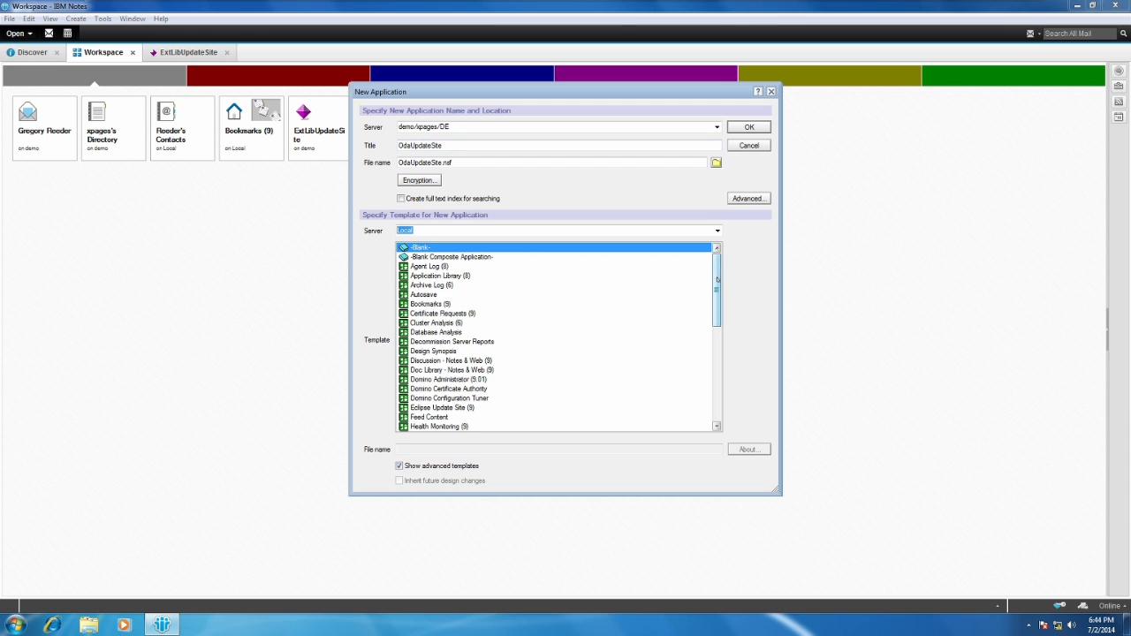
drag(716, 280, 716, 384)
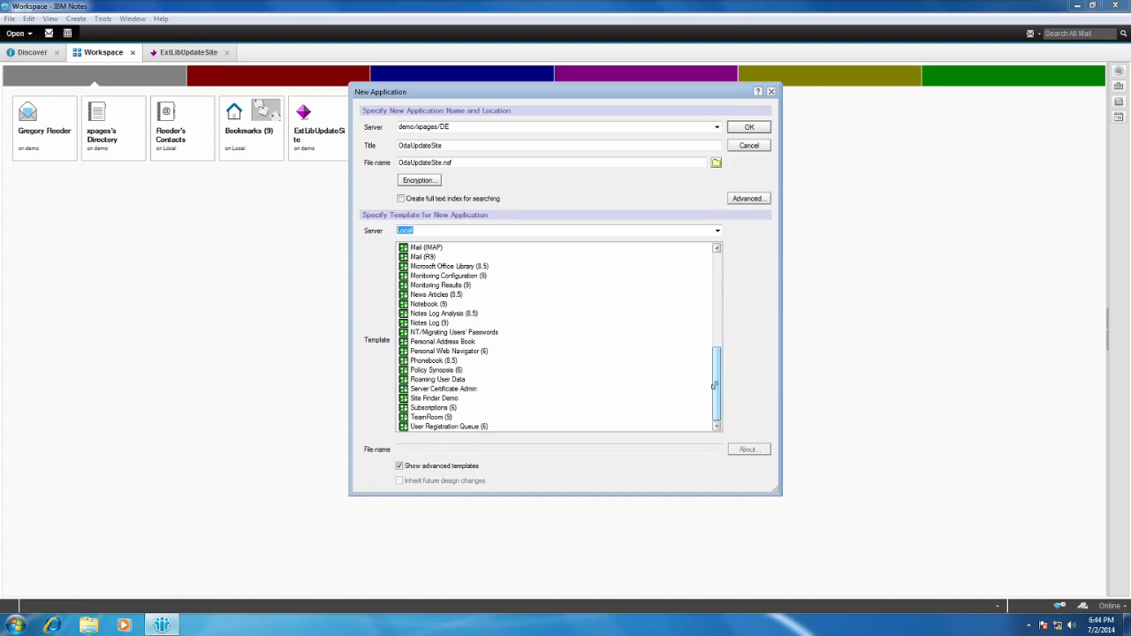
drag(714, 387, 716, 354)
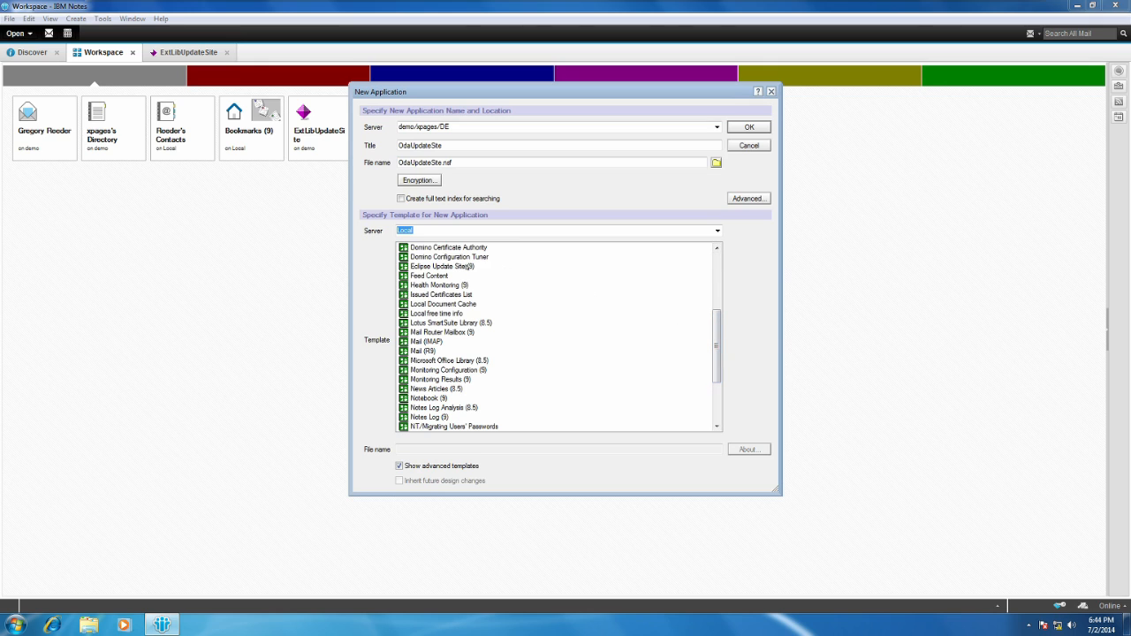
click(467, 266)
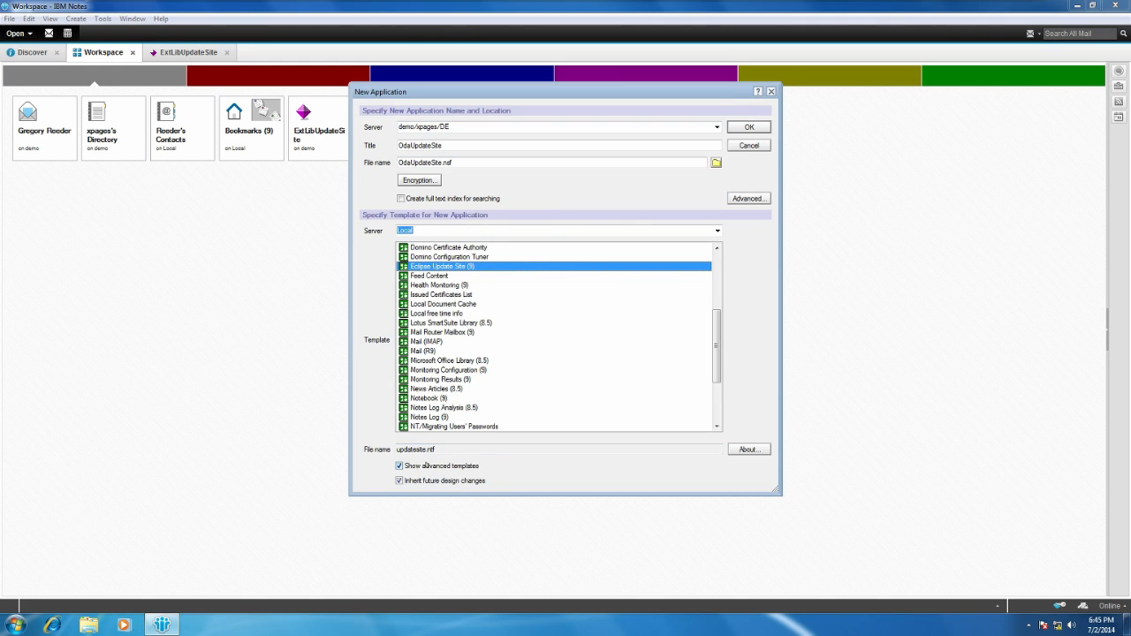
click(760, 128)
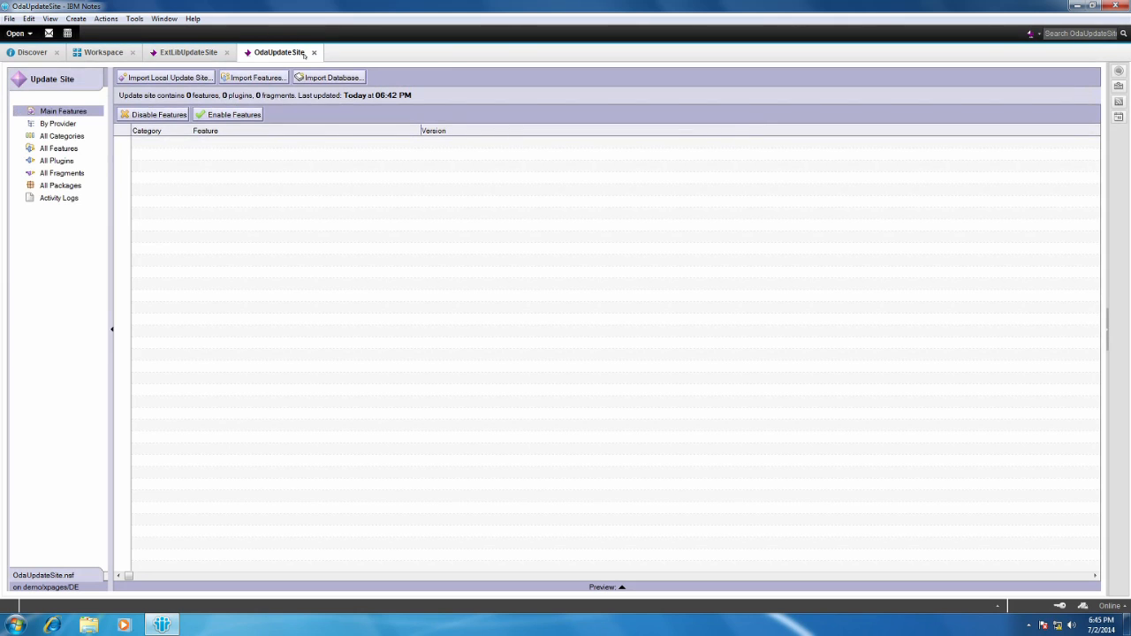
Close the OdaUpdateSite application and move its Workspace tile one slot away from ExtLibUpdateSite.
click(314, 52)
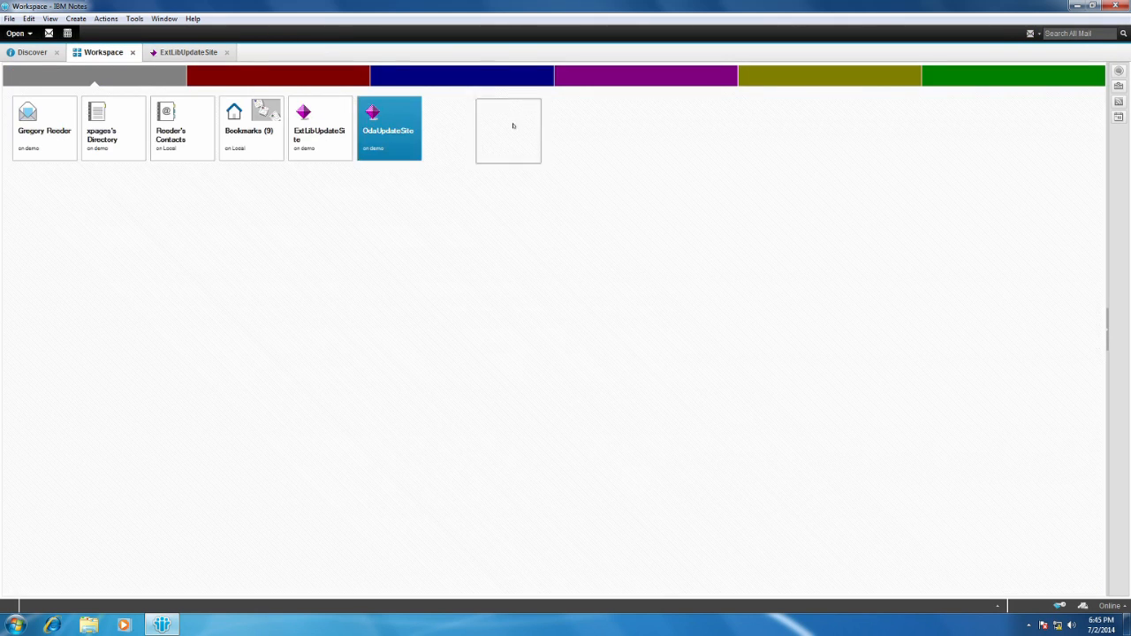
drag(512, 125, 442, 129)
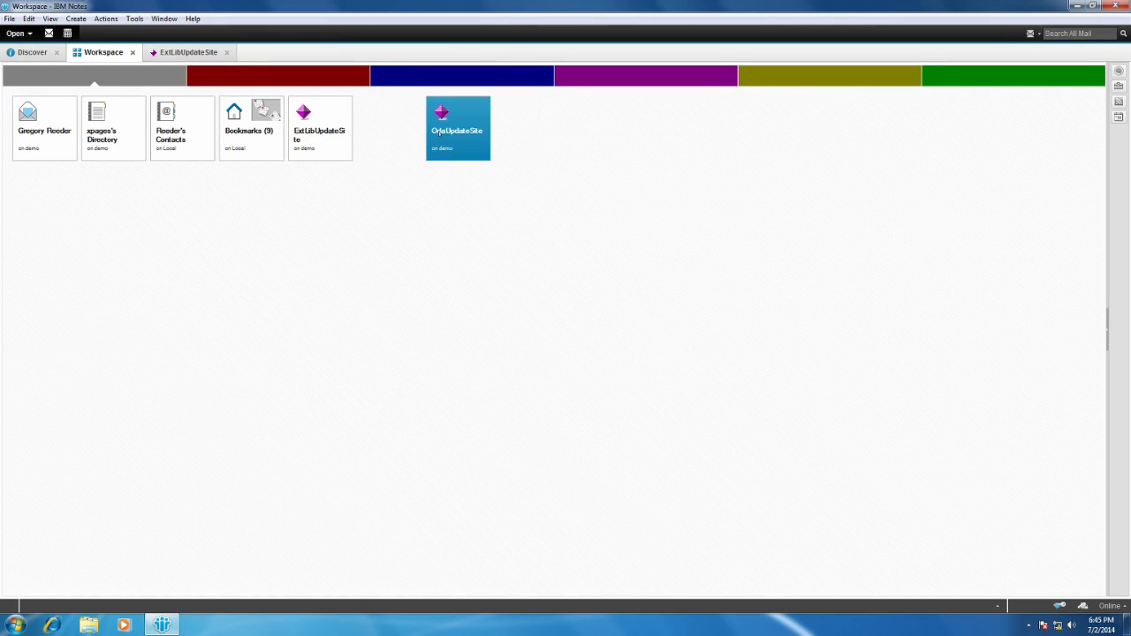
Start a third new application from the Workspace and place it on the demo/xpages/DE server.
click(368, 143)
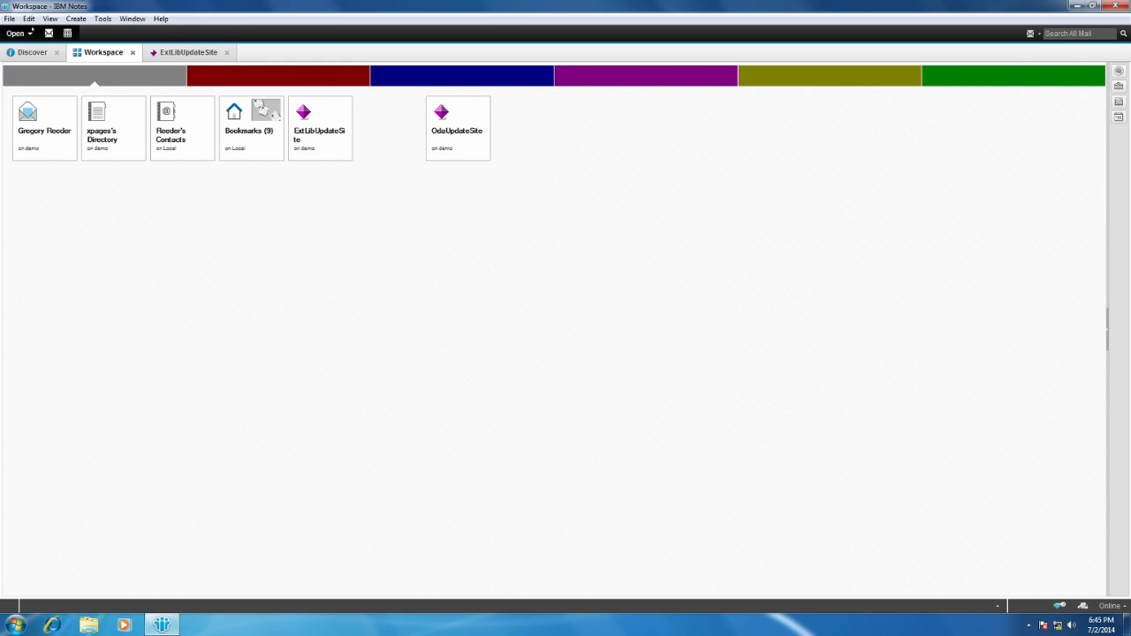
click(9, 19)
mouse_move(51, 106)
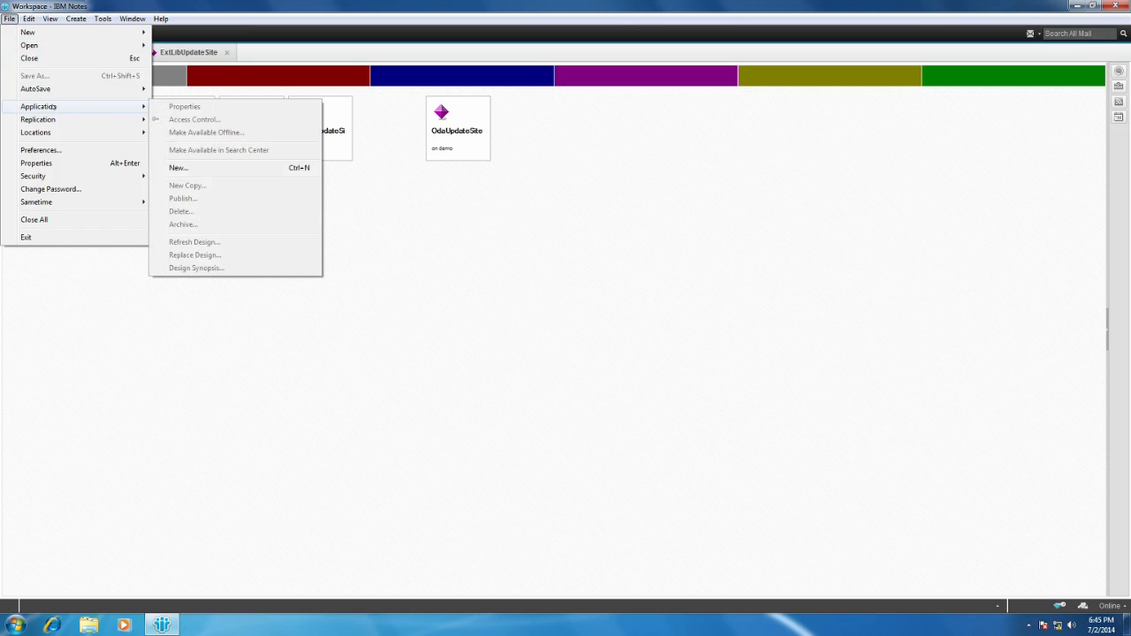
click(190, 167)
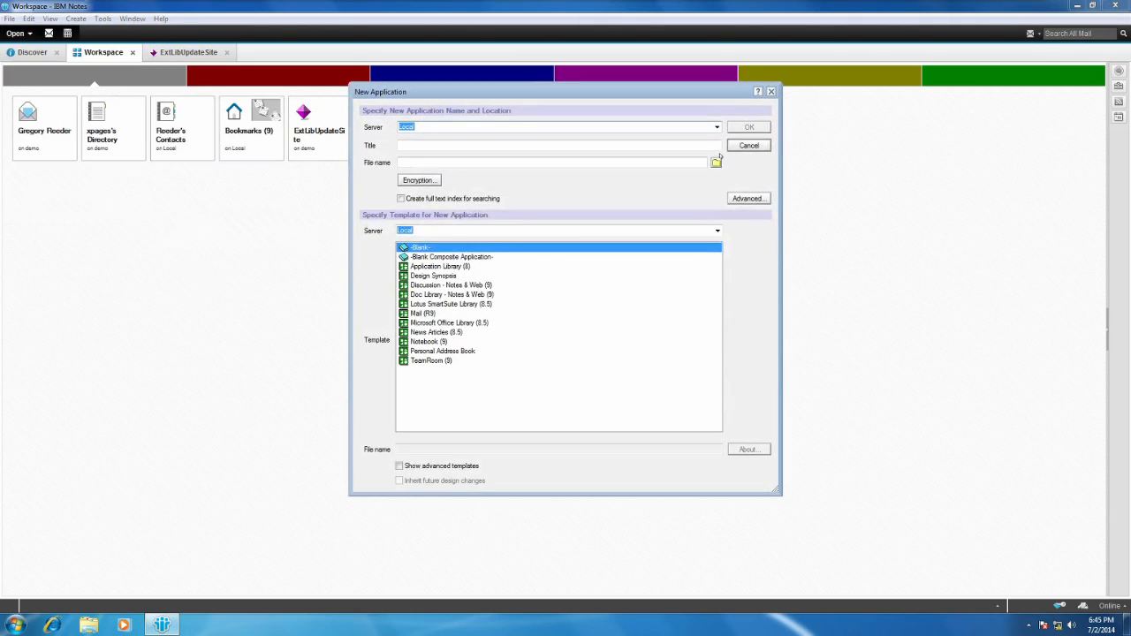
click(717, 126)
click(441, 149)
Title the new application ExtLibDesUpdateSite and set its file name to ExtLibDesUpdateSite.nsf.
click(512, 144)
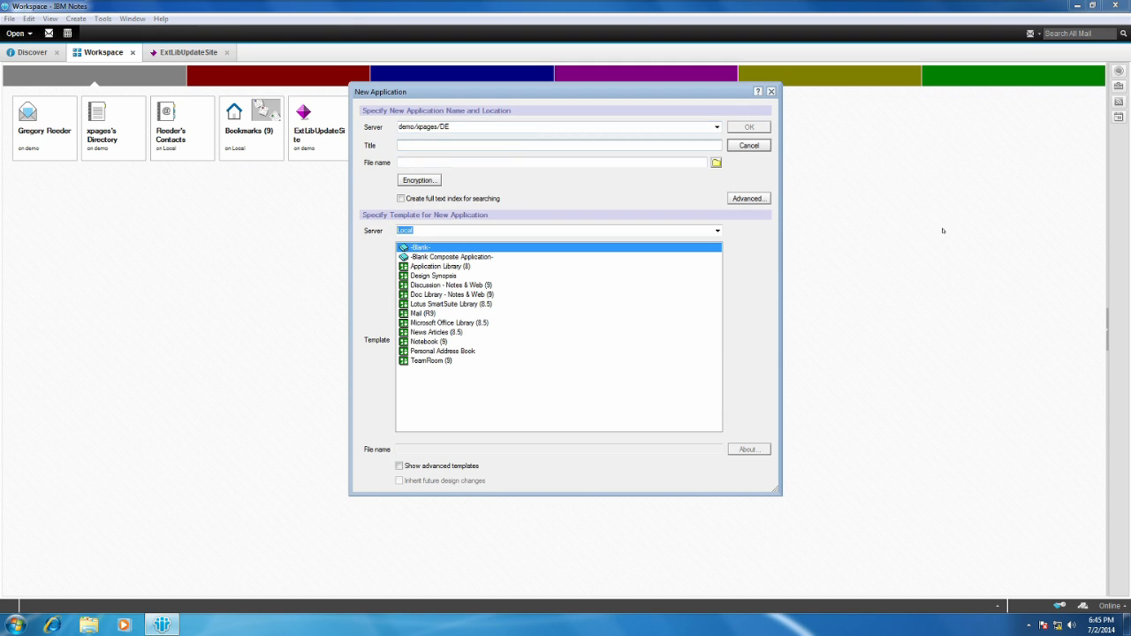
text(Ext)
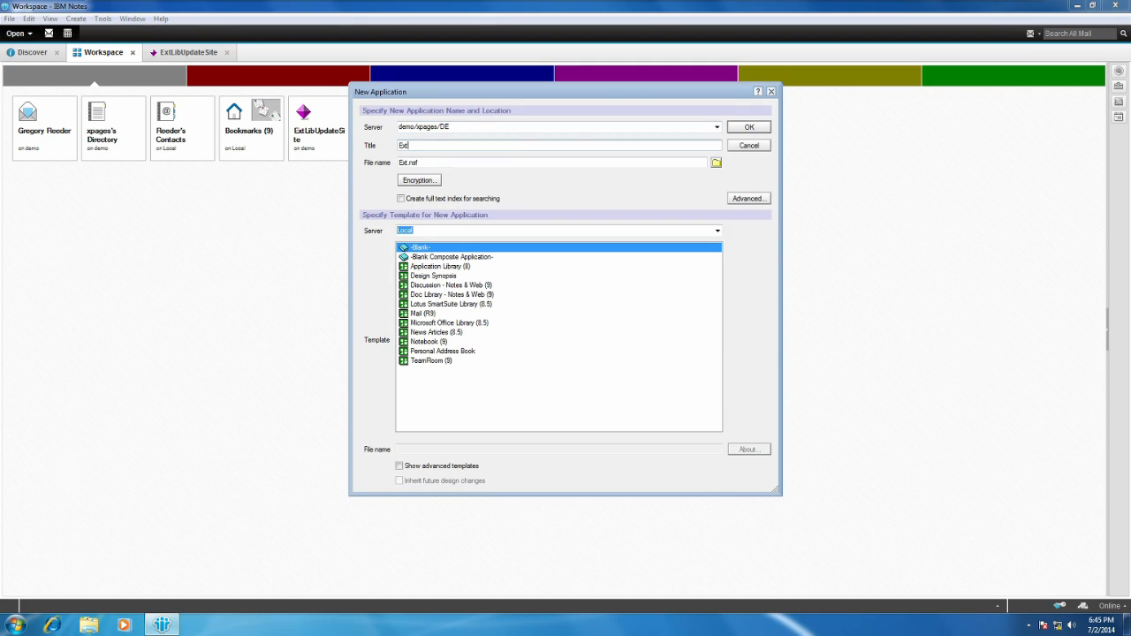
text(LibDesUpdateSite)
key(ctrl+a)
key(ctrl+c)
drag(425, 162, 327, 160)
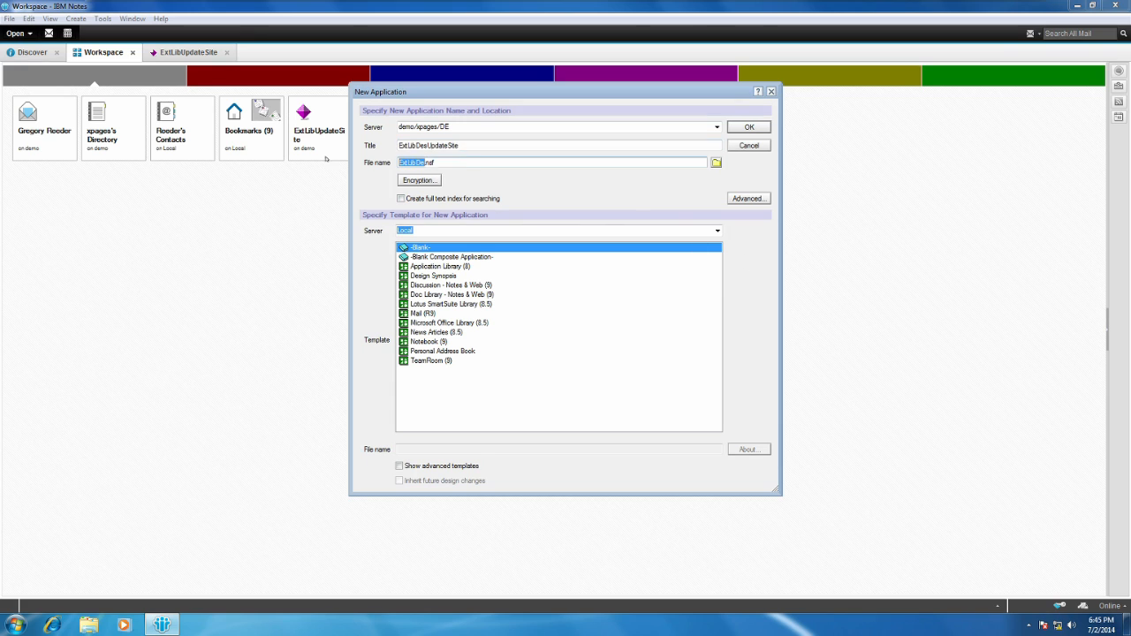
key(ctrl+v)
Create ExtLibDesUpdateSite from the advanced Eclipse Update Site (9) template on the demo/xpages/DE server.
click(716, 231)
click(624, 250)
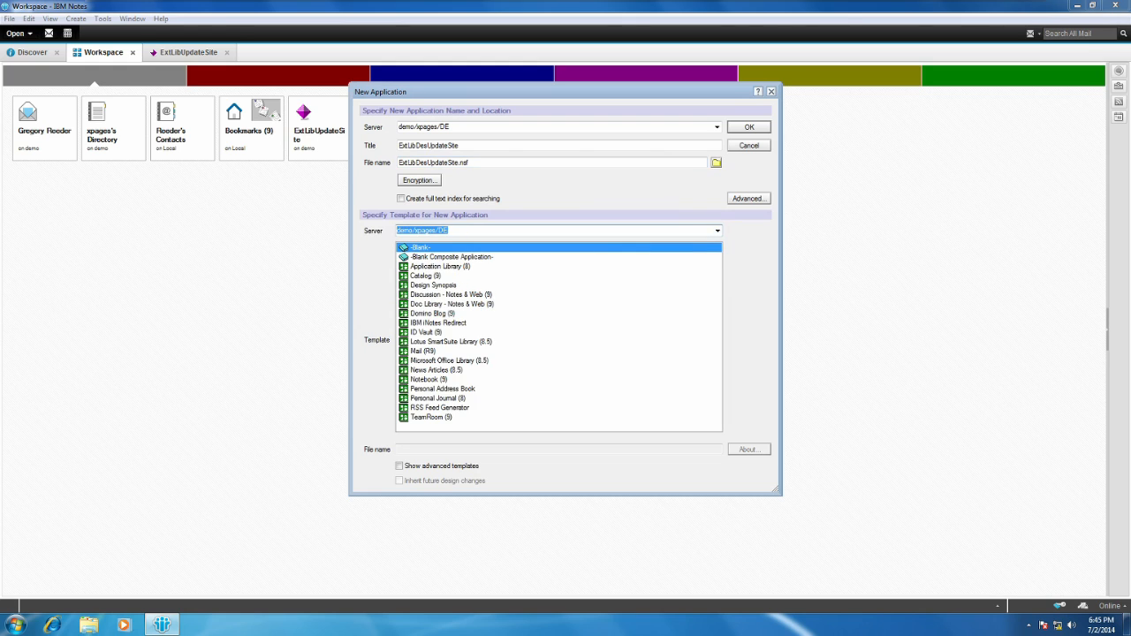
click(399, 466)
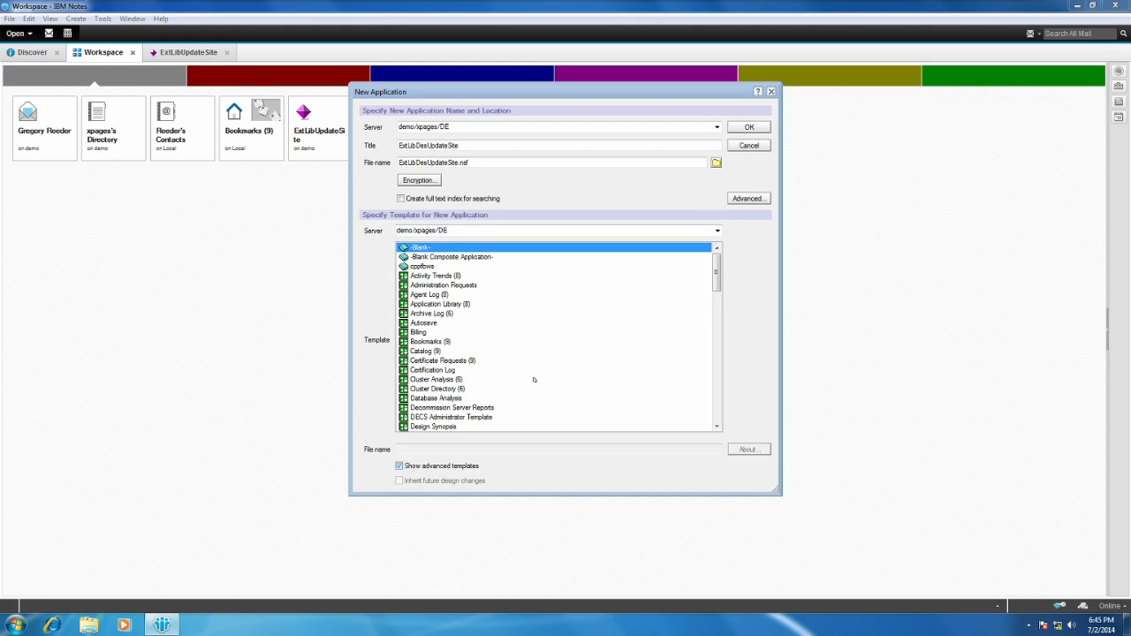
drag(717, 280, 717, 297)
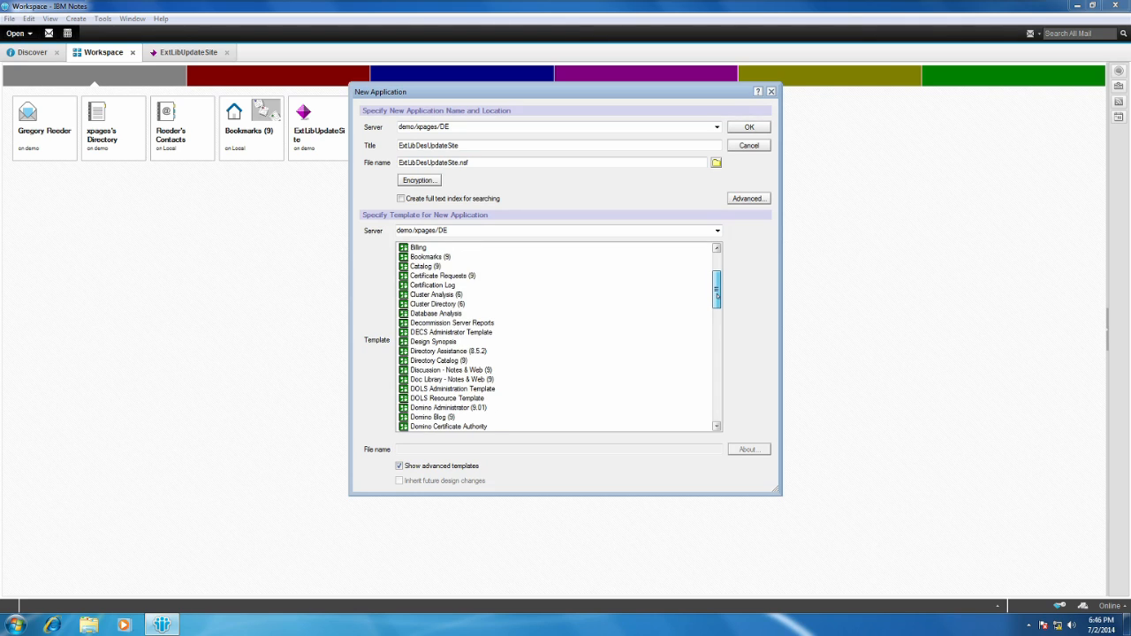
drag(717, 296, 715, 333)
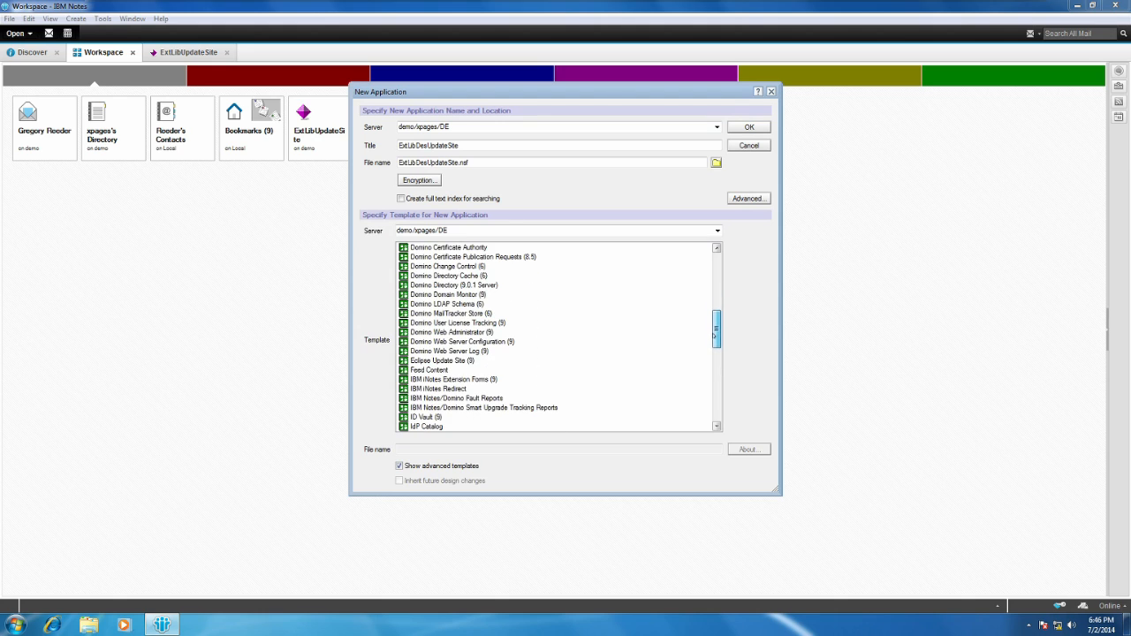
click(469, 361)
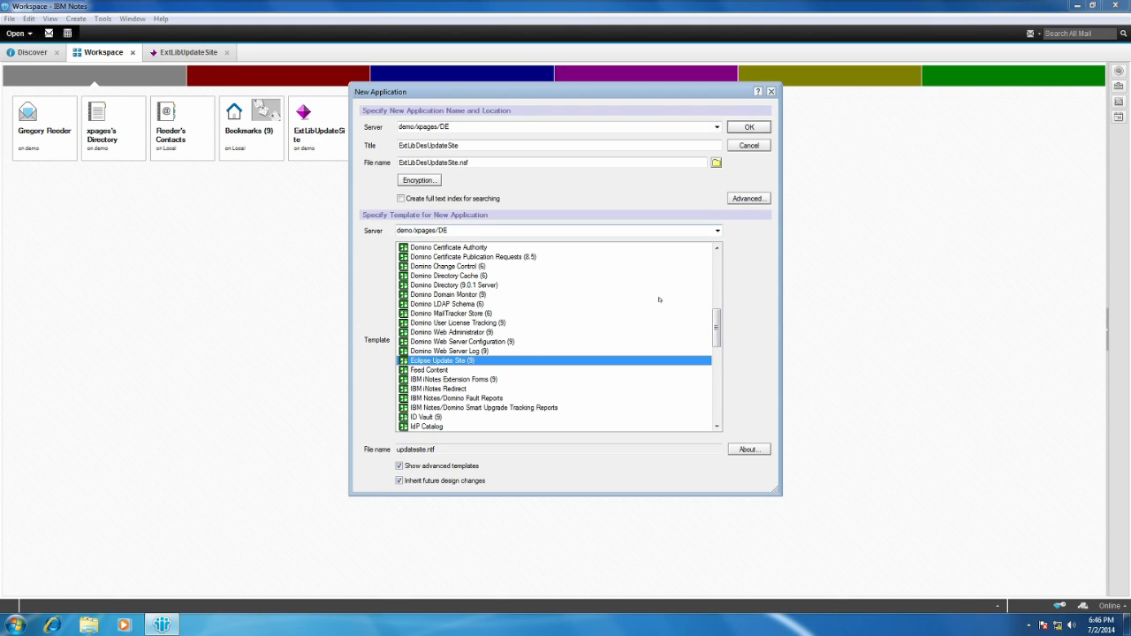
click(749, 127)
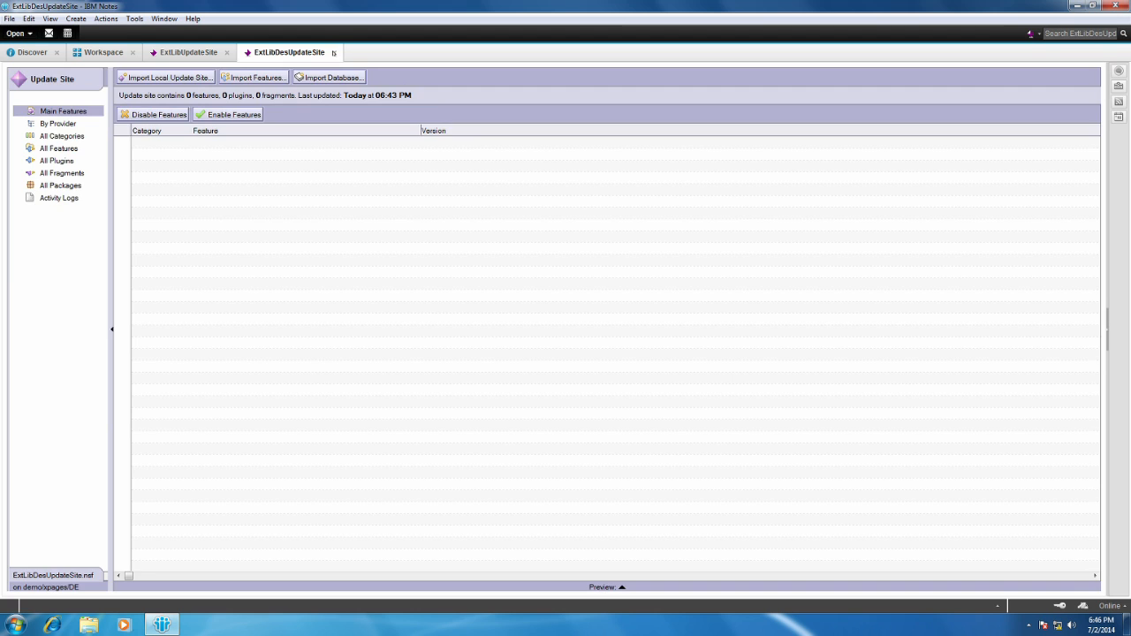
Close the ExtLibDesUpdateSite application and open the inner ExtensionLibraryOpenNTF-901v00_07.20140619-1400 folder from the desktop.
click(334, 52)
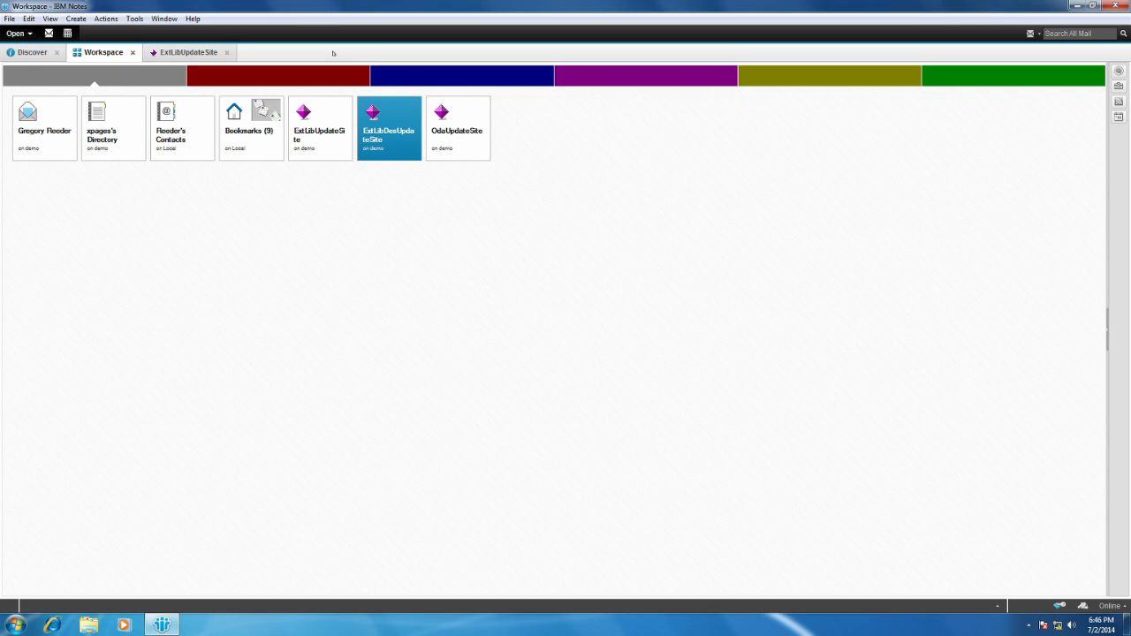
click(333, 146)
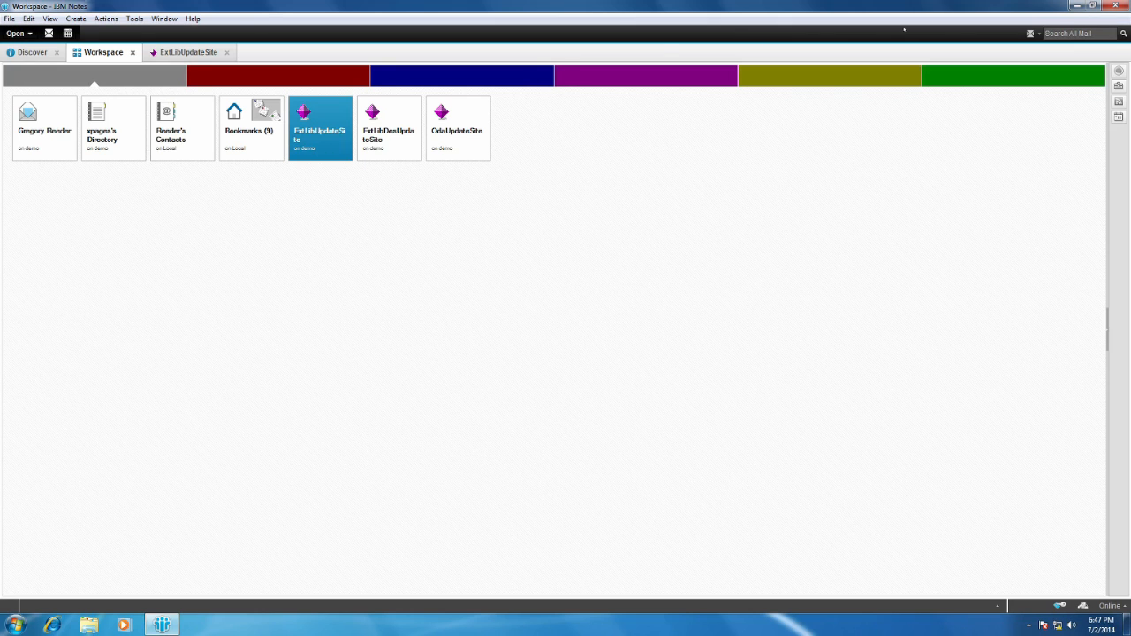
click(1077, 5)
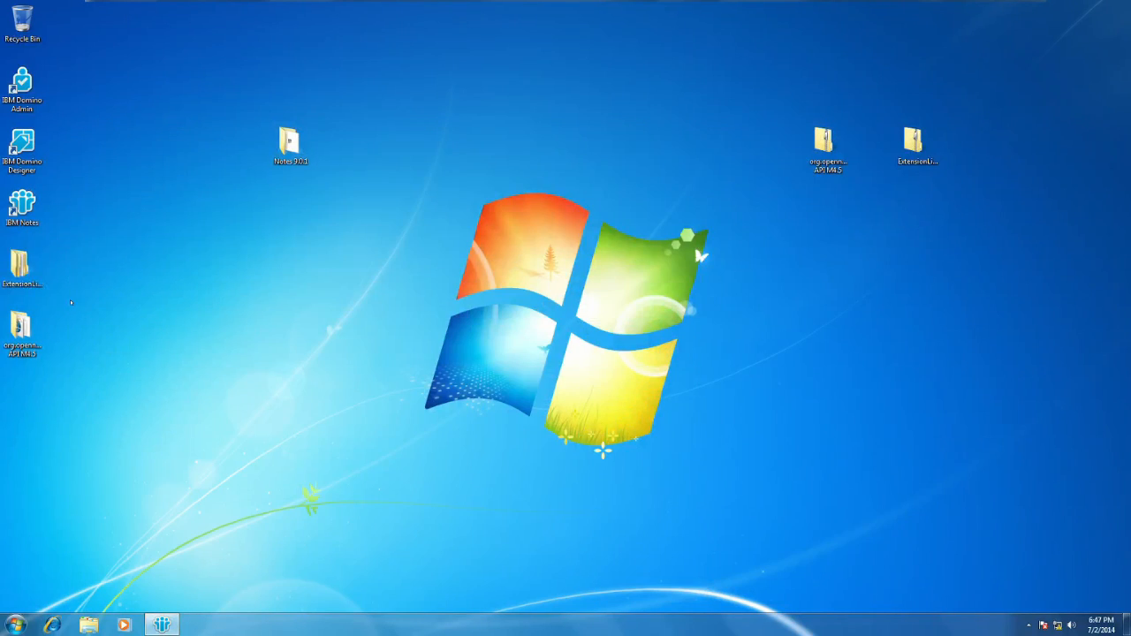
double_click(20, 266)
double_click(430, 194)
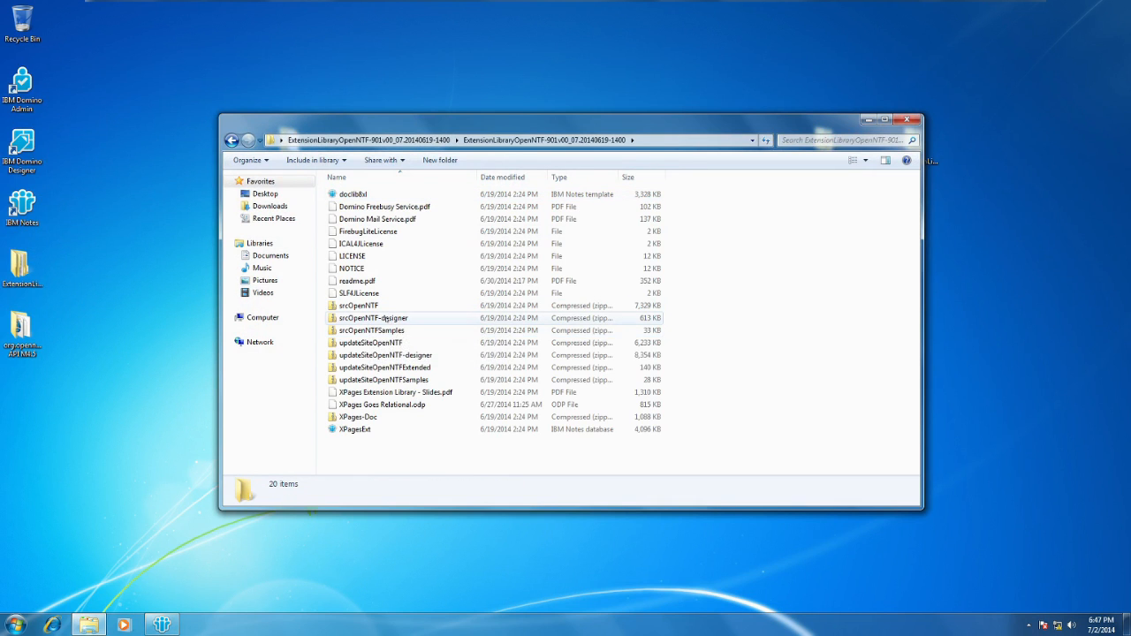
Extract the updateSiteOpenNTF archive to its default folder, check its site file and path, and close the extracted folder.
click(391, 344)
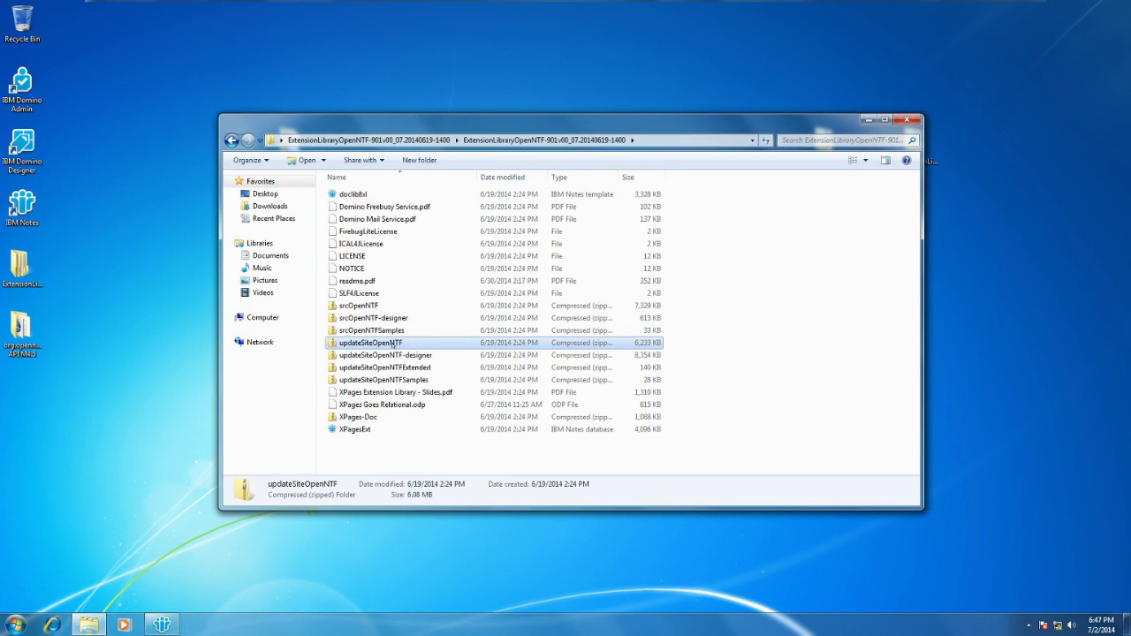
right_click(393, 344)
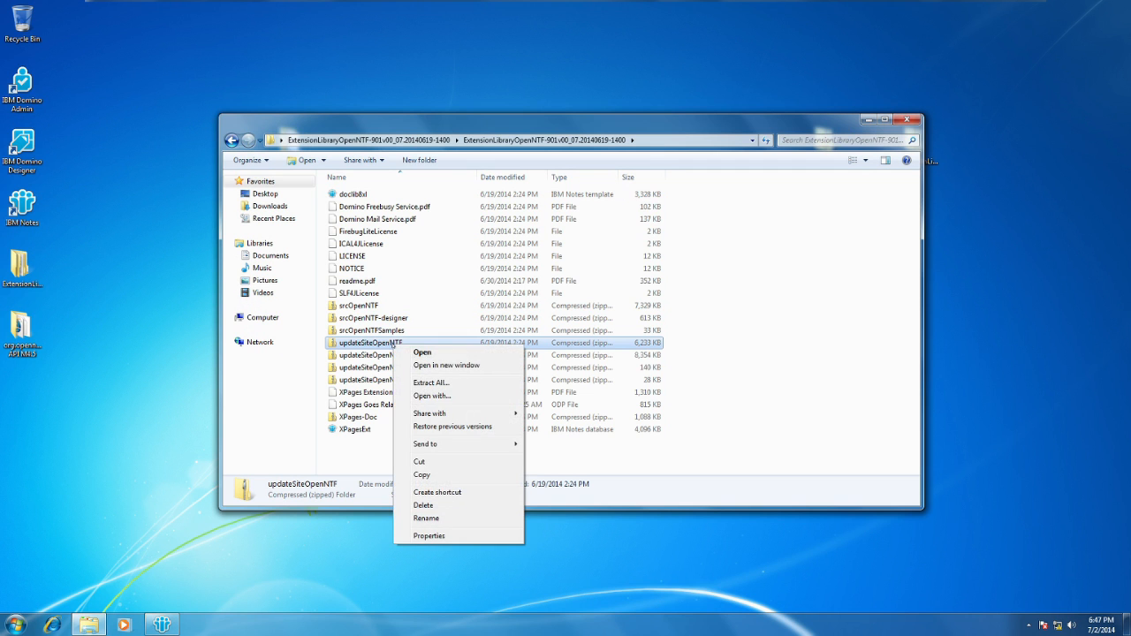
click(431, 383)
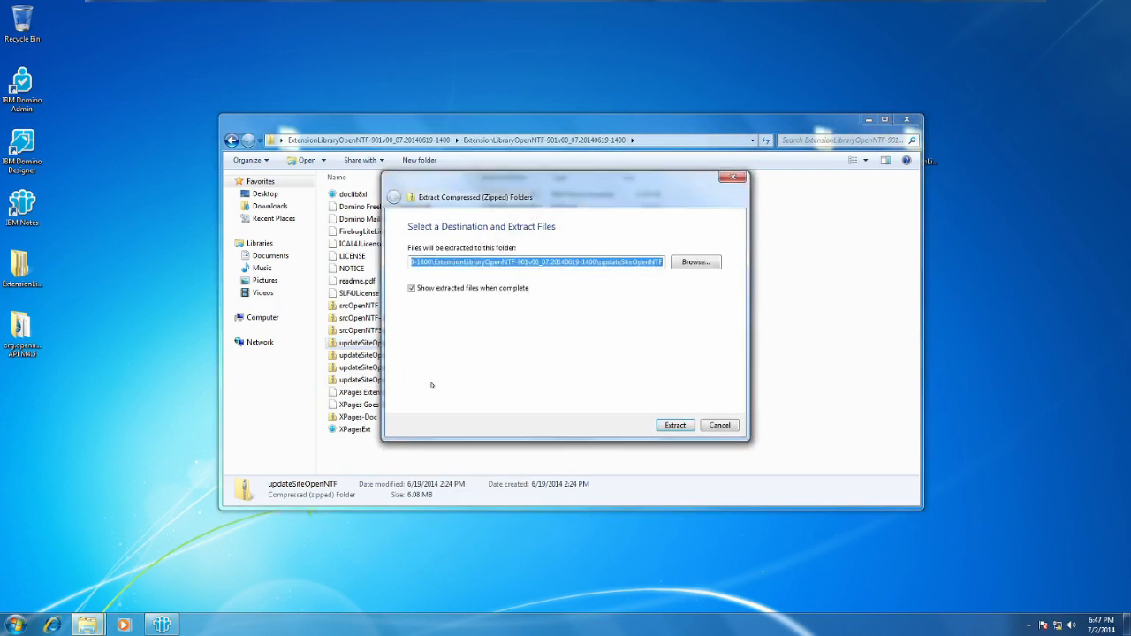
click(675, 425)
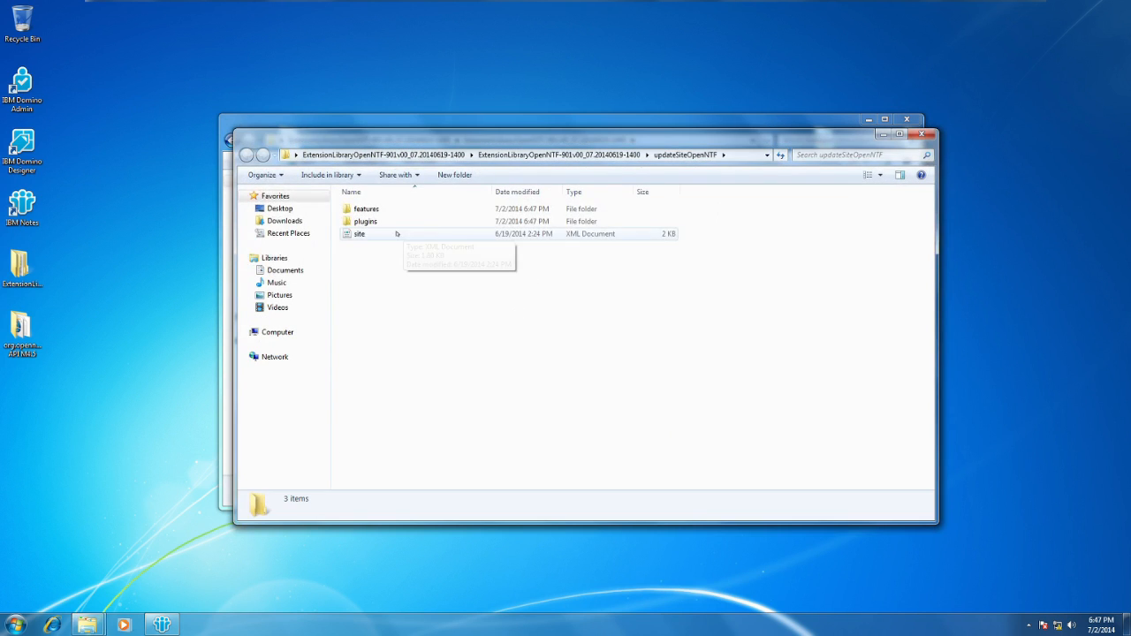
click(357, 233)
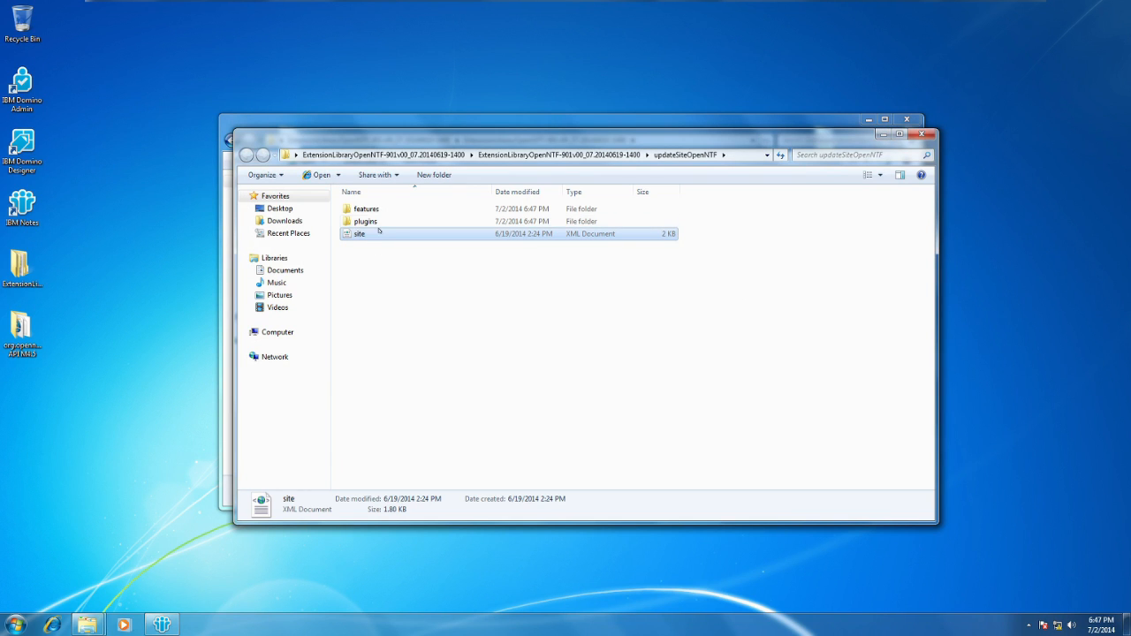
click(743, 154)
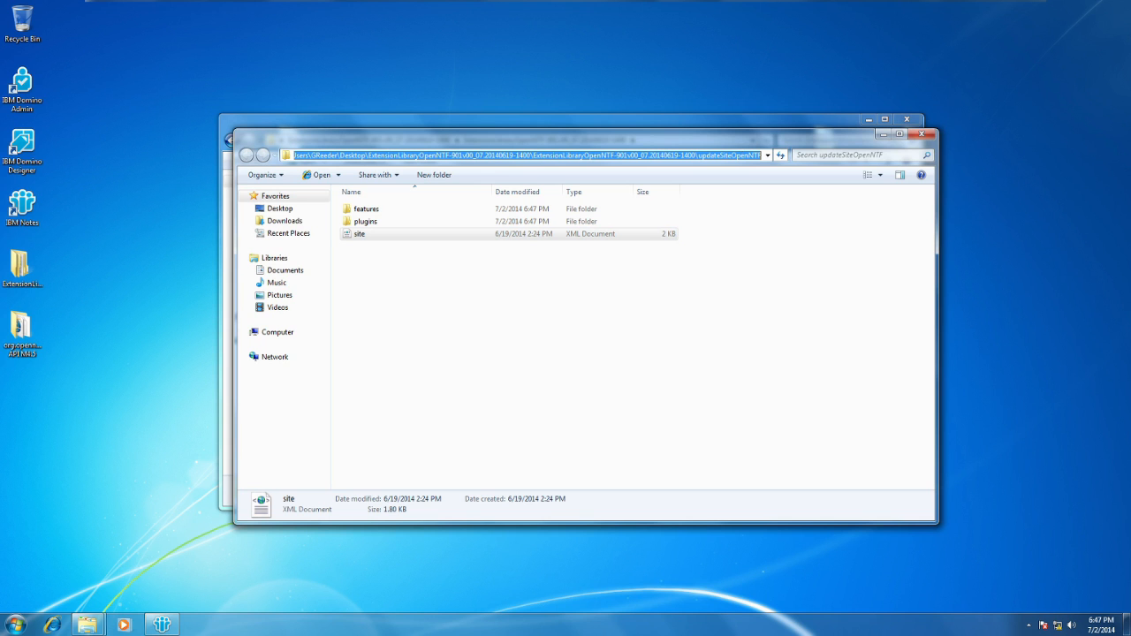
click(921, 133)
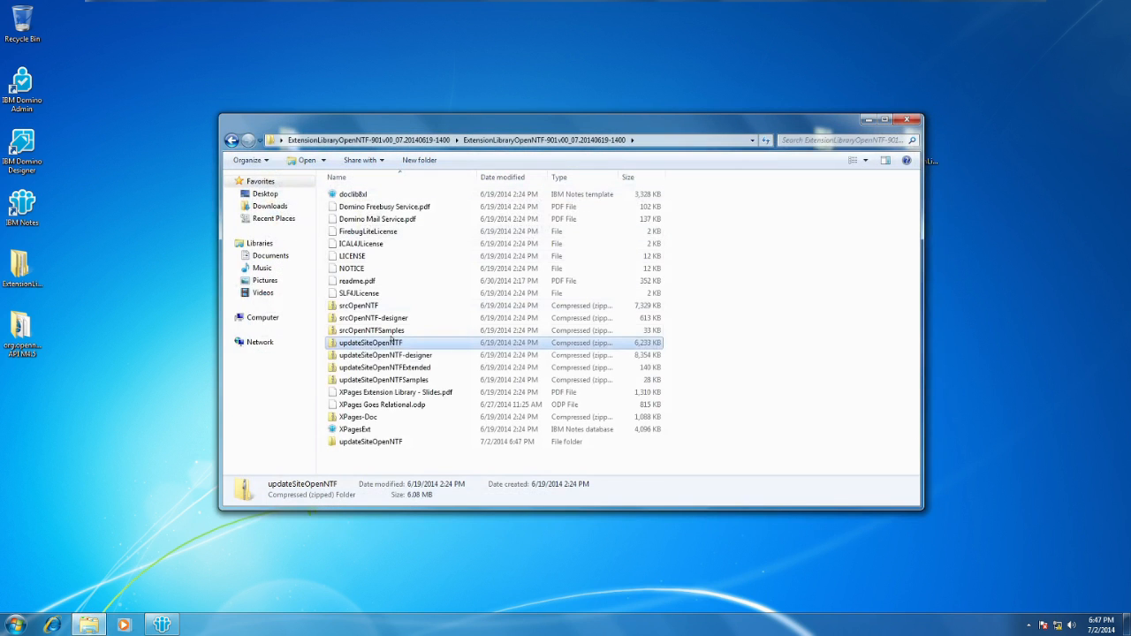
Extract the updateSiteOpenNTF-designer archive to its default folder, check its site file, and close the extracted folder.
click(389, 355)
right_click(409, 359)
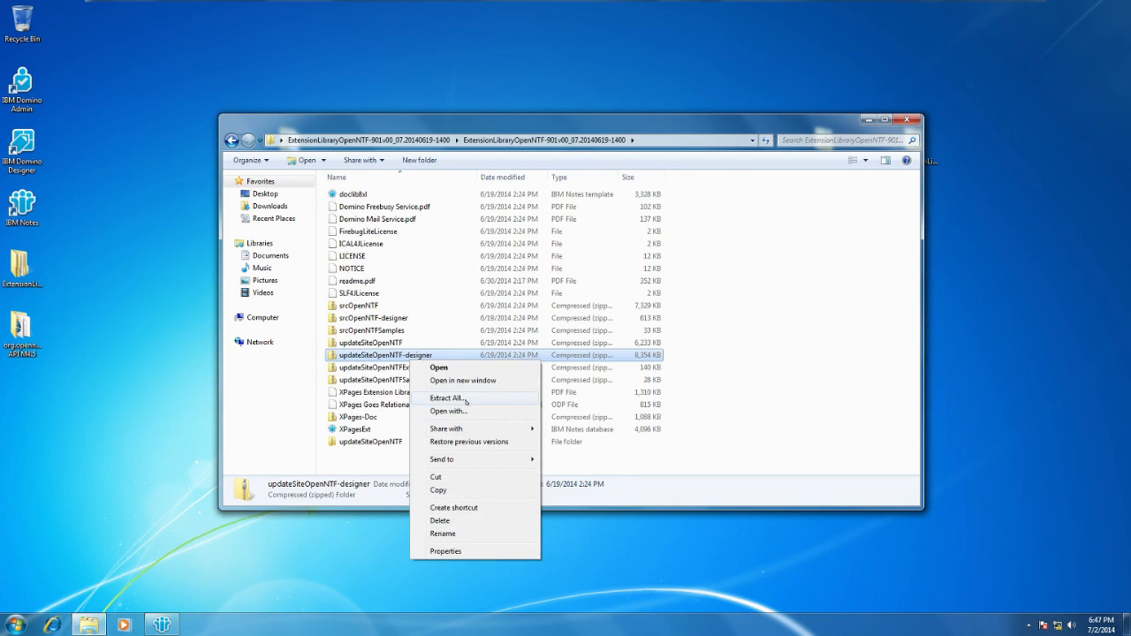
click(447, 398)
click(675, 425)
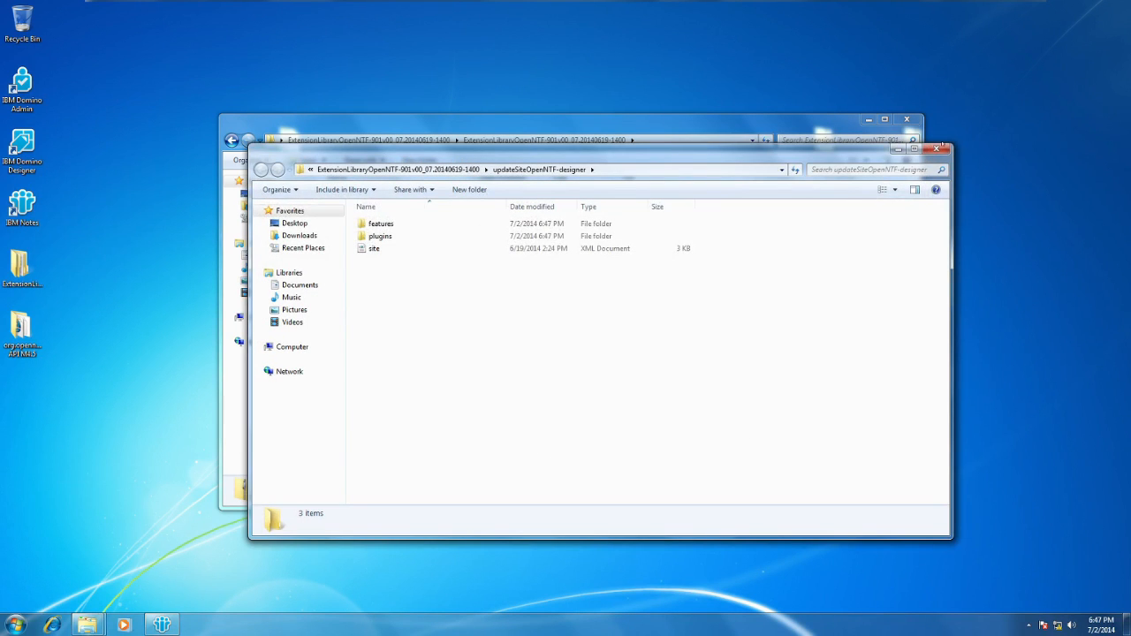
click(423, 248)
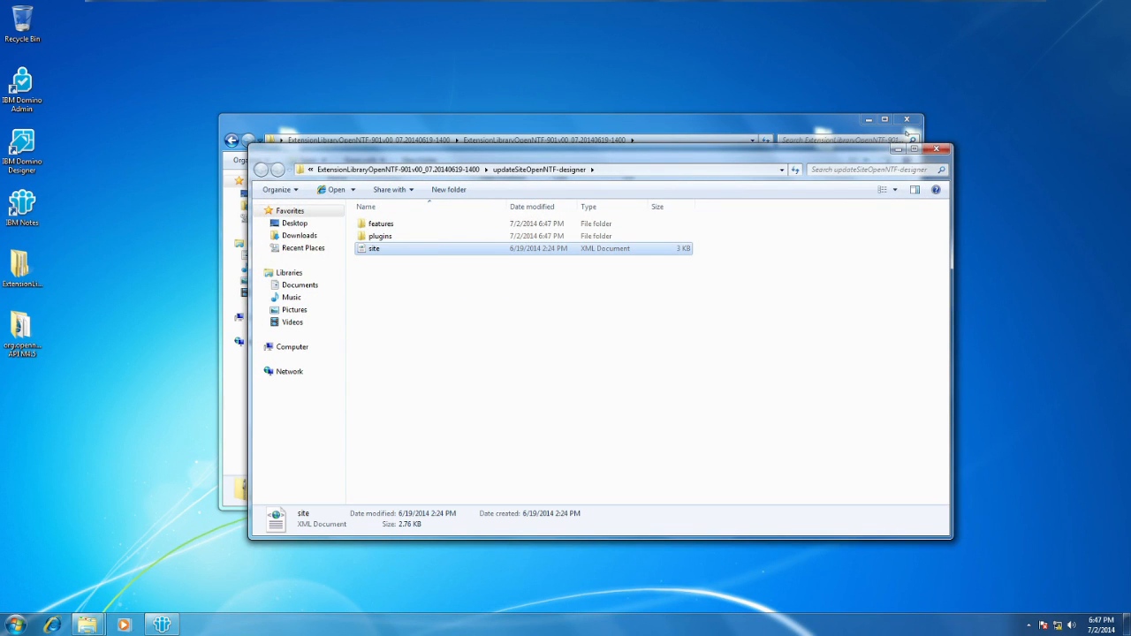
click(936, 148)
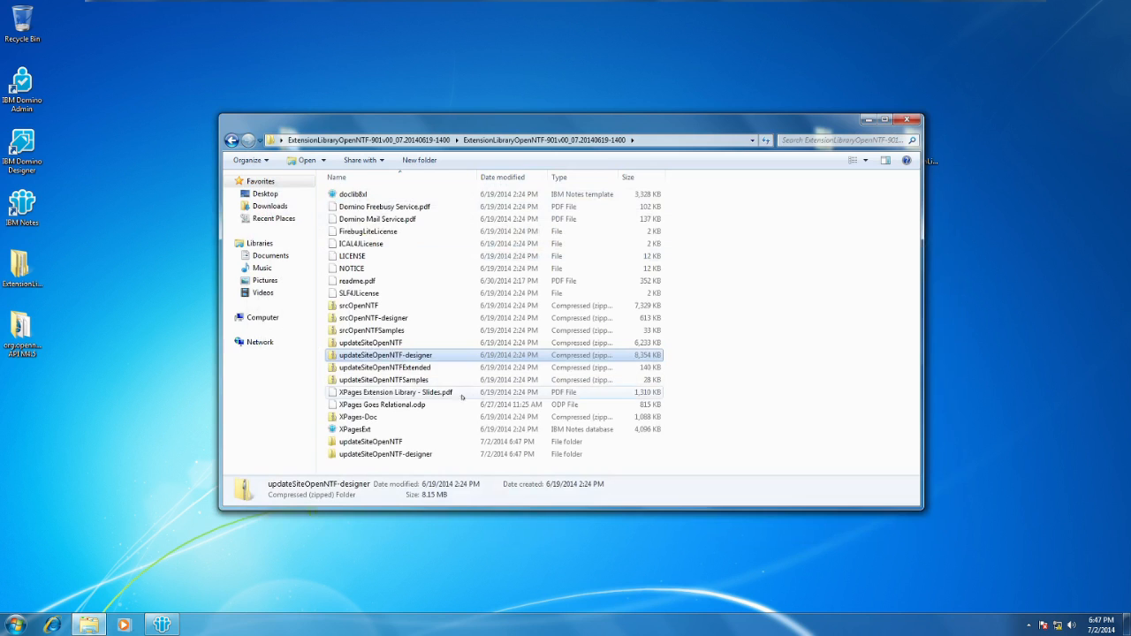
Examine the XPagesExt database, the doclib8xl template and the source archives in the Extension Library folder, and close the folder.
click(411, 430)
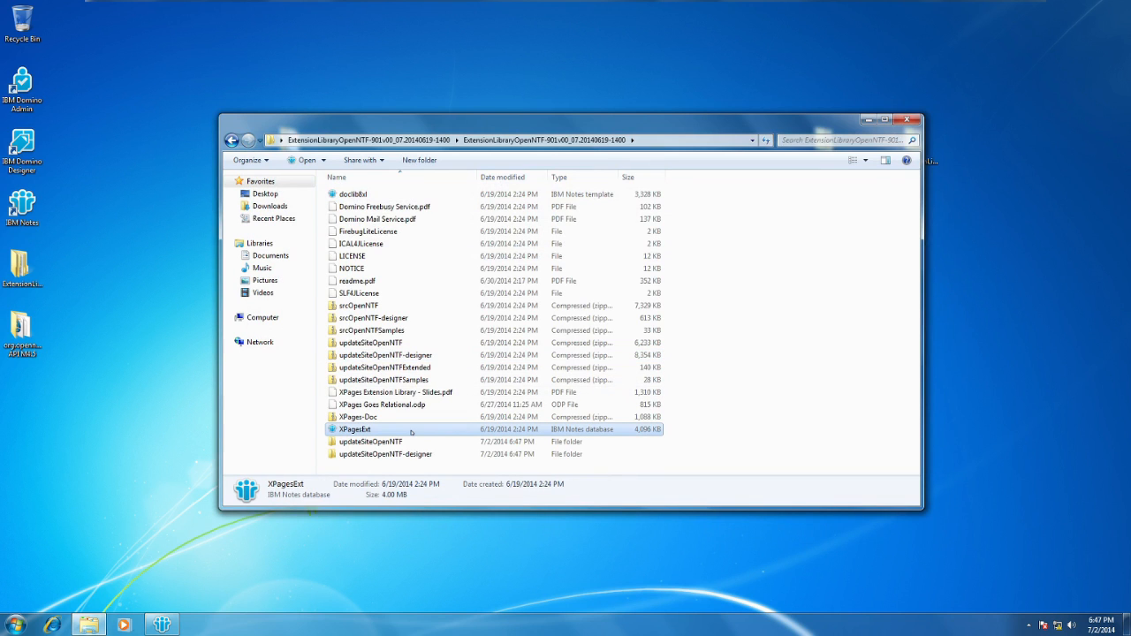
click(440, 192)
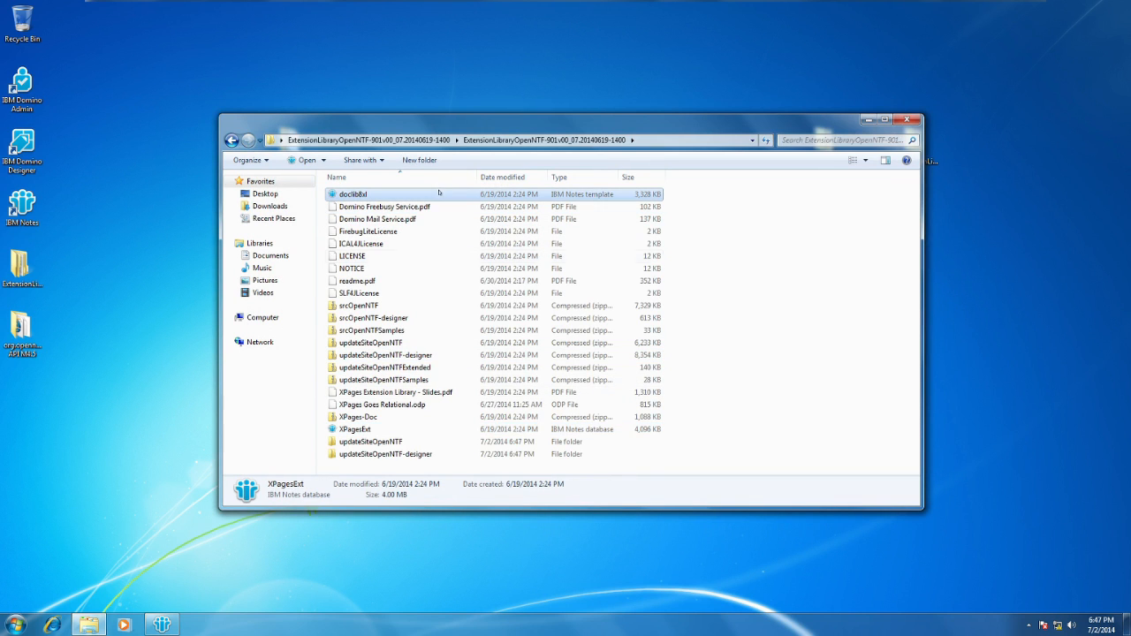
click(415, 429)
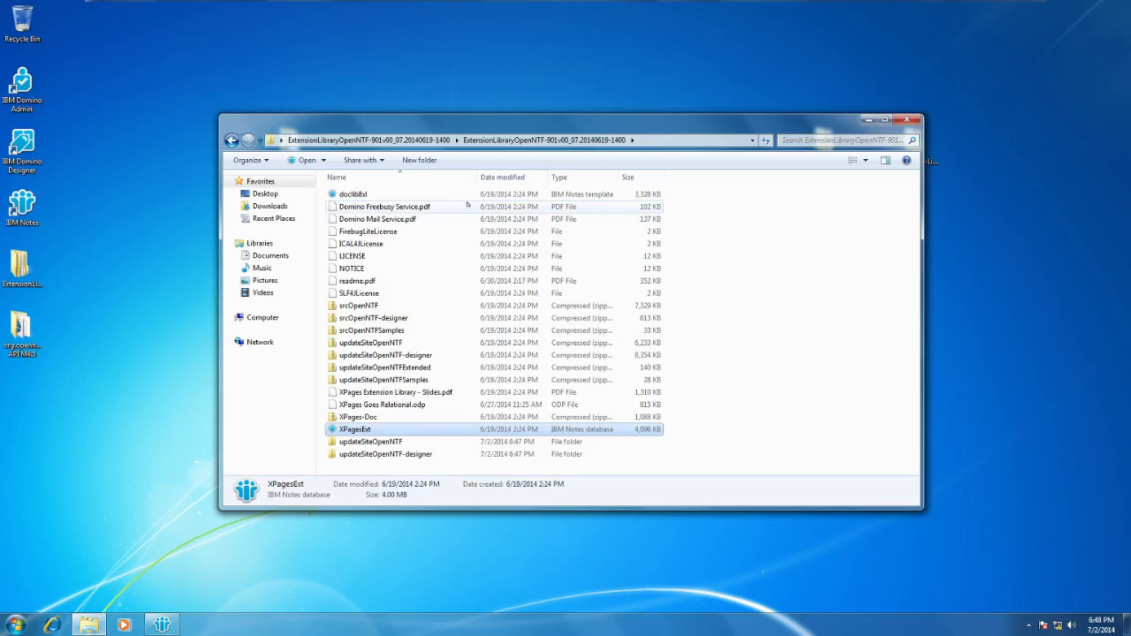
click(433, 193)
click(481, 431)
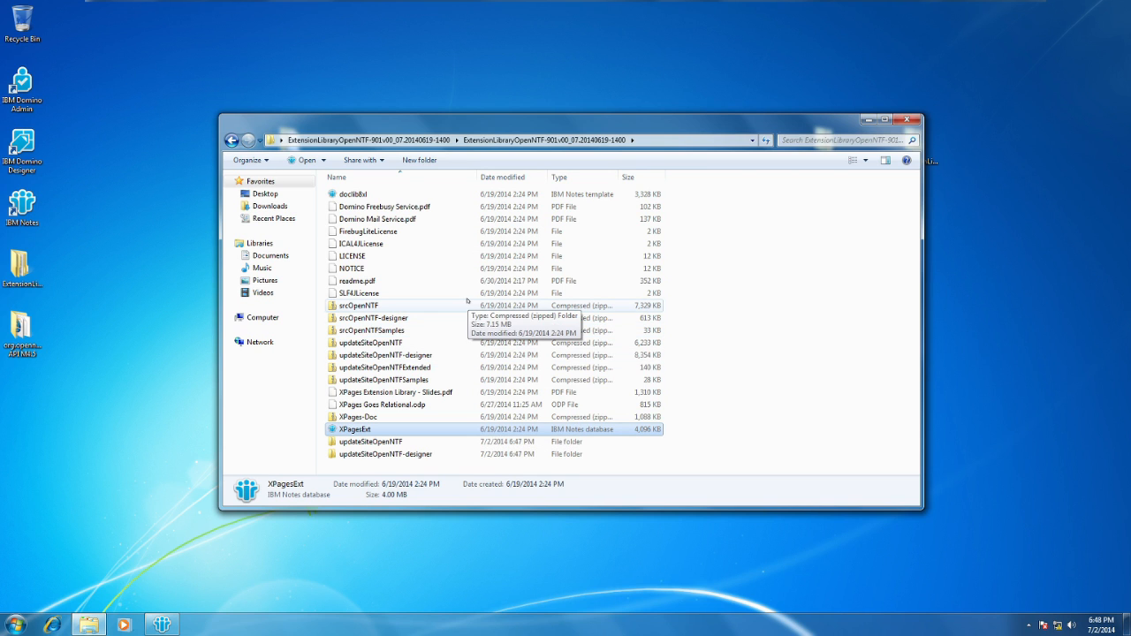
click(468, 304)
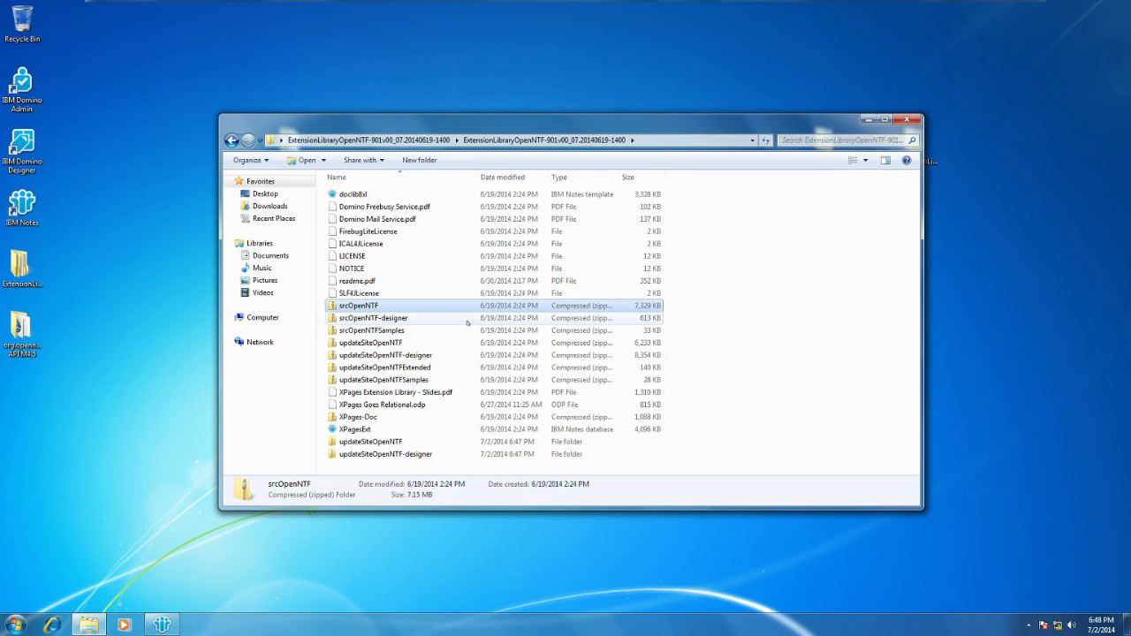
click(467, 329)
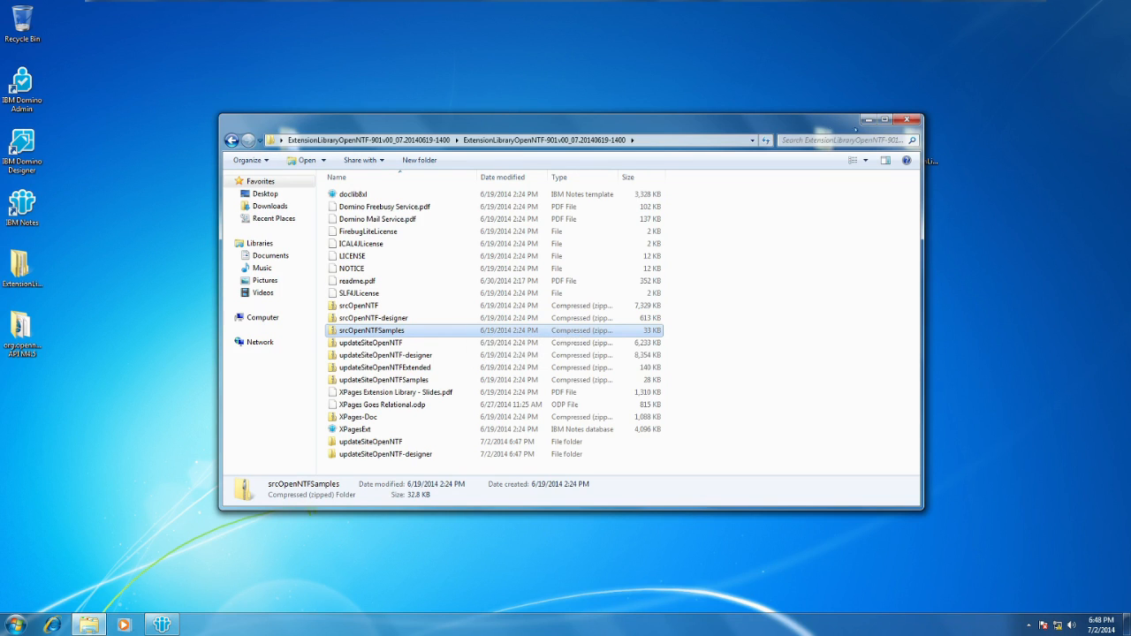
drag(815, 130, 754, 76)
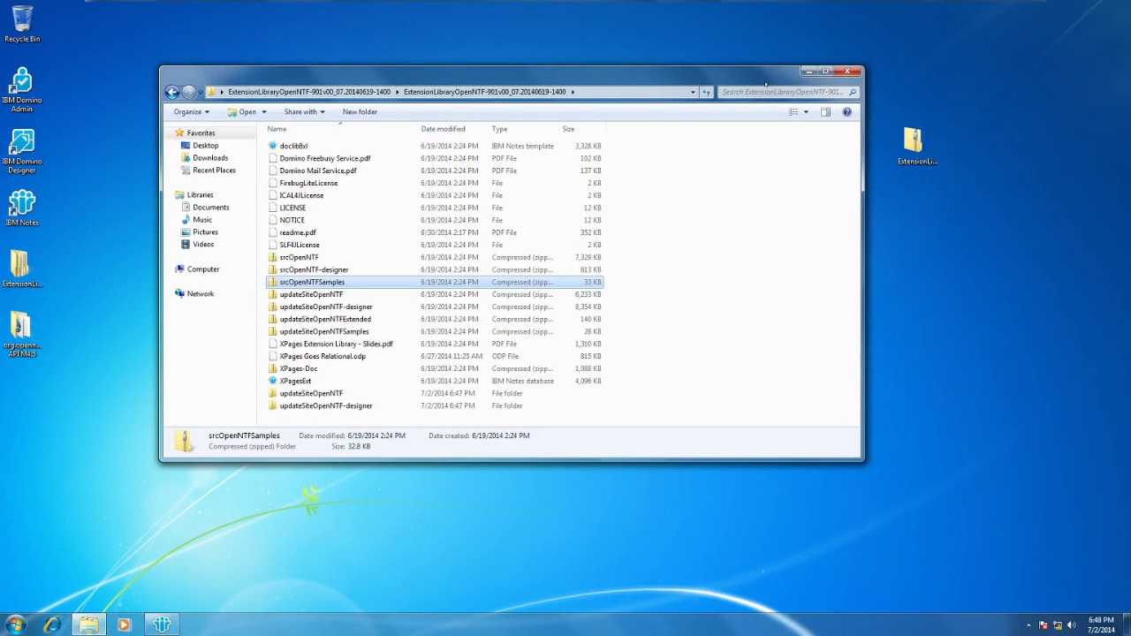
click(848, 70)
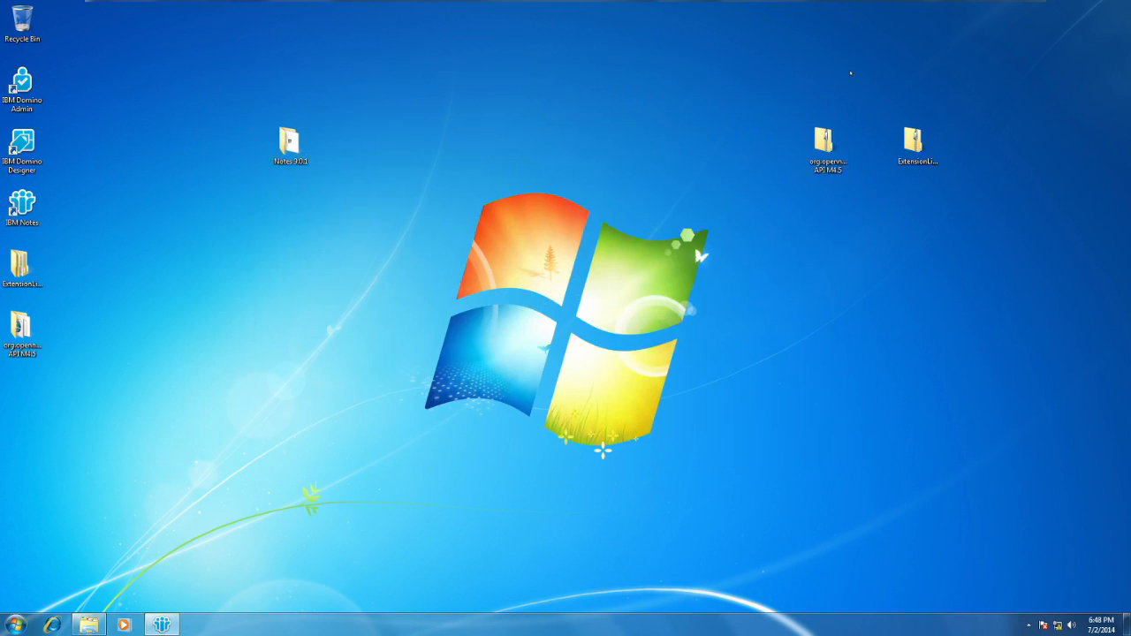
Extract the org.openntf.domino.xsp.update archive from the org.openntf.domino API M4.5 folder to its default location, check its site file, and close both folders.
double_click(25, 332)
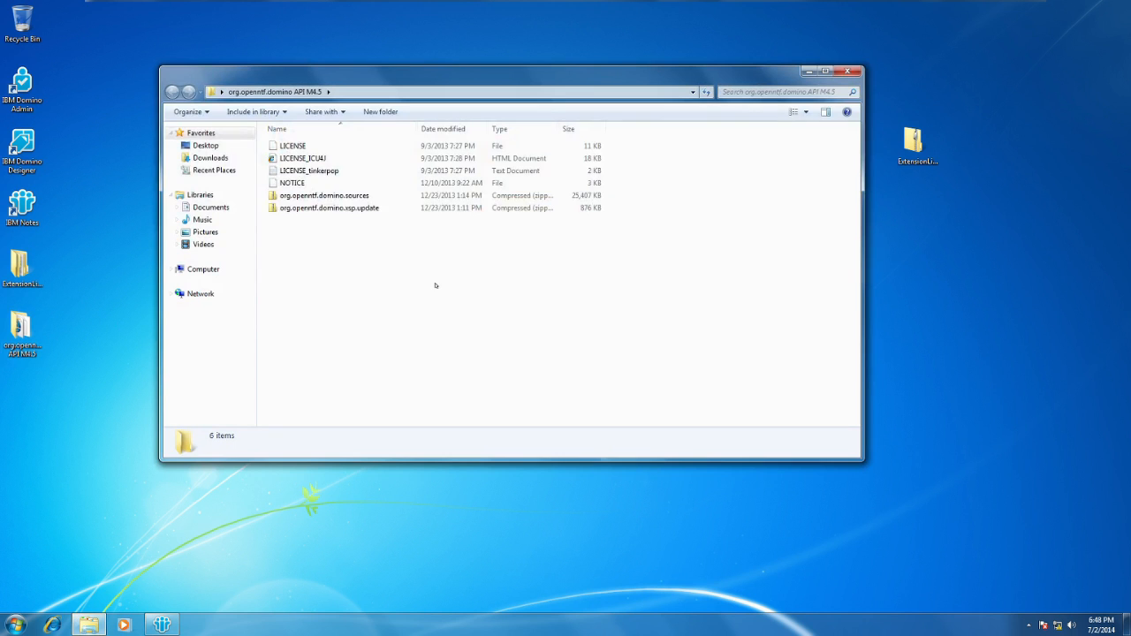
right_click(405, 211)
mouse_move(451, 310)
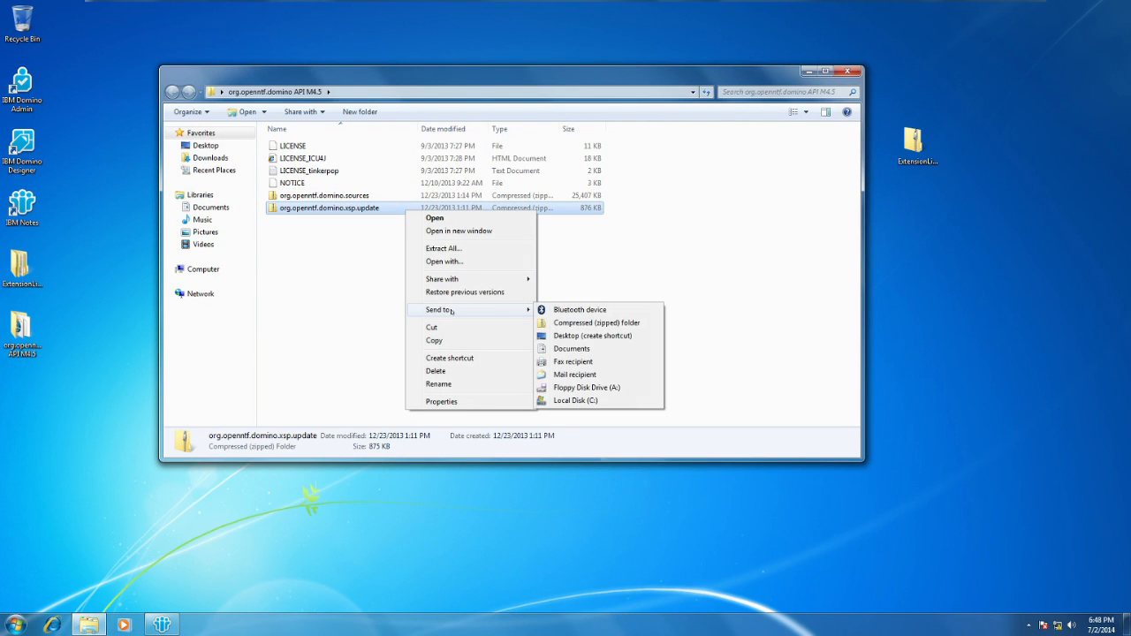
click(472, 249)
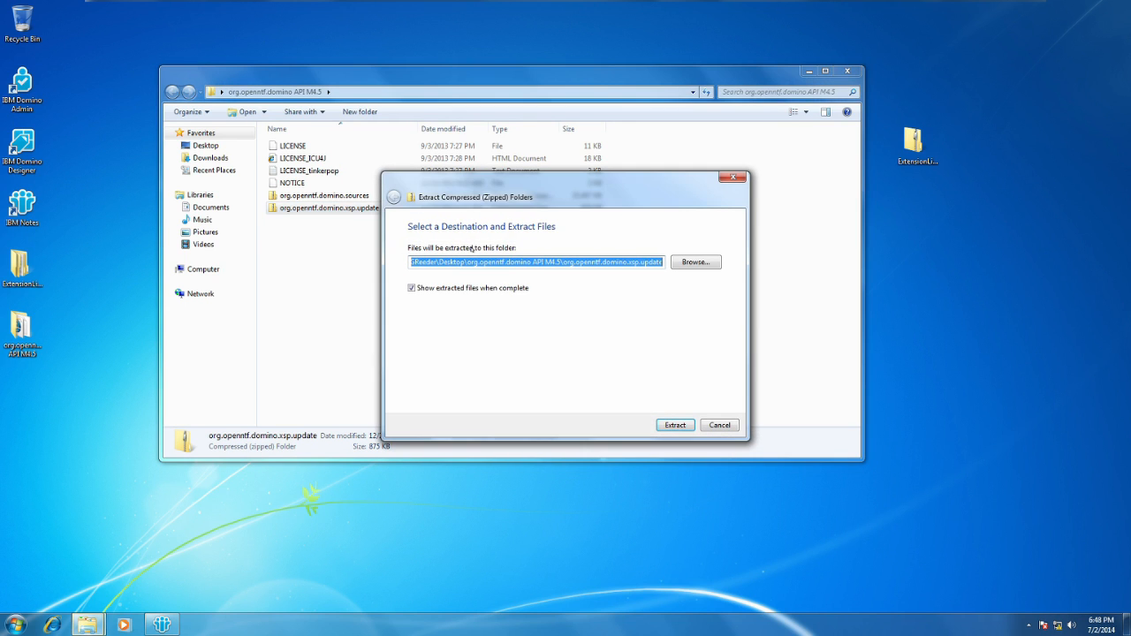
click(675, 424)
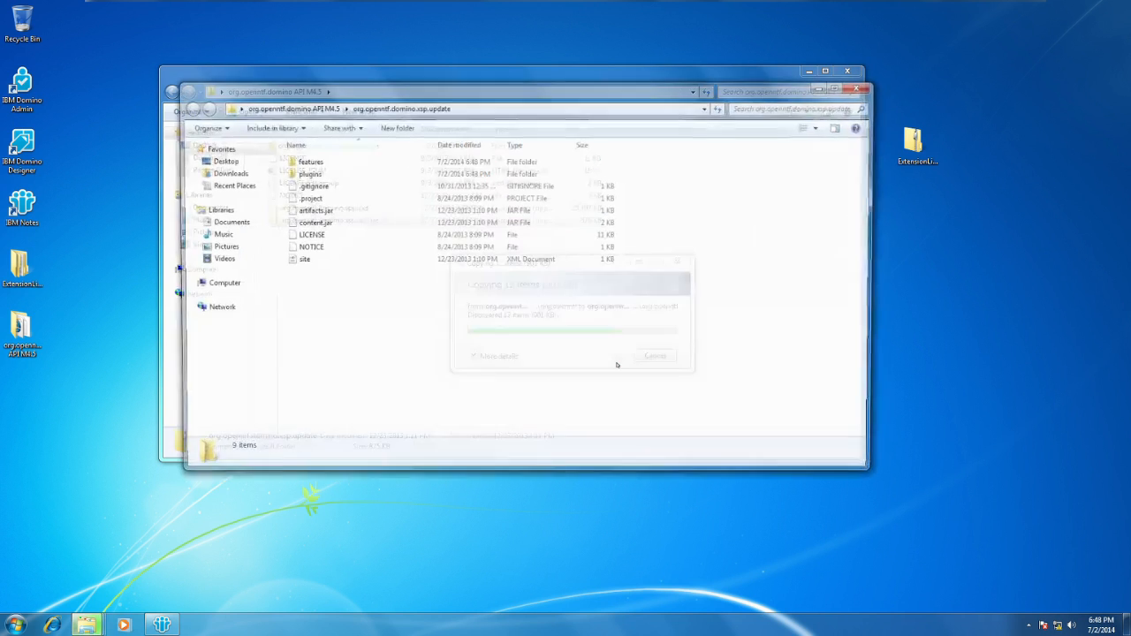
click(349, 260)
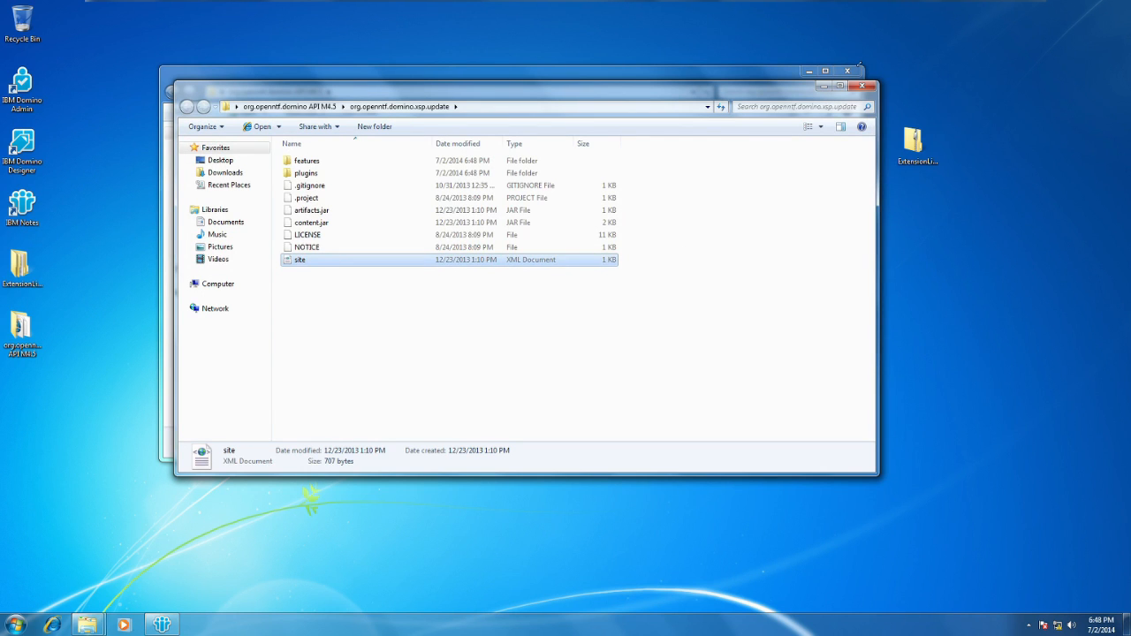
click(862, 86)
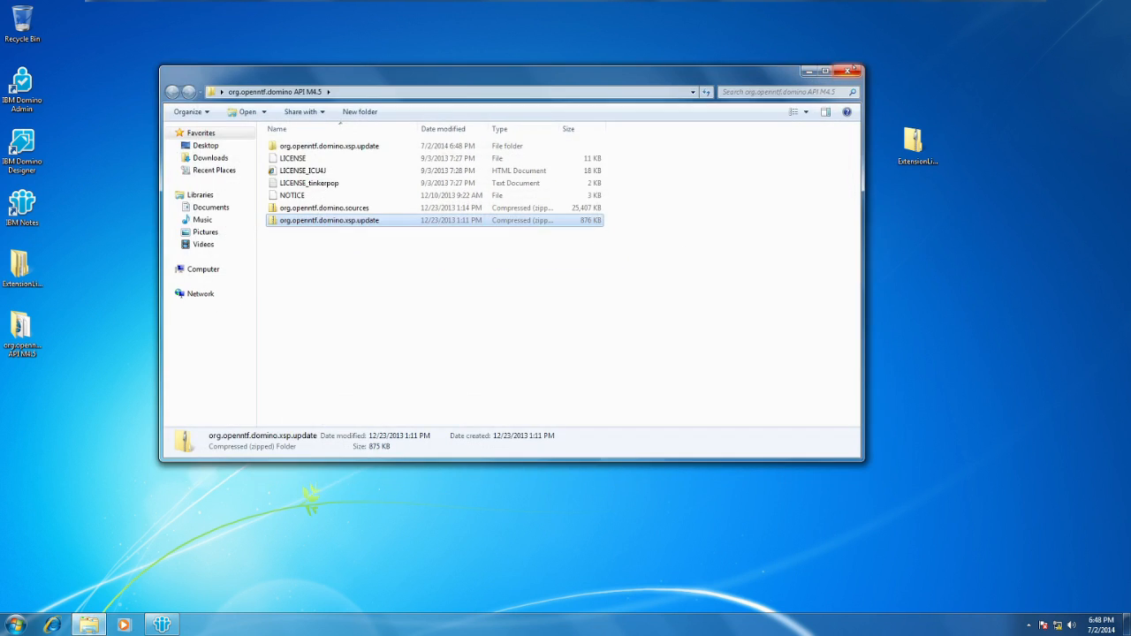
click(846, 71)
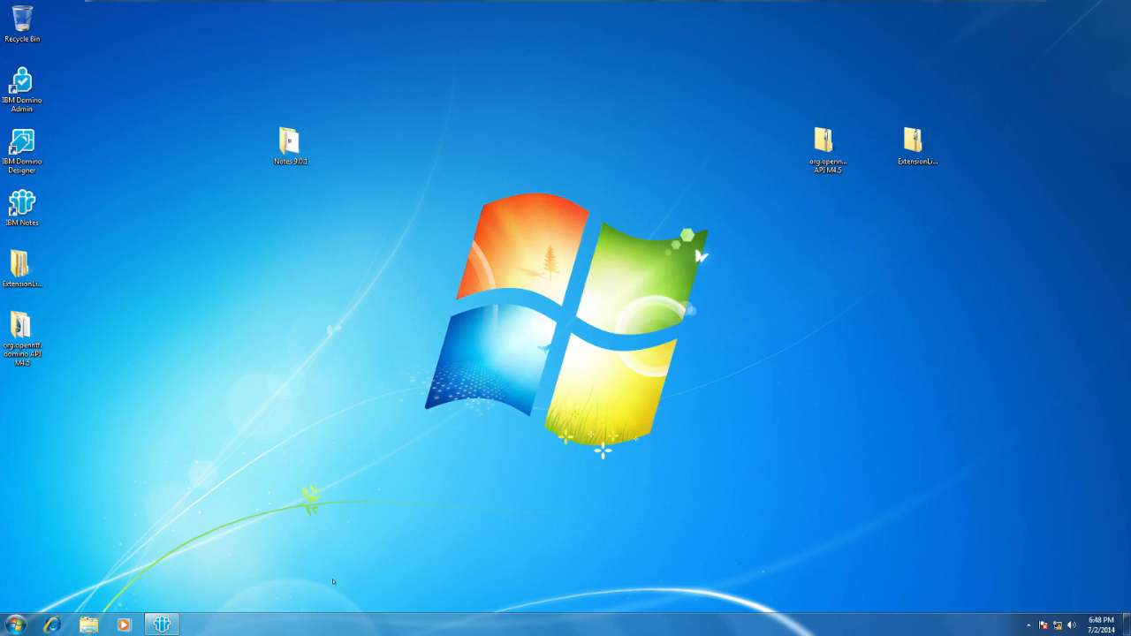
Switch to IBM Notes and open the ExtLibUpdateSite application from the workspace.
mouse_move(161, 626)
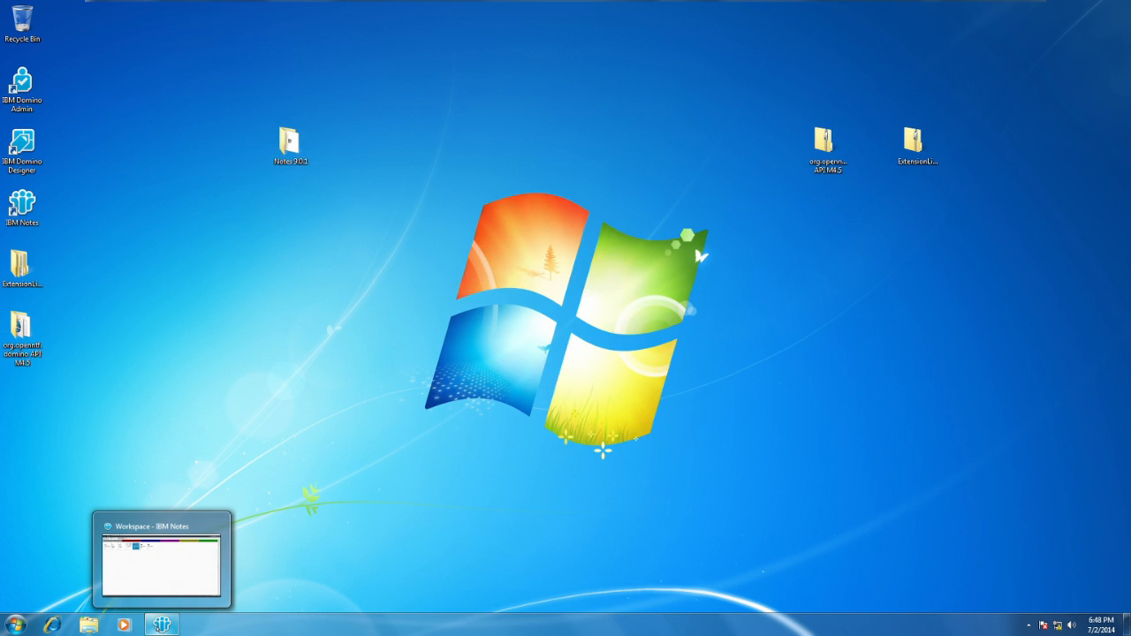
mouse_move(160, 577)
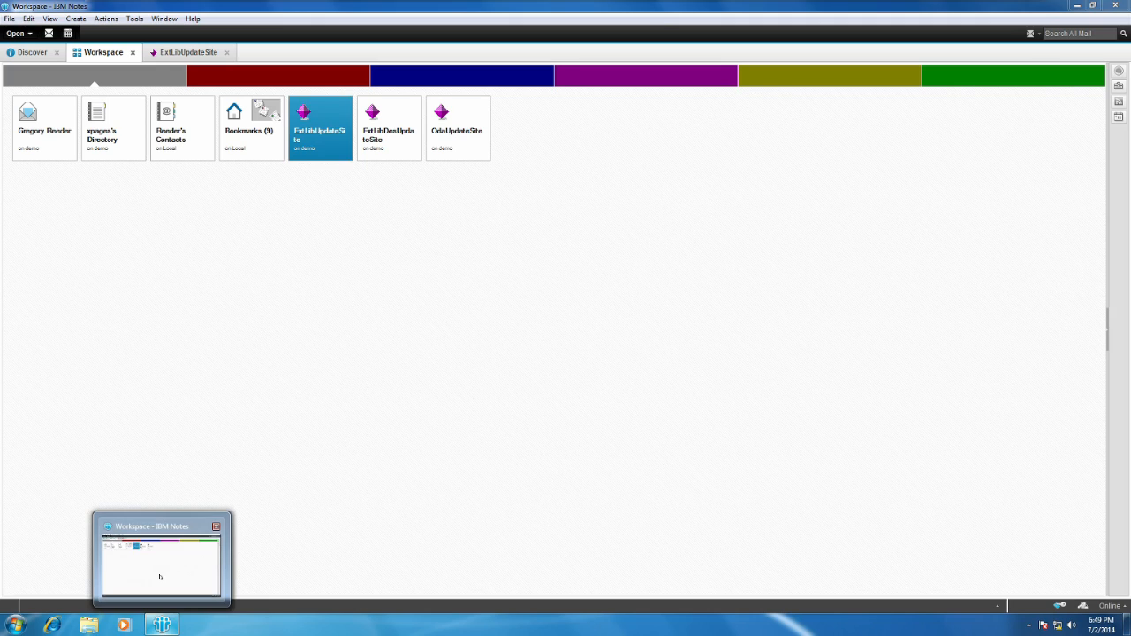
click(160, 577)
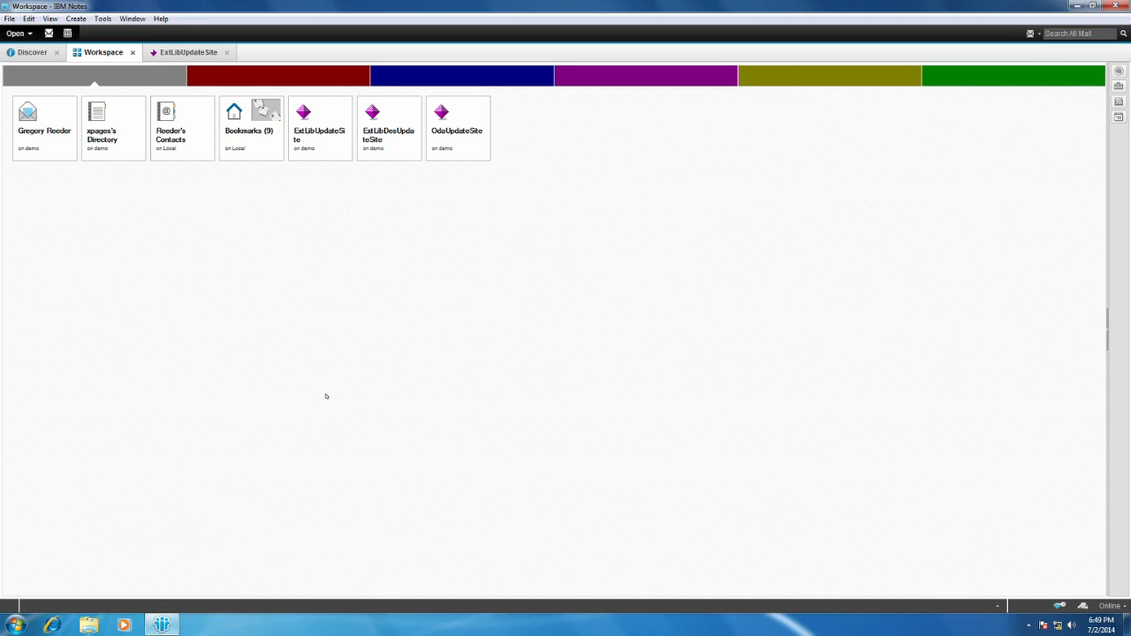
click(321, 185)
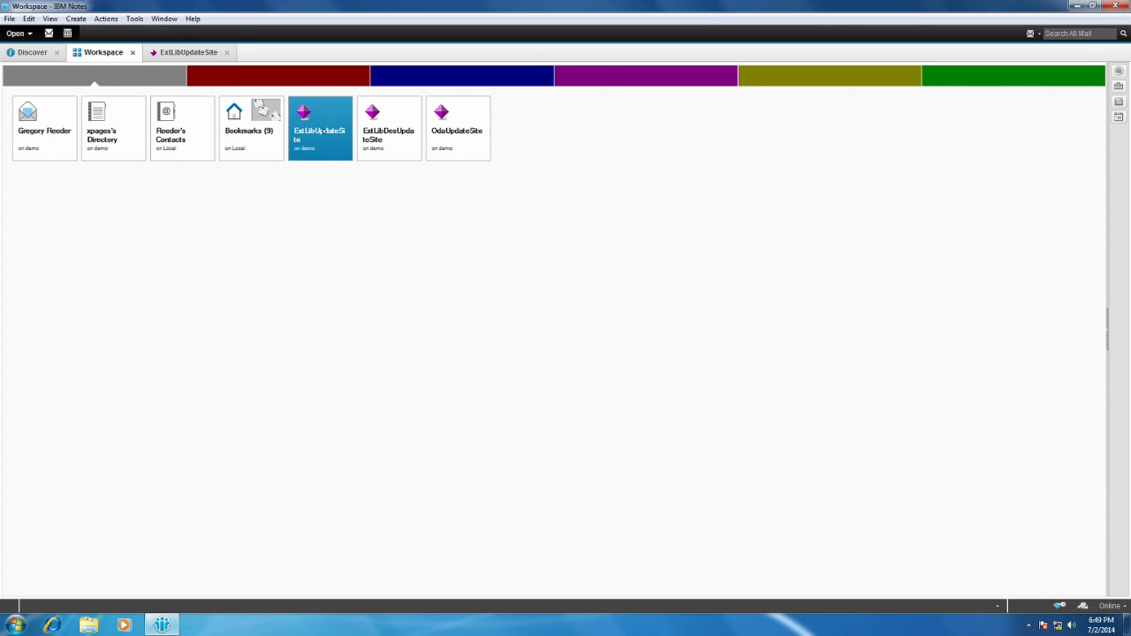
double_click(319, 131)
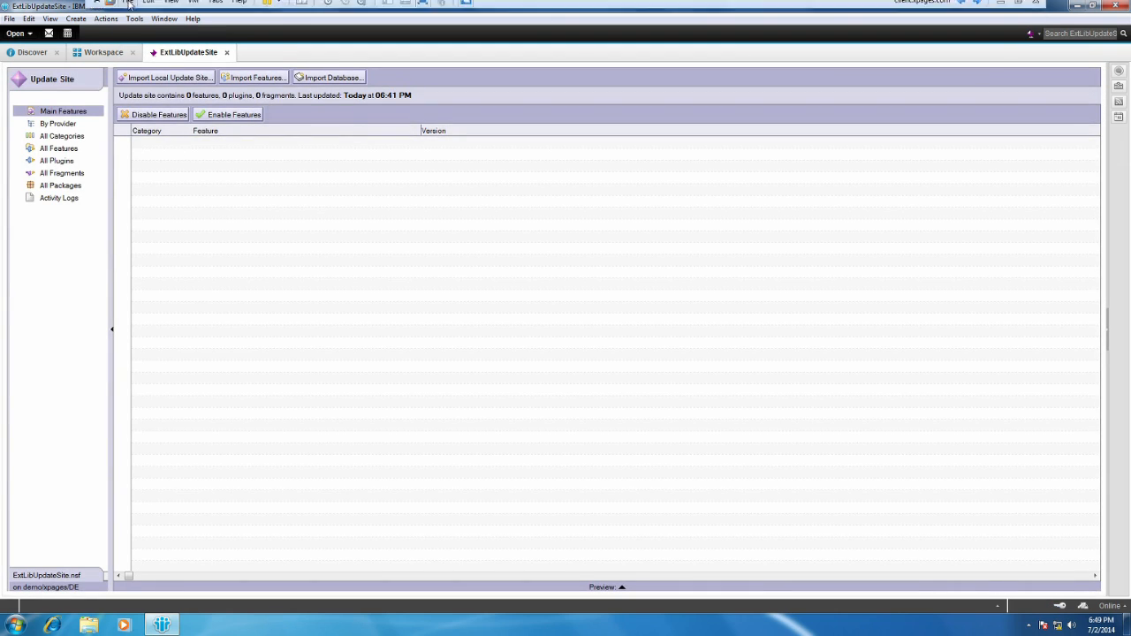
click(128, 8)
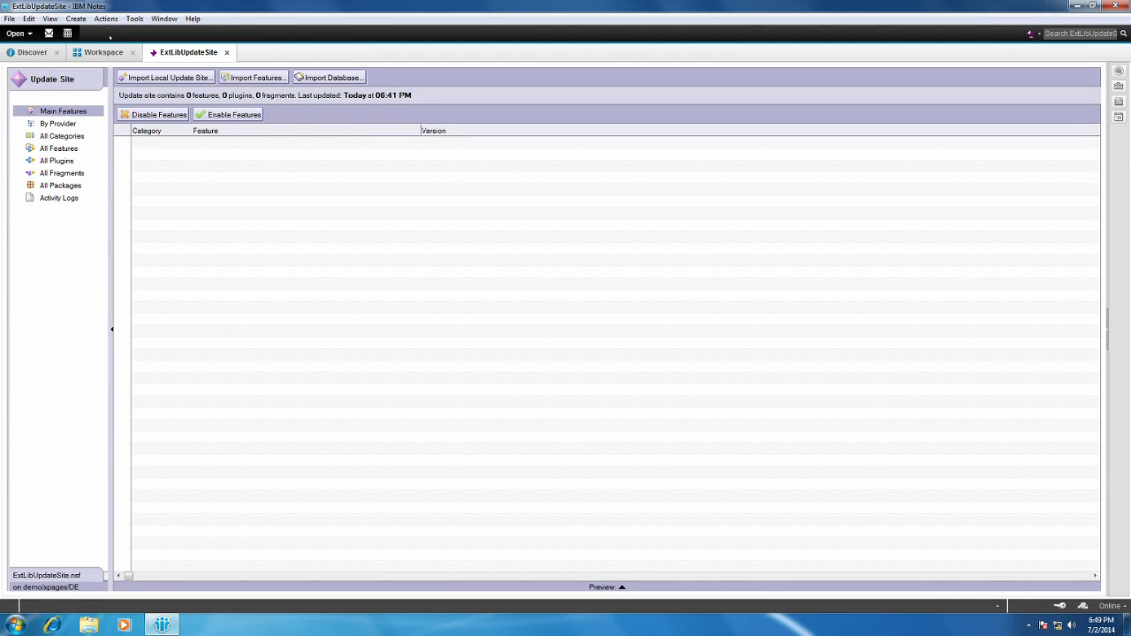
click(107, 20)
click(305, 32)
Import the local update site into ExtLibUpdateSite using the site file from the extracted updateSiteOpenNTF folder on the desktop.
click(168, 78)
click(646, 160)
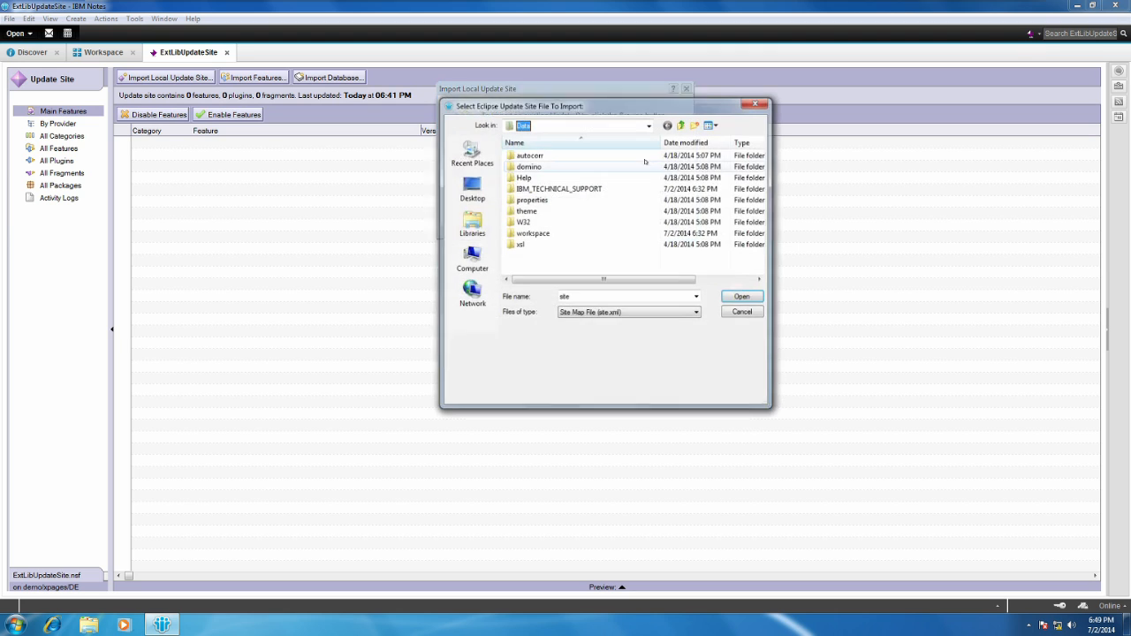
click(471, 187)
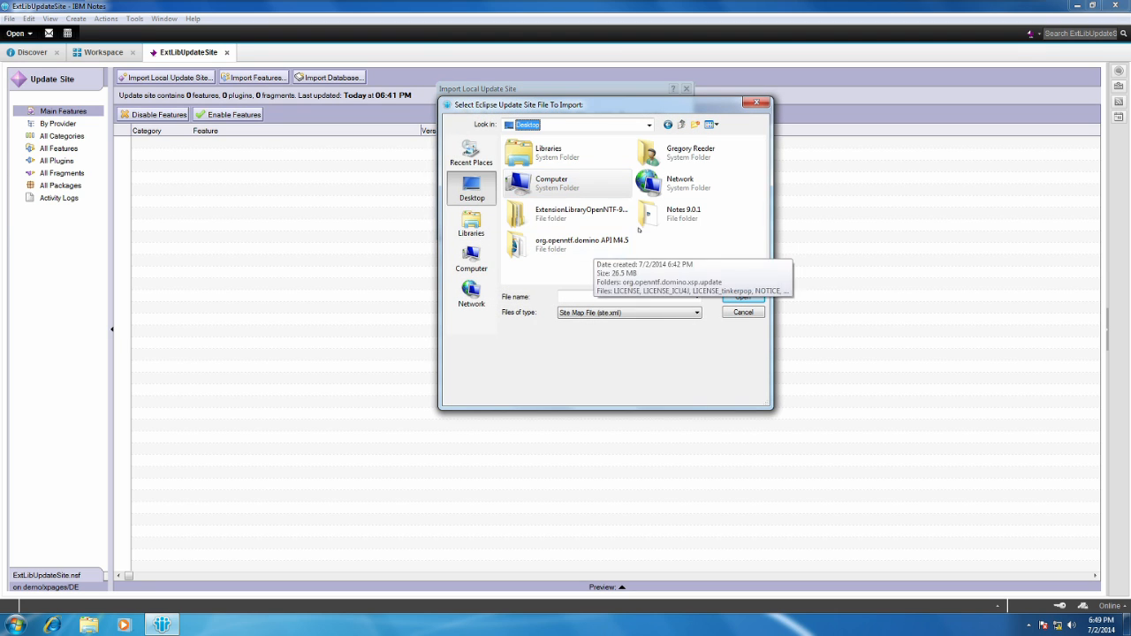
double_click(590, 210)
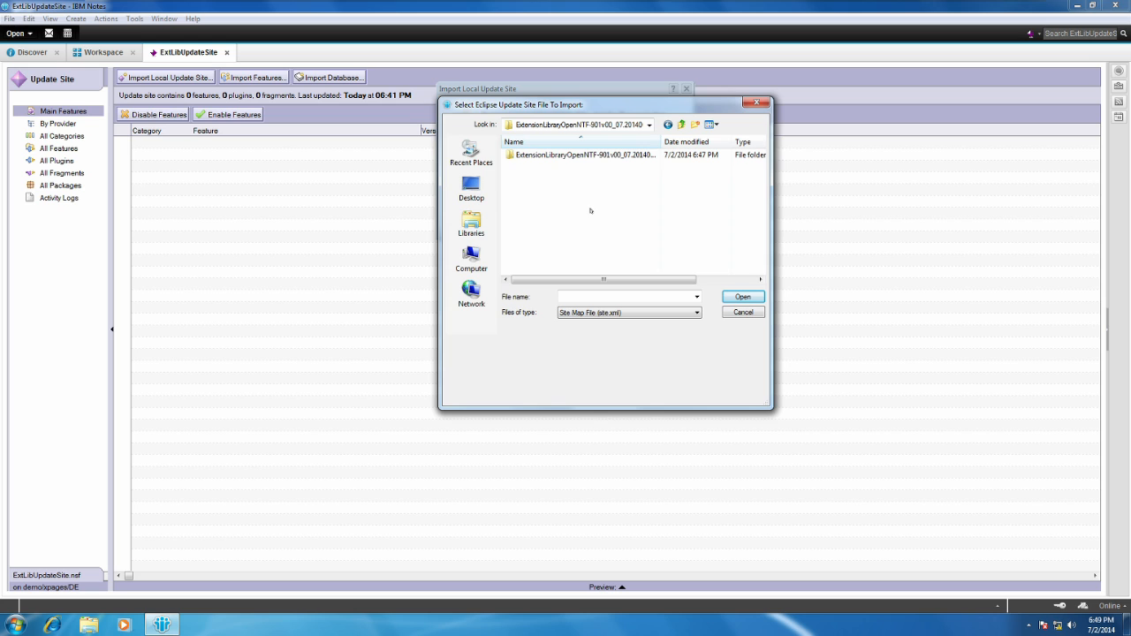
double_click(590, 156)
click(590, 155)
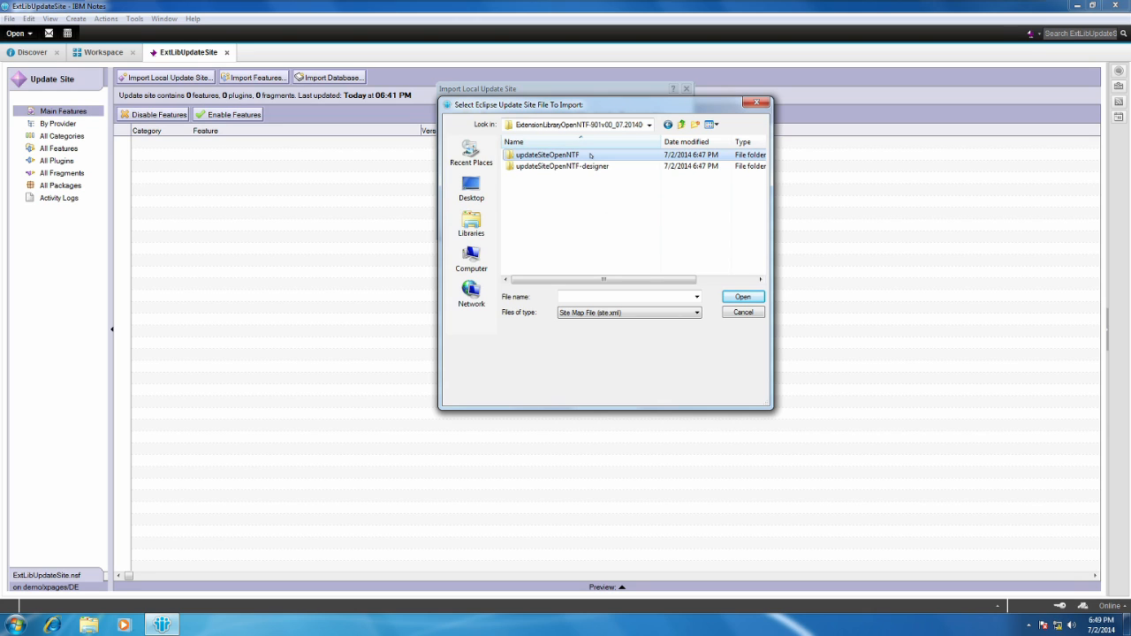
double_click(590, 155)
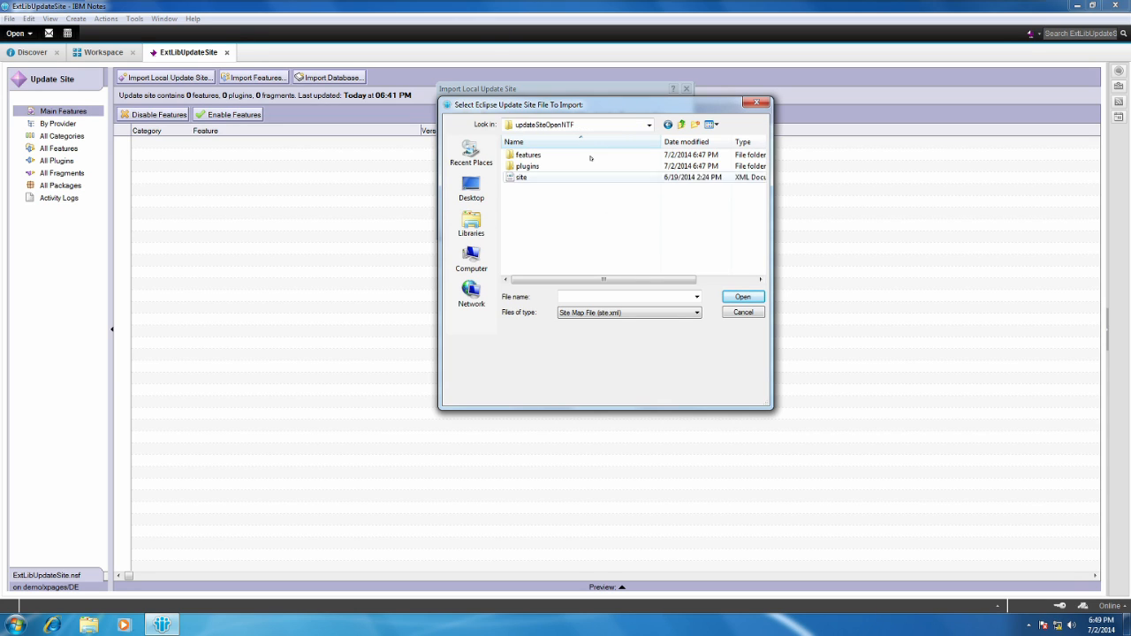
click(548, 178)
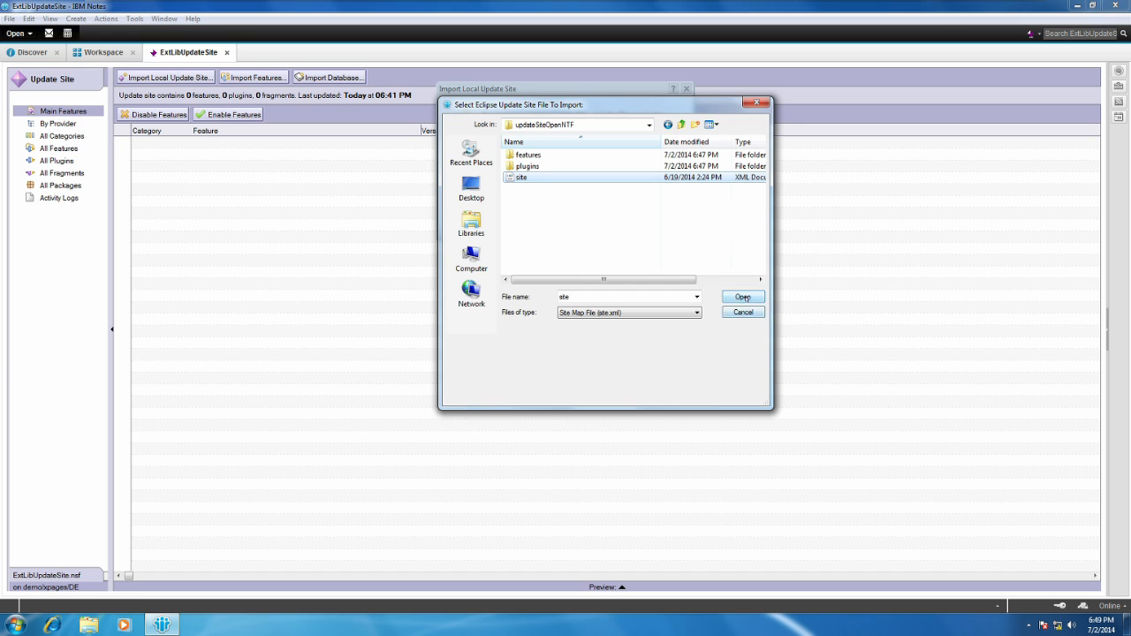
click(742, 297)
click(608, 226)
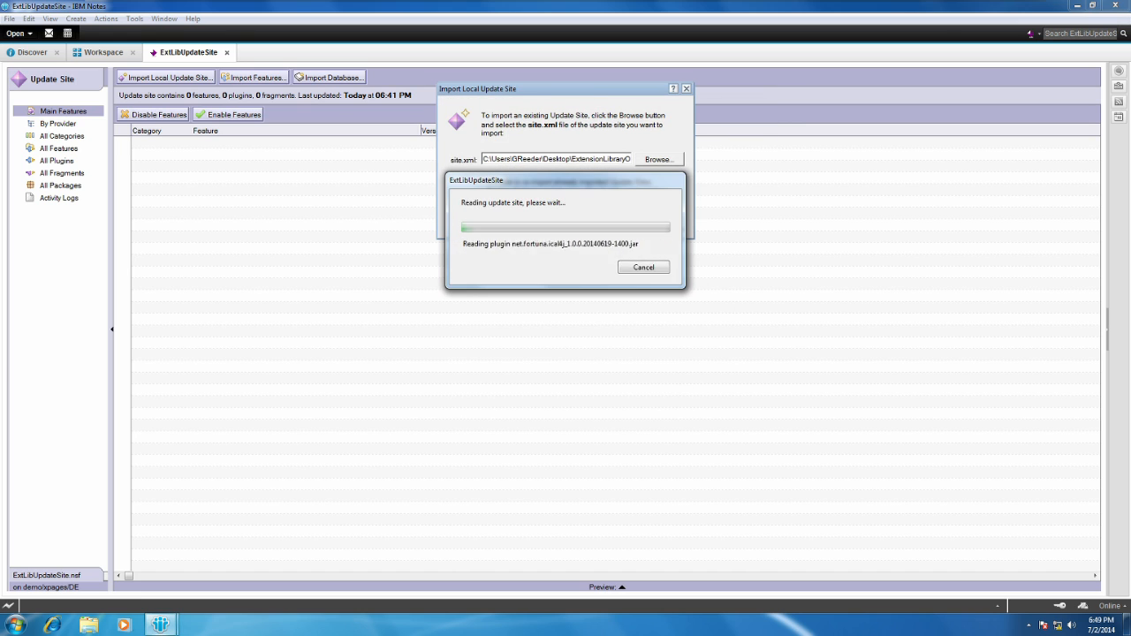
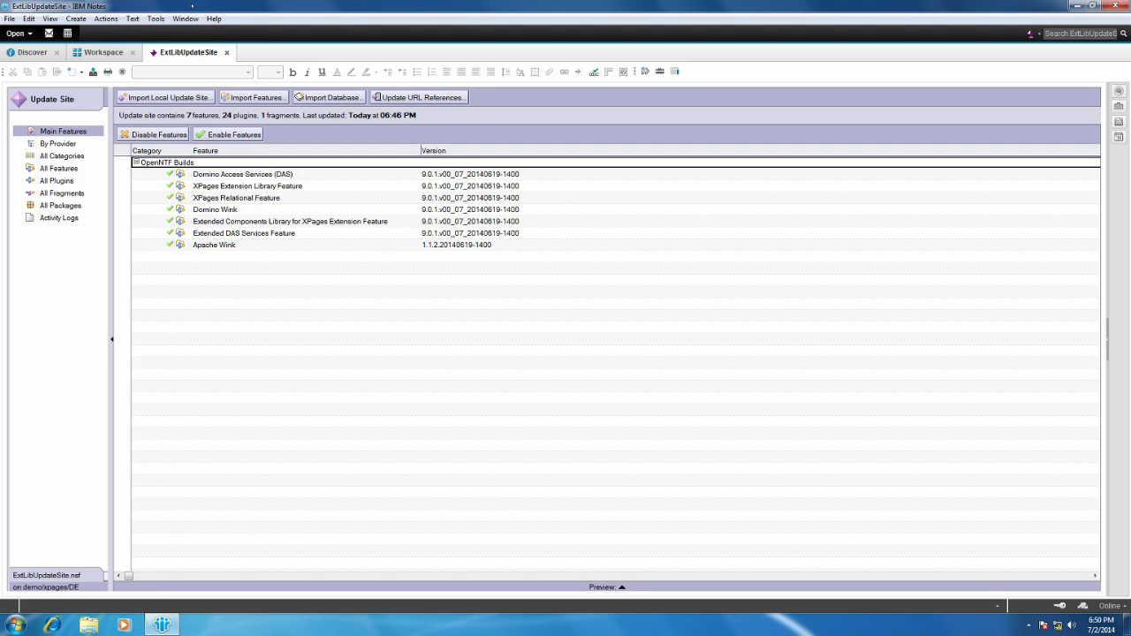
Sign all content in the ExtLibUpdateSite update site with the current ID and close the application.
click(107, 18)
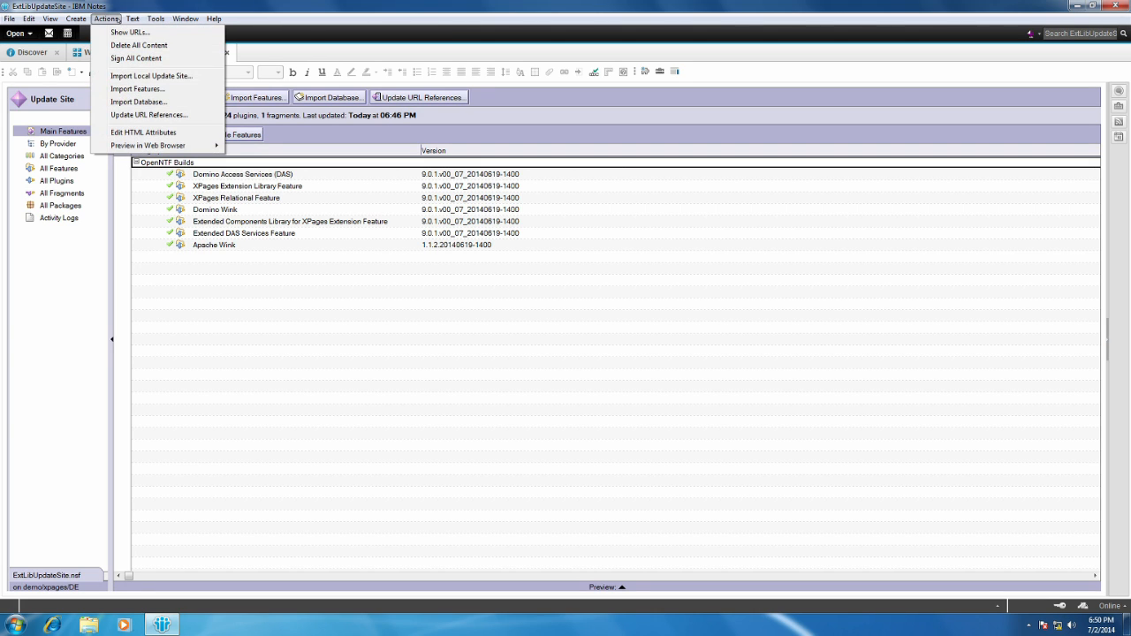
click(132, 59)
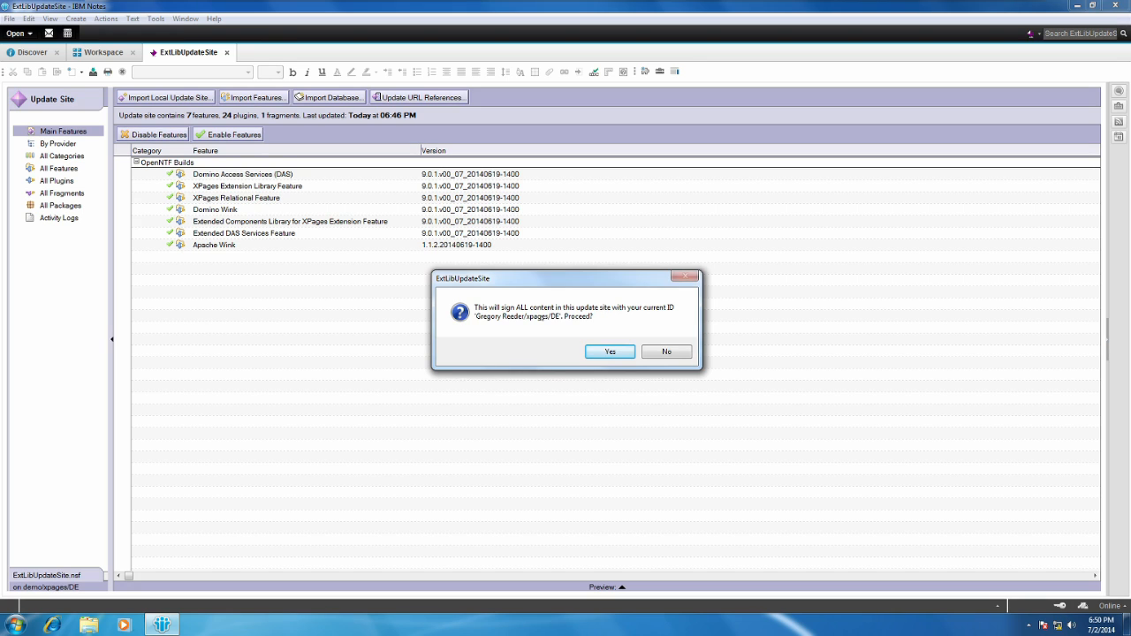
click(606, 351)
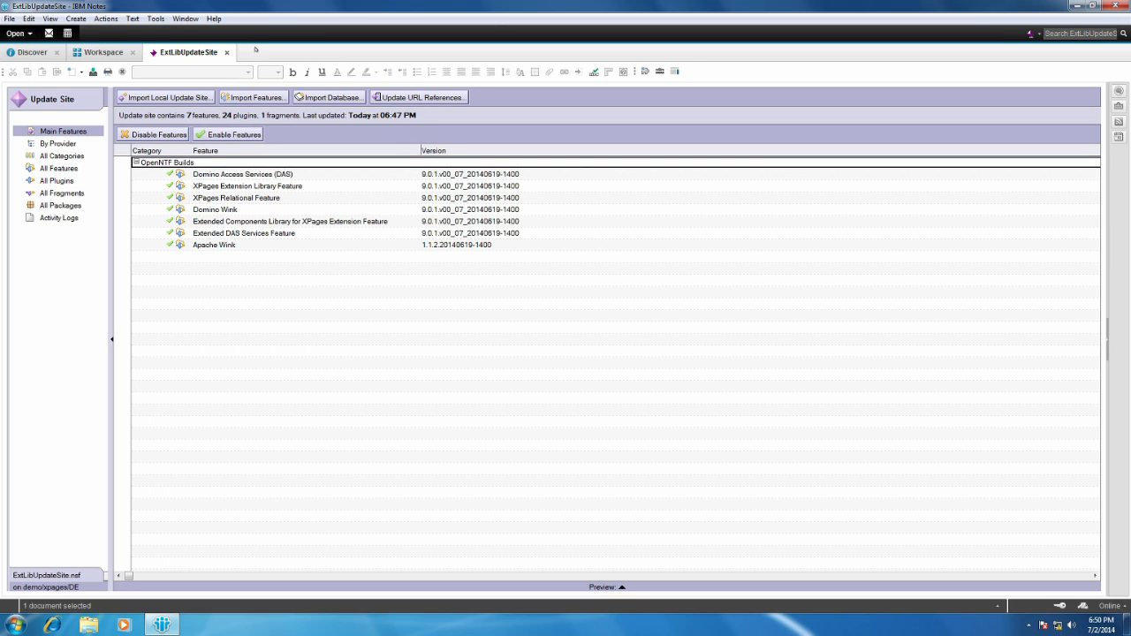
click(227, 53)
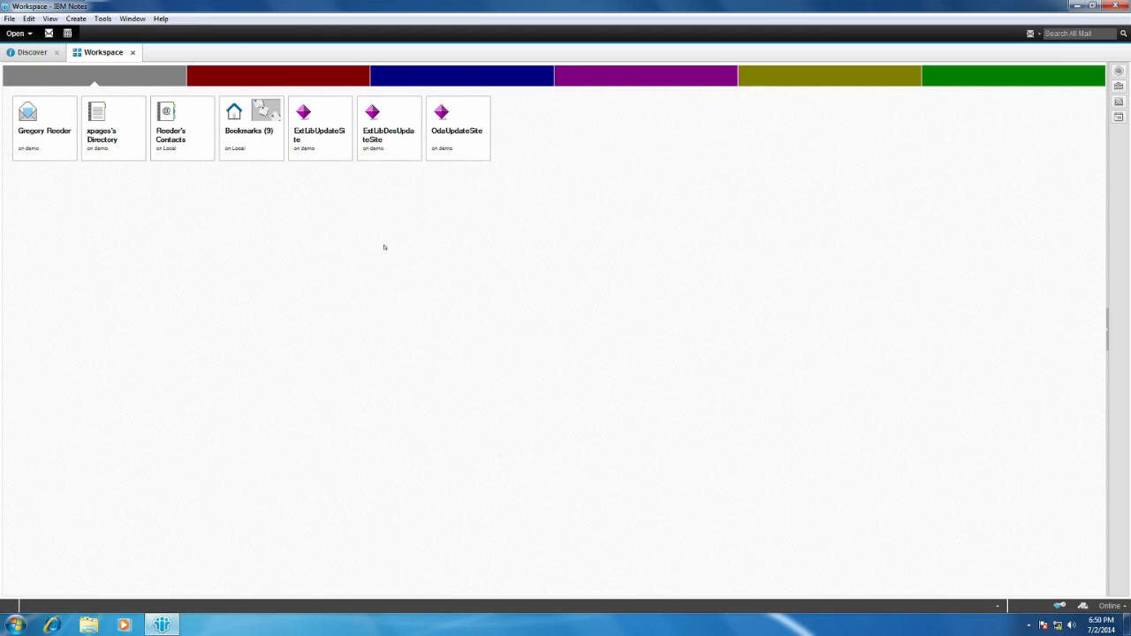
Copy the database title from the ExtLibUpdateSite application's properties and close the properties.
right_click(311, 143)
mouse_move(415, 205)
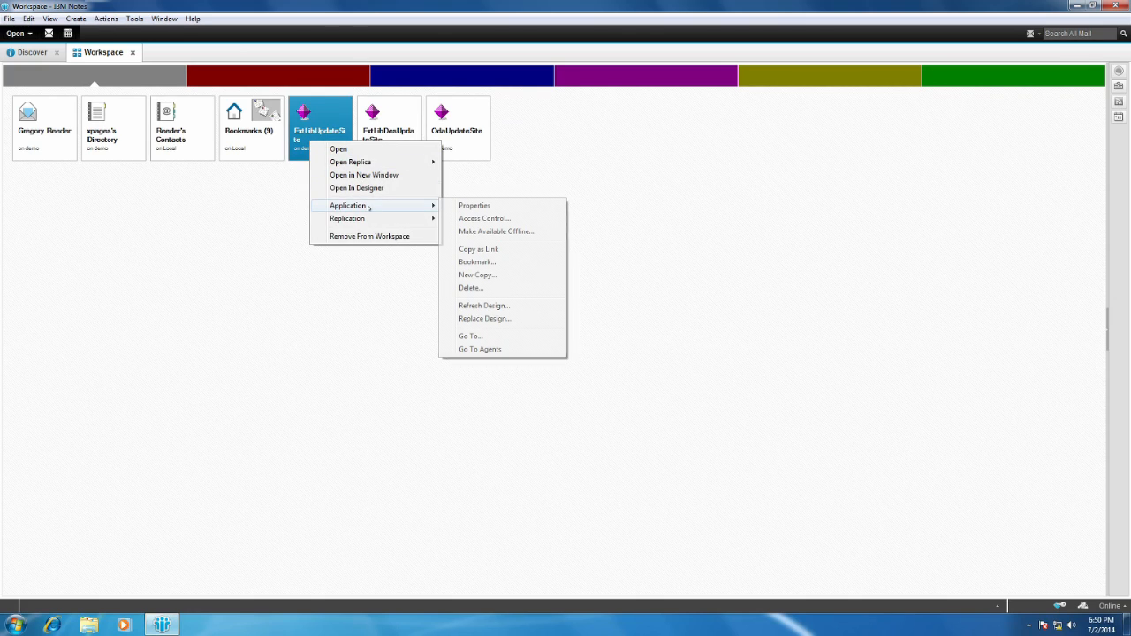
click(469, 205)
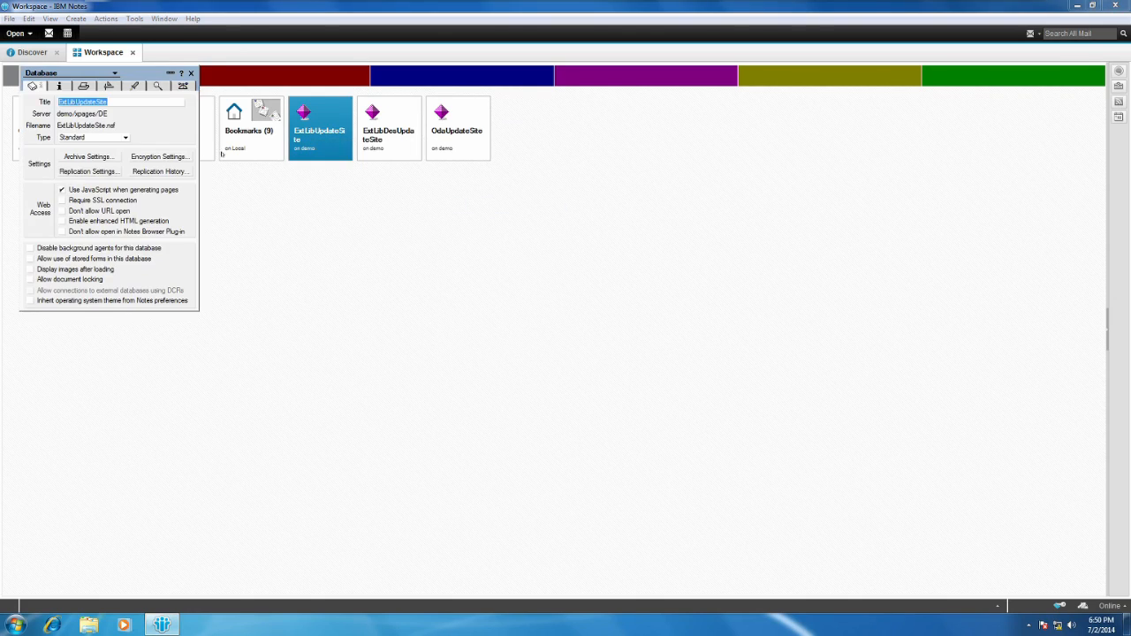
click(118, 104)
text(-)
drag(109, 102, 57, 103)
click(190, 73)
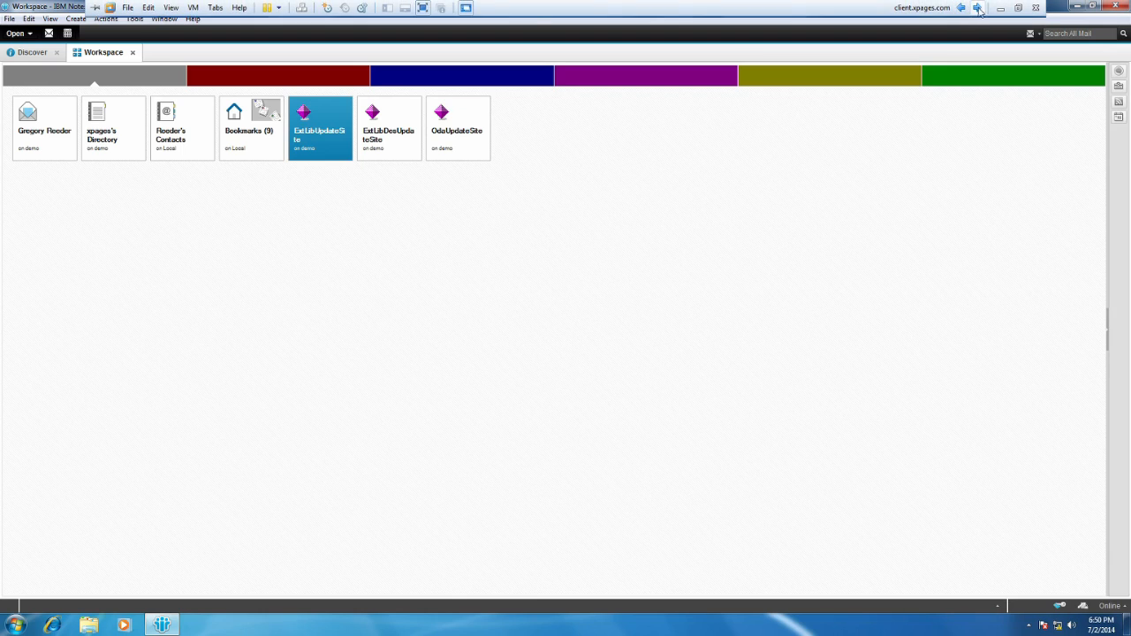
Switch to the demo server's virtual machine and open the notes configuration file from C:\IBM\Domino.
click(978, 8)
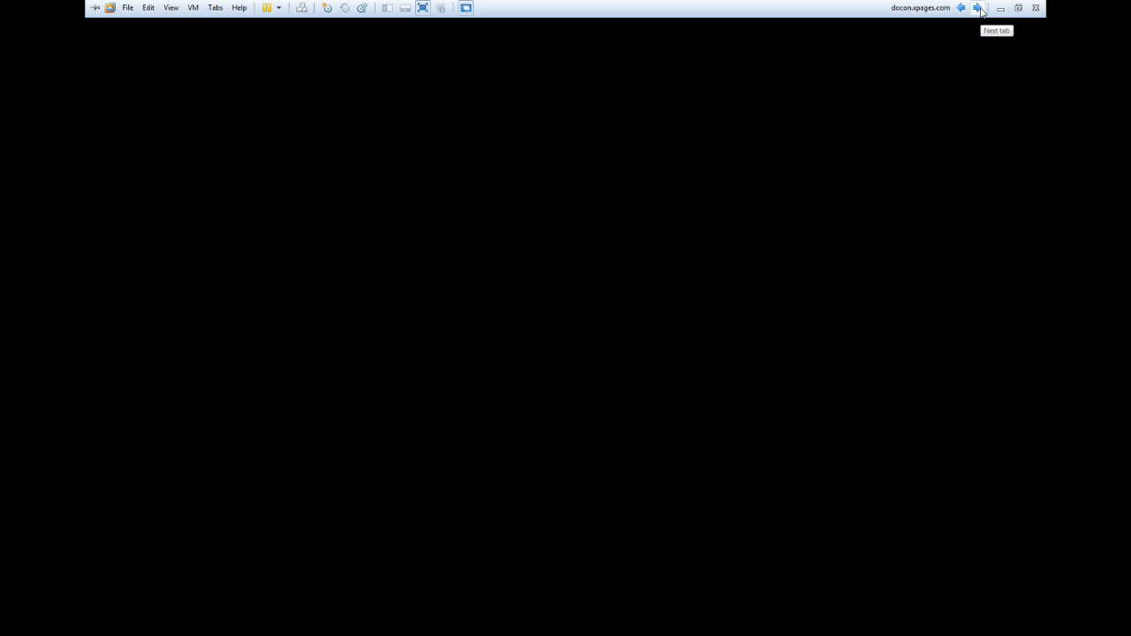
click(979, 9)
click(979, 9)
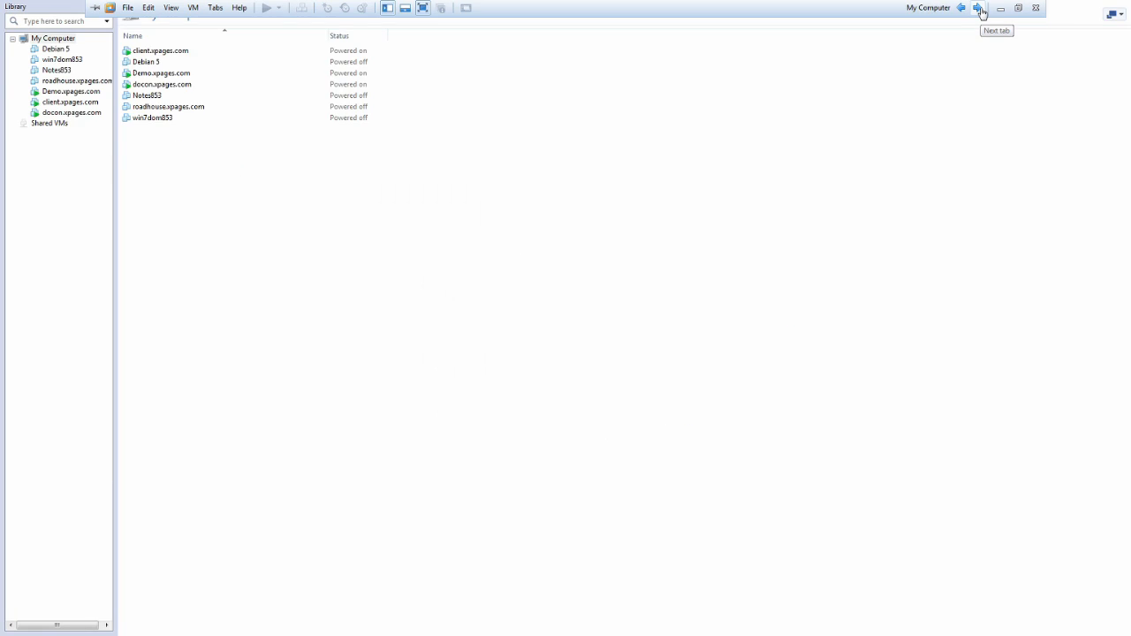
click(979, 9)
click(979, 8)
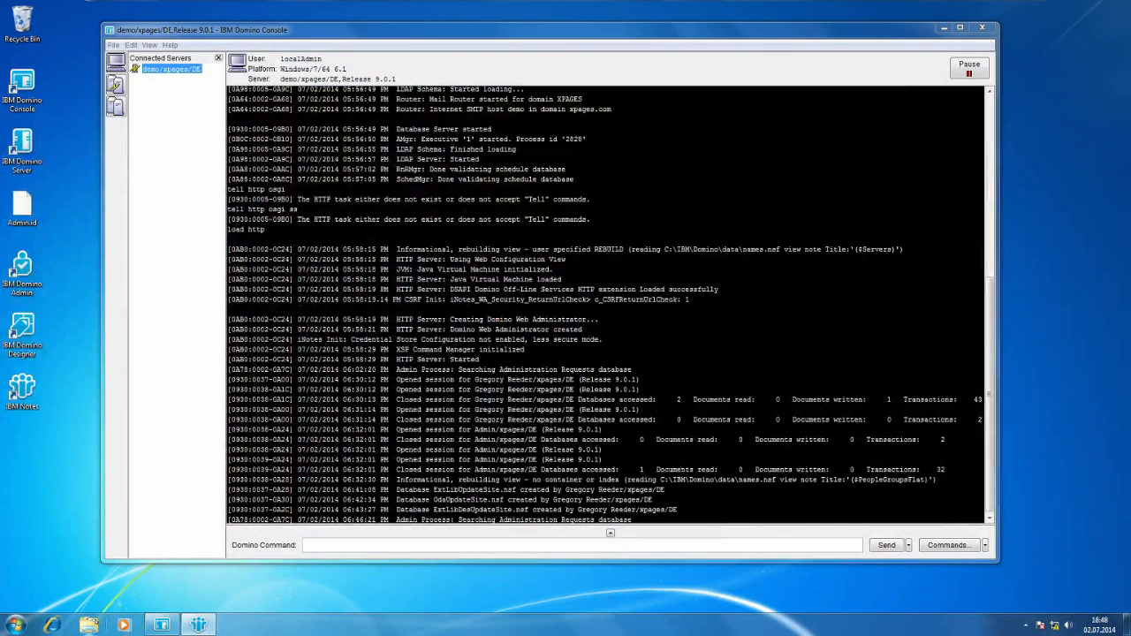
click(88, 625)
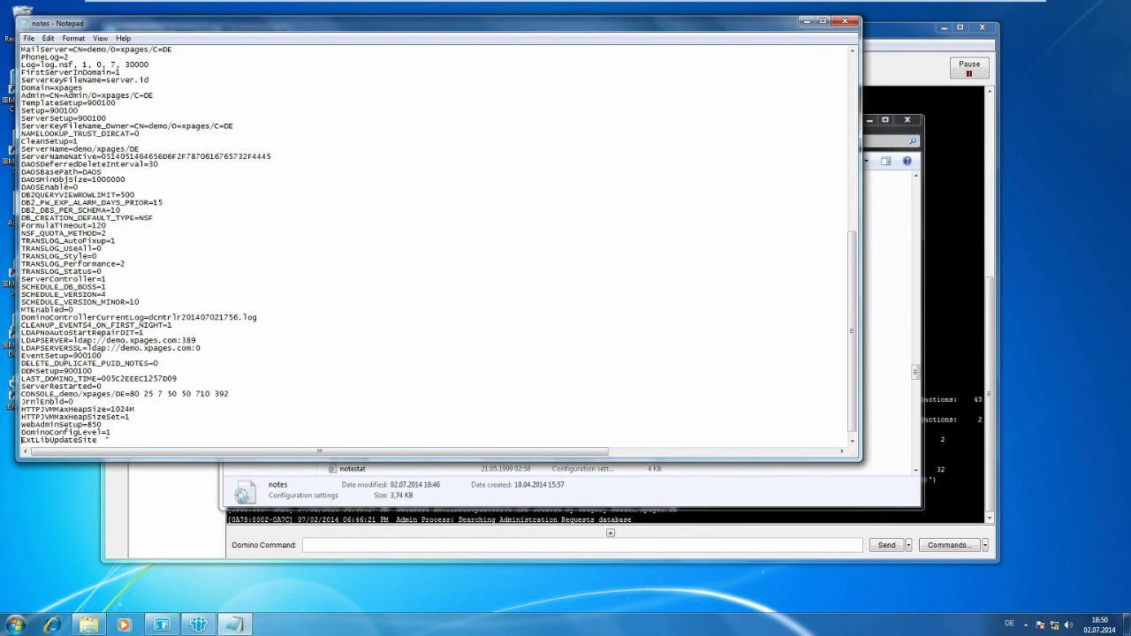
Complete the last line of the configuration file as OSGI_HTTP_DYNAMIC_BUNDLES=ExtLibUpdateSite, save the file, and minimize it and the Domino folder.
text(OSGI_HTTP_)
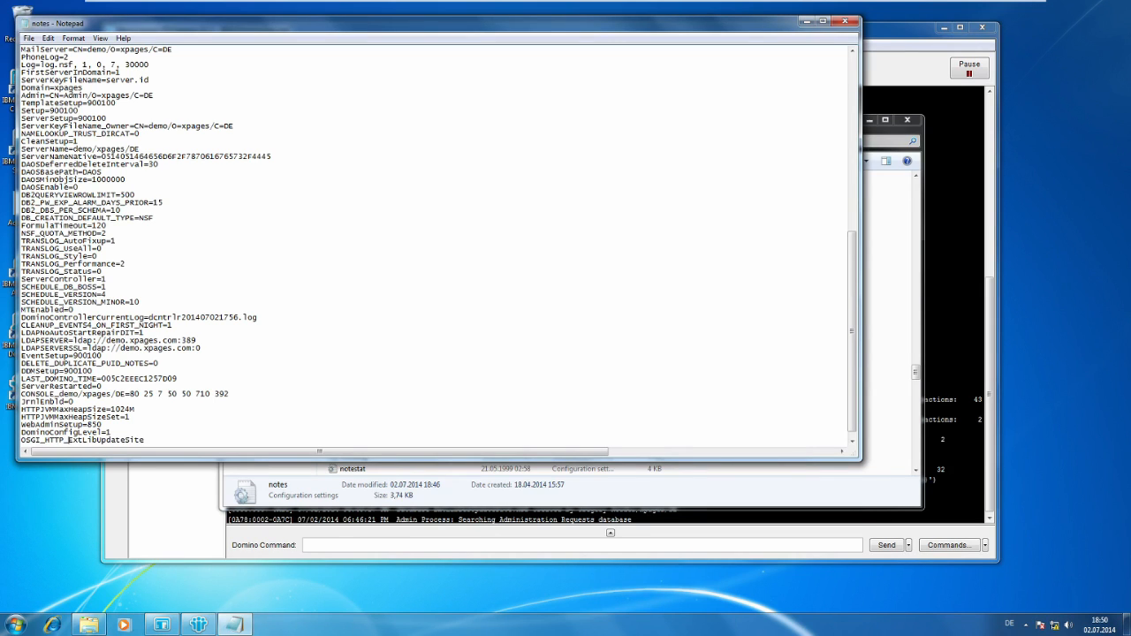
text(DYNAMIC_Bu)
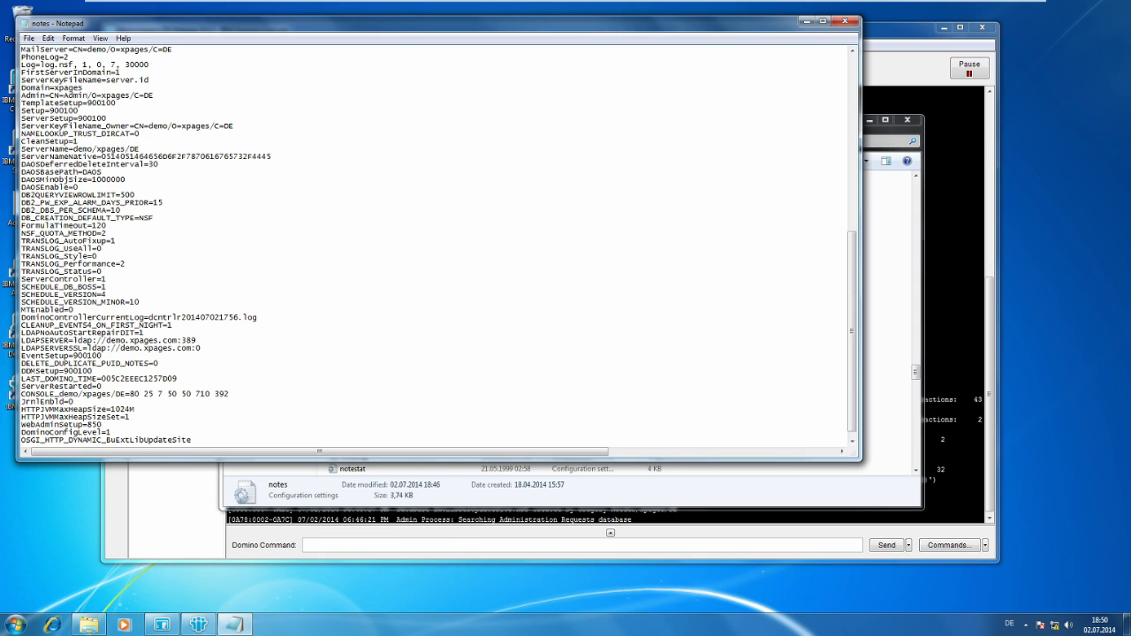
text(NDLES=)
key(Down)
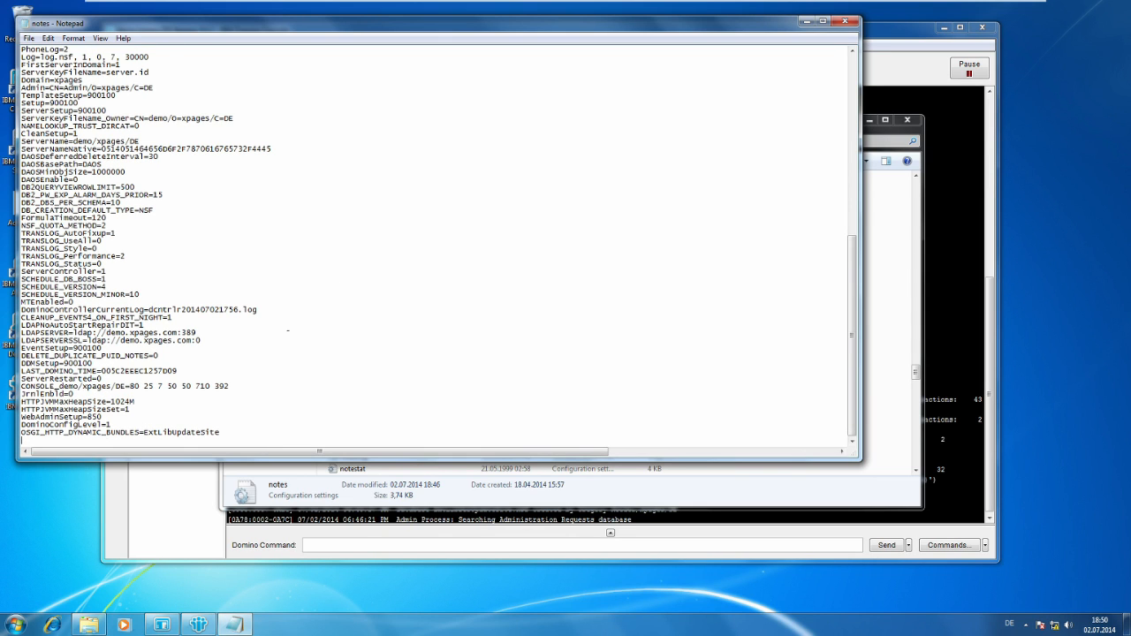
key(ctrl+s)
click(806, 20)
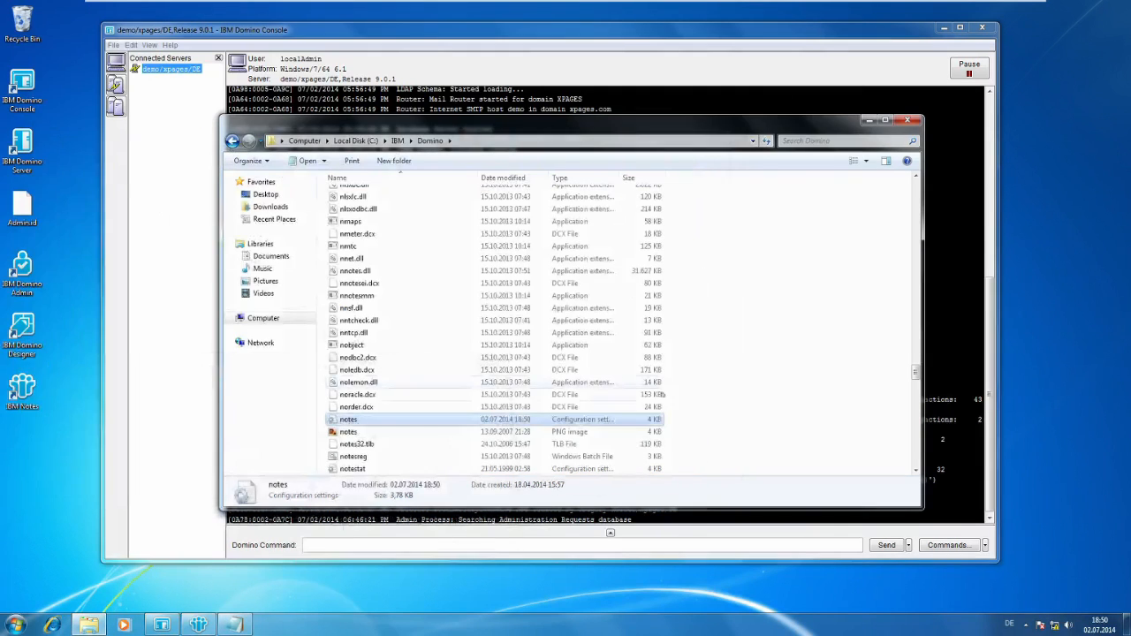
click(870, 120)
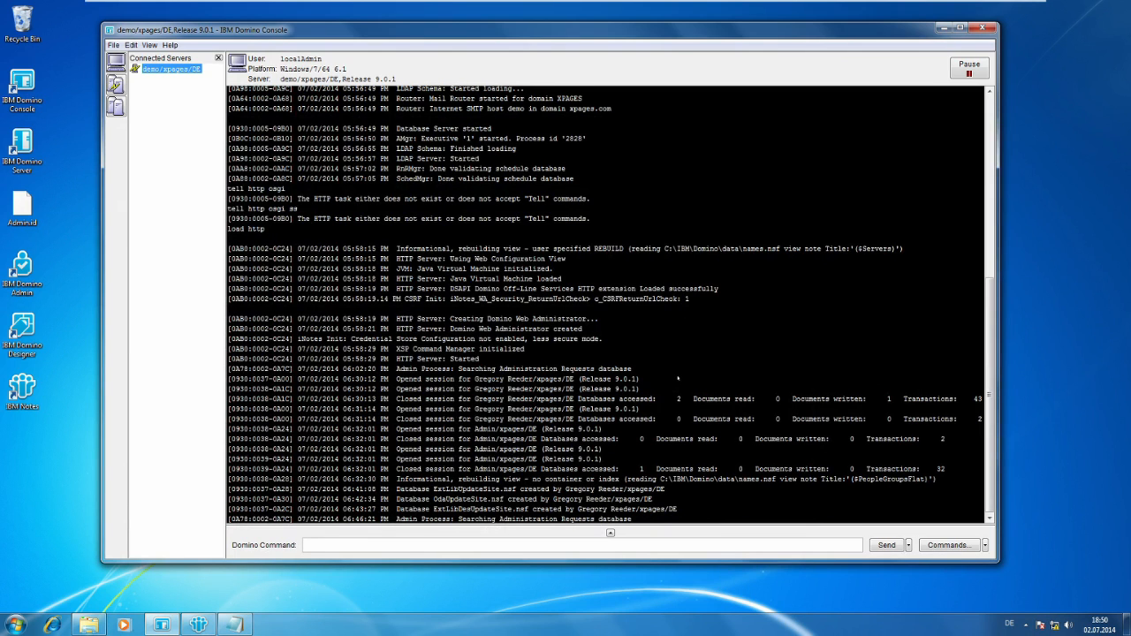
Restart the HTTP task from the Domino console with the command restart task http.
text(restart task http)
key(Return)
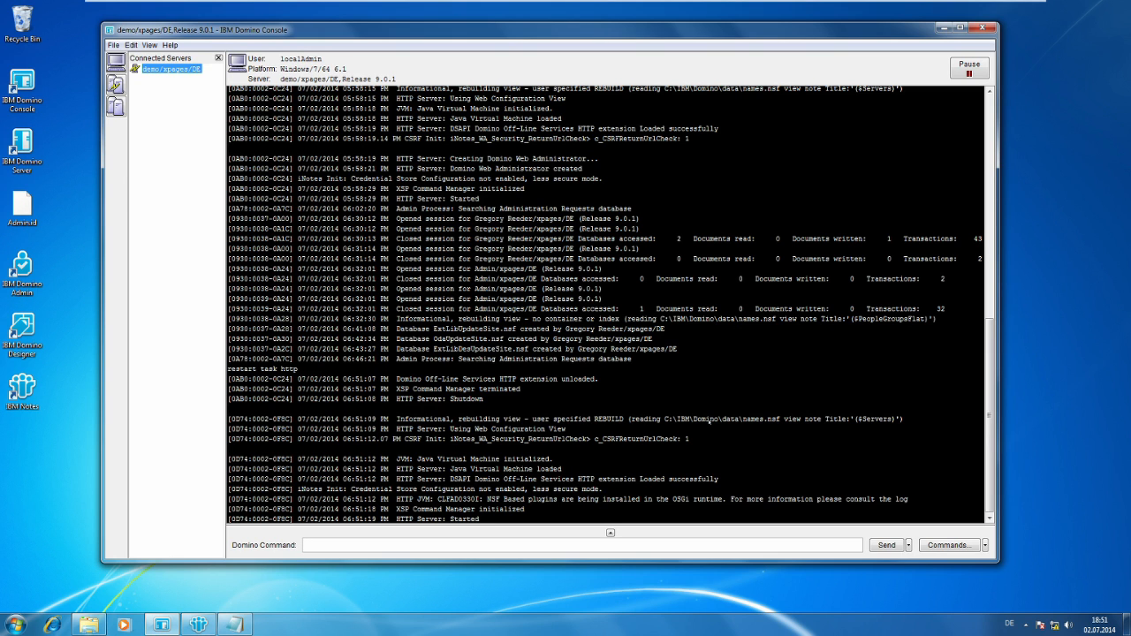
Run tell http osgi ss com.ibm.xsp on the Domino console and examine the states and versions of the listed bundles.
text(tell http osgi)
key(BackSpace)
key(BackSpace)
key(BackSpace)
text(osgi ss or)
key(BackSpace)
key(BackSpace)
text(com)
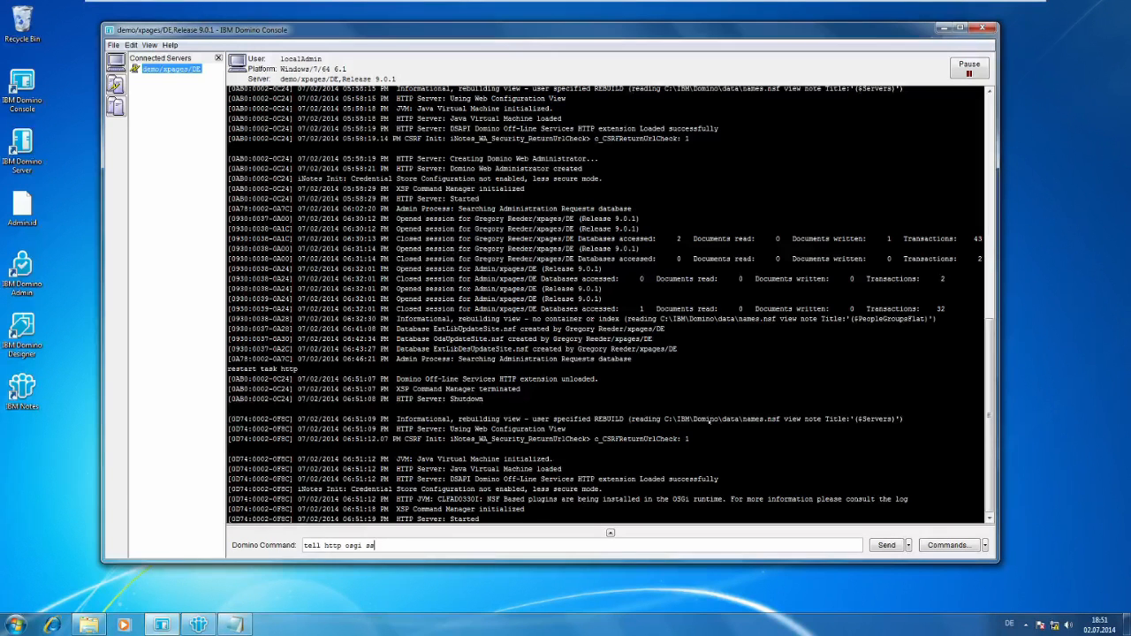
text(.ibm.xsp)
key(Return)
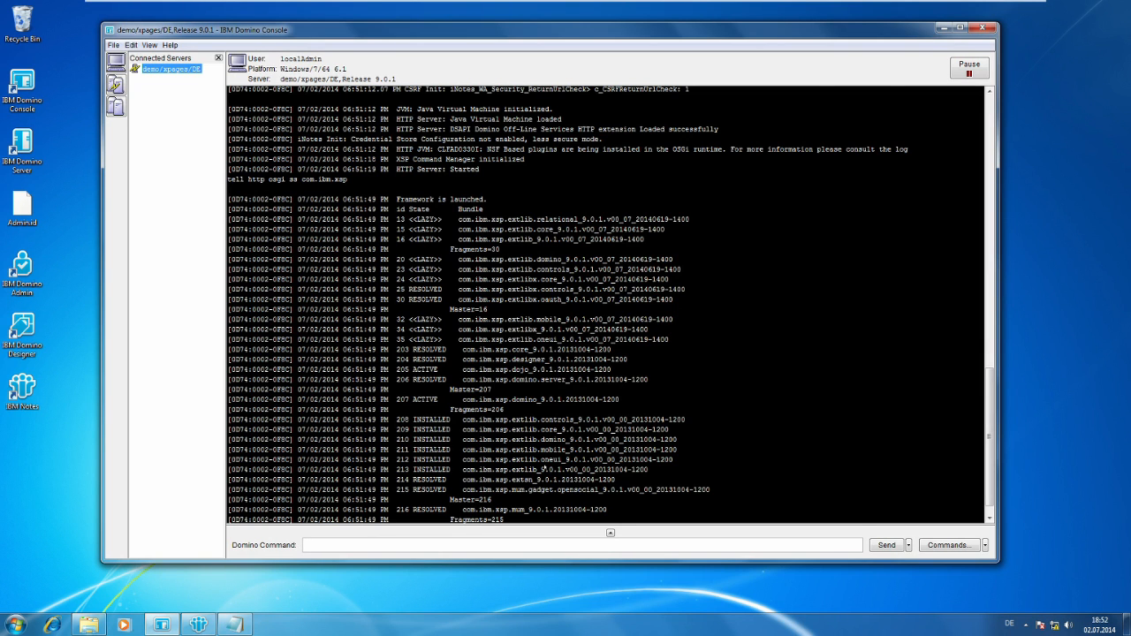
scroll(544, 468, up, 2)
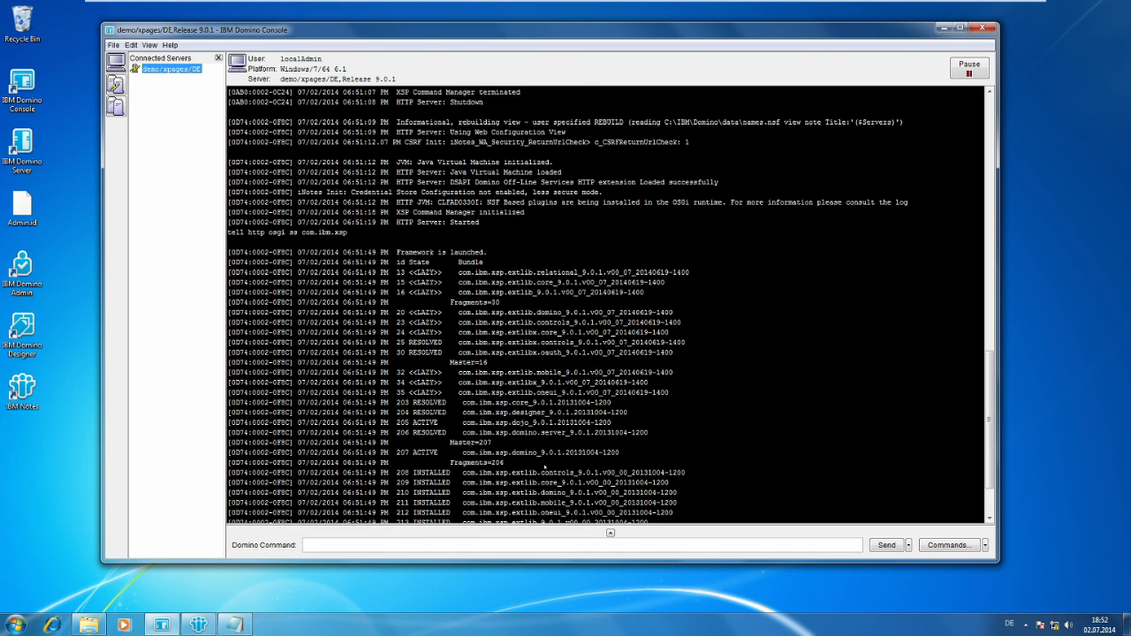
scroll(544, 469, down, 3)
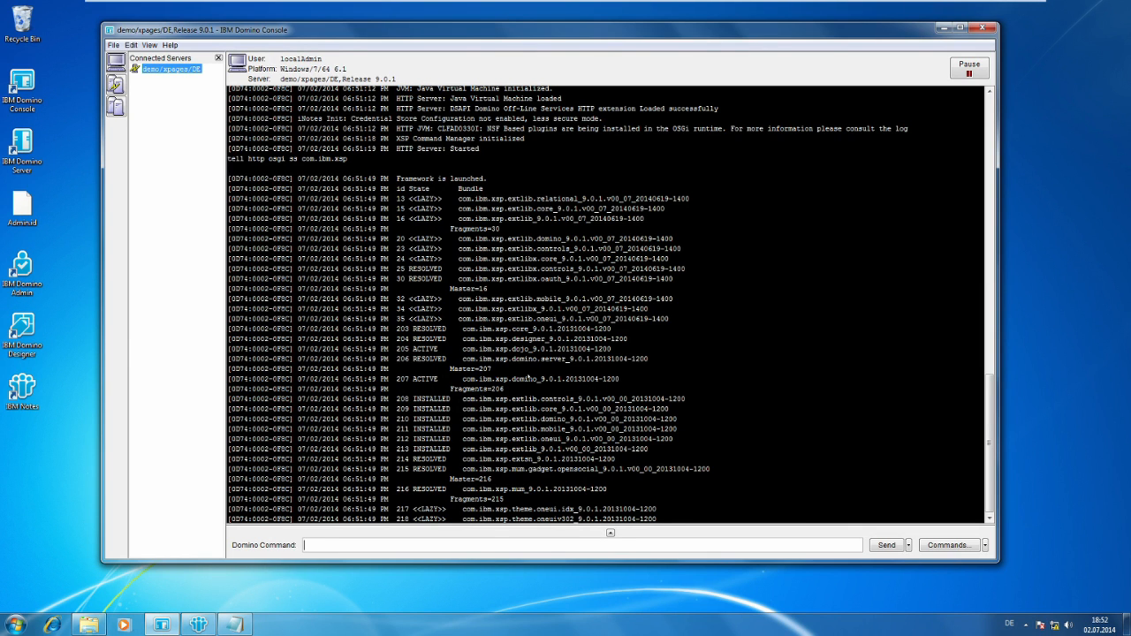
scroll(583, 383, up, 2)
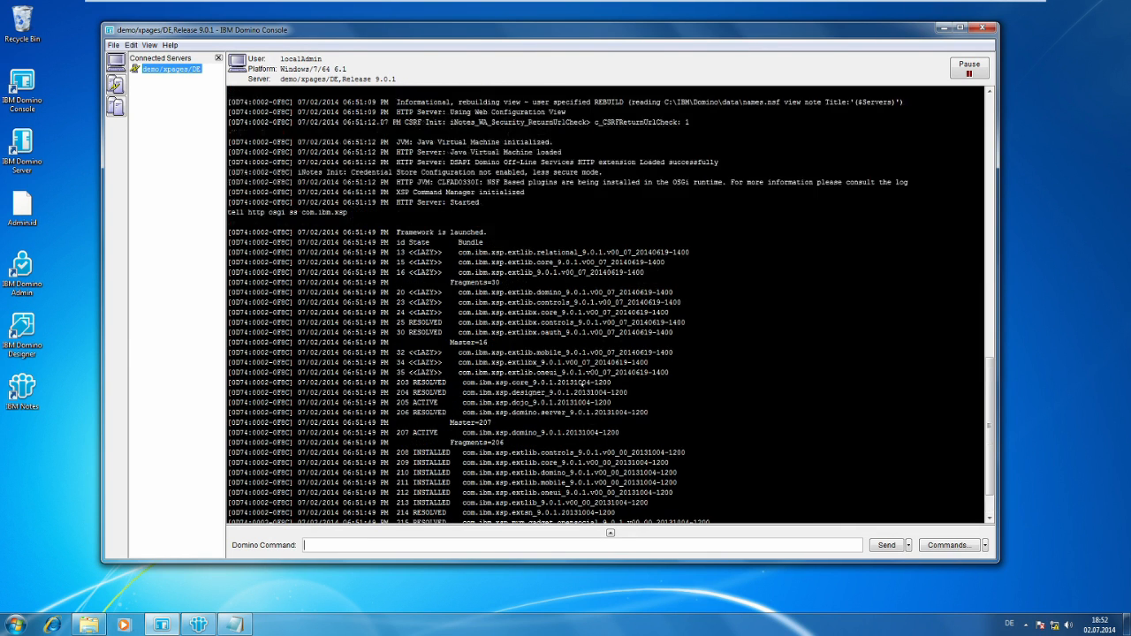
scroll(582, 383, up, 1)
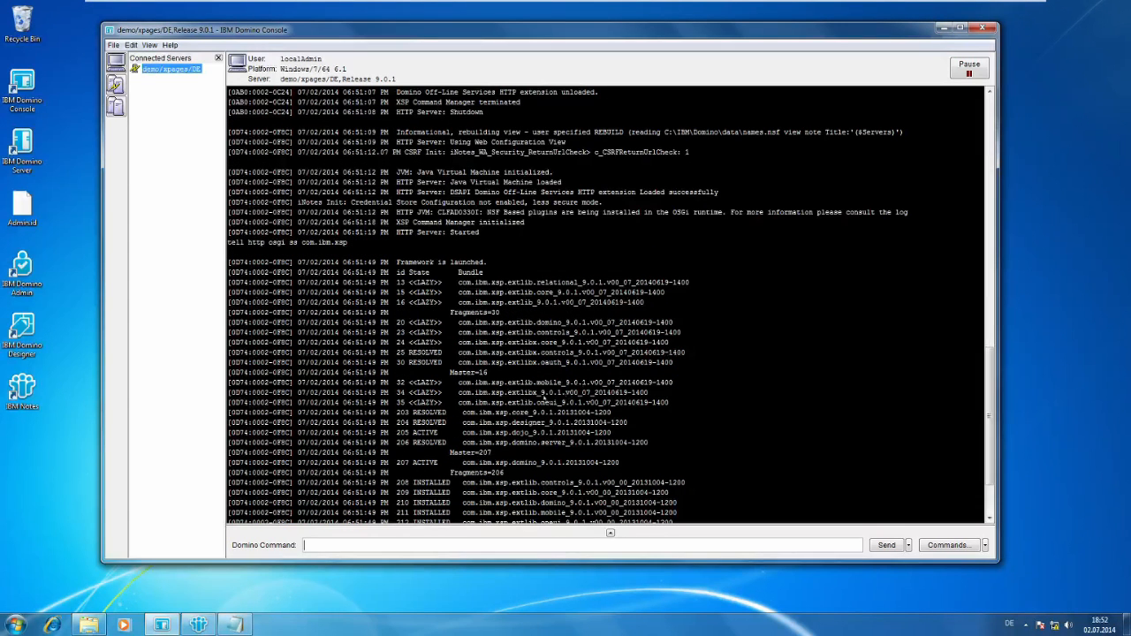
scroll(542, 396, up, 2)
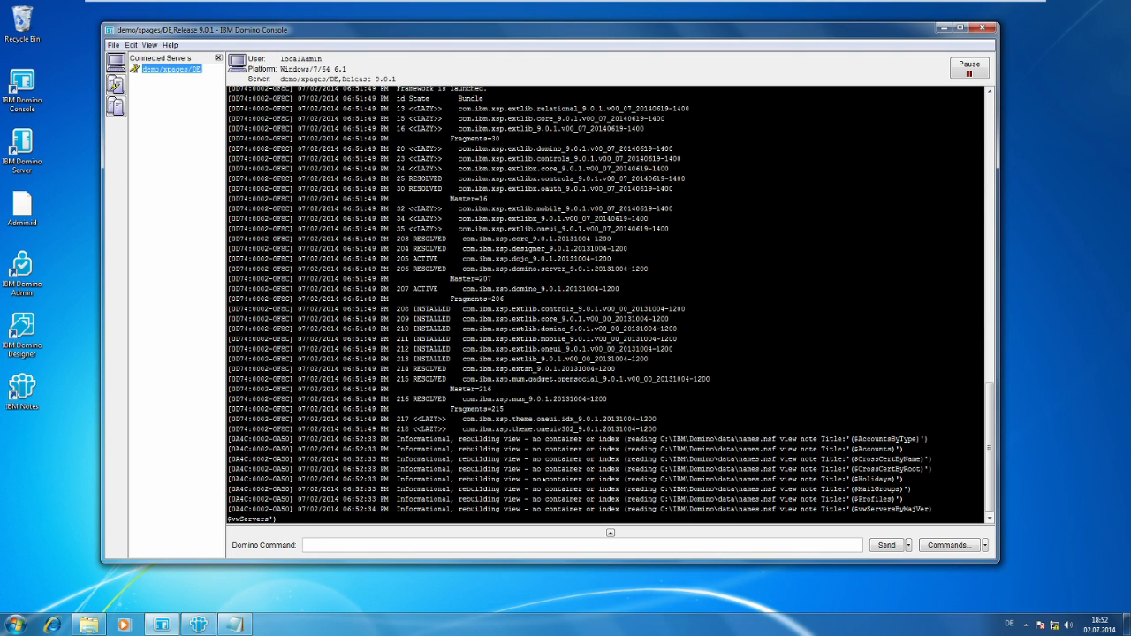
Minimize the Domino console, switch back to the client.xpages.com virtual machine and open the ExtLibDesUpdateSite application in IBM Notes.
click(941, 28)
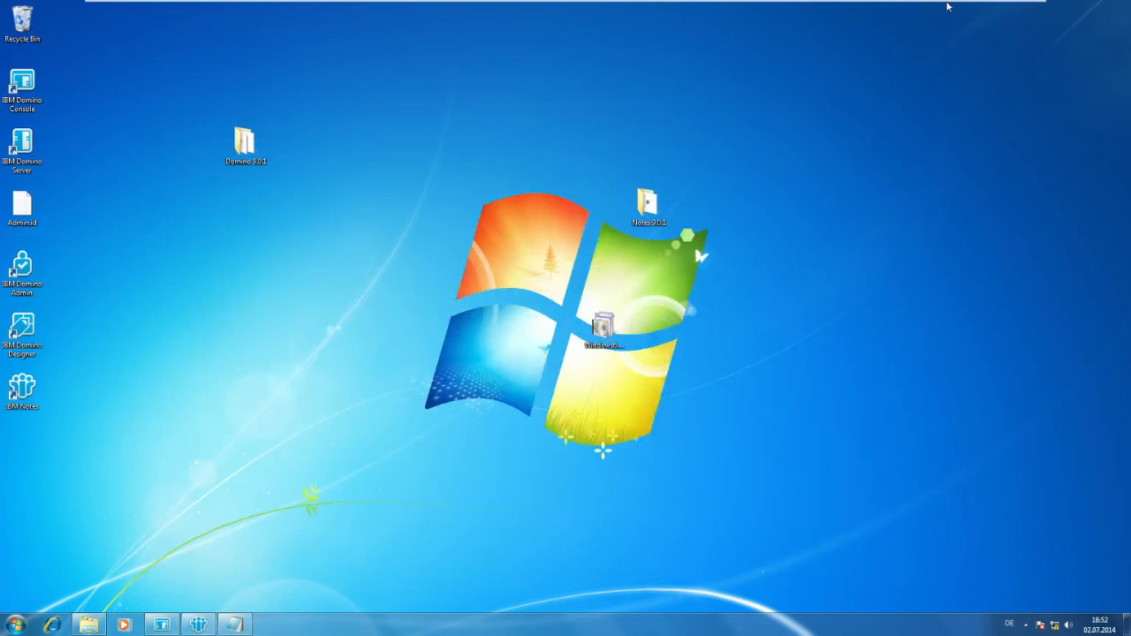
click(979, 8)
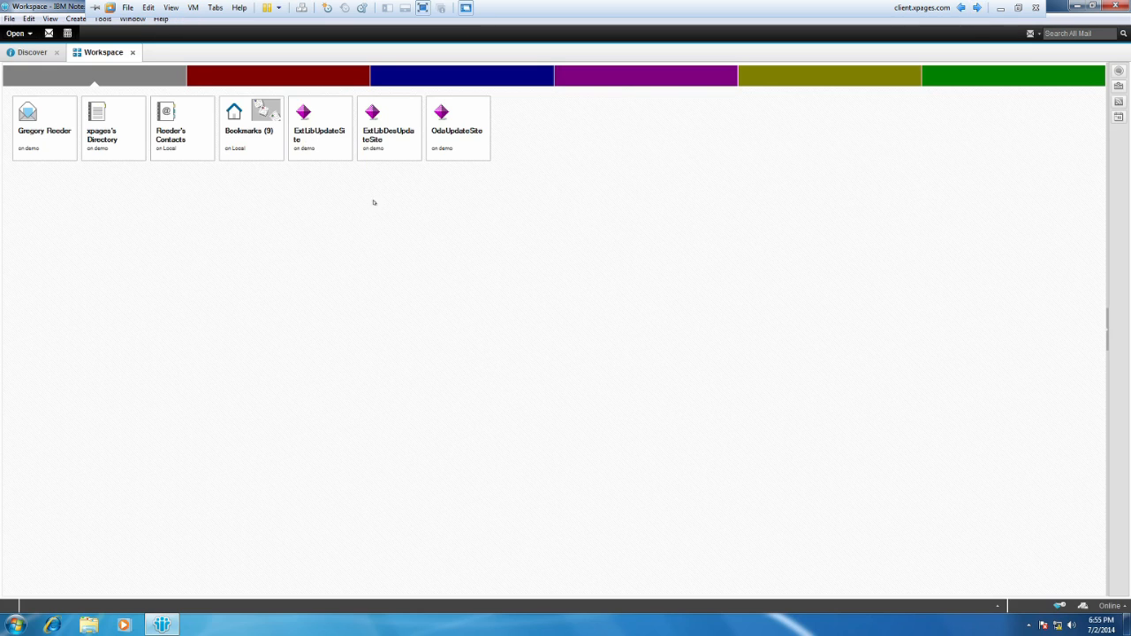
click(372, 139)
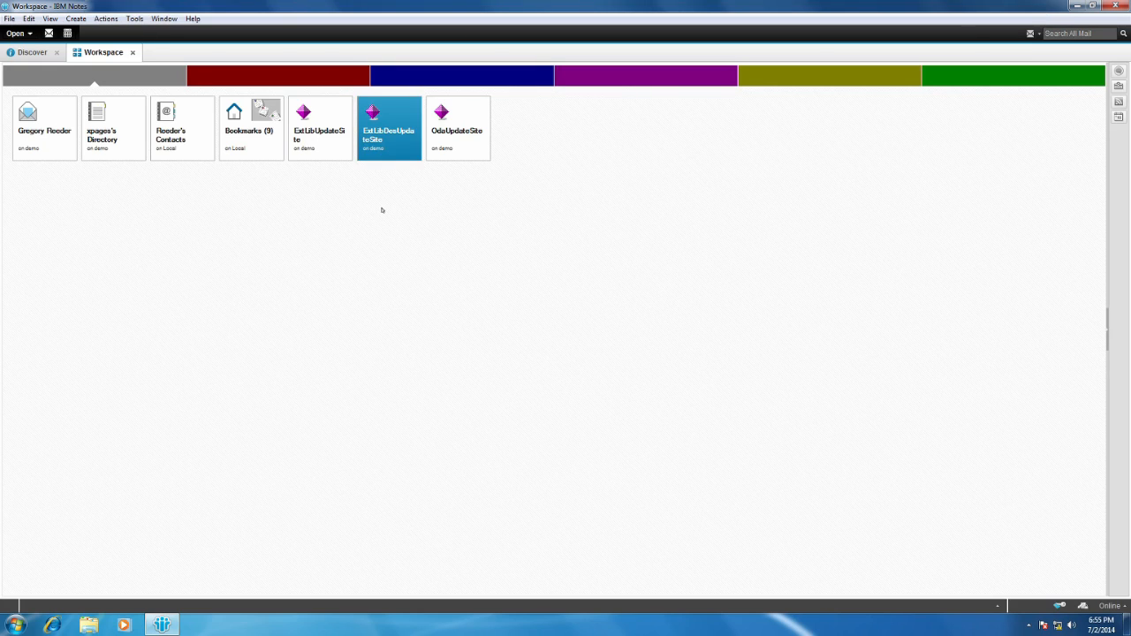
double_click(394, 149)
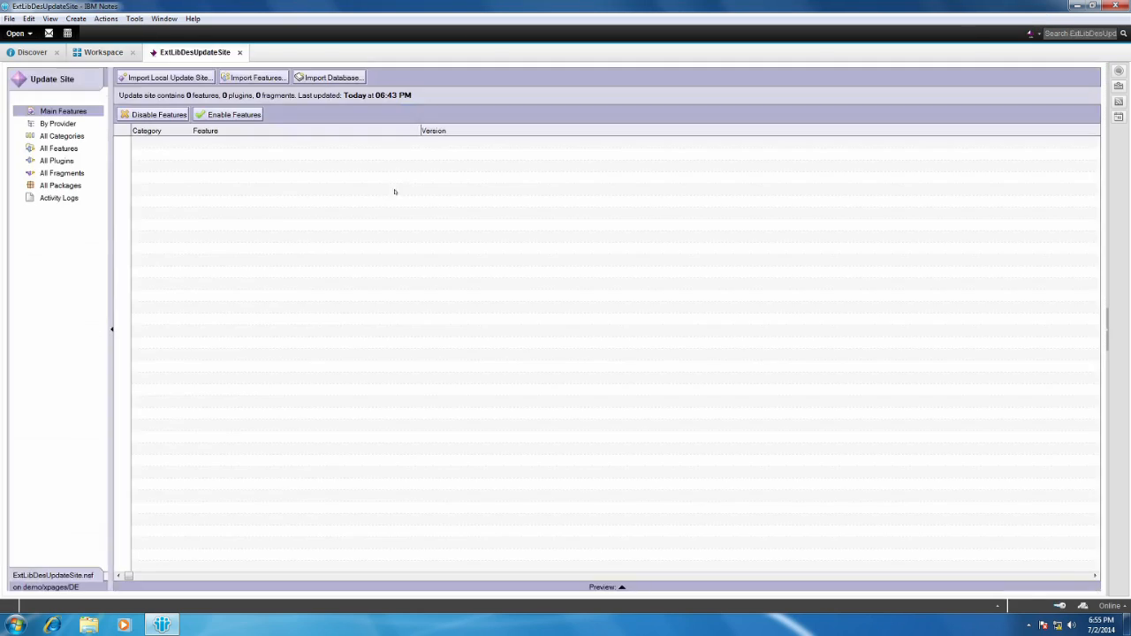
Review the Default, Anonymous, manager and OtherDomainServers entries in ExtLibUpdateSite's access control list, and close the list without changes.
click(103, 52)
right_click(337, 128)
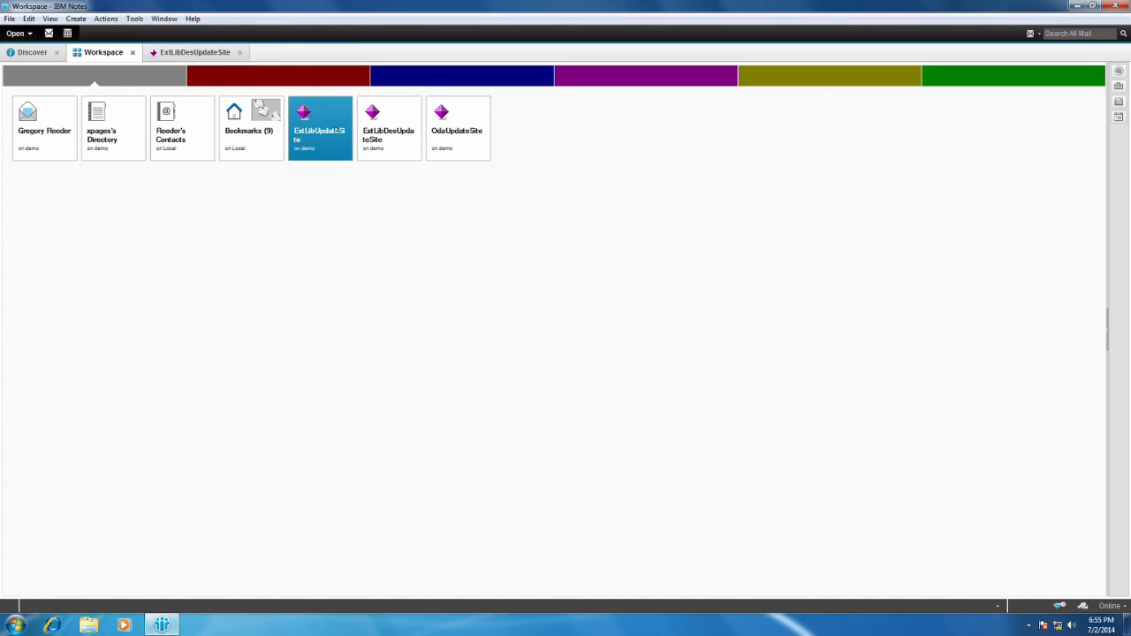
mouse_move(394, 191)
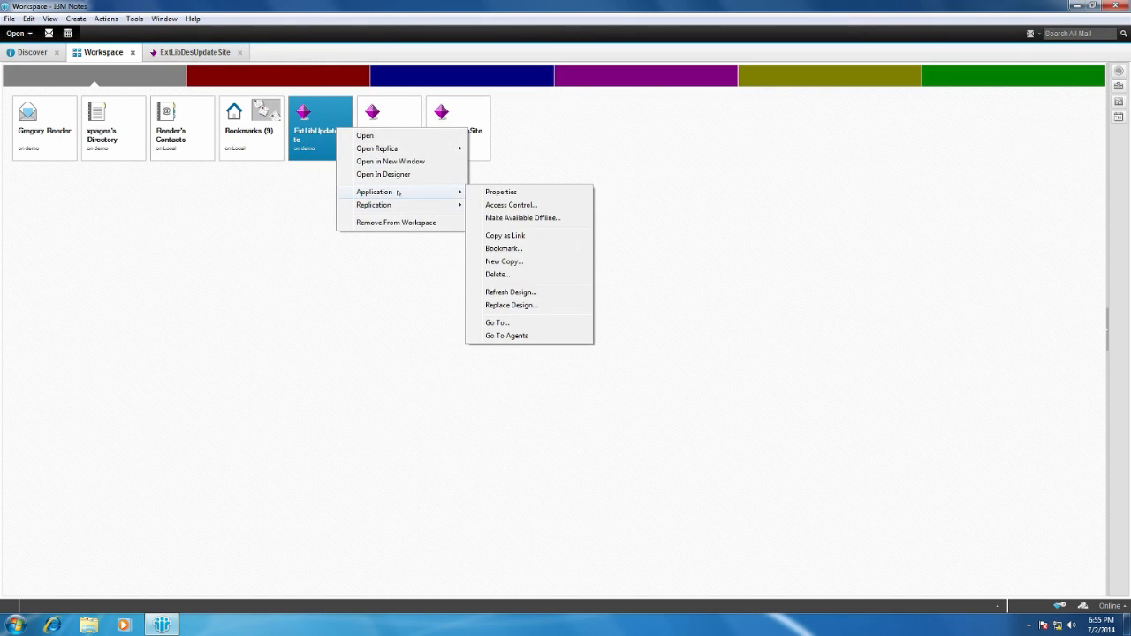
click(511, 204)
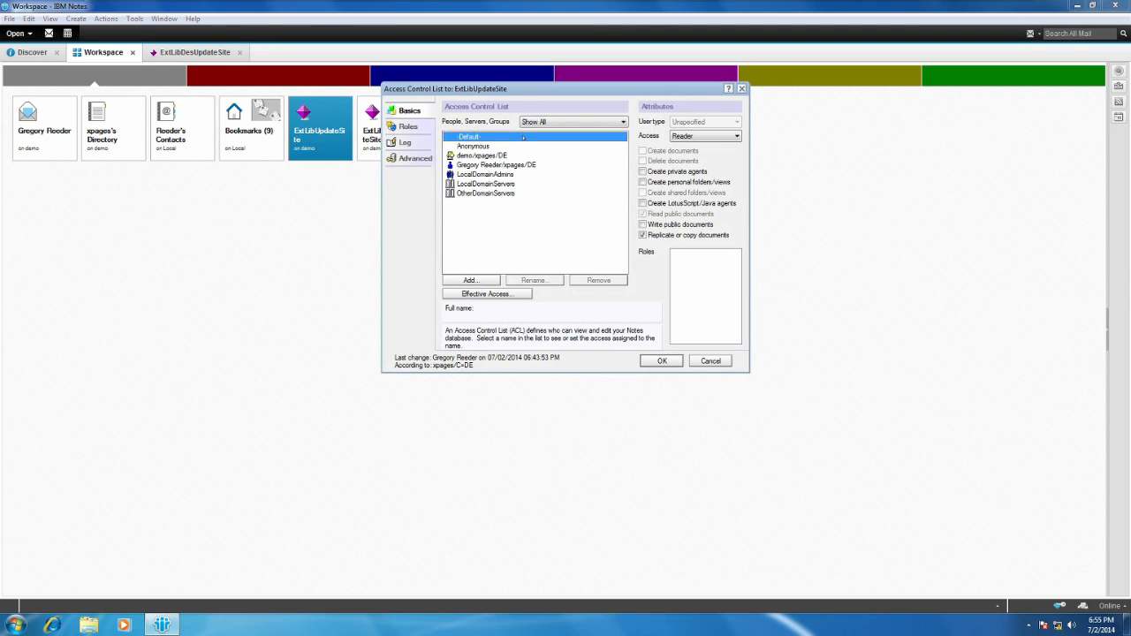
click(737, 137)
click(737, 137)
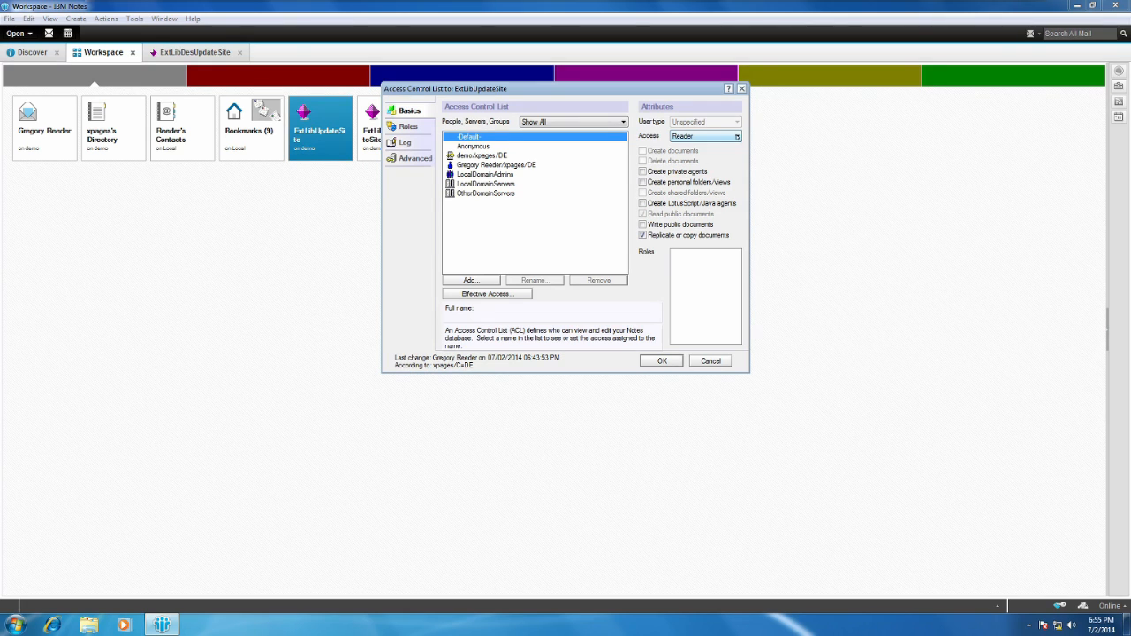
click(481, 147)
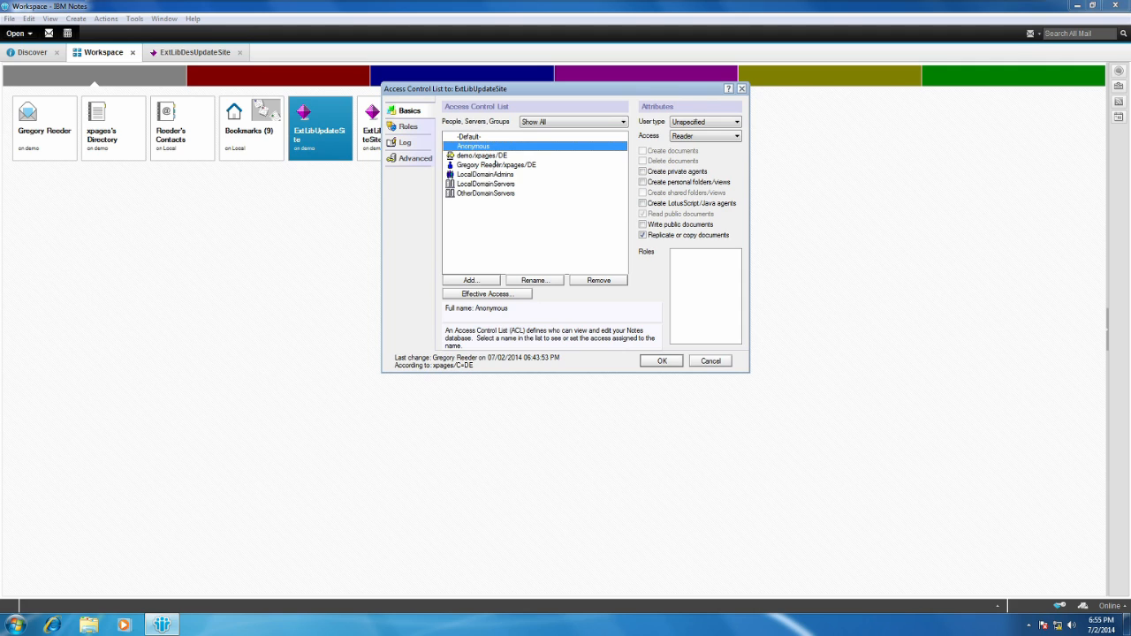
click(497, 165)
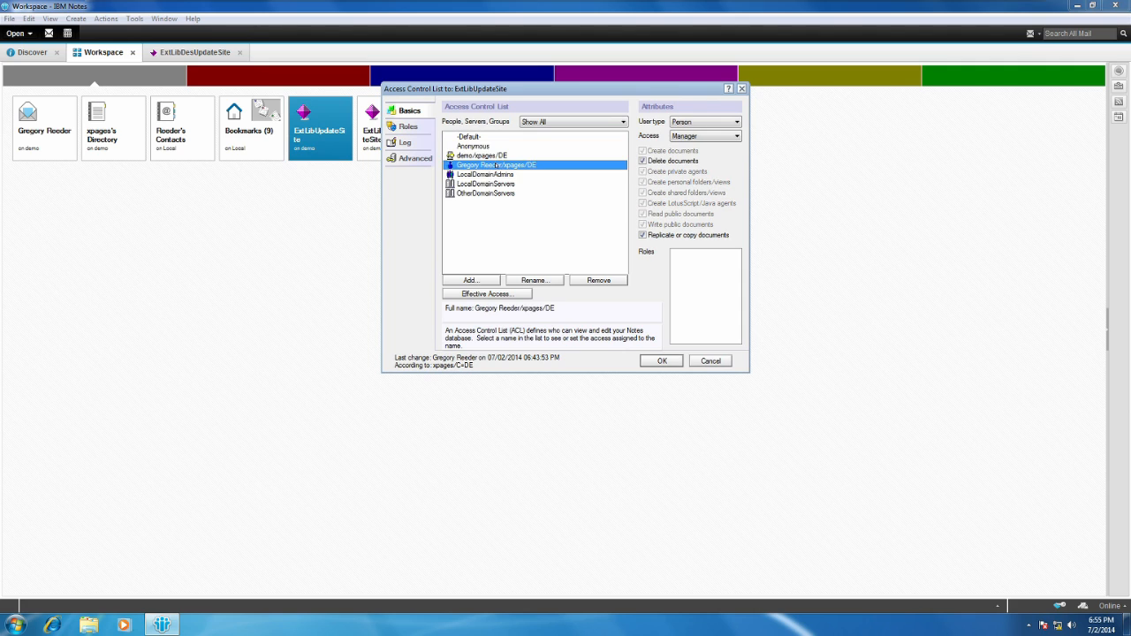
click(486, 194)
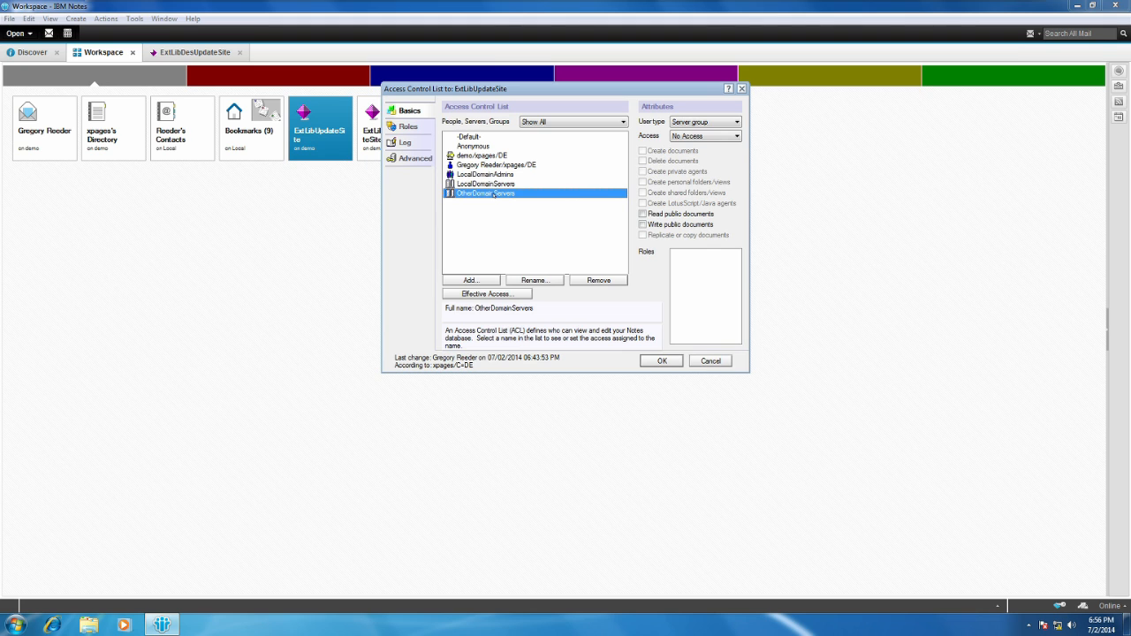
click(712, 362)
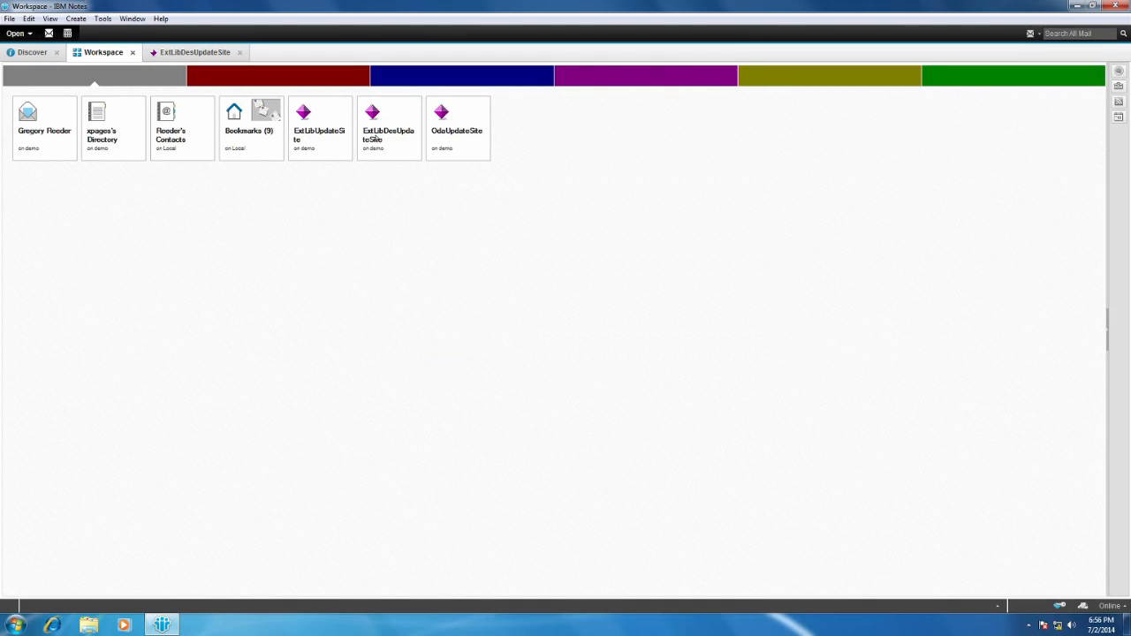
Review the access control list of the ExtLibDesUpdateSite application and close it without changes.
right_click(396, 130)
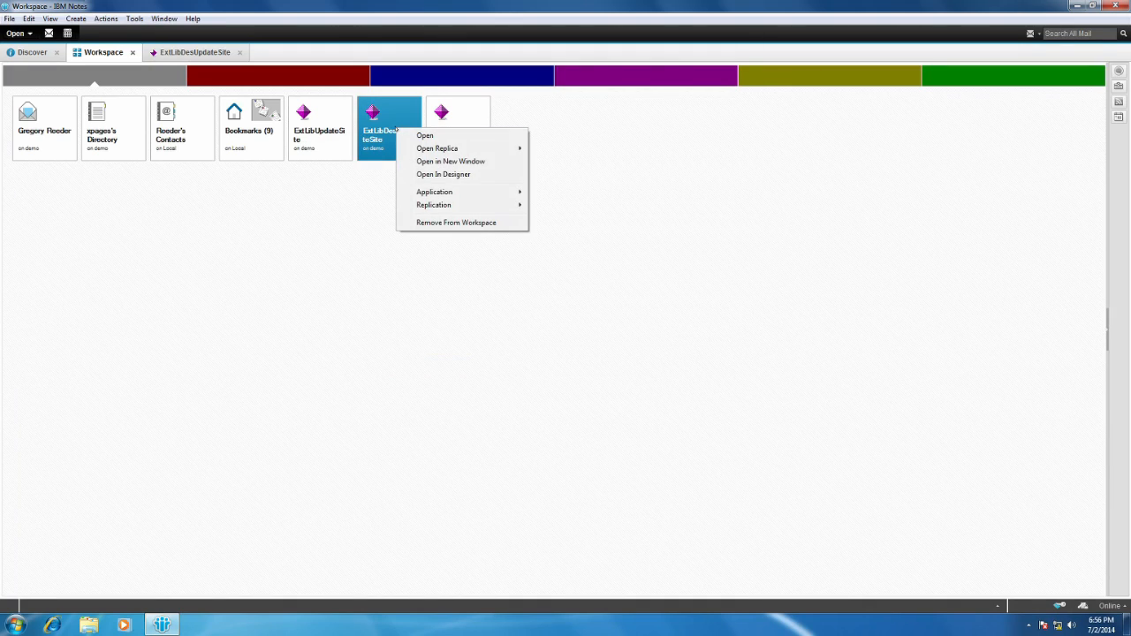
mouse_move(437, 193)
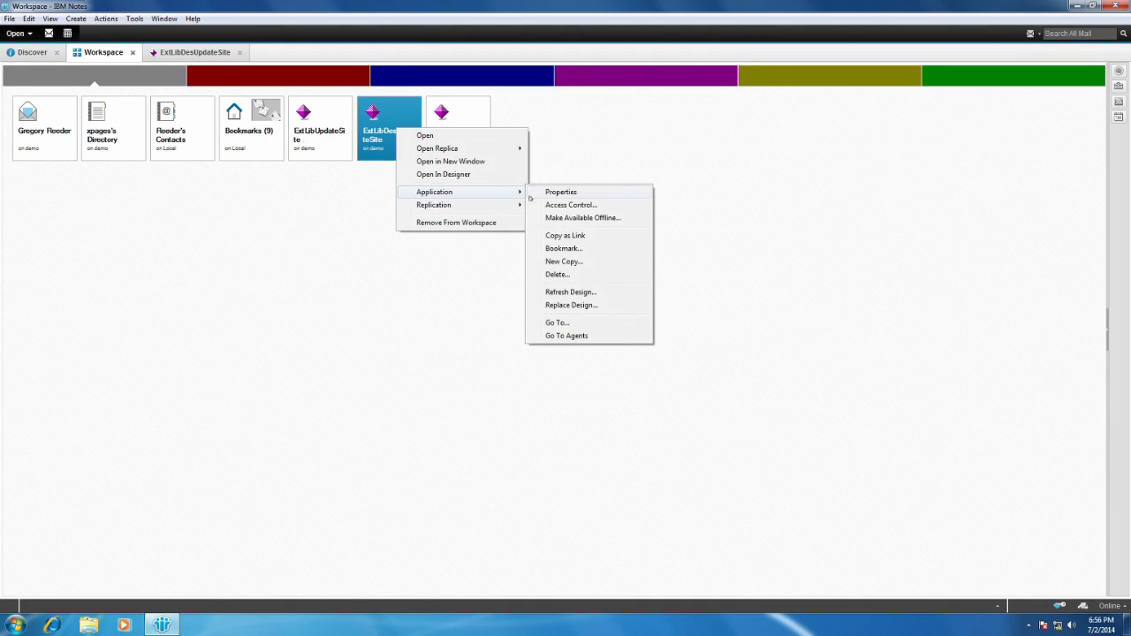
click(570, 204)
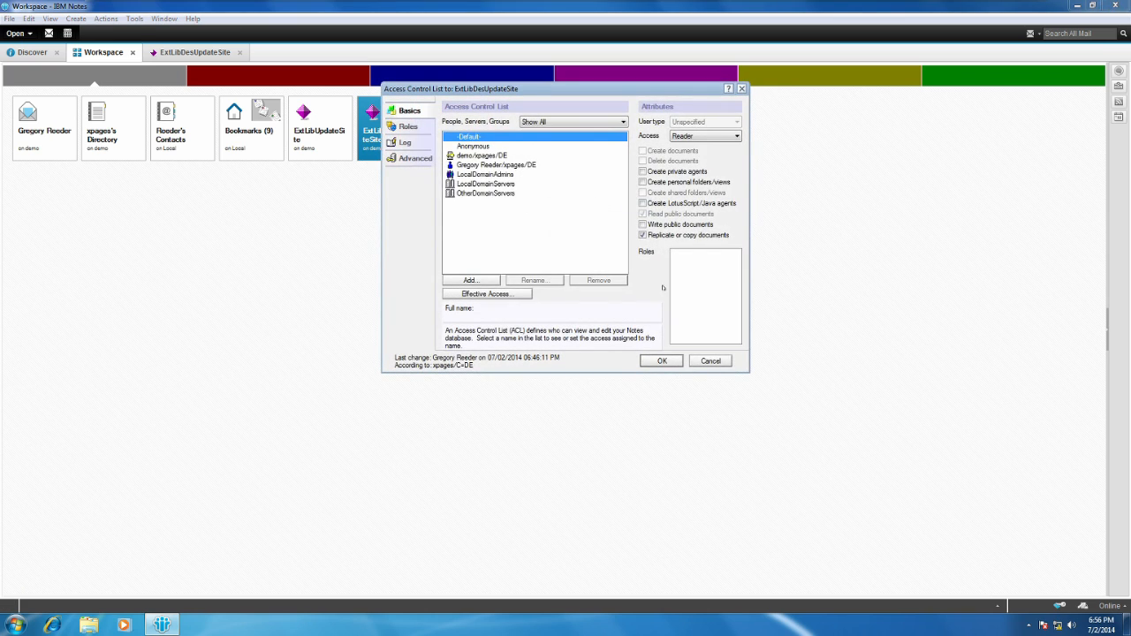
click(711, 360)
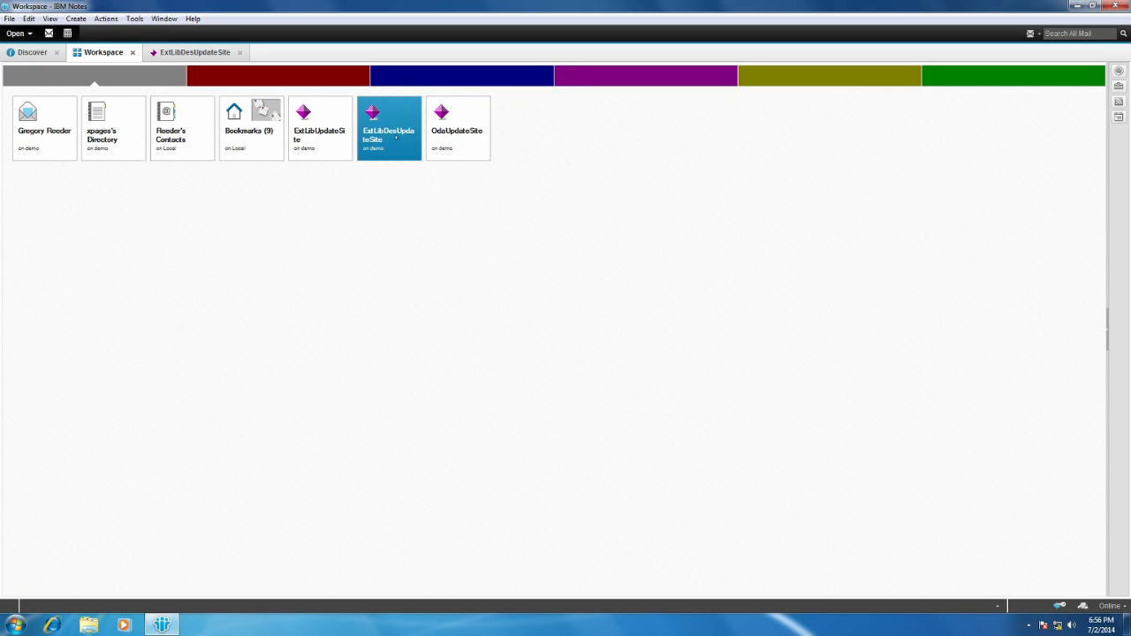
Import the local update site into ExtLibDesUpdateSite from the site.xml file in the updateSiteOpenNTF-designer folder.
double_click(396, 135)
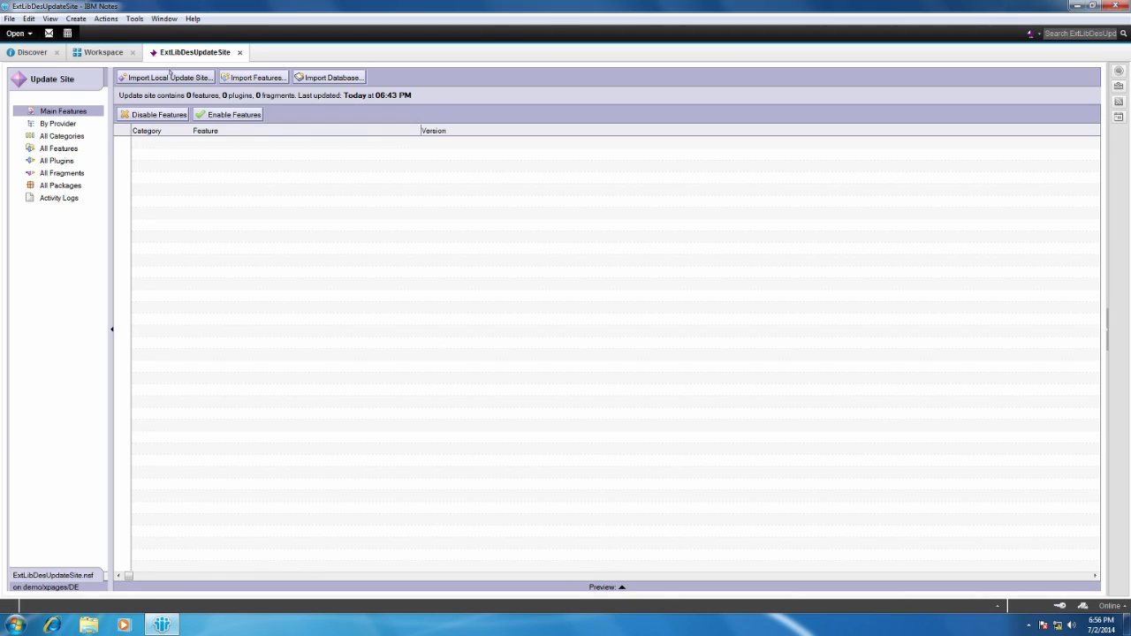
click(170, 77)
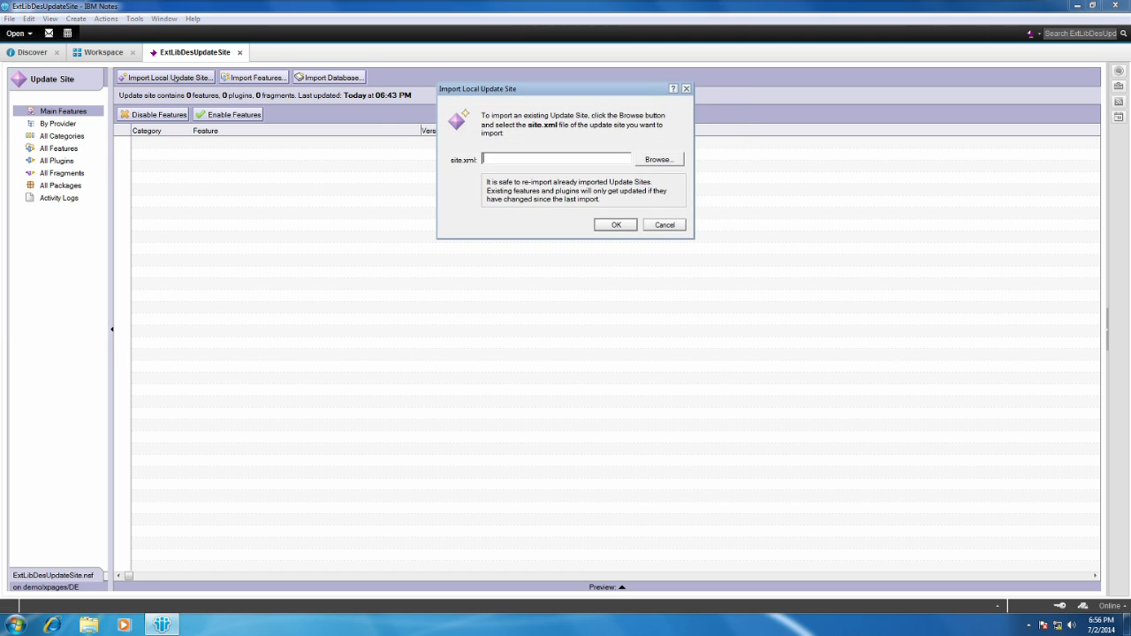
click(657, 160)
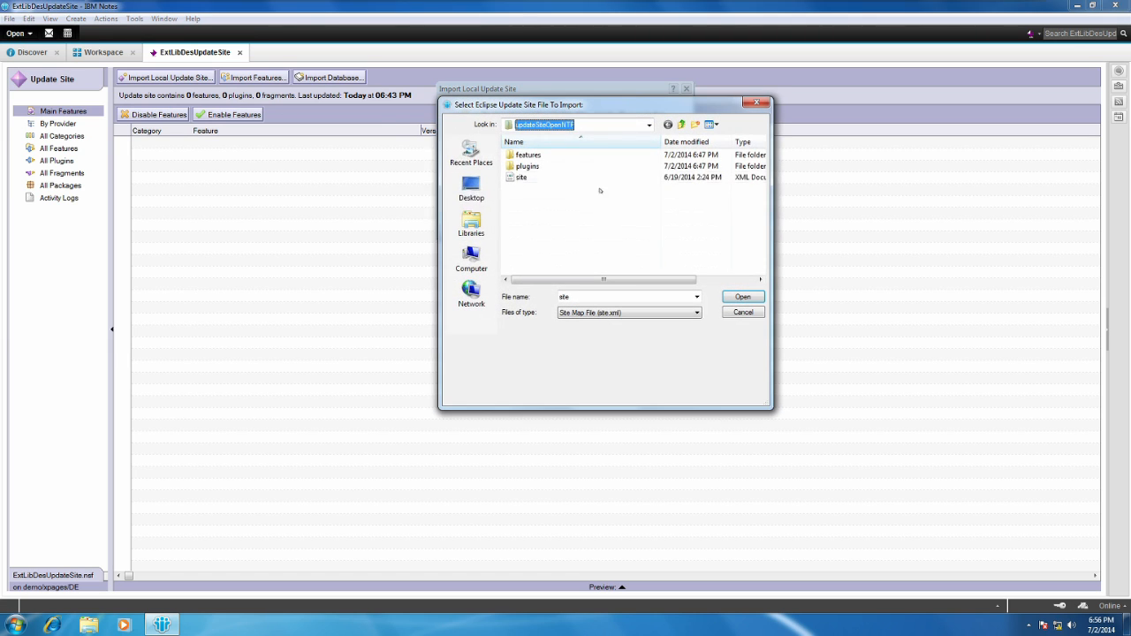
click(681, 124)
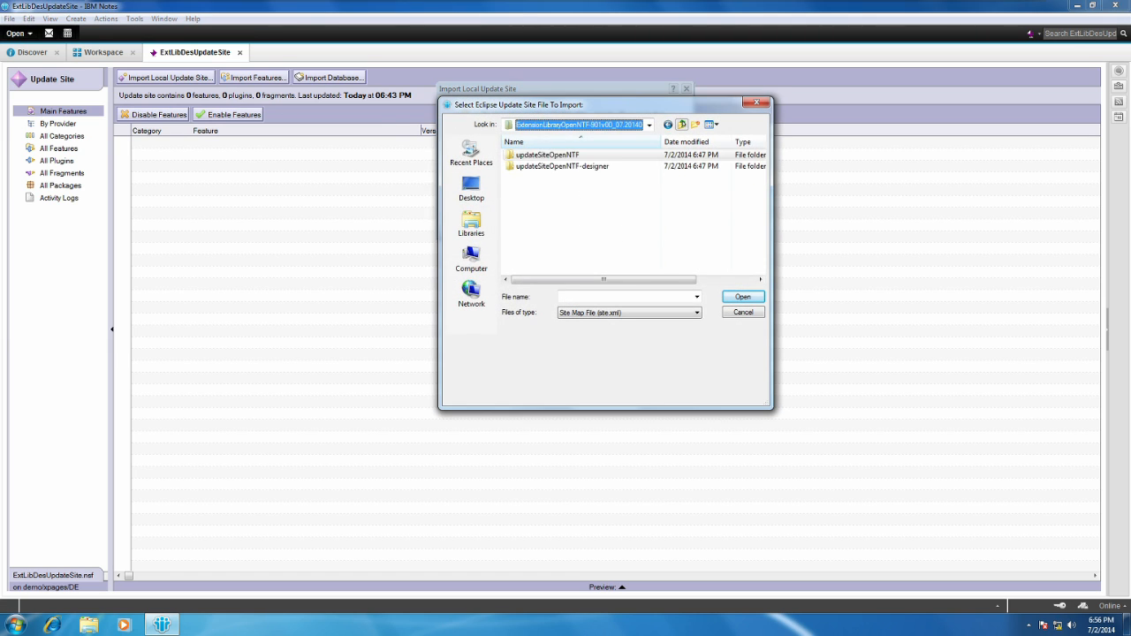
double_click(624, 166)
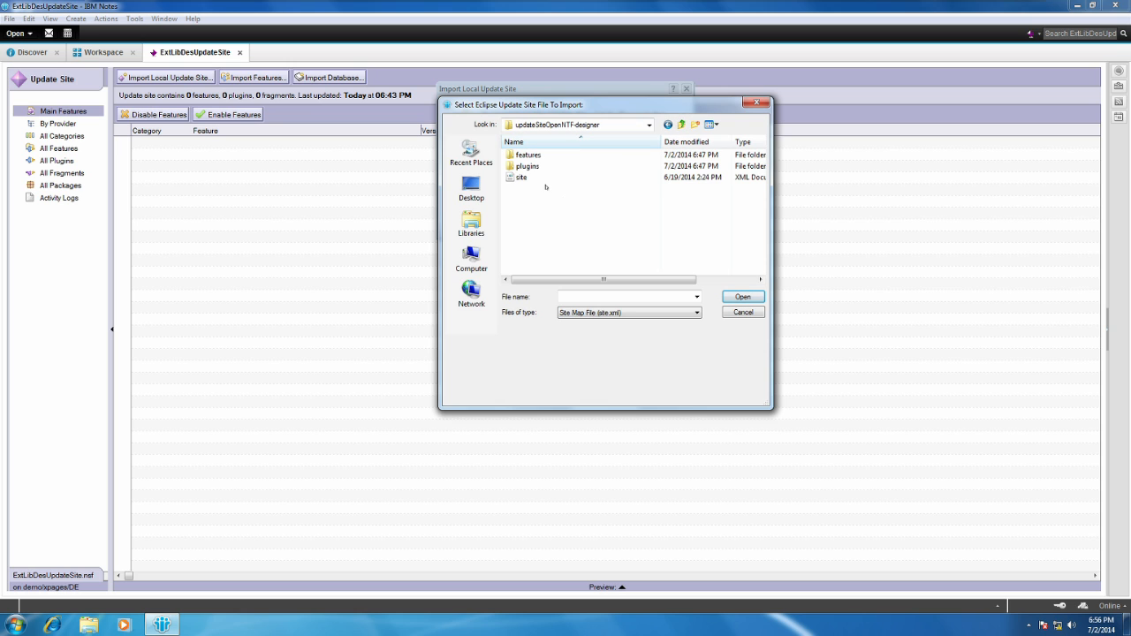
click(521, 178)
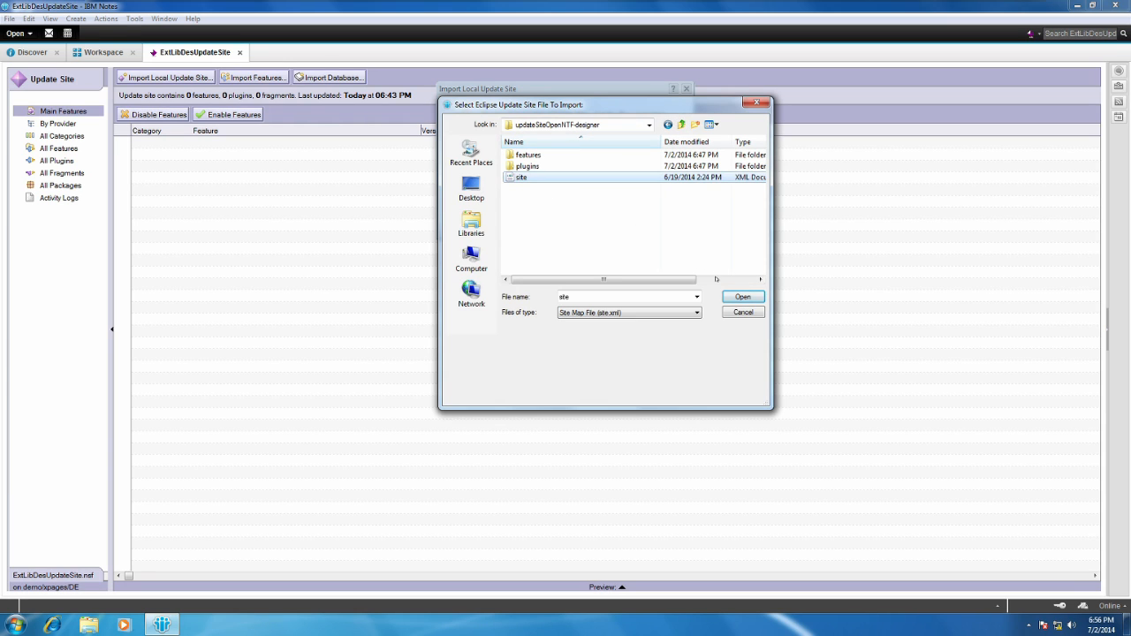
click(742, 296)
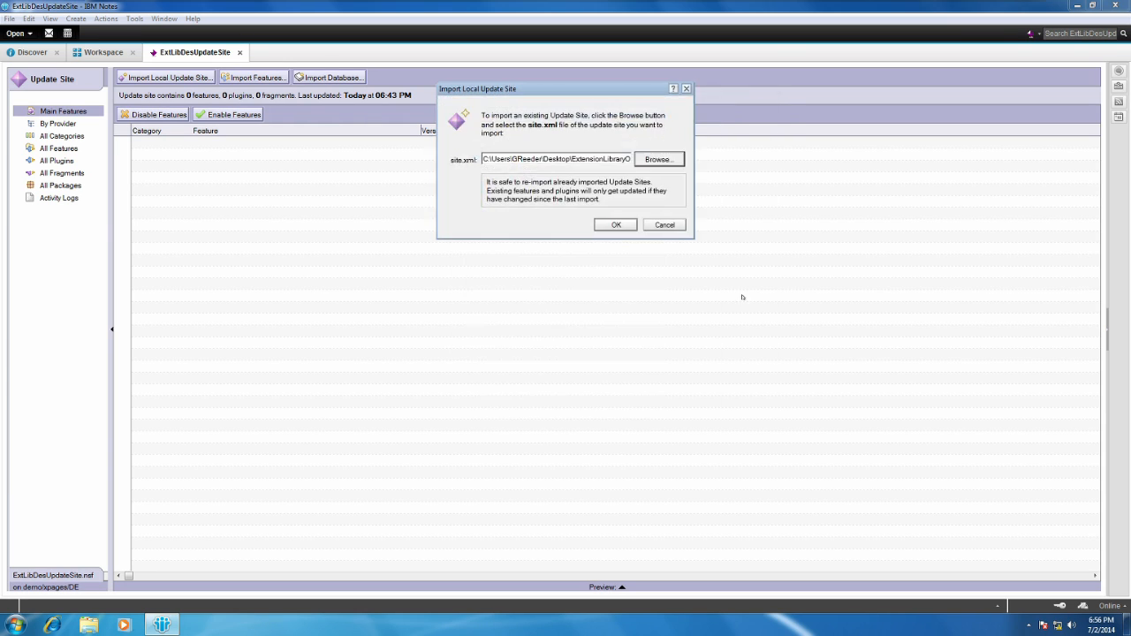
click(619, 225)
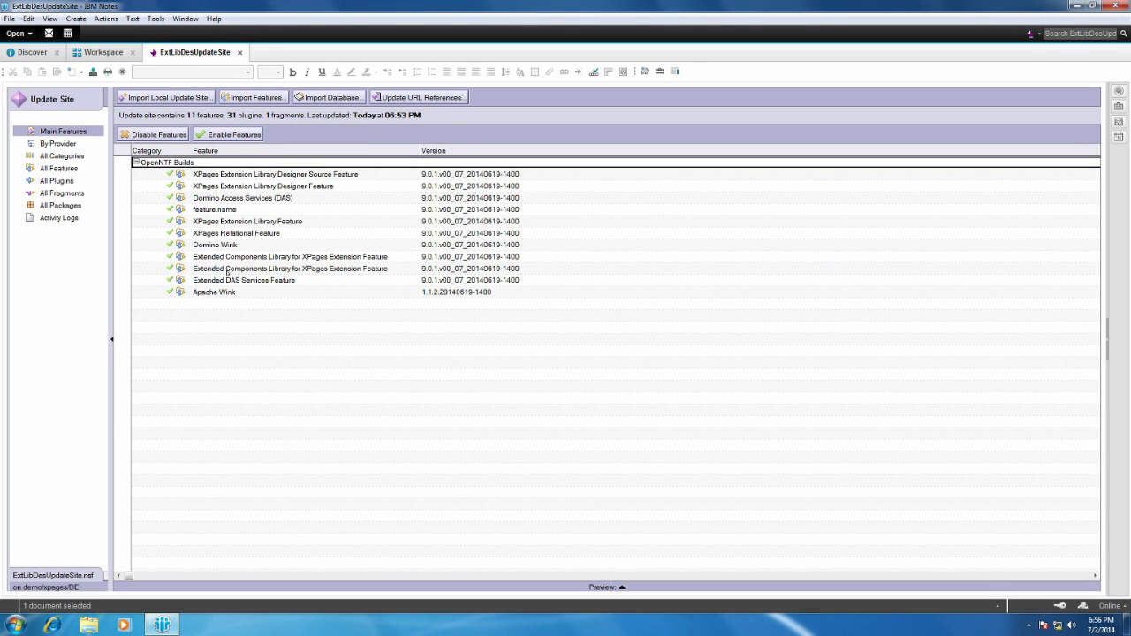
Sign all content of the ExtLibDesUpdateSite database and close the application.
click(113, 18)
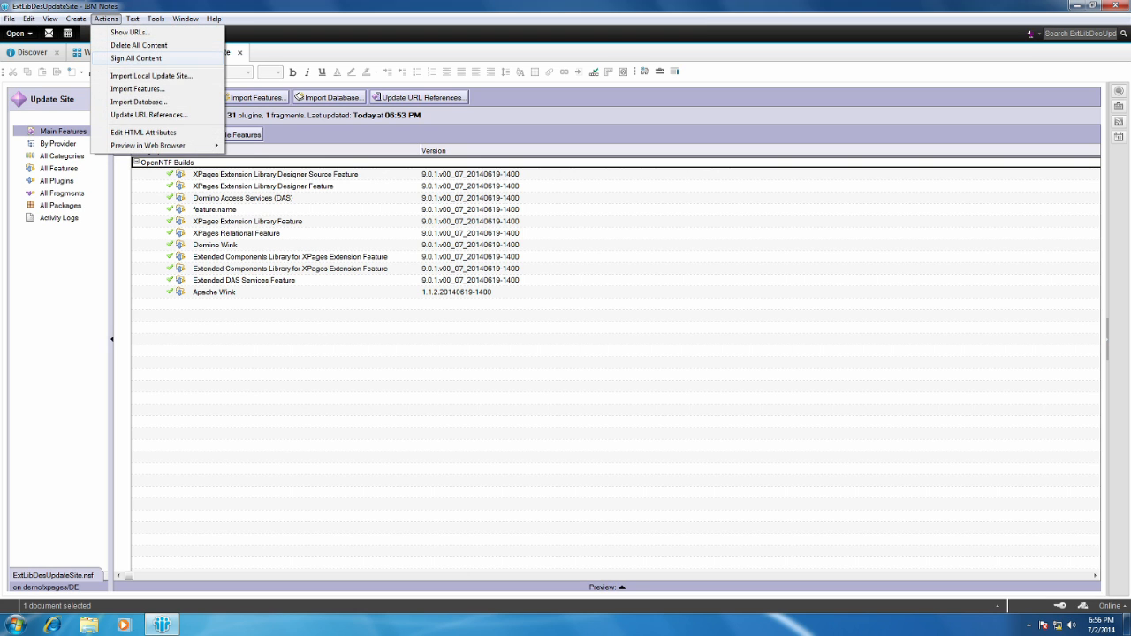
click(136, 57)
click(610, 352)
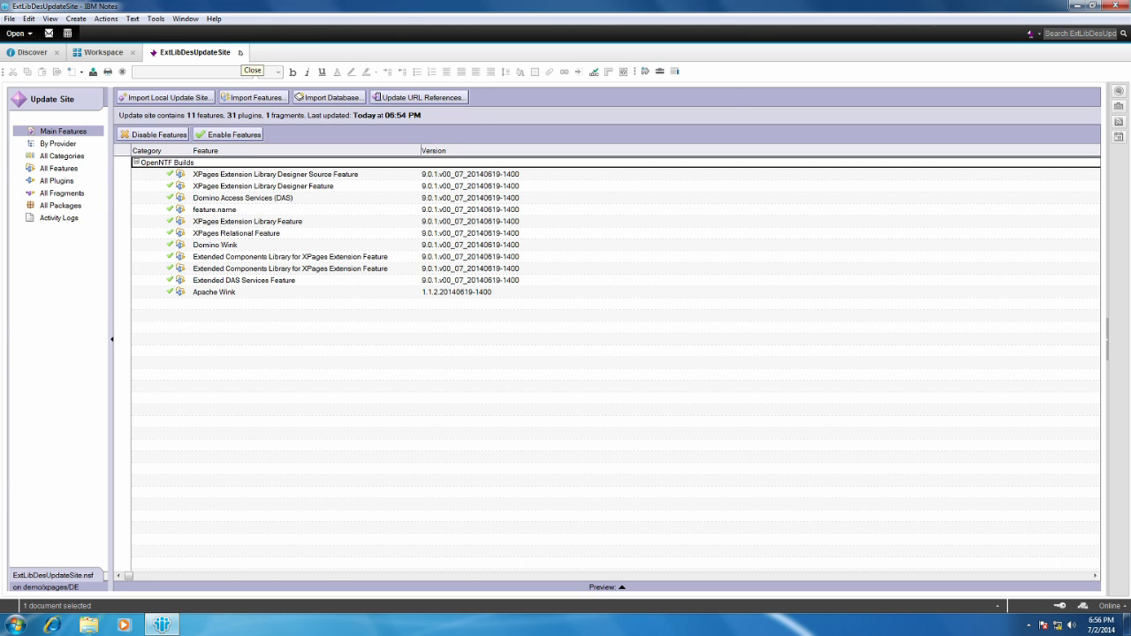
click(240, 52)
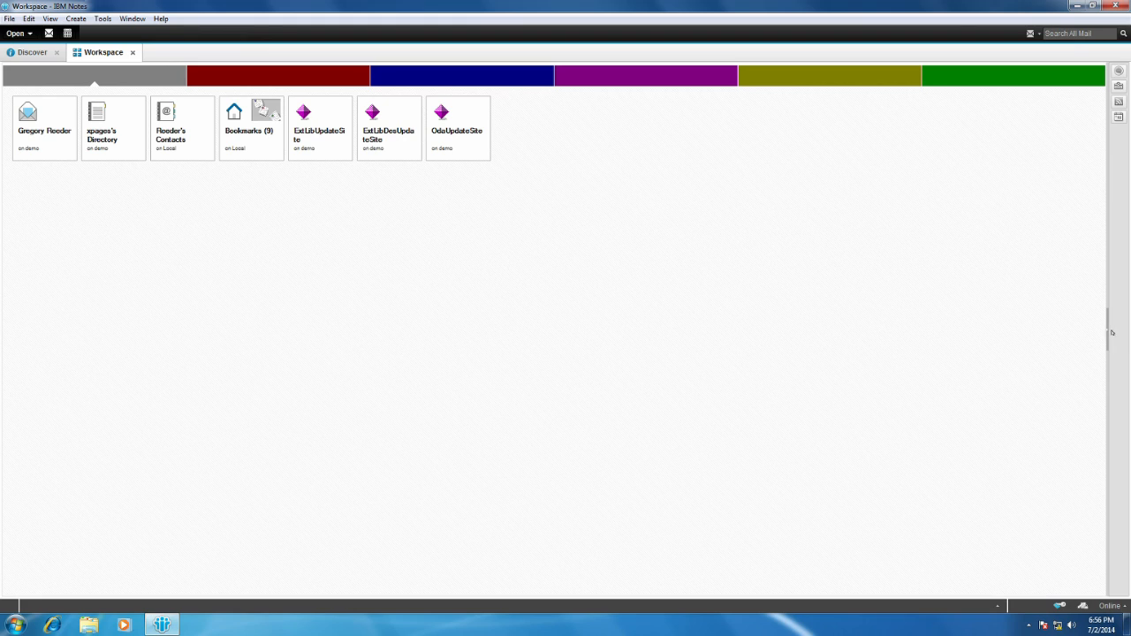
Expand and widen the sidebar, and show the My Widgets panel.
drag(1106, 332, 1128, 323)
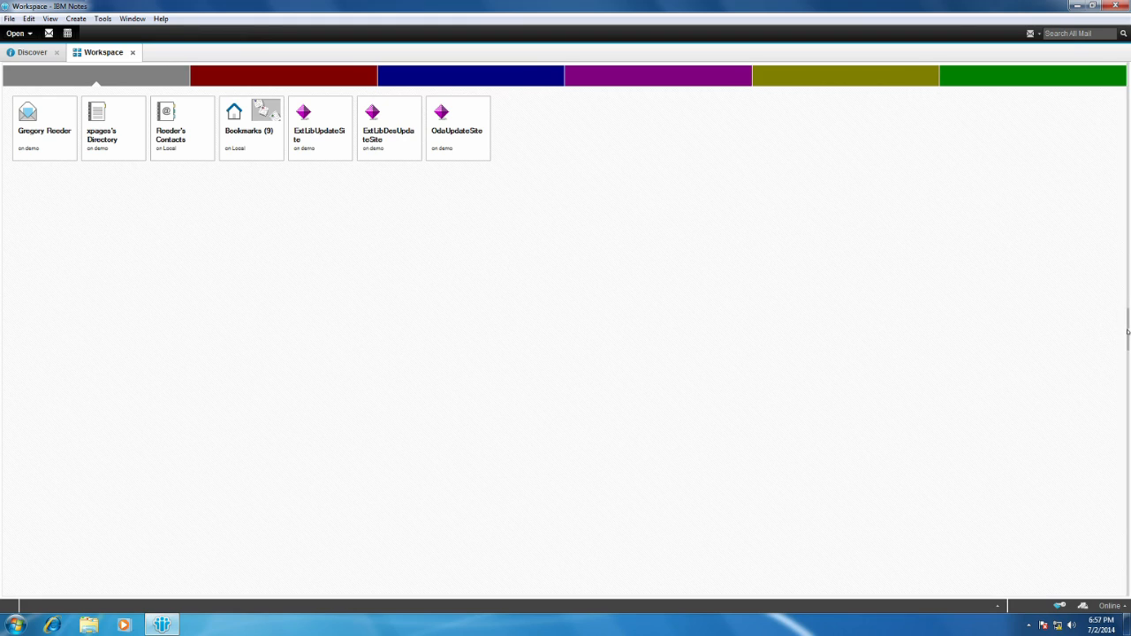
click(1127, 331)
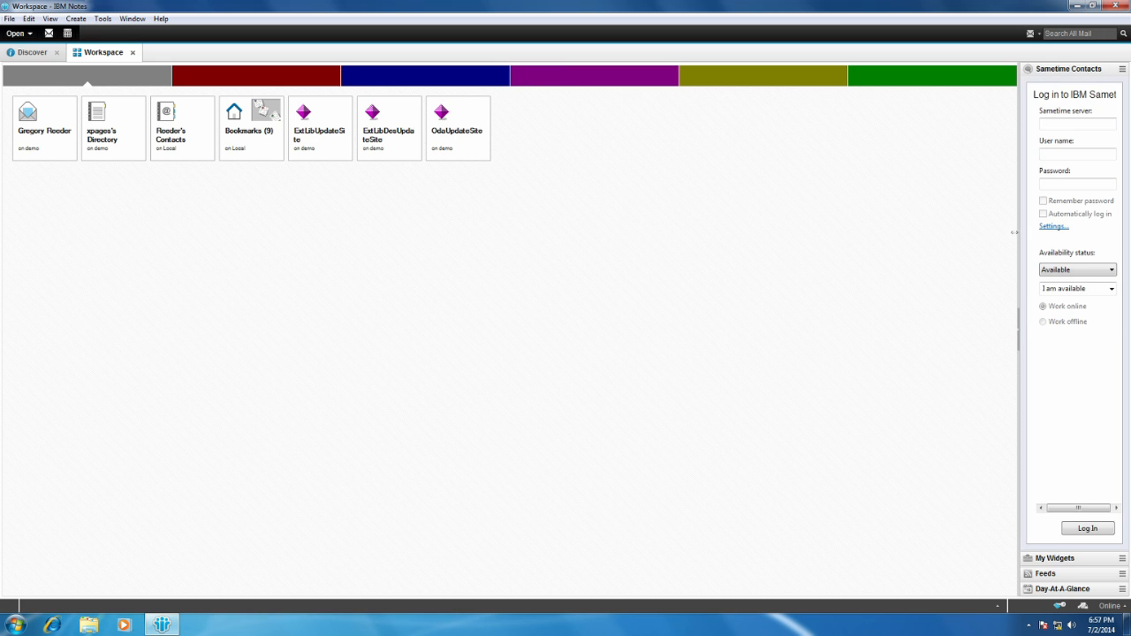
drag(1014, 233, 901, 248)
click(1019, 562)
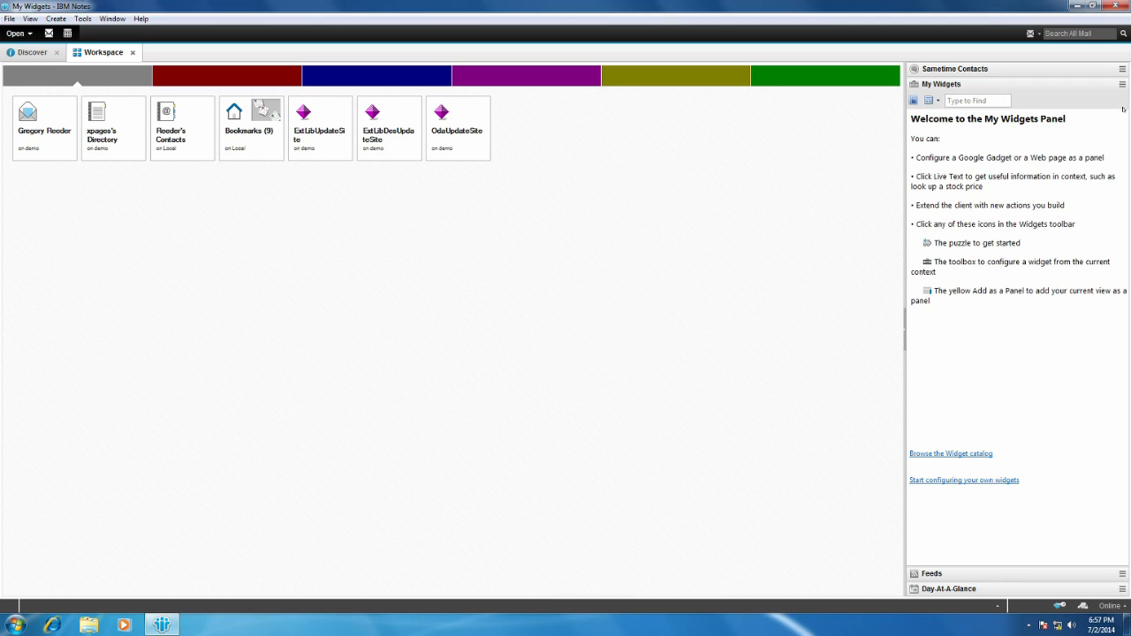
click(1122, 84)
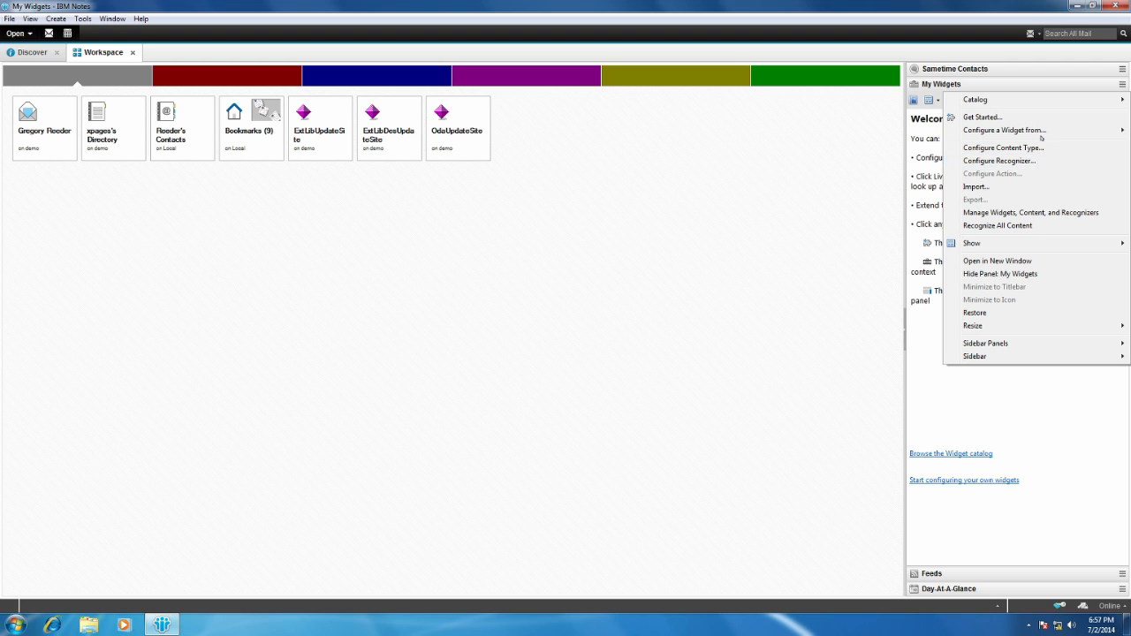
mouse_move(1043, 131)
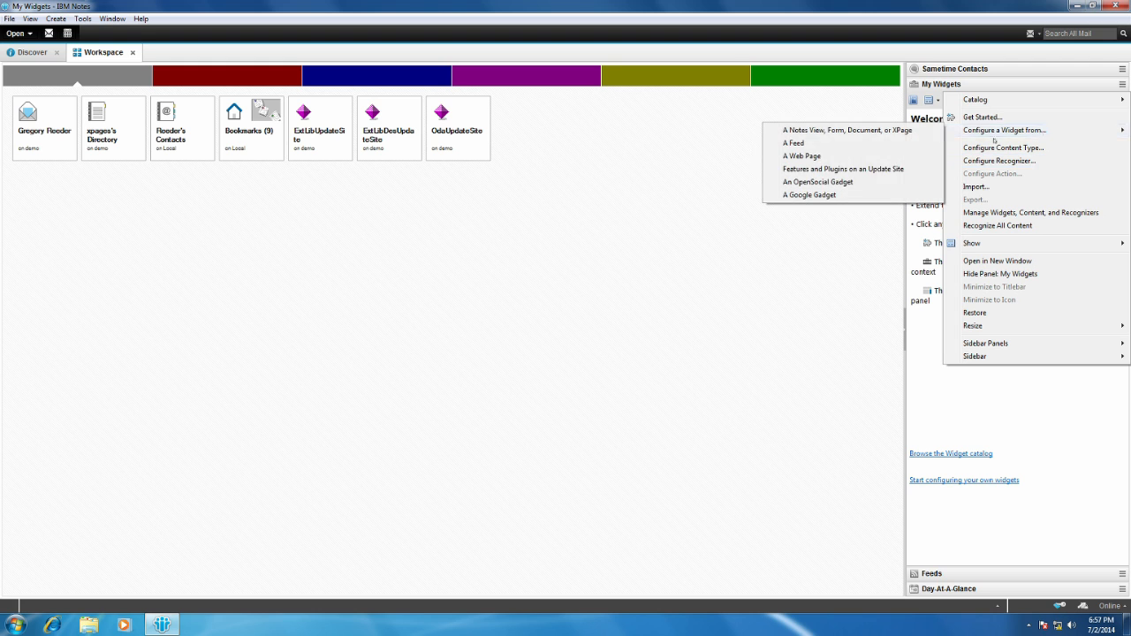
click(887, 169)
drag(586, 135, 824, 119)
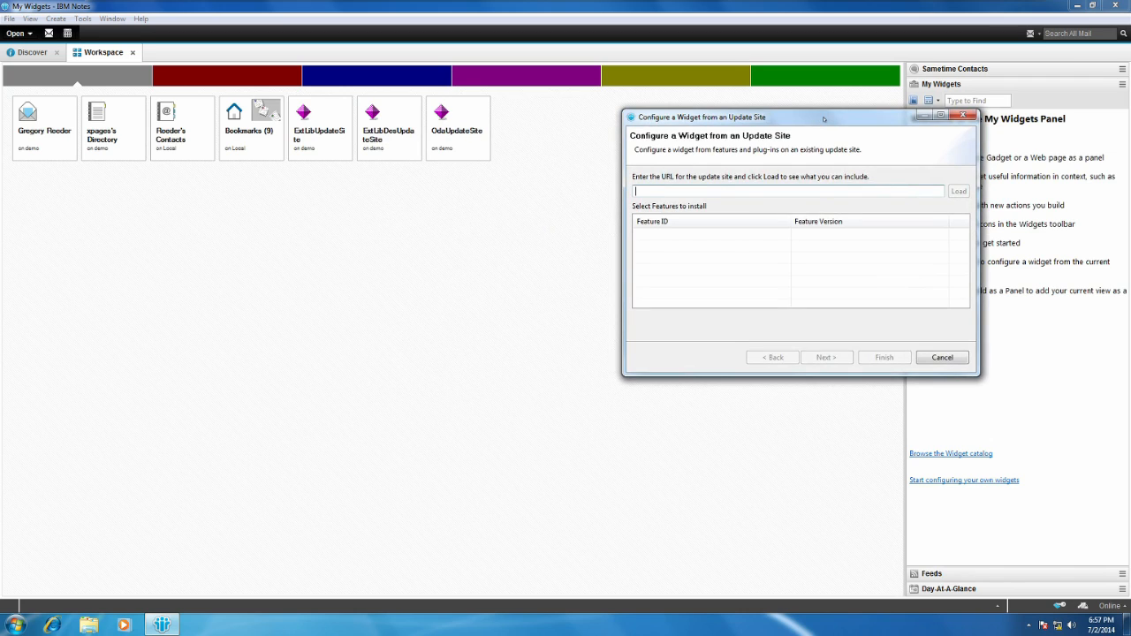
text(http>&&)
key(BackSpace)
key(BackSpace)
text(&&)
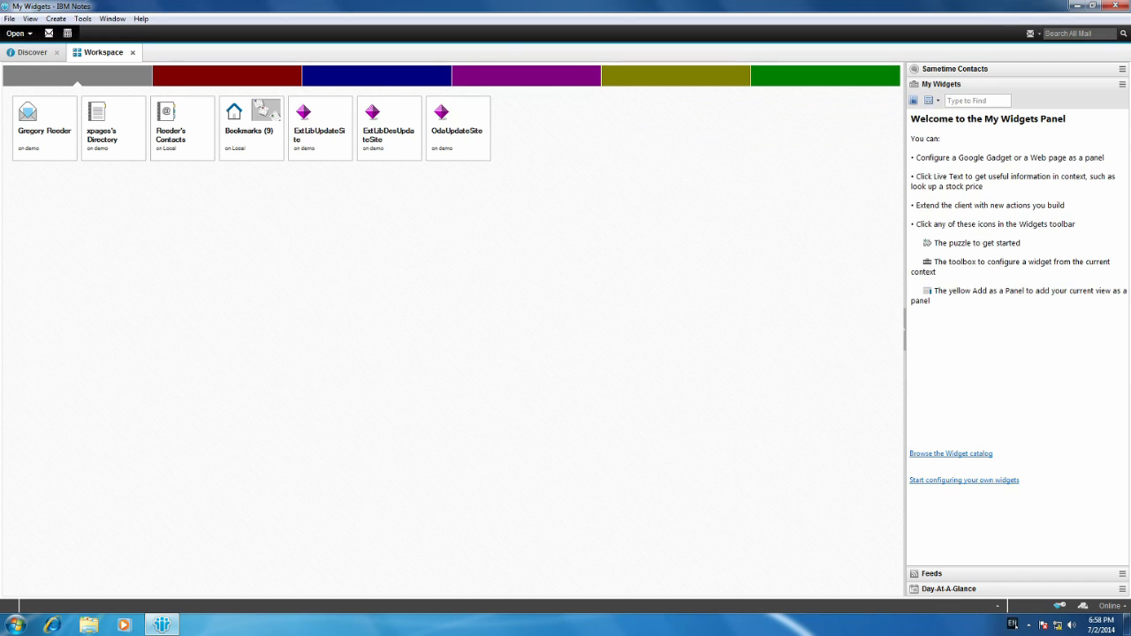
Switch the keyboard language to DE and start configuring a widget from features and plugins on an update site.
click(1013, 624)
click(1040, 576)
click(1121, 84)
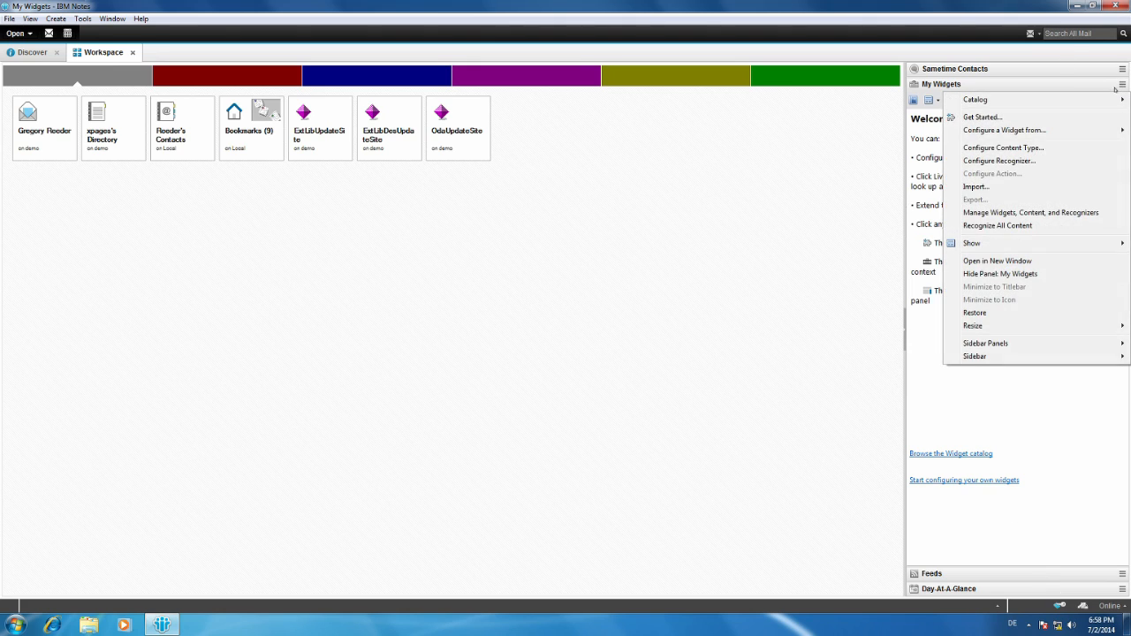
mouse_move(1106, 128)
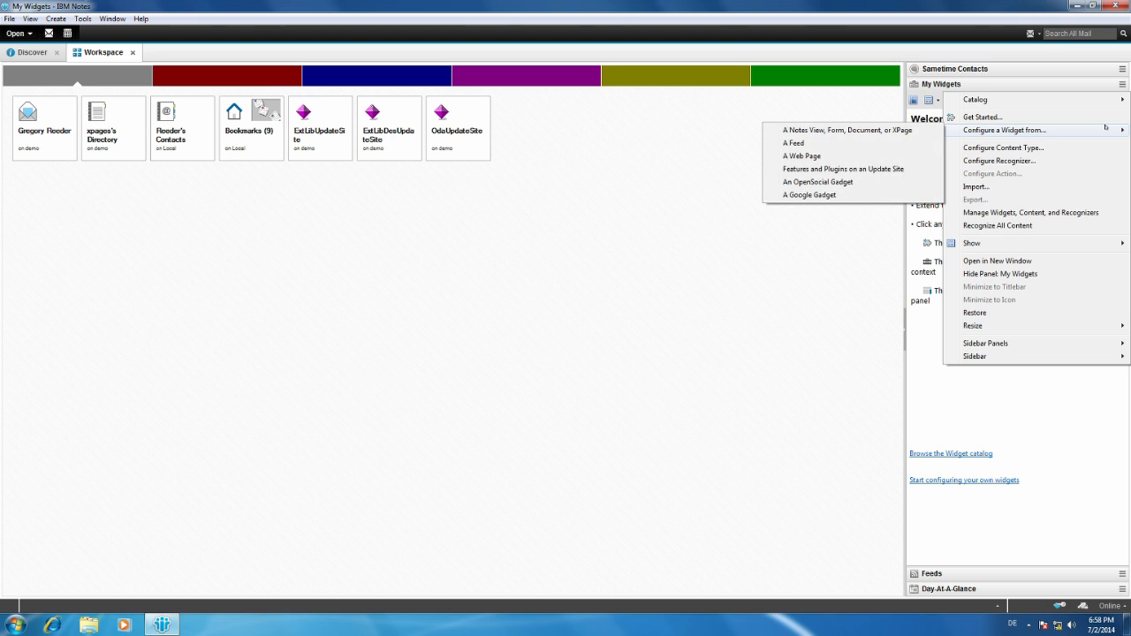
click(875, 170)
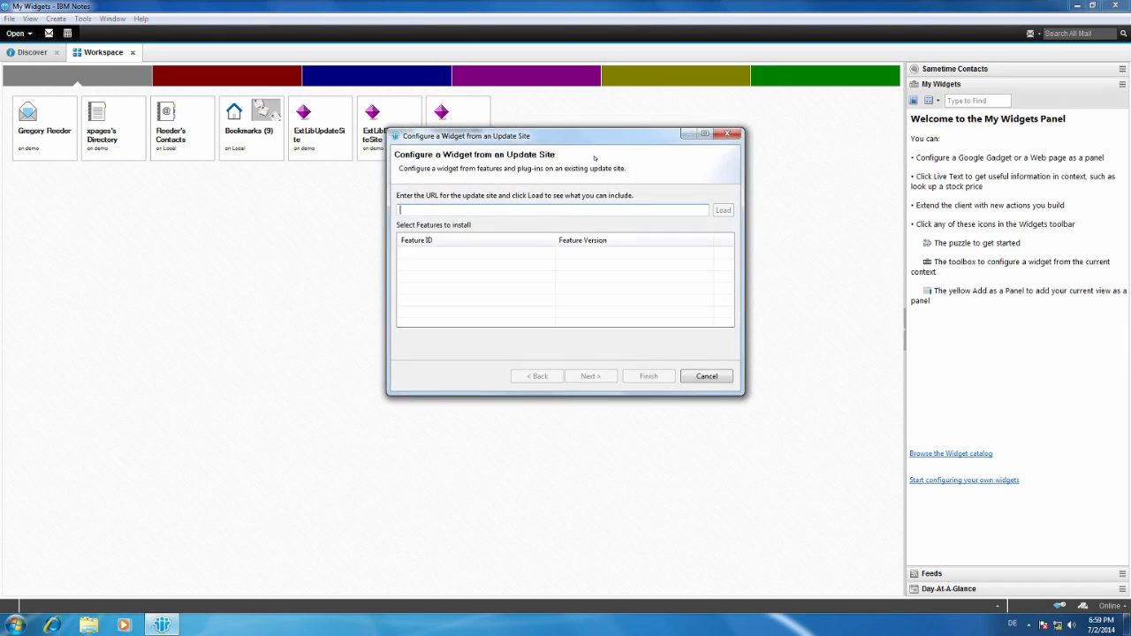
drag(589, 139, 566, 198)
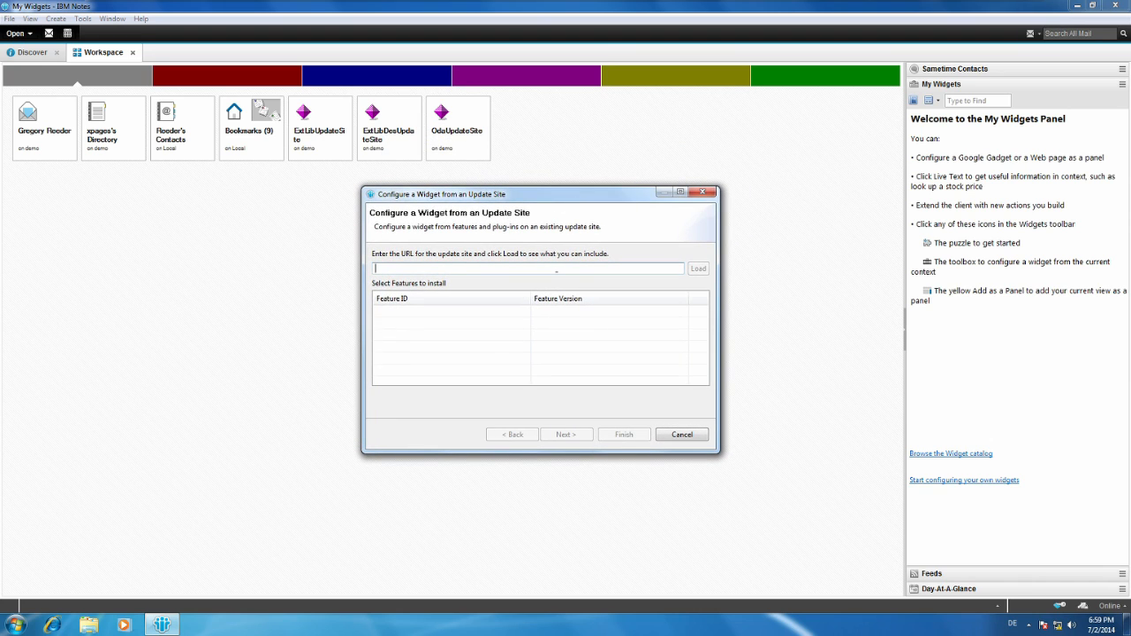
text(http://)
text(demo.xpages.com/)
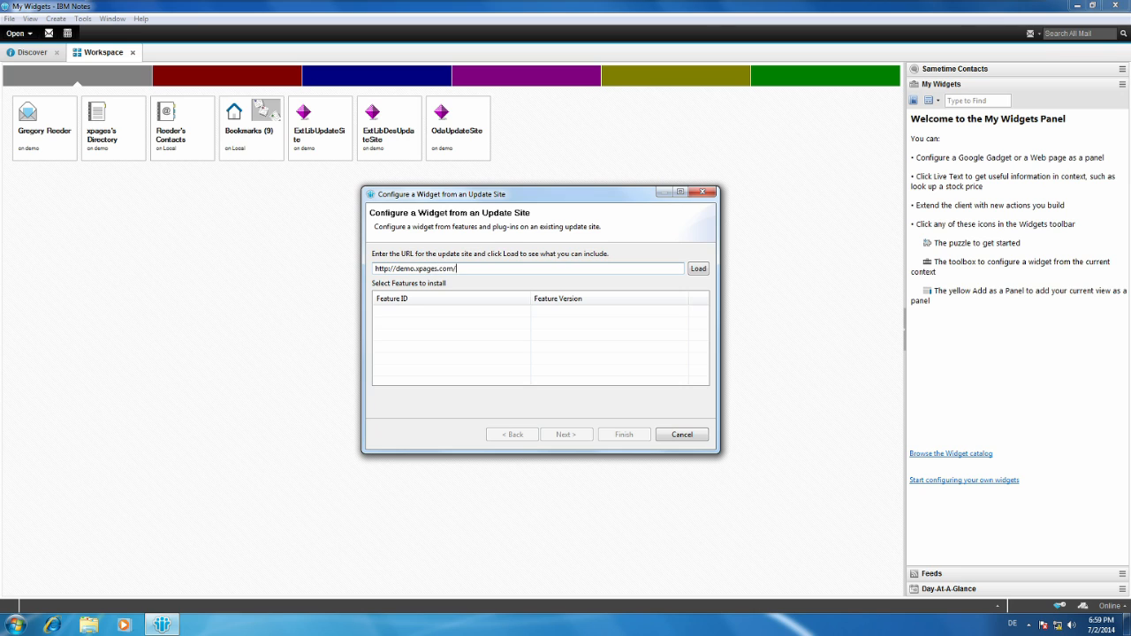
text(tLibDesUpdateSite.nsf)
click(700, 269)
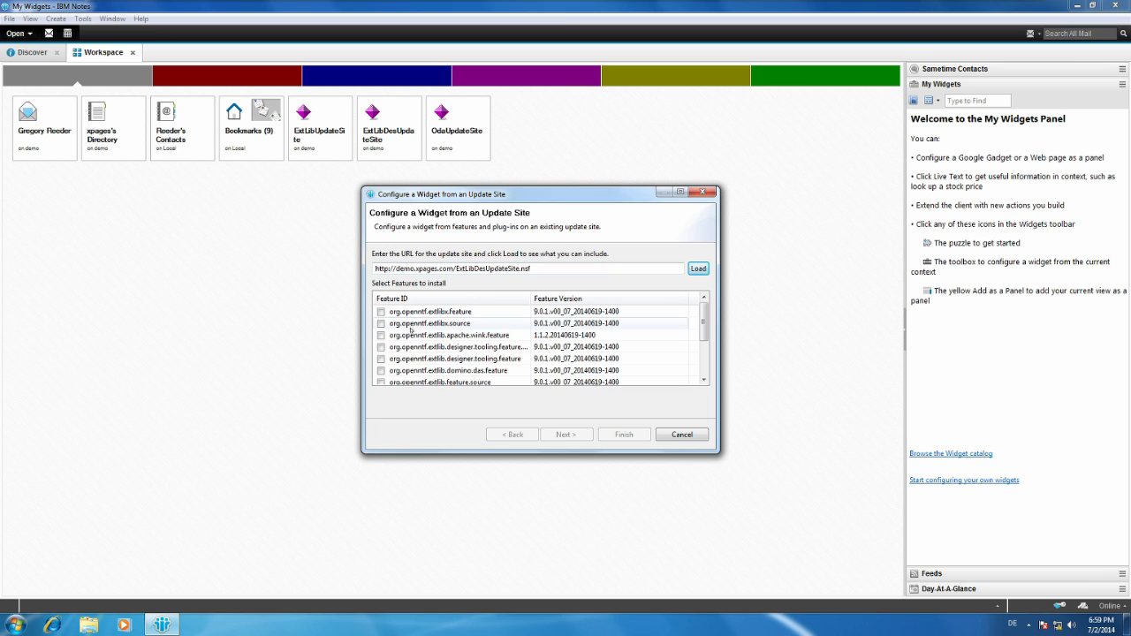
Enlarge the widget dialog and select every listed feature for installation, from org.openntf.extlibx.feature through org.openntf.services.feature.
click(381, 312)
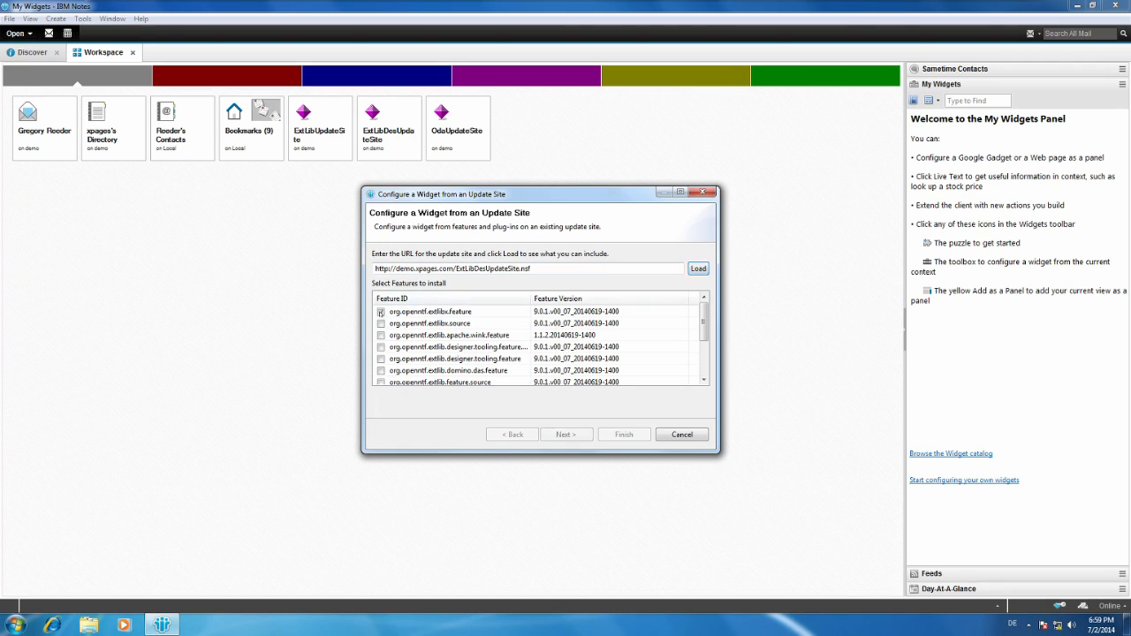
click(381, 323)
drag(723, 458, 782, 527)
click(381, 430)
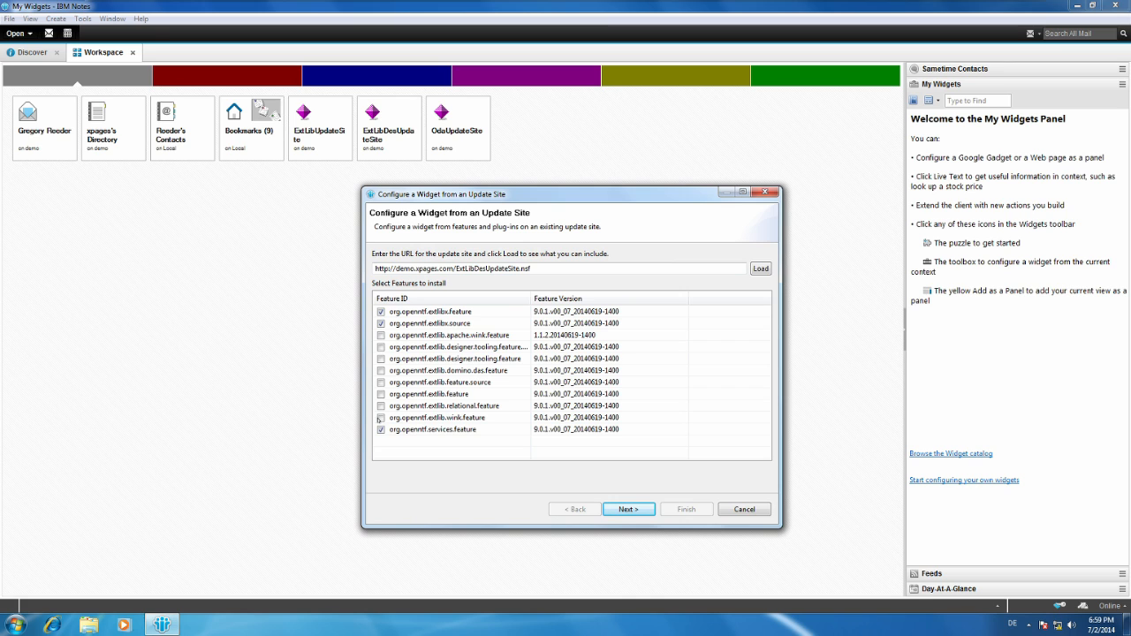
click(381, 417)
click(380, 405)
click(381, 394)
click(380, 382)
click(381, 370)
click(381, 346)
click(381, 335)
drag(630, 194, 768, 86)
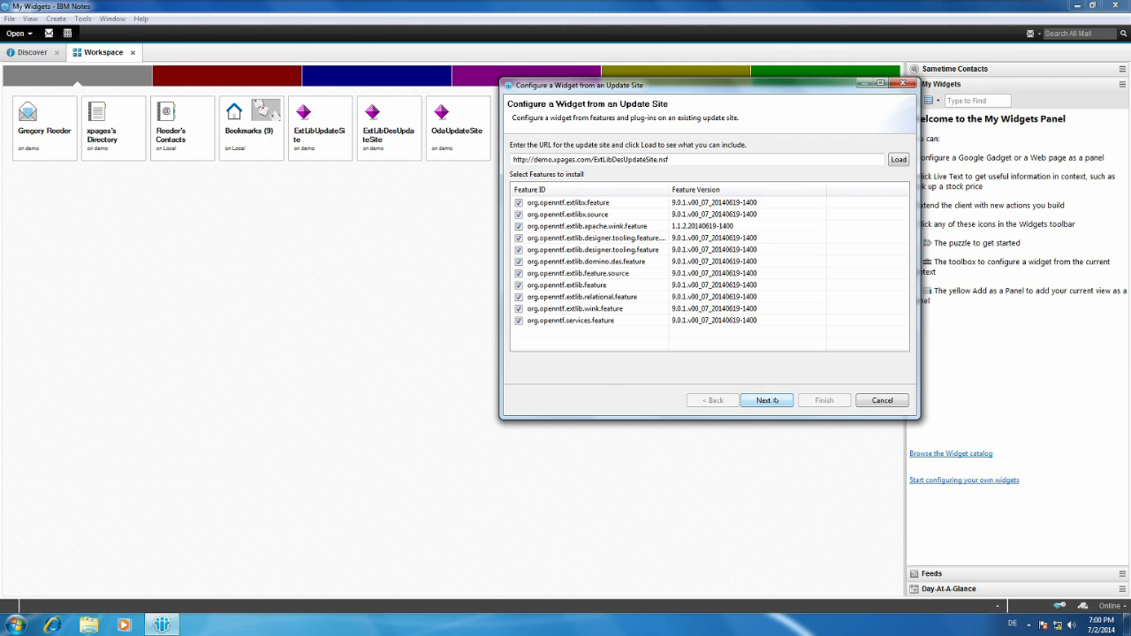
Name the widget ExtLib, complete its configuration with the generated install manifest and open the progress view of the widget provisioning.
click(766, 400)
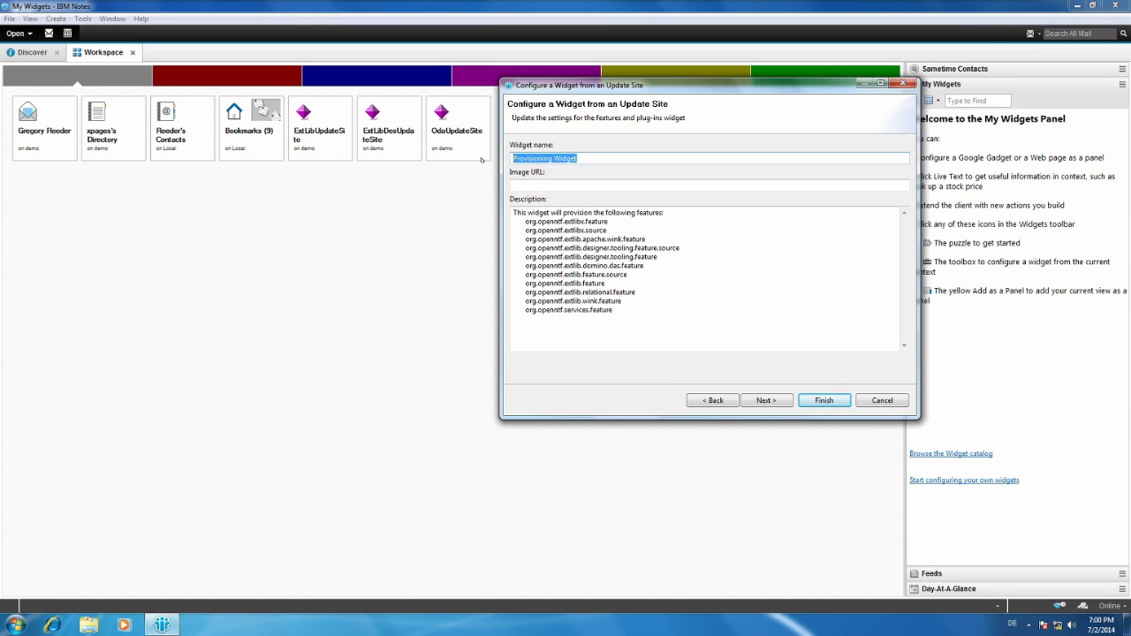
text(ExtLib)
click(775, 402)
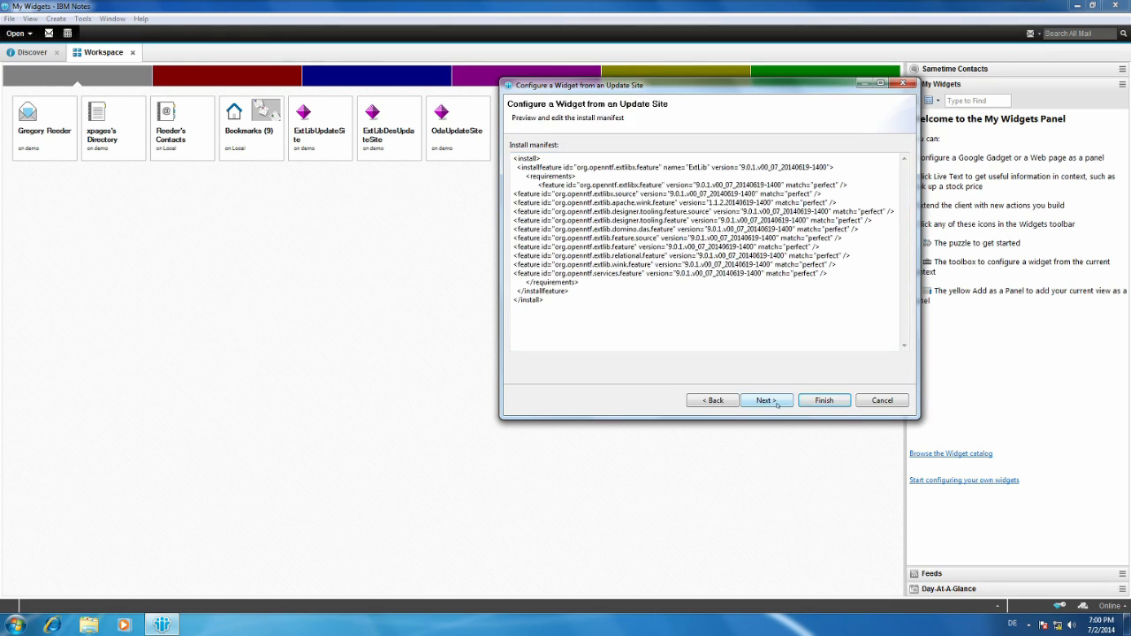
click(775, 401)
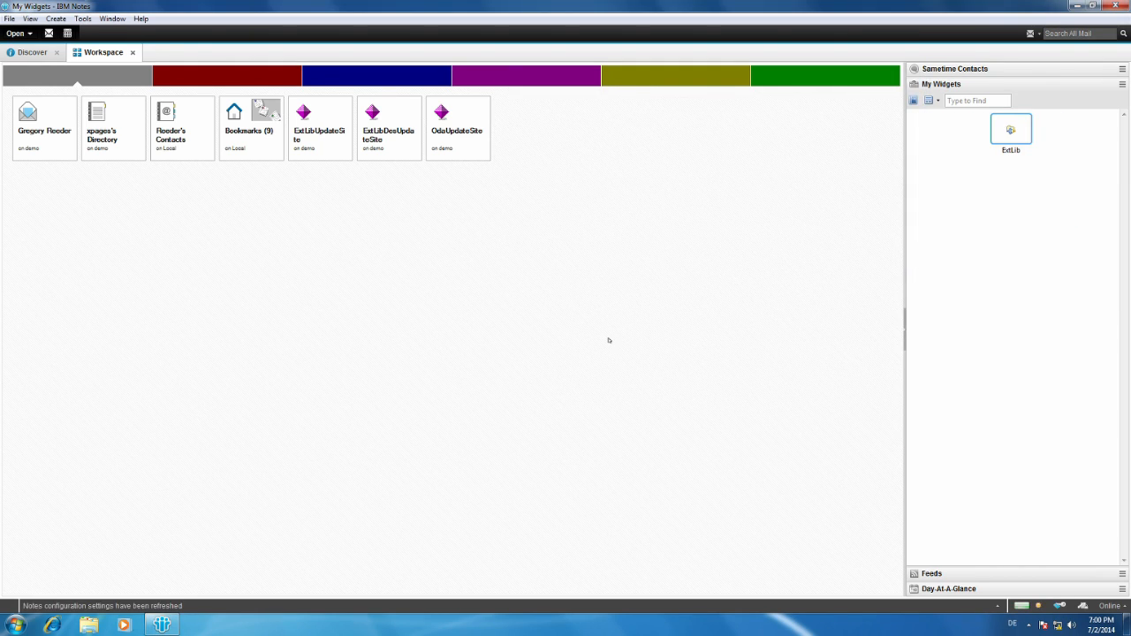
click(1038, 606)
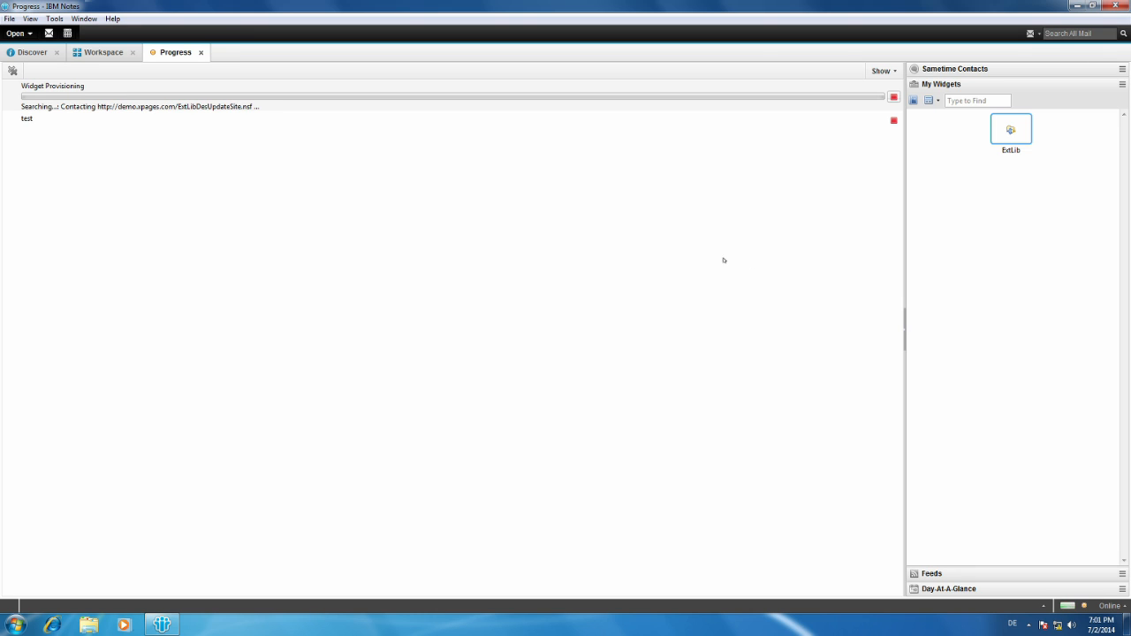
Narrow the sidebar and allow the unsigned Extension Library plug-ins, including Domino Access Services (DAS), to be installed.
drag(900, 278, 1011, 279)
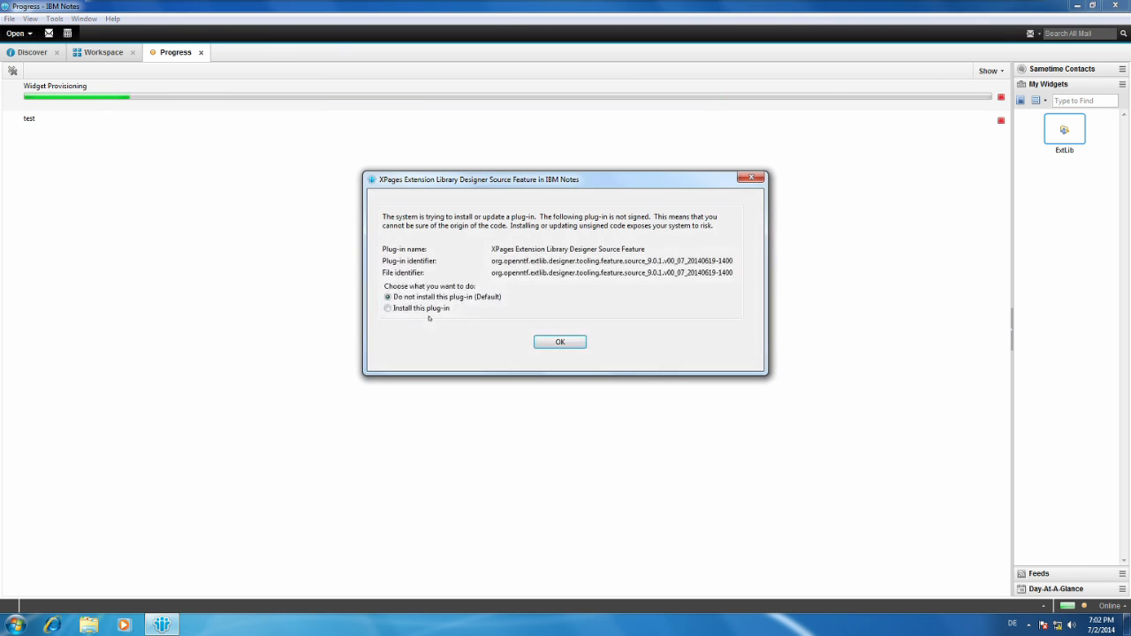
click(558, 341)
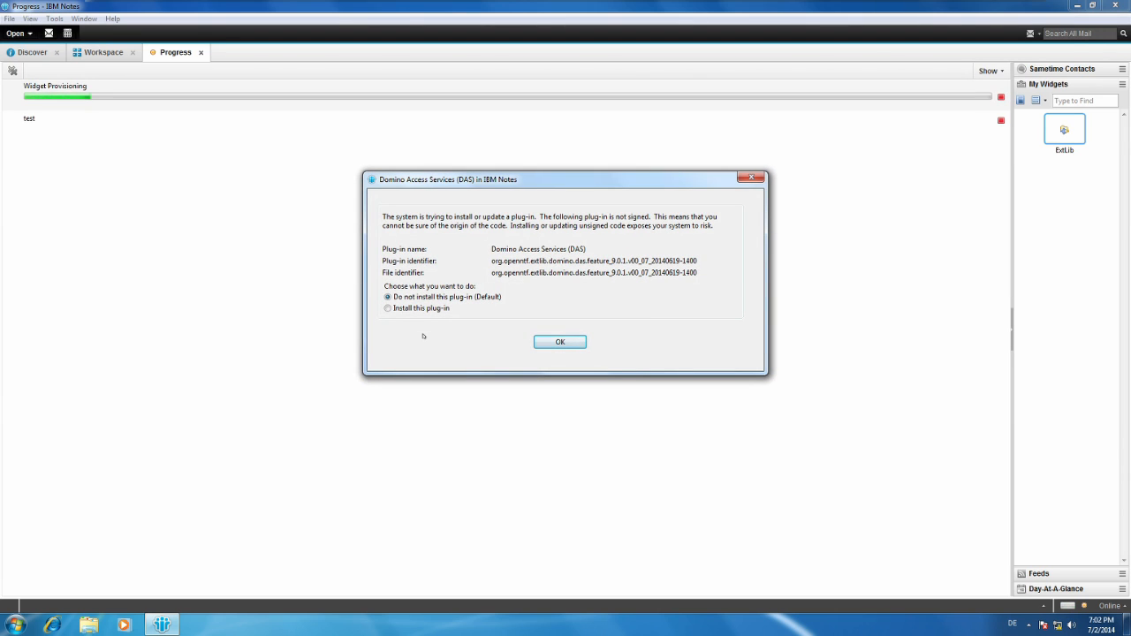
click(439, 309)
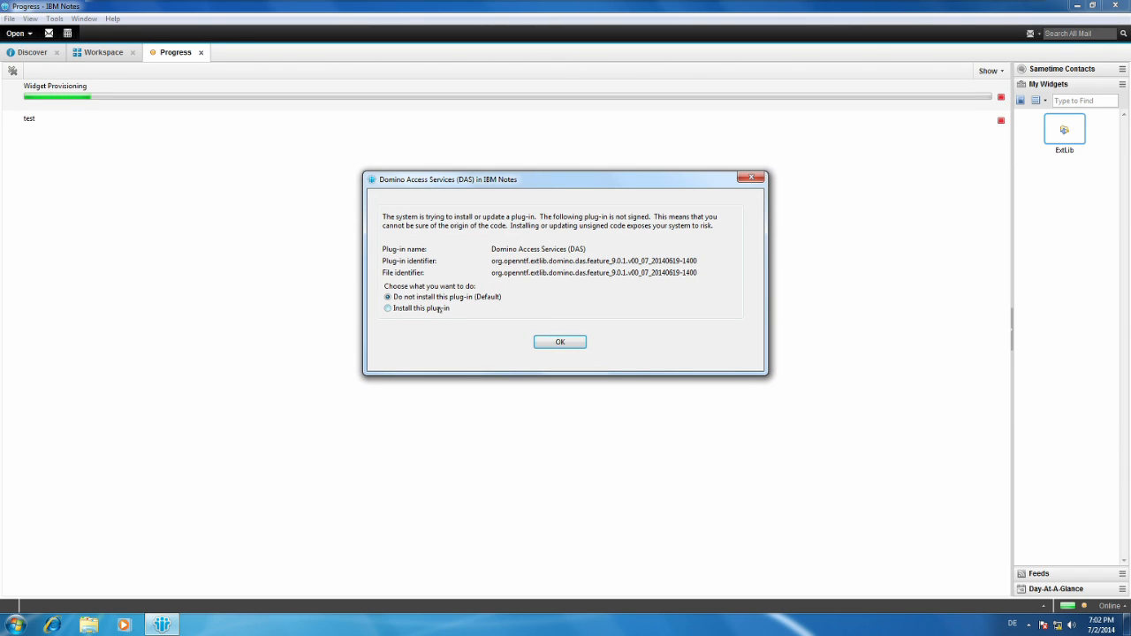
click(549, 346)
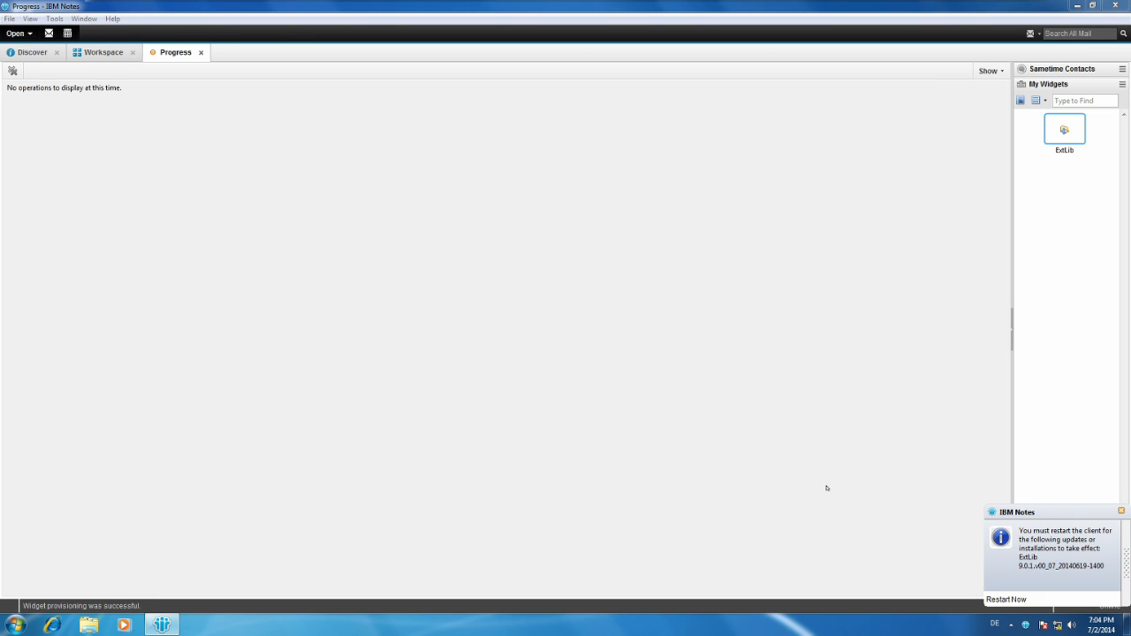
Restart IBM Notes to apply the ExtLib installation and log back in by entering the account password.
click(1005, 599)
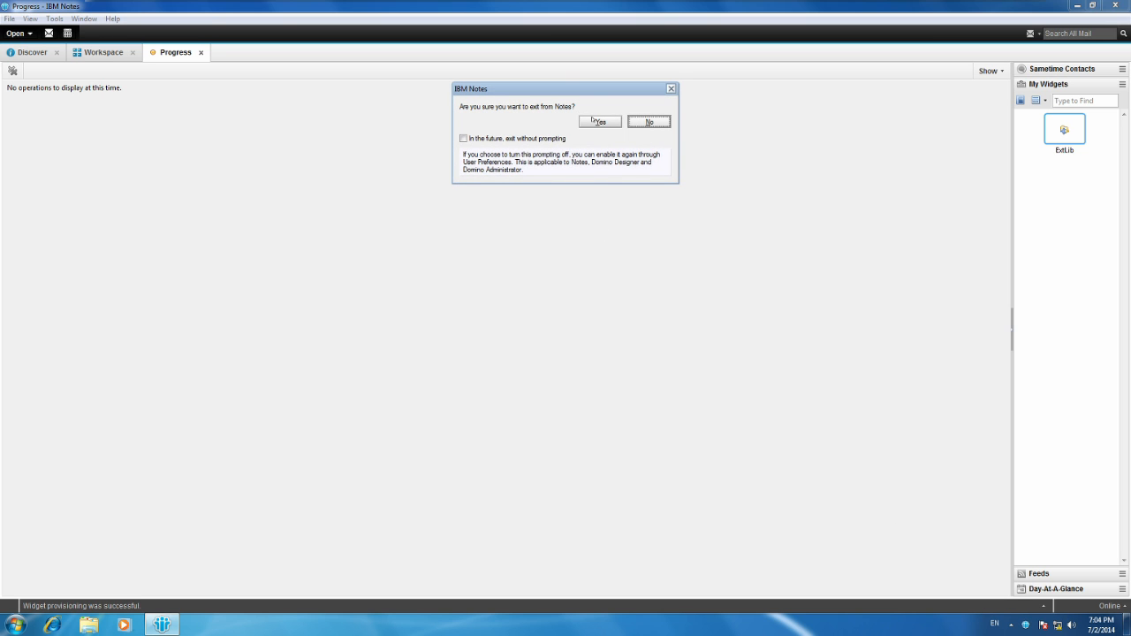
click(600, 122)
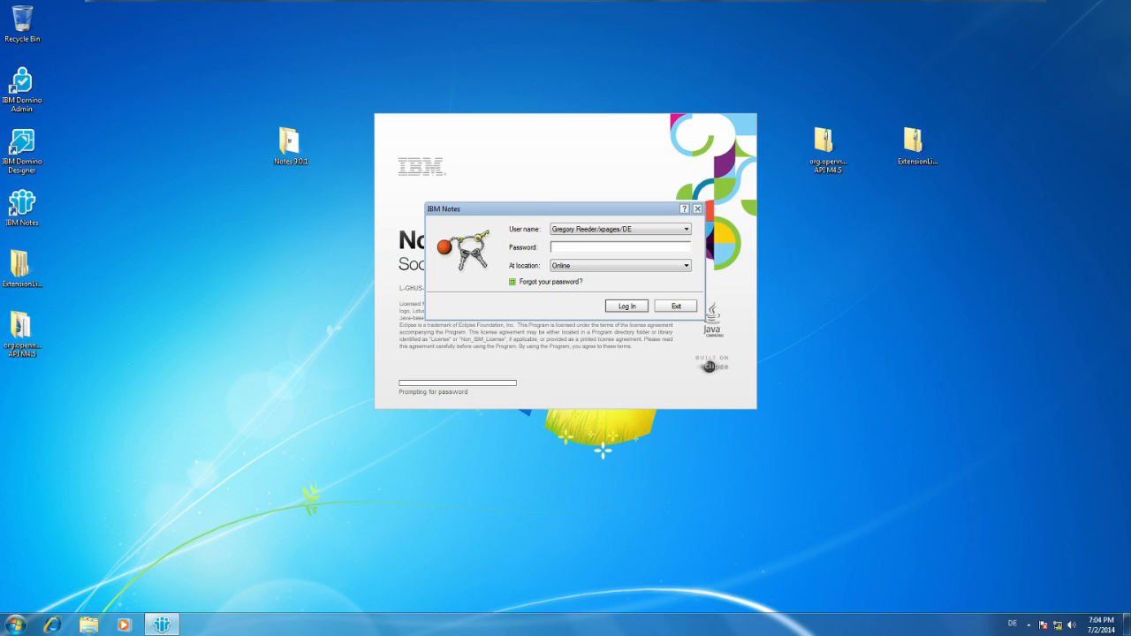
text(********)
key(Return)
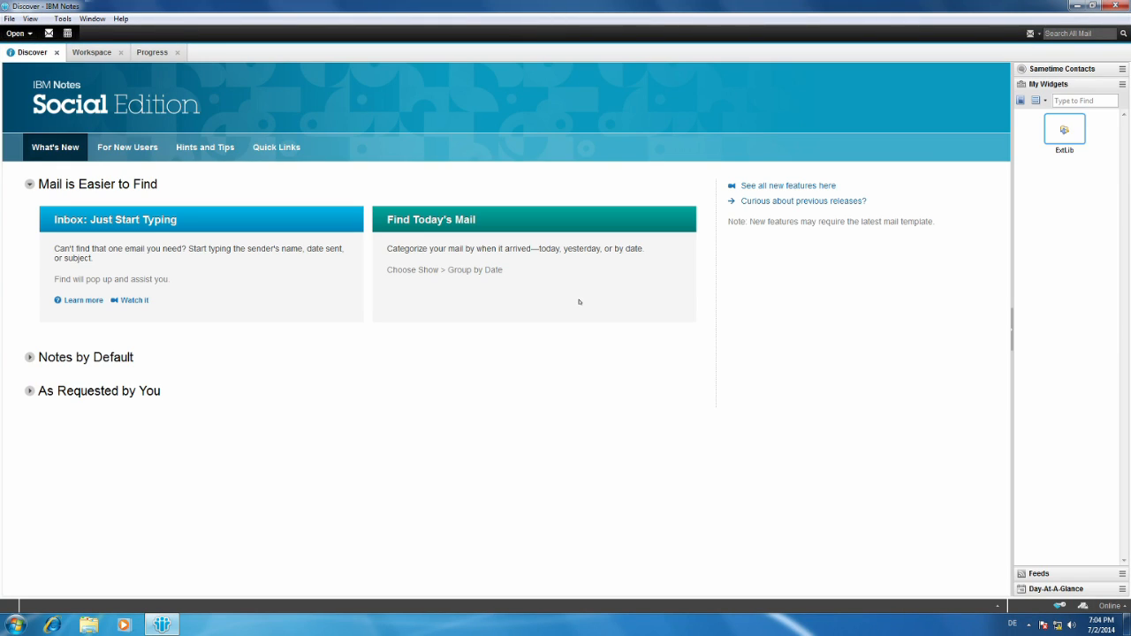
Close the Progress view and return to the Workspace.
click(114, 55)
click(153, 55)
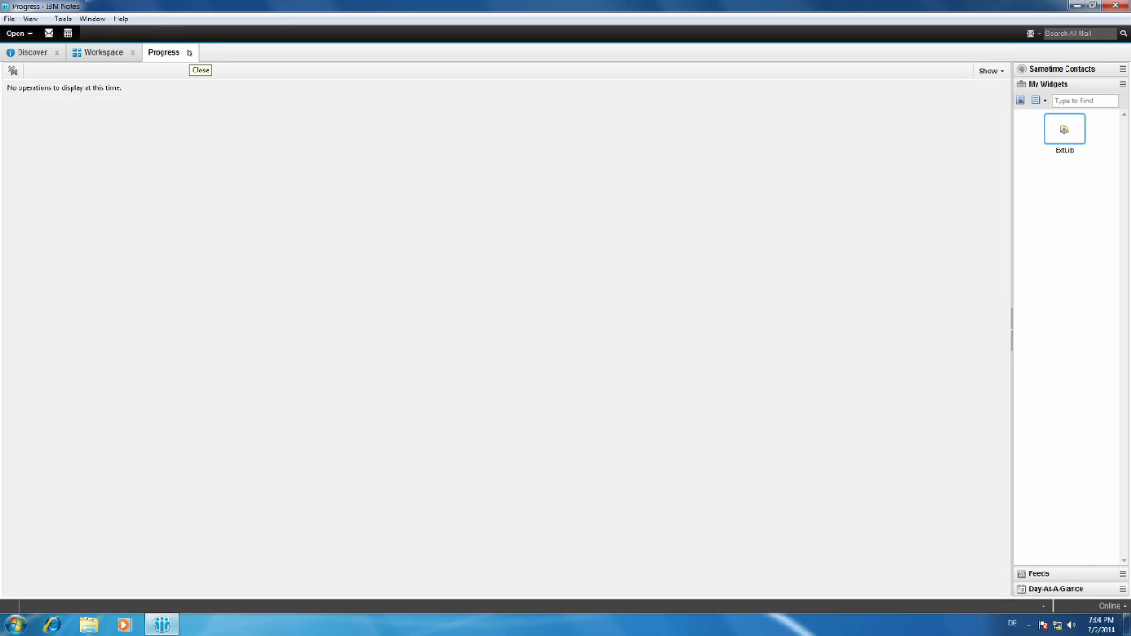
click(189, 53)
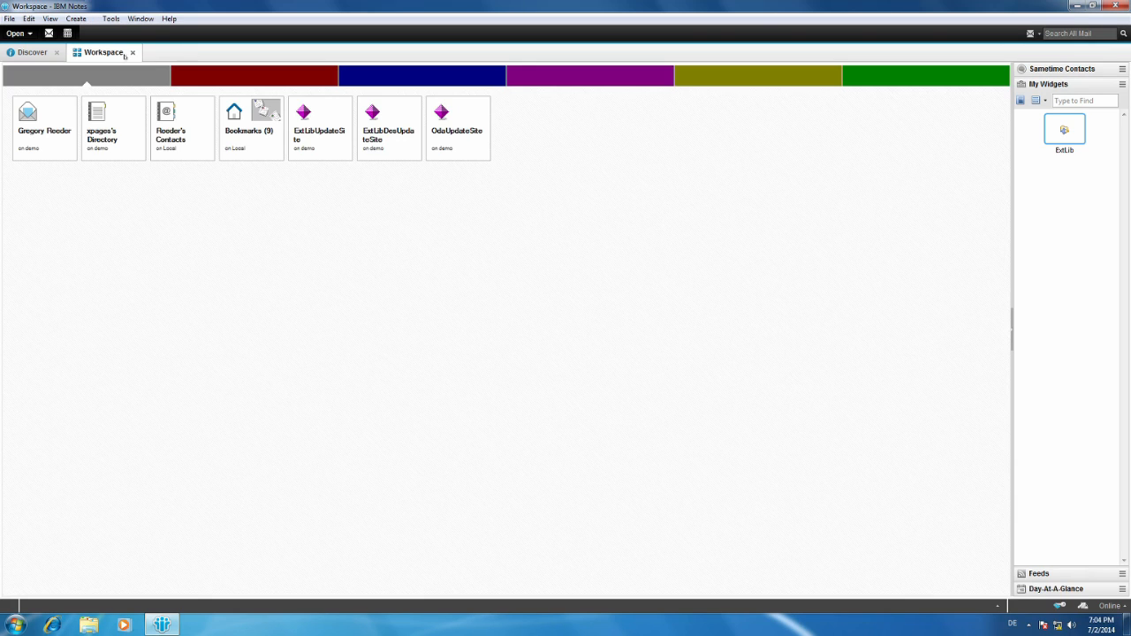
Open OdaUpdateSite and import the local update site using the site file in org.openntf.domino API M4.5 > org.openntf.domino.xsp.update.
click(445, 135)
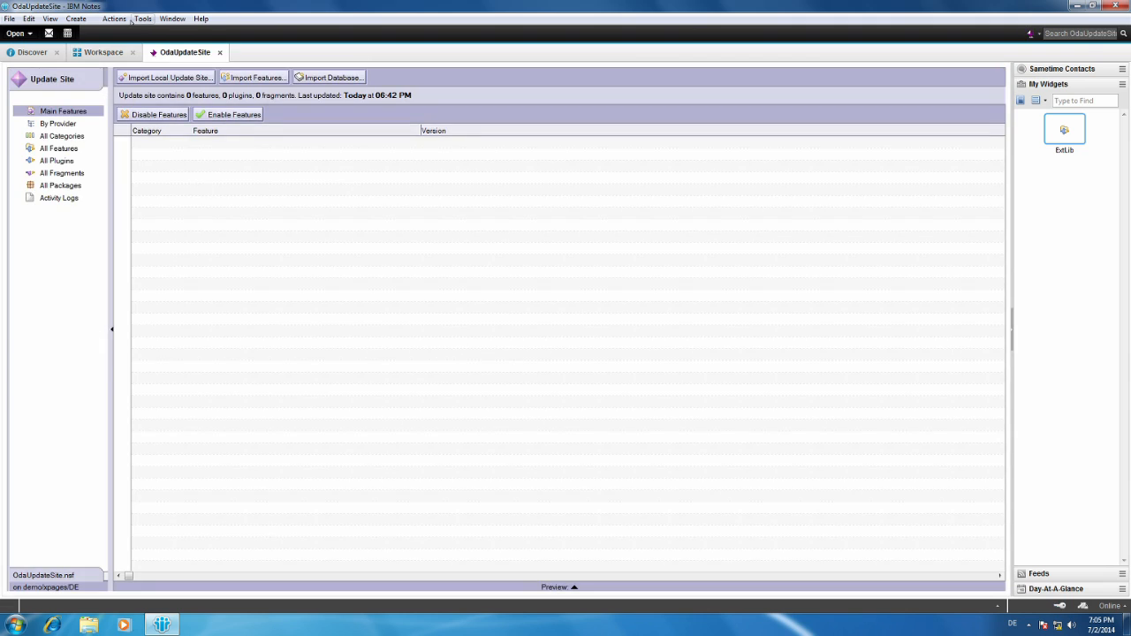
click(162, 78)
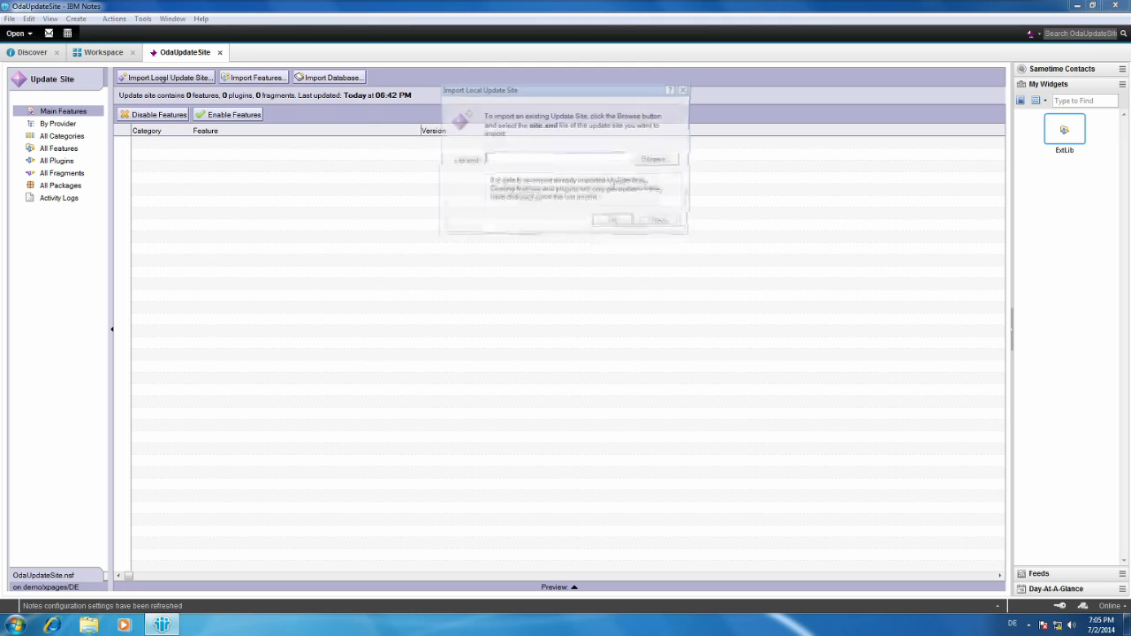
click(658, 160)
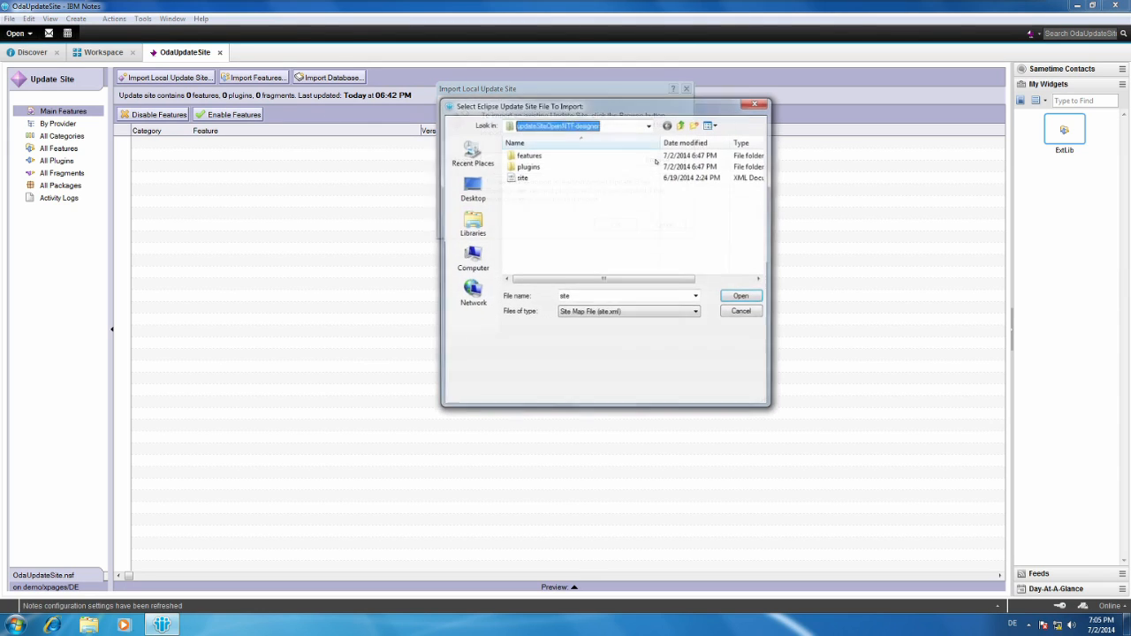
click(682, 125)
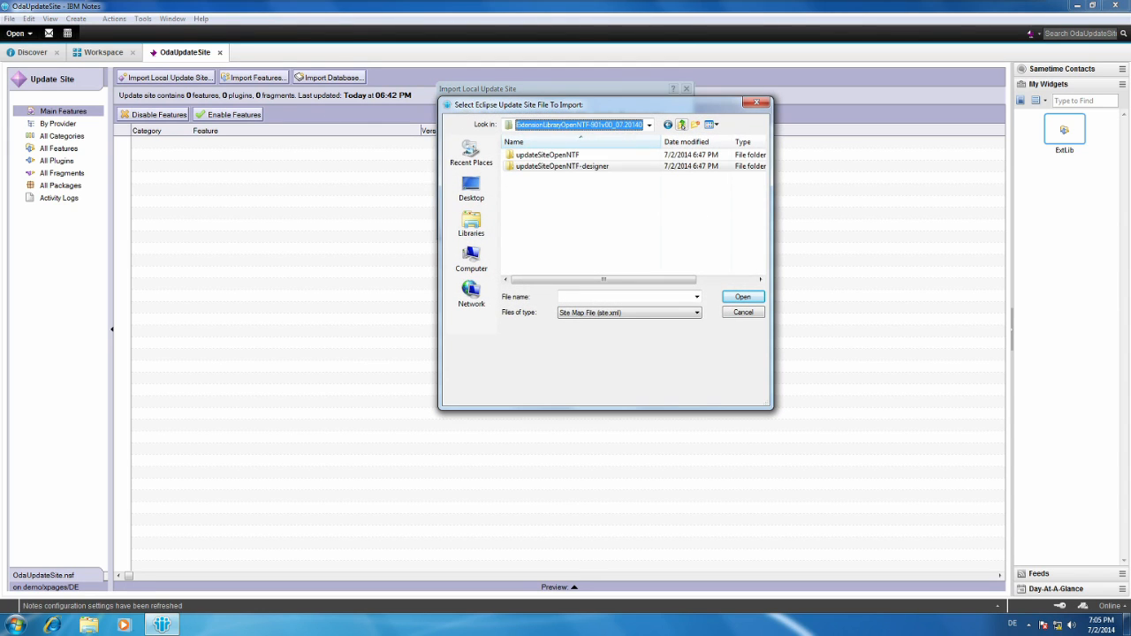
click(681, 124)
click(681, 125)
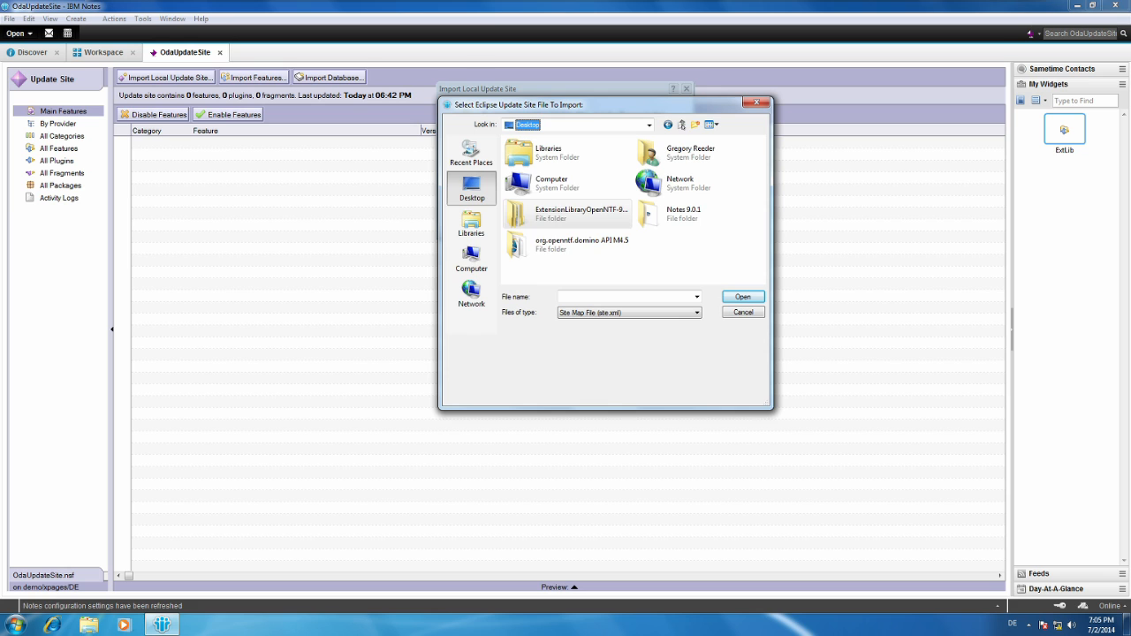
double_click(581, 235)
double_click(530, 156)
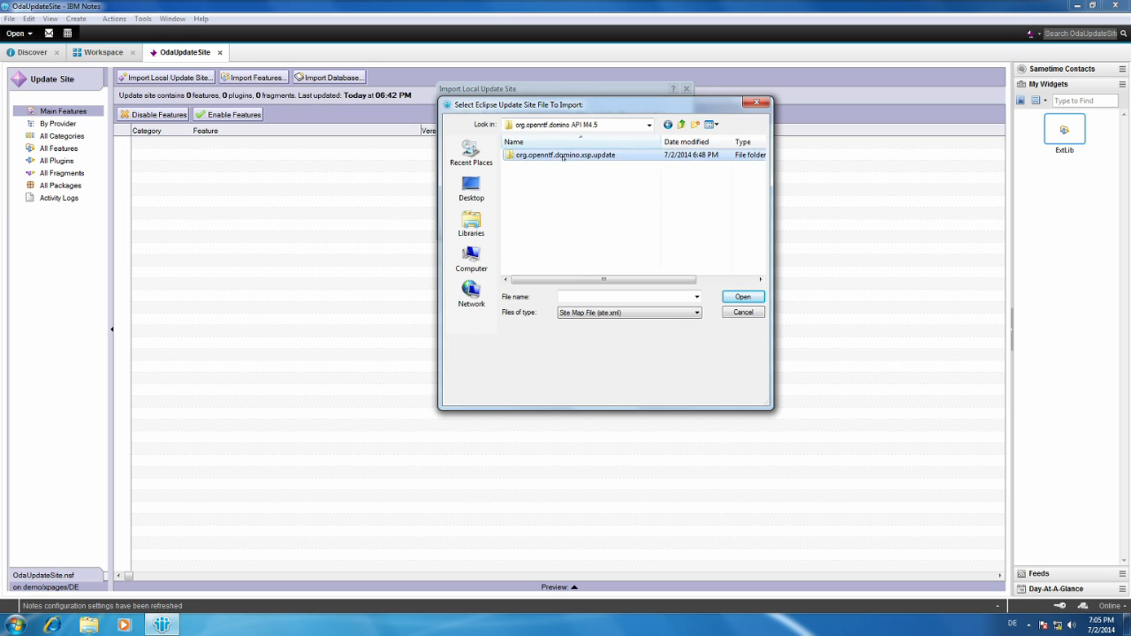
click(521, 177)
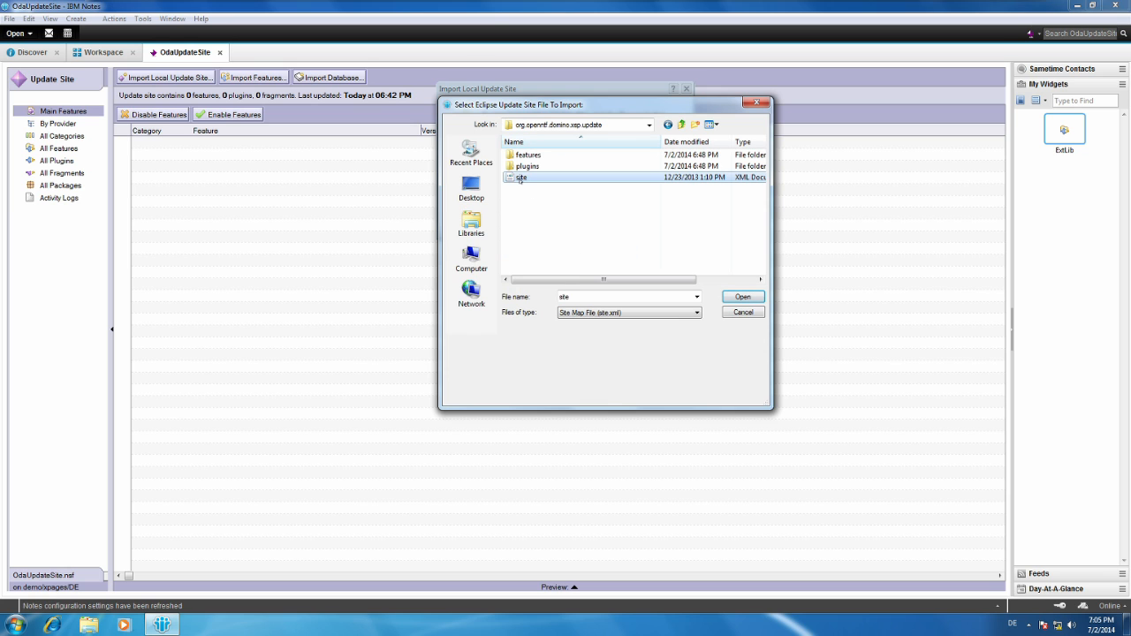
click(741, 297)
click(615, 225)
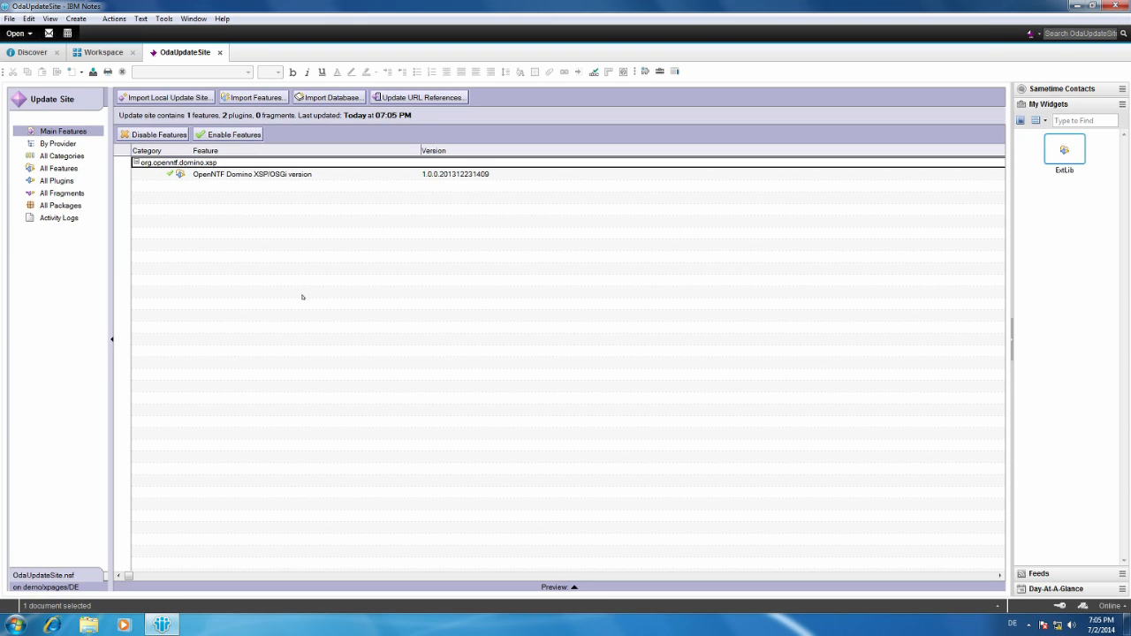
Sign all content of OdaUpdateSite with the current ID and close the database.
click(113, 19)
click(132, 60)
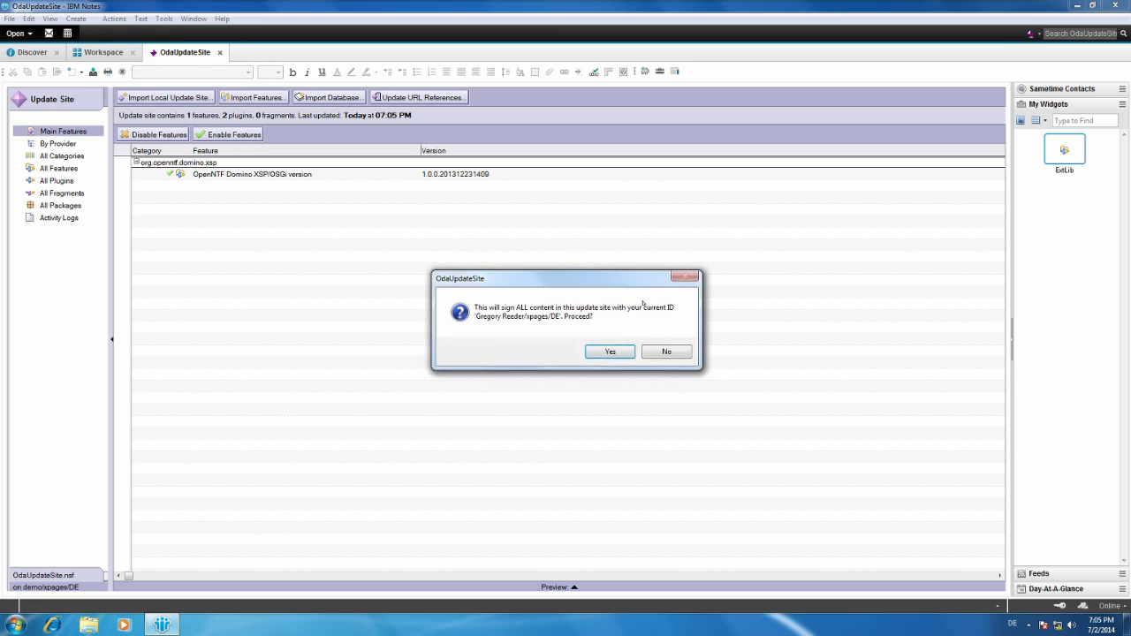
click(610, 351)
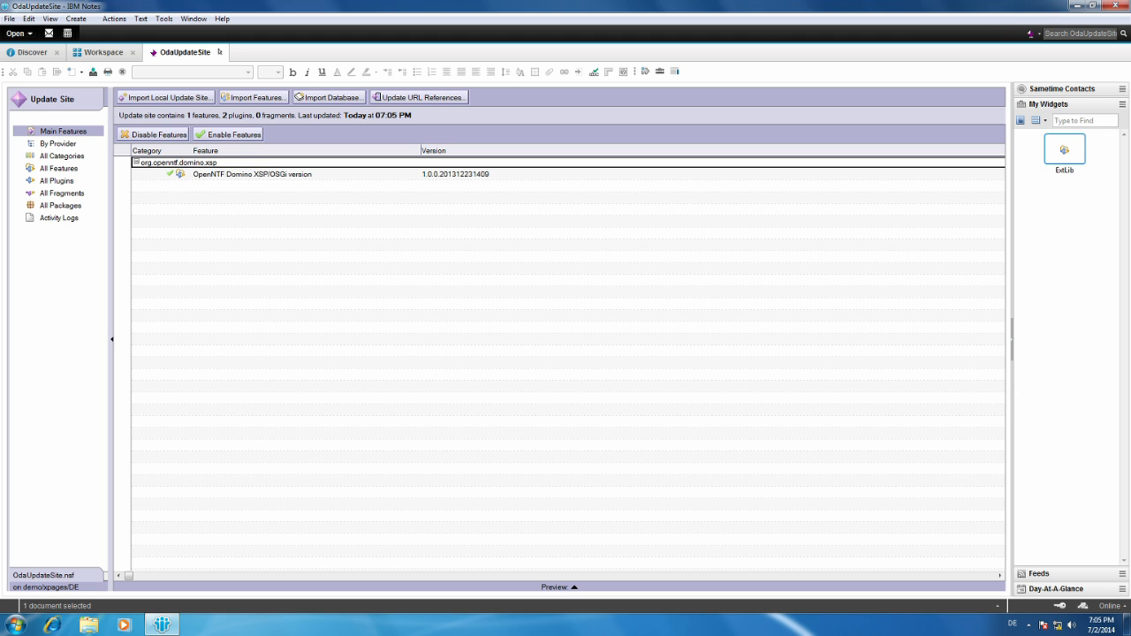
click(220, 52)
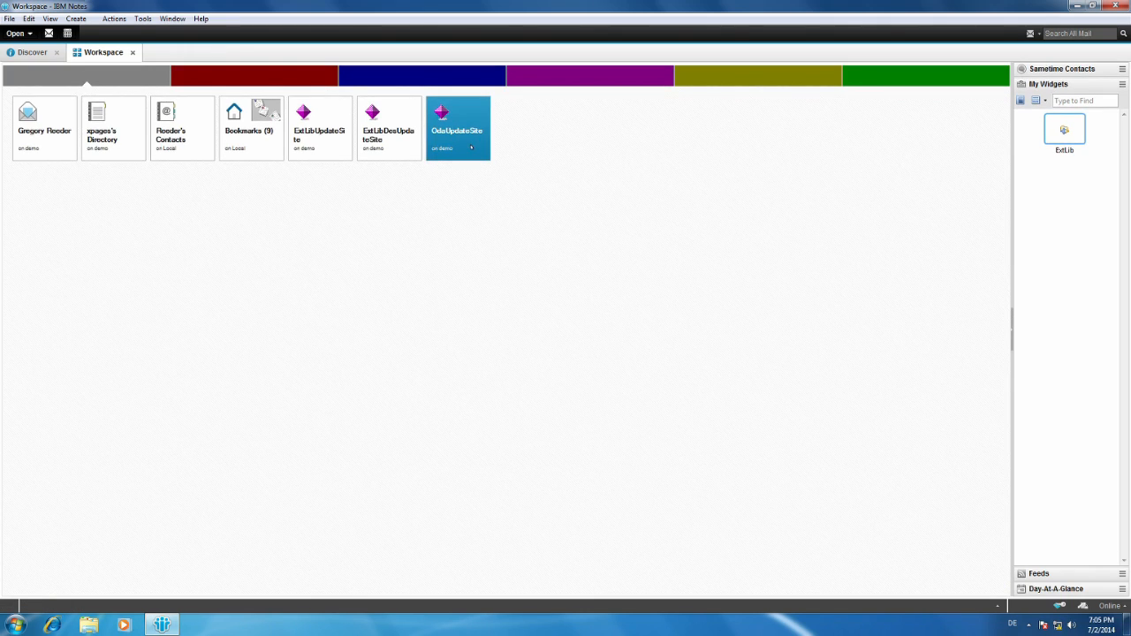
Open the application properties of OdaUpdateSite and copy its title.
right_click(471, 148)
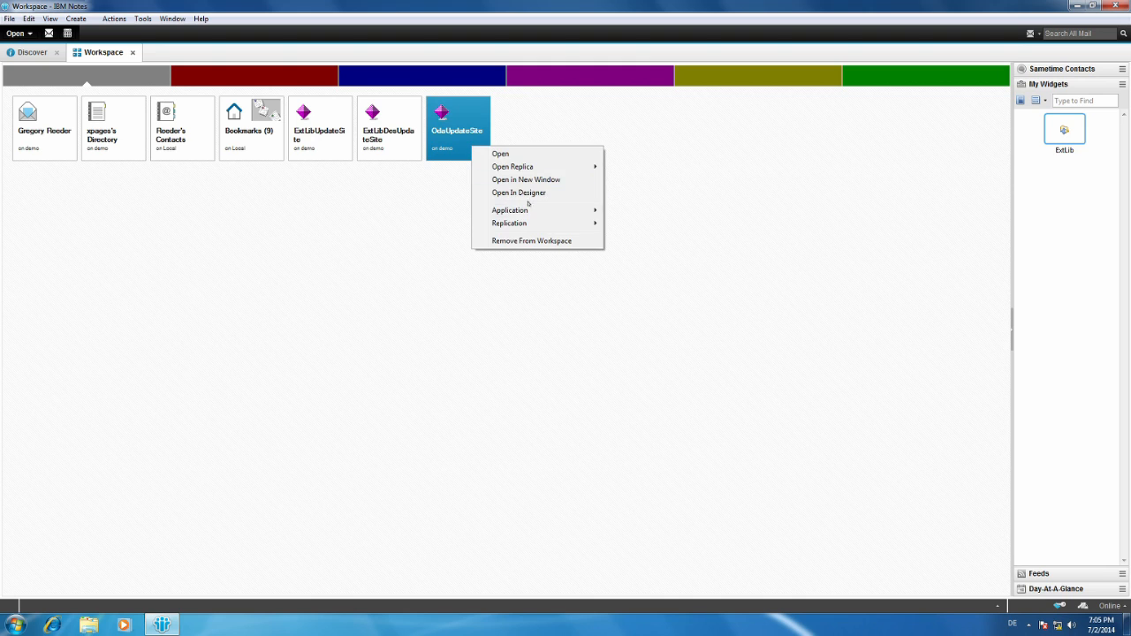
mouse_move(566, 210)
click(636, 210)
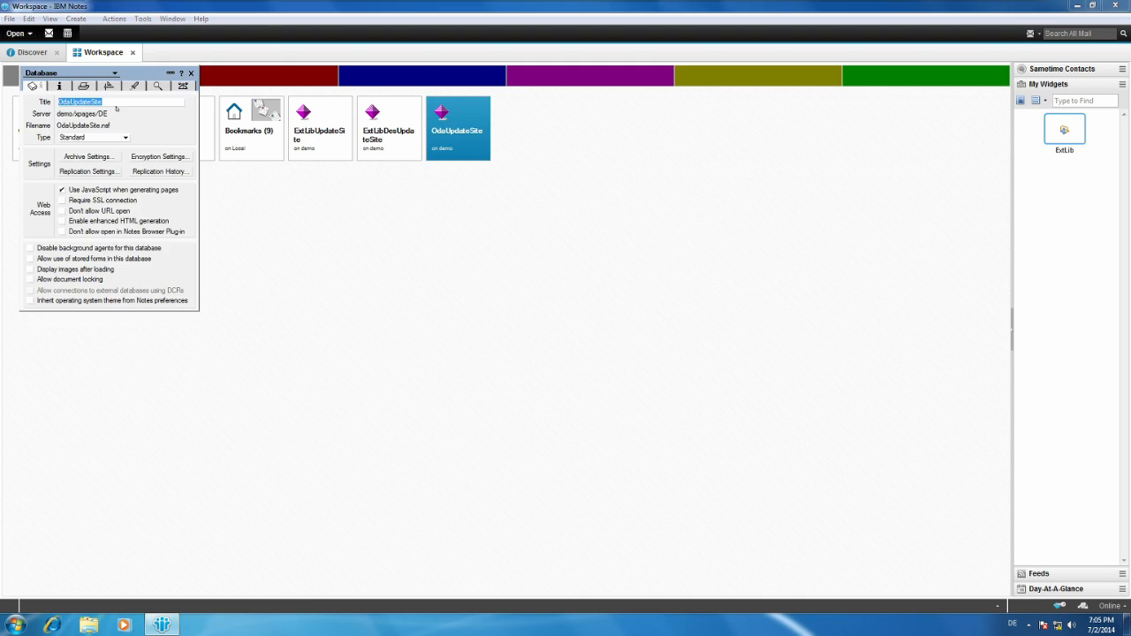
drag(108, 101, 52, 102)
key(ctrl+c)
Switch to the Demo.xpages.com server machine and append ,OdaUpdateSite.nsf to the OSGI_HTTP_DYNAMIC_BUNDLES entry in the notes file.
click(962, 9)
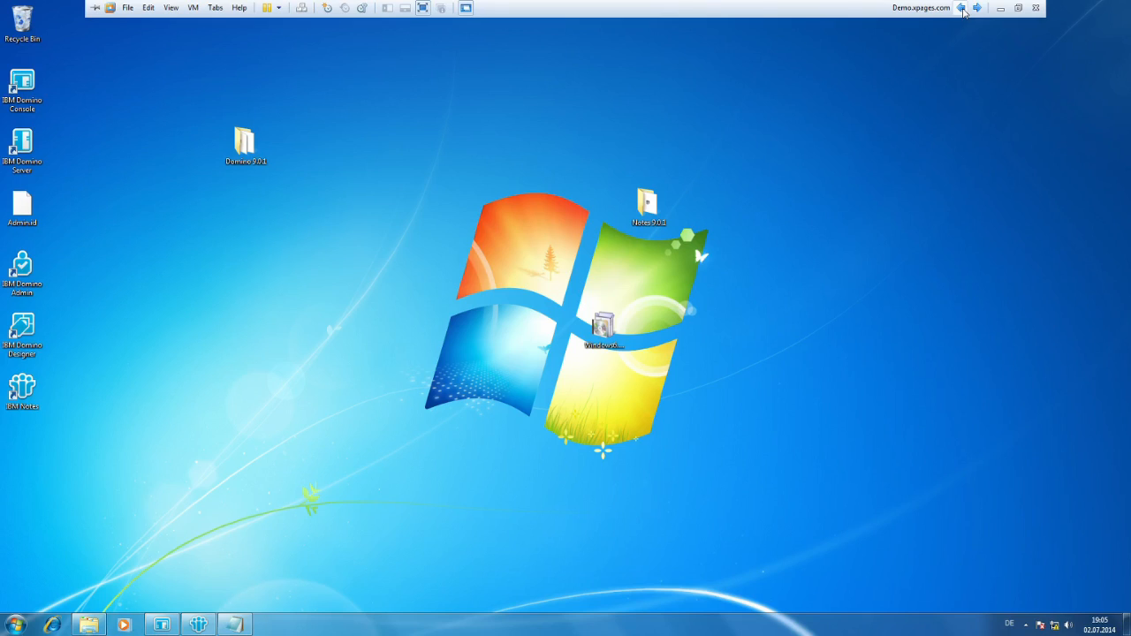
click(235, 625)
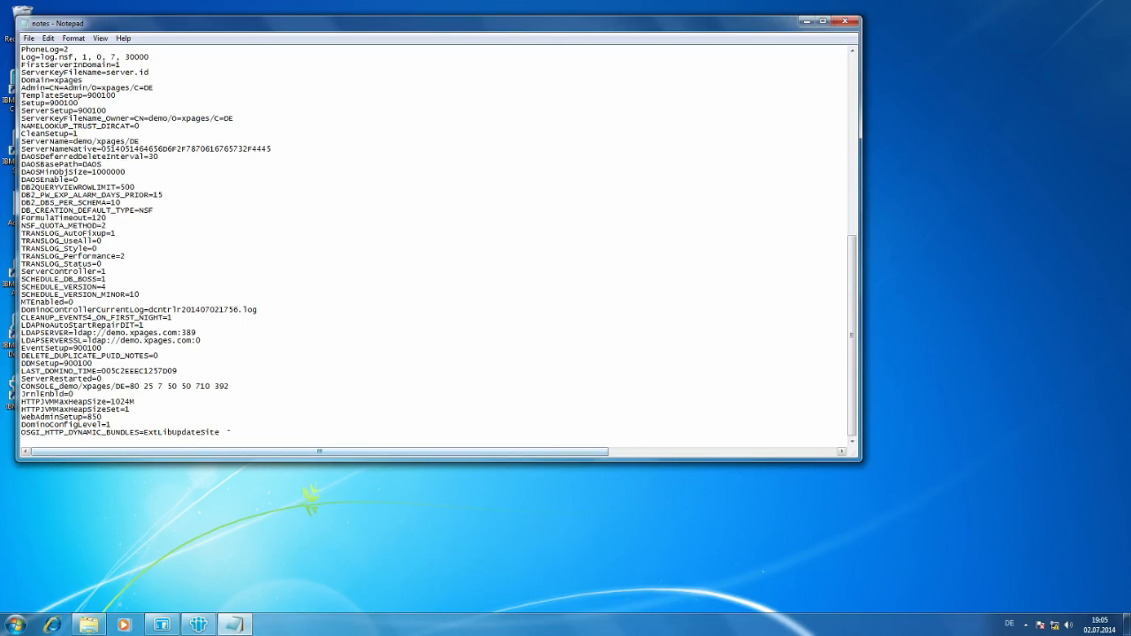
key(BackSpace)
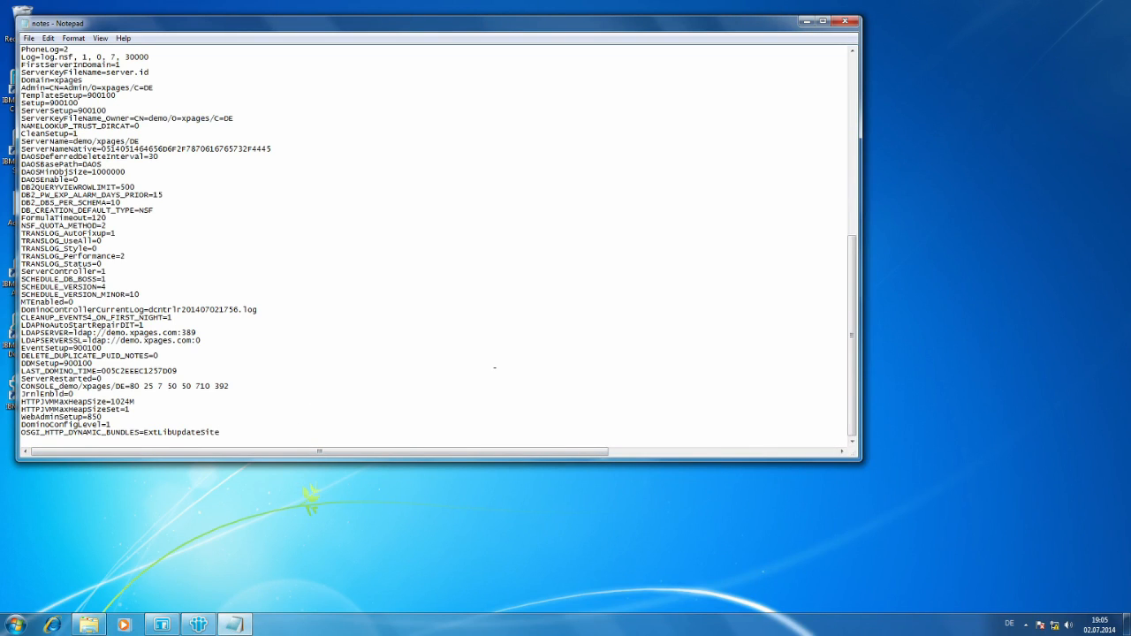
text(,)
key(ctrl+v)
text(.nsf)
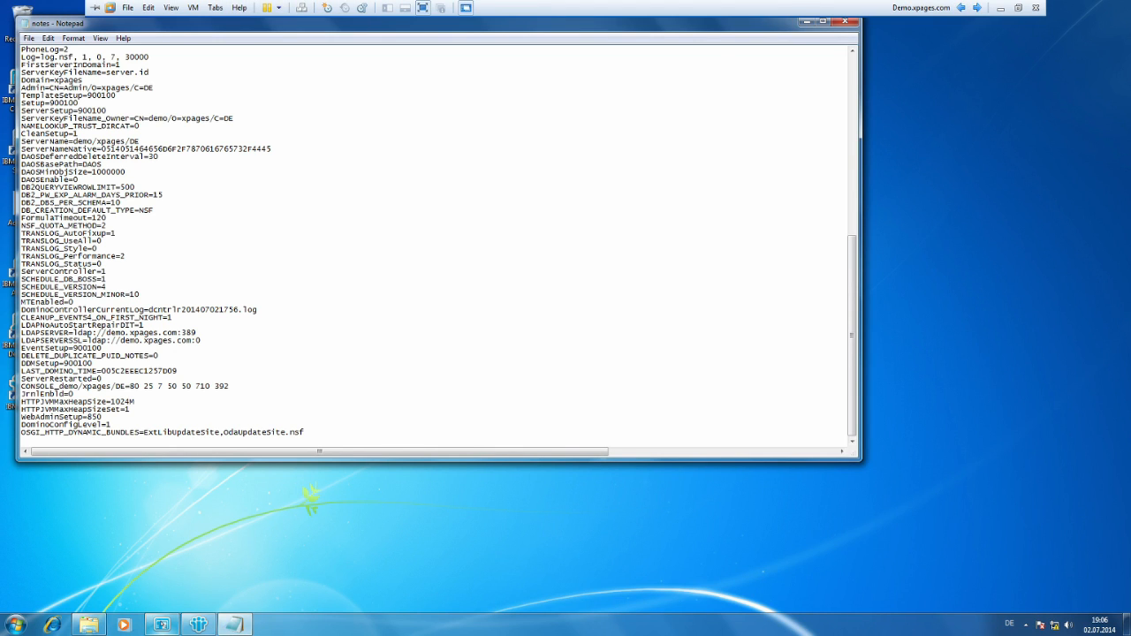
Switch to the Domino Console and restart the HTTP task with the command restart task http.
click(168, 626)
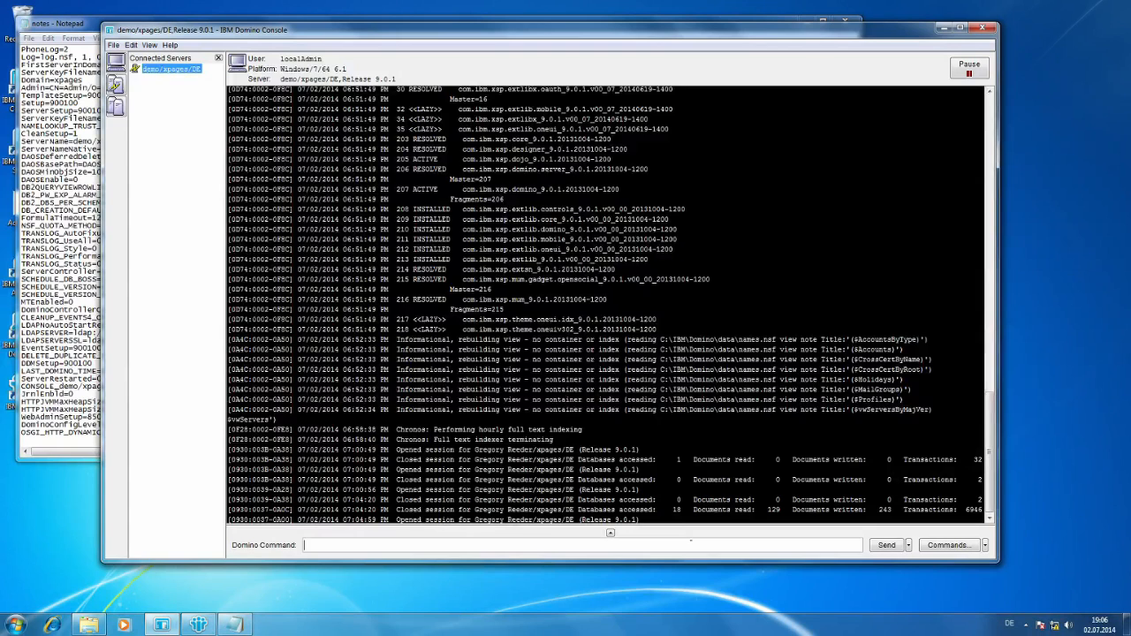
text(restart )
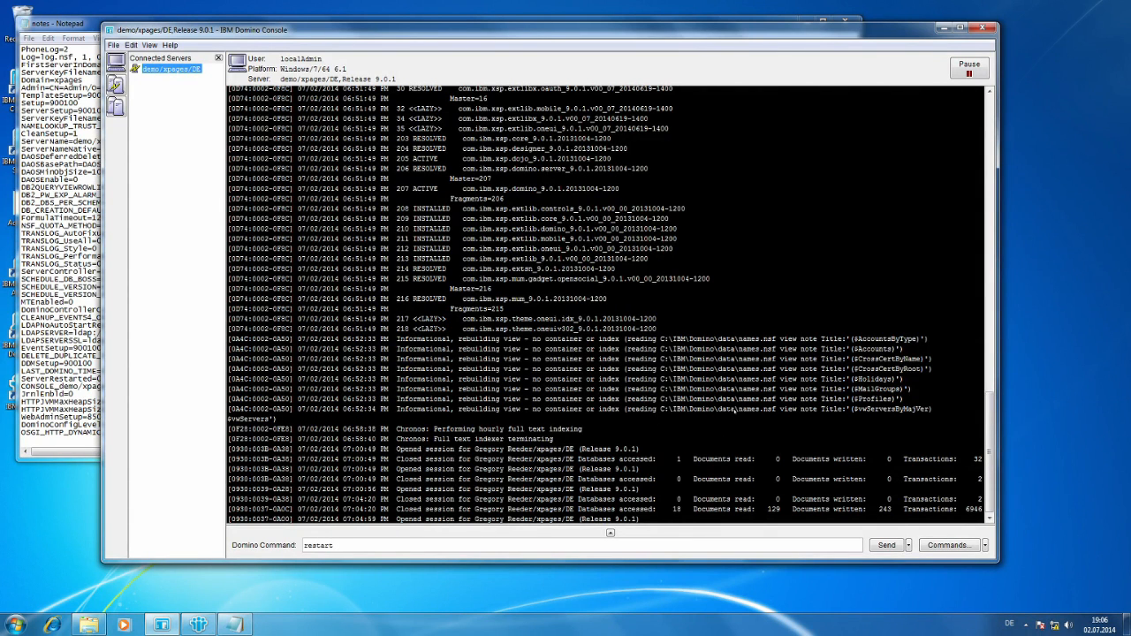
text(tast)
key(BackSpace)
text(k http)
key(Return)
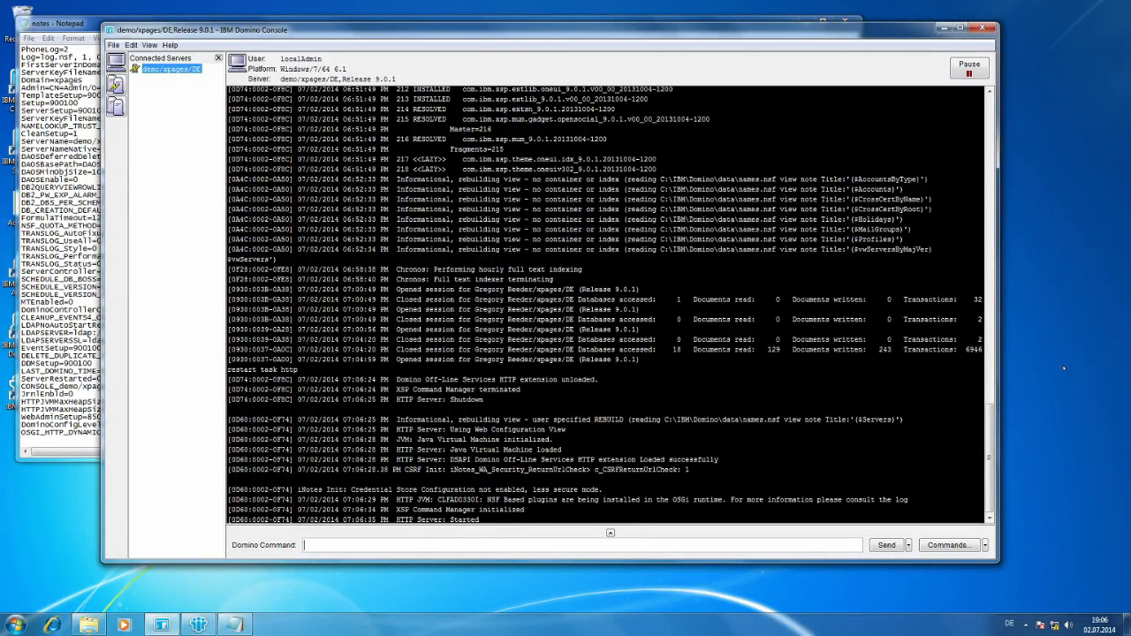
Query the loaded OSGi bundles on the server with tell http osgi ss org.ntf.domino.
text(tell http osgi ss org.ntf.domino)
key(Return)
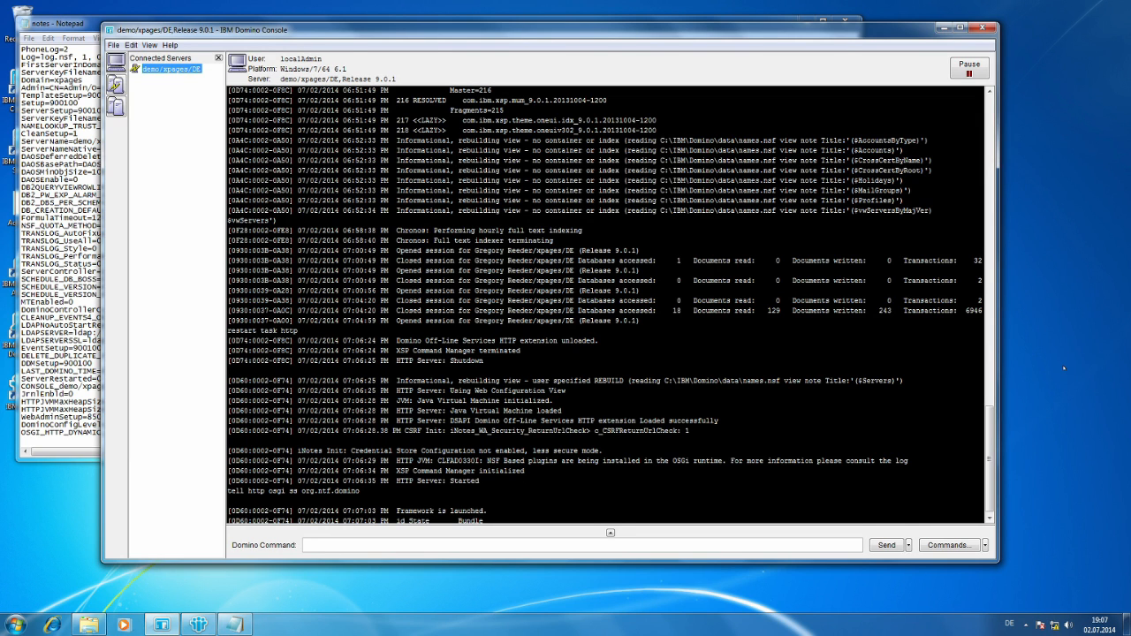
Correct the bundle query and run it as tell http osgi ss org.openntf.domino.
key(Up)
text(open)
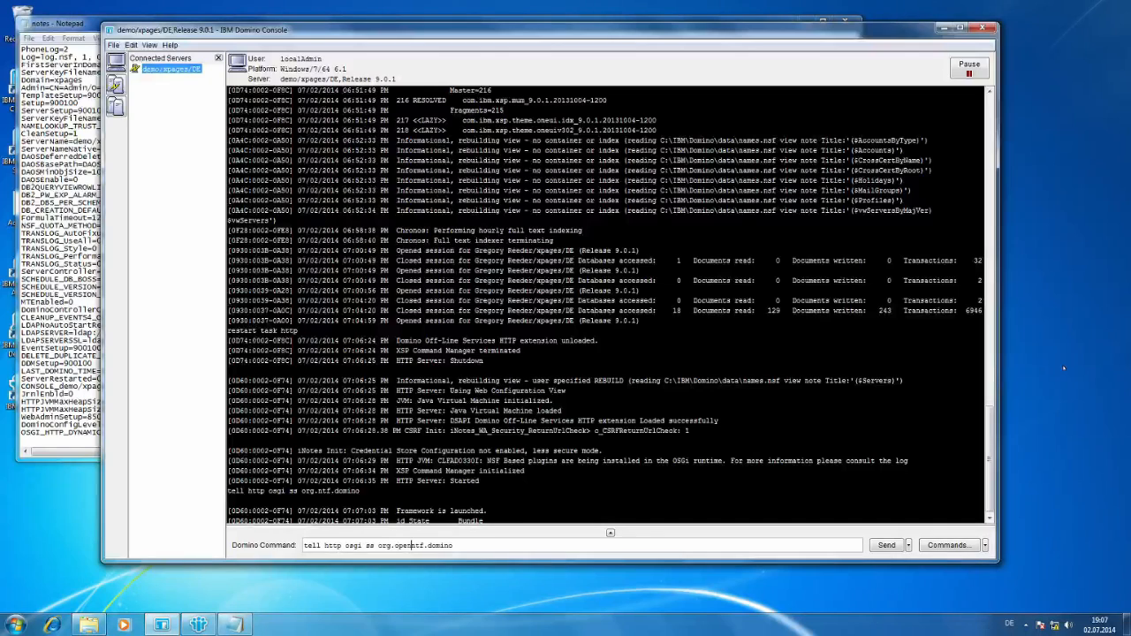
key(Return)
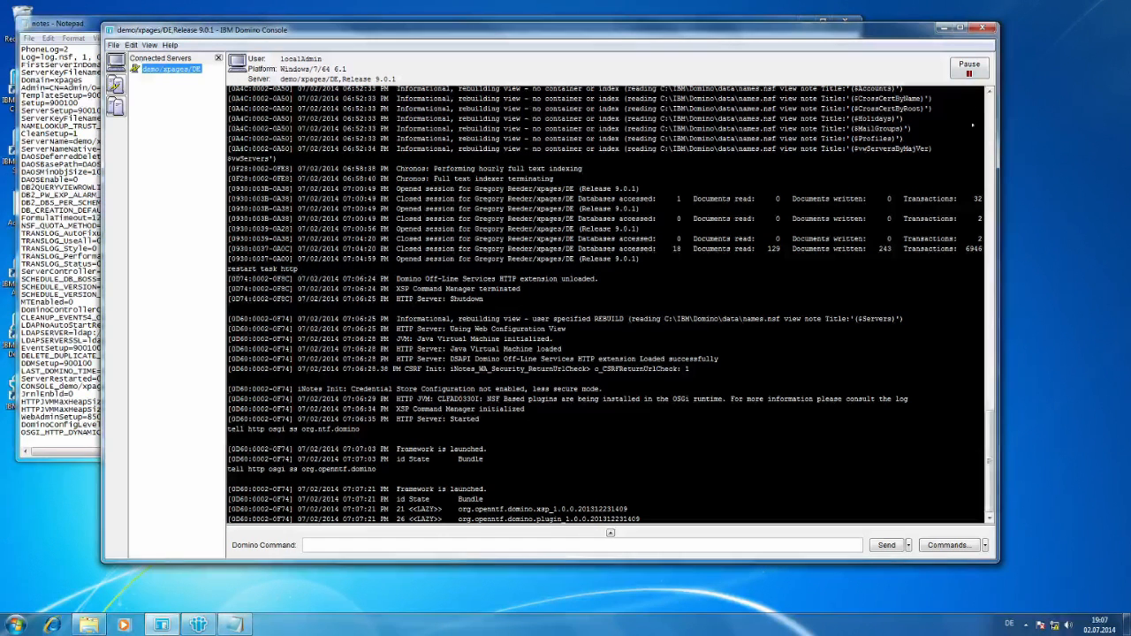
Switch back to the client.xpages.com machine in IBM Notes, close the OdaUpdateSite properties and bring My Widgets into focus.
mouse_move(901, 5)
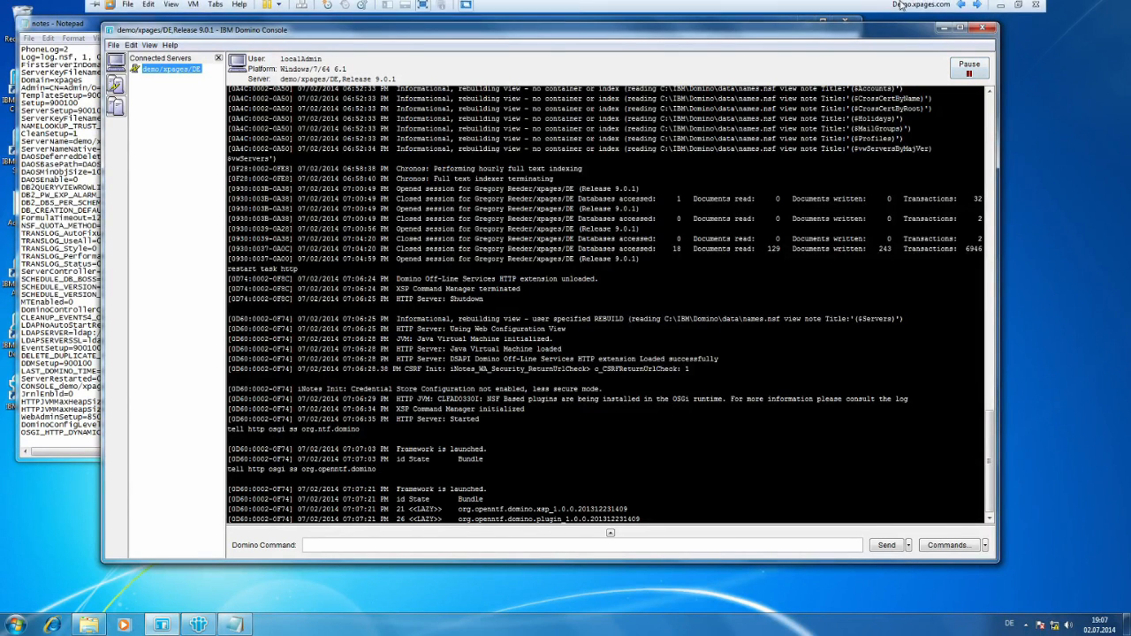
click(977, 5)
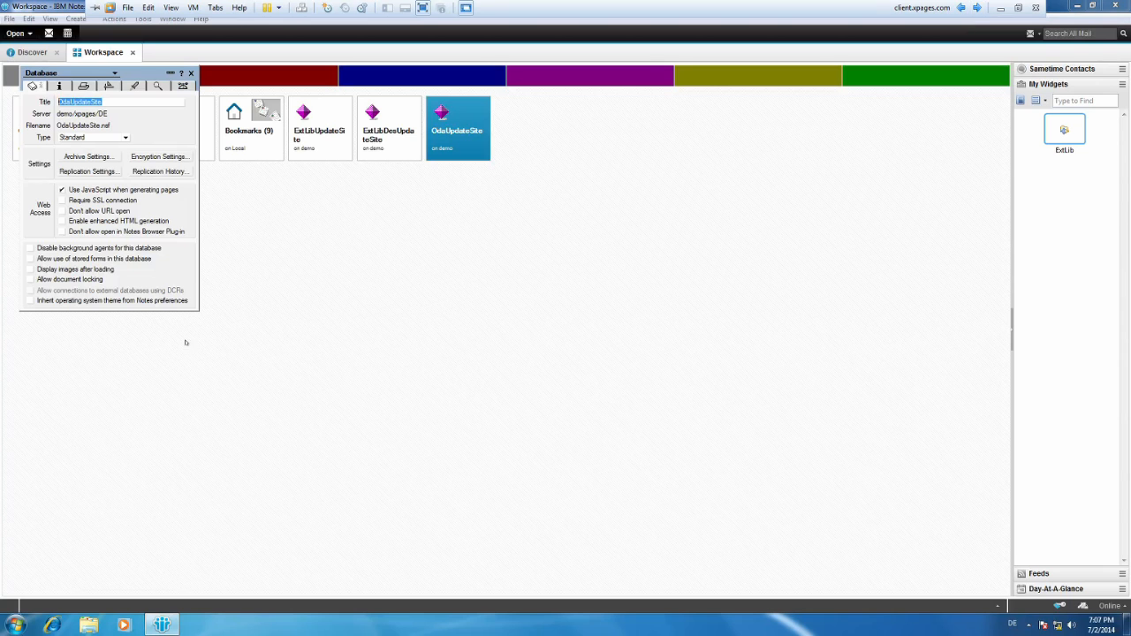
click(191, 73)
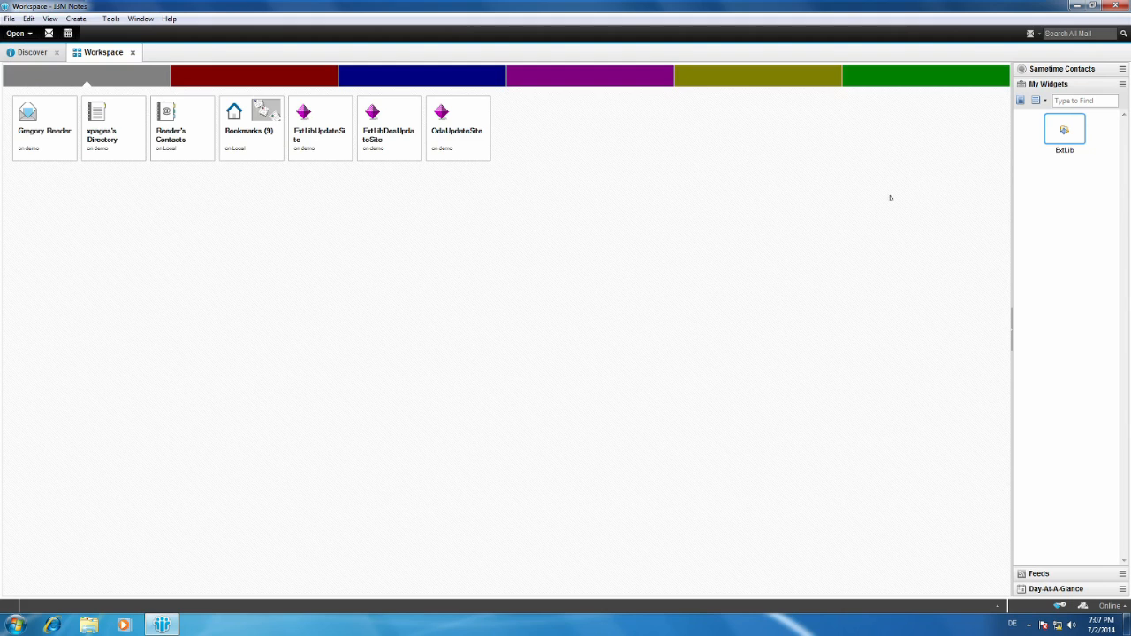
click(1080, 188)
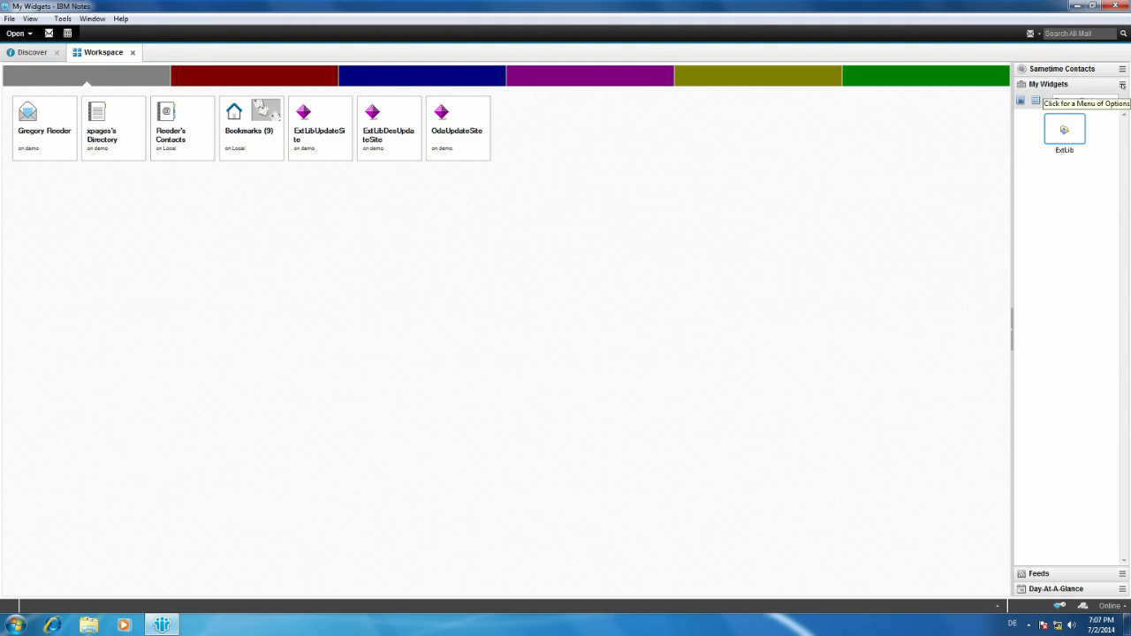
click(1123, 84)
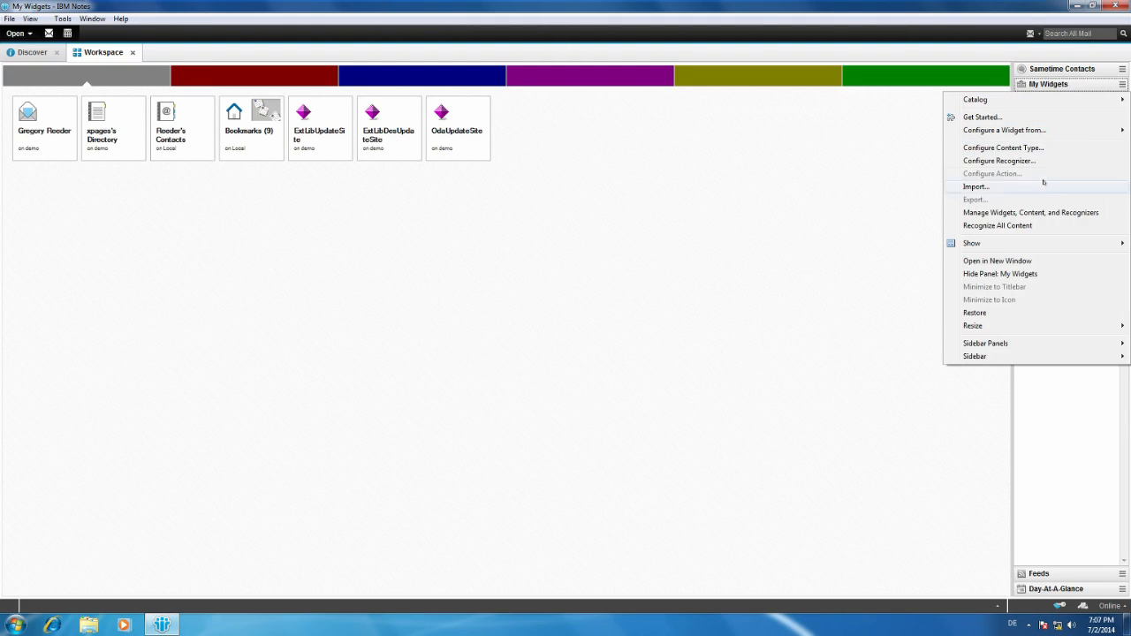
mouse_move(1052, 132)
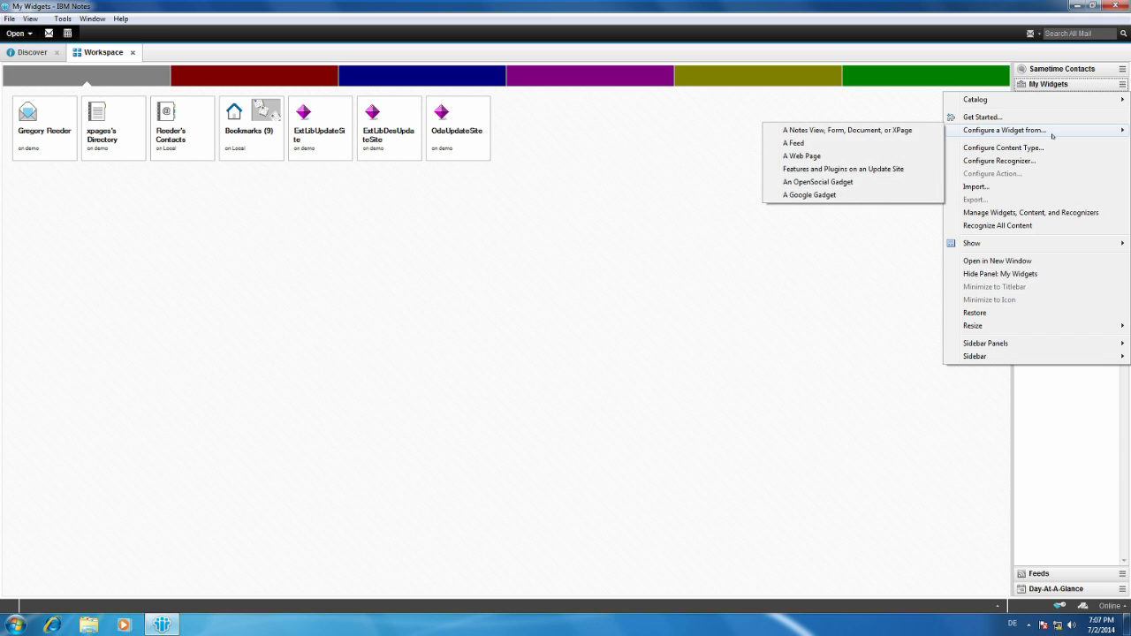
click(884, 169)
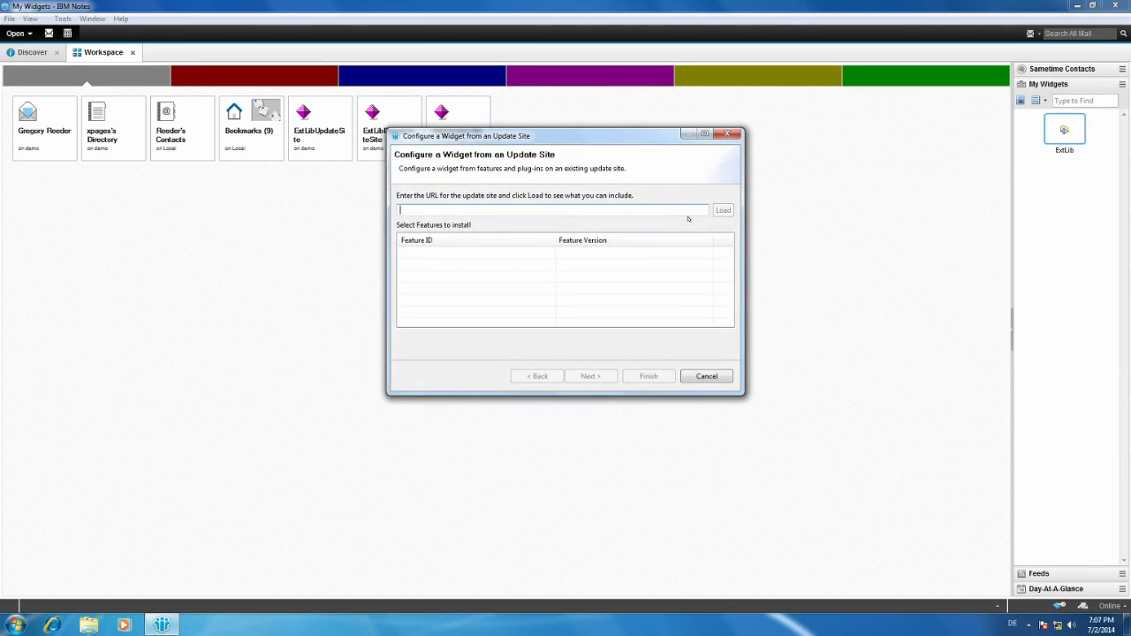
text(http://demo.xpages.com/)
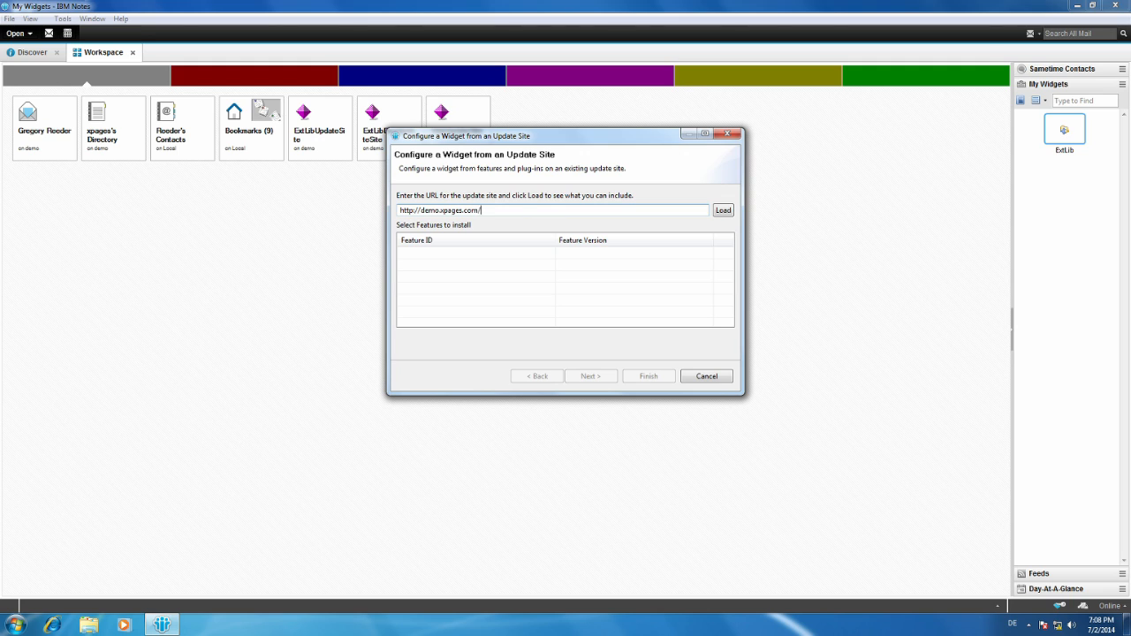
text(OdaUpdateSite.nsf)
click(723, 210)
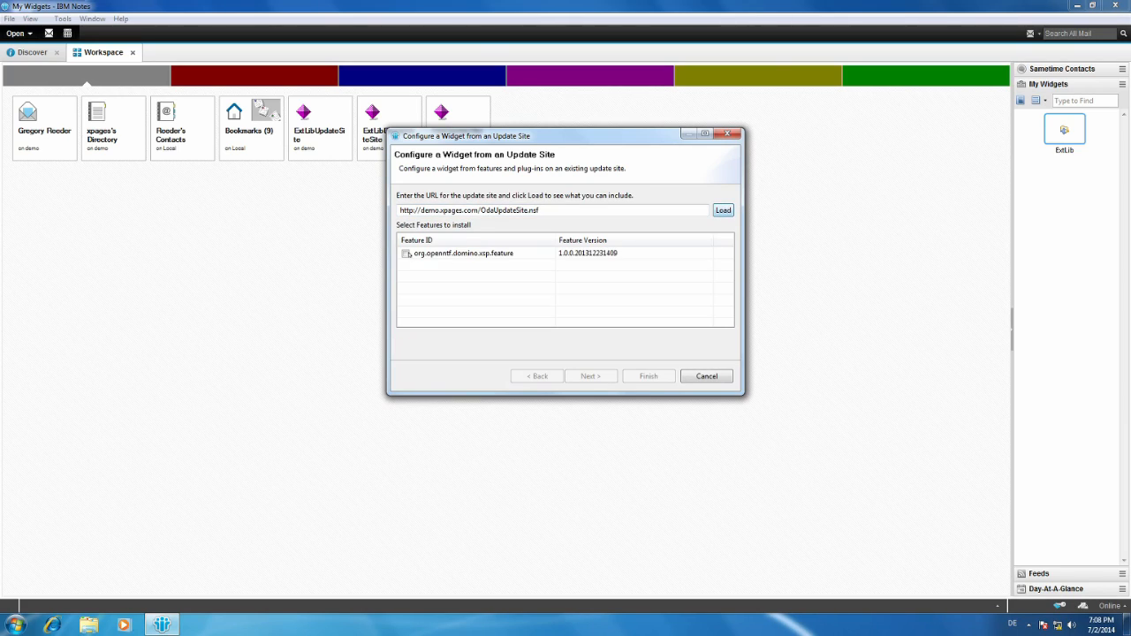
Include the org.openntf.domino.xsp.feature feature and shorten the widget name to OpenNTF Domino.
click(404, 254)
click(600, 378)
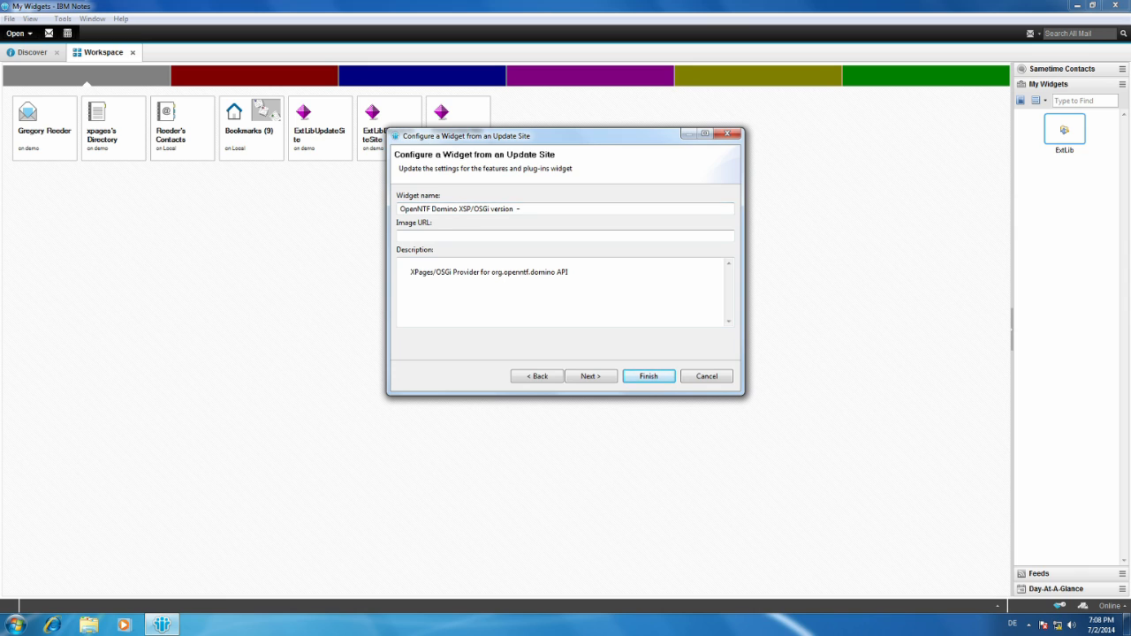
key(BackSpace)
key(BackSpace)
key(shift+Left)
key(shift+Left)
key(shift+Left)
key(shift+Left)
key(shift+Left)
key(shift+Left)
key(shift+Left)
key(shift+Left)
key(shift+Left)
key(shift+Left)
key(shift+Left)
key(shift+Left)
key(shift+Left)
key(shift+Left)
key(shift+Left)
key(shift+Left)
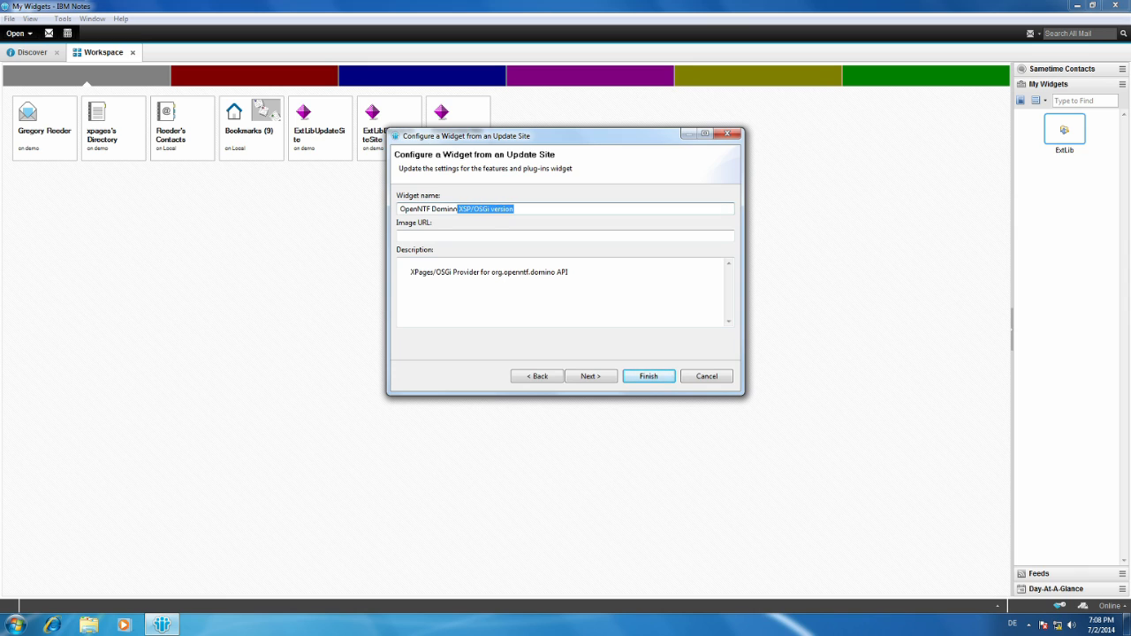
key(BackSpace)
Finish the widget after its install manifest preview and allow installation of the unsigned OpenNTF Domino XSP/OSGi plug-in.
click(603, 376)
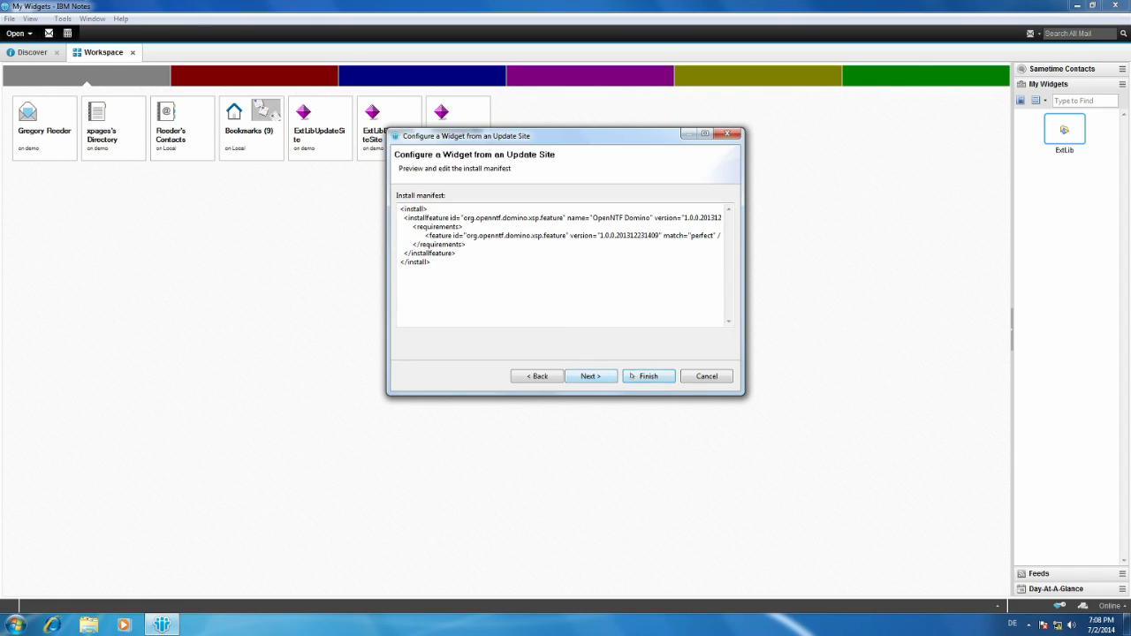
click(643, 377)
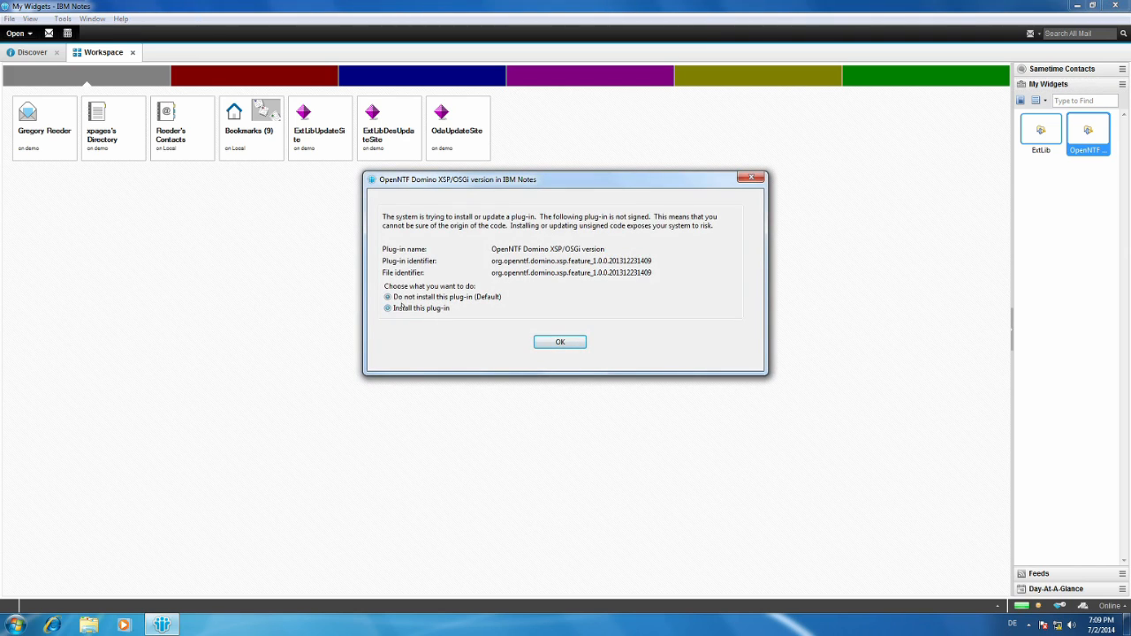
click(566, 344)
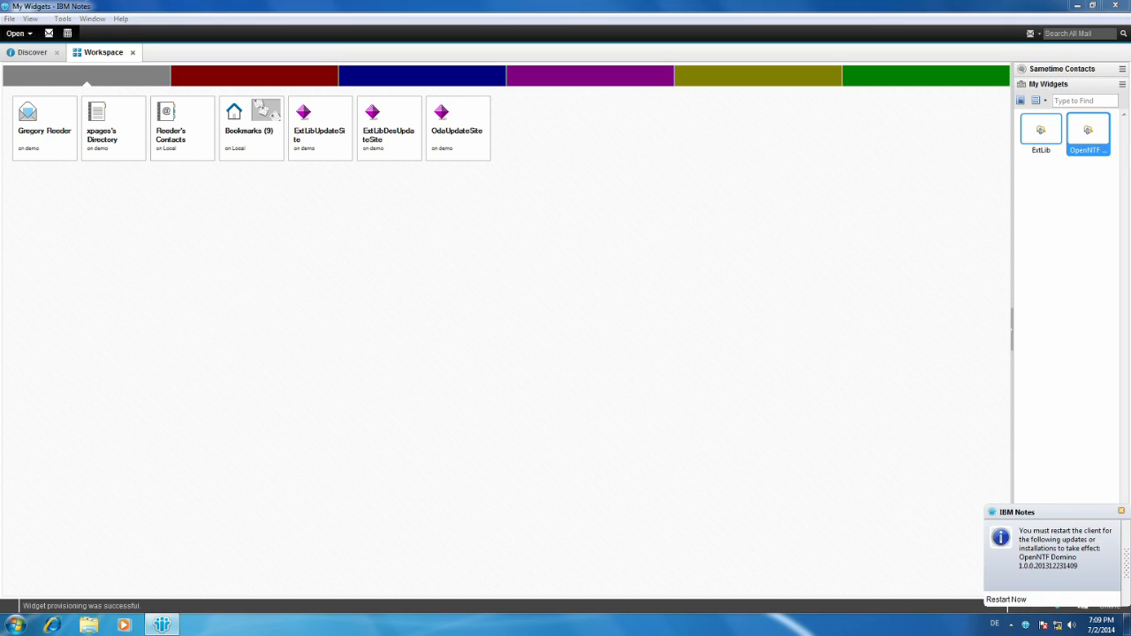
Restart IBM Notes to apply the installed plug-in and log back in with the account password.
click(1009, 600)
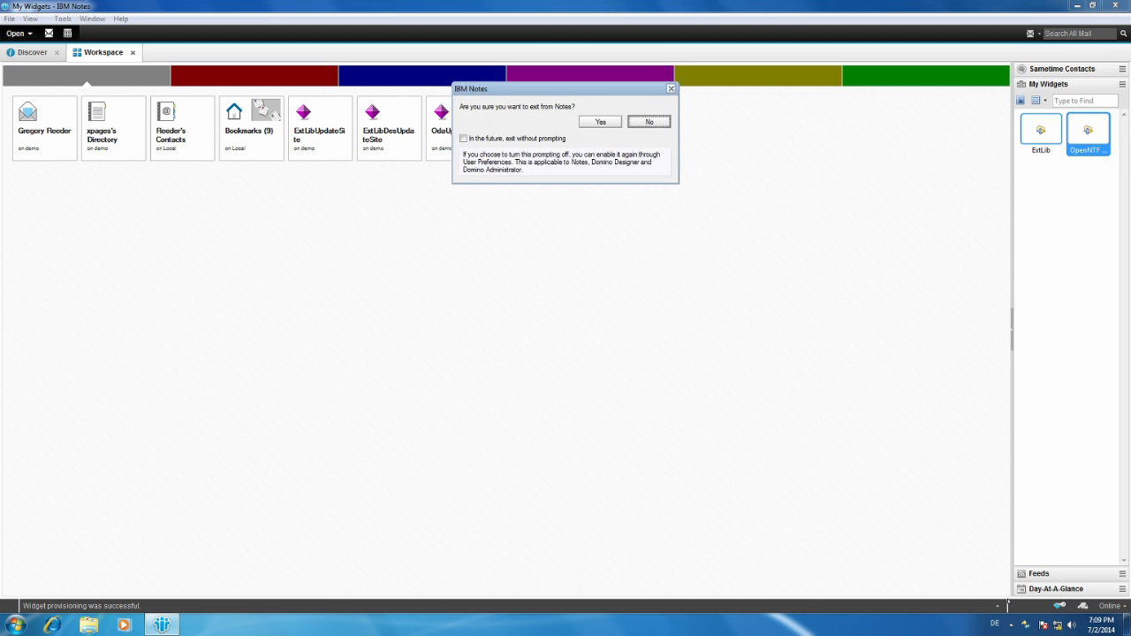
click(600, 122)
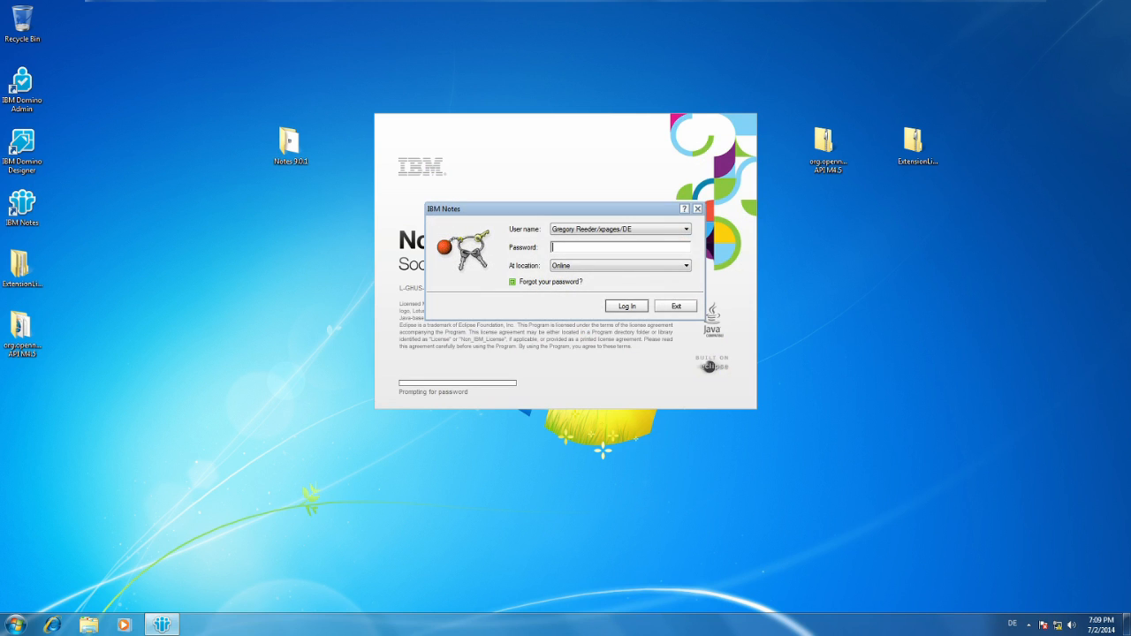
text(*********)
key(Return)
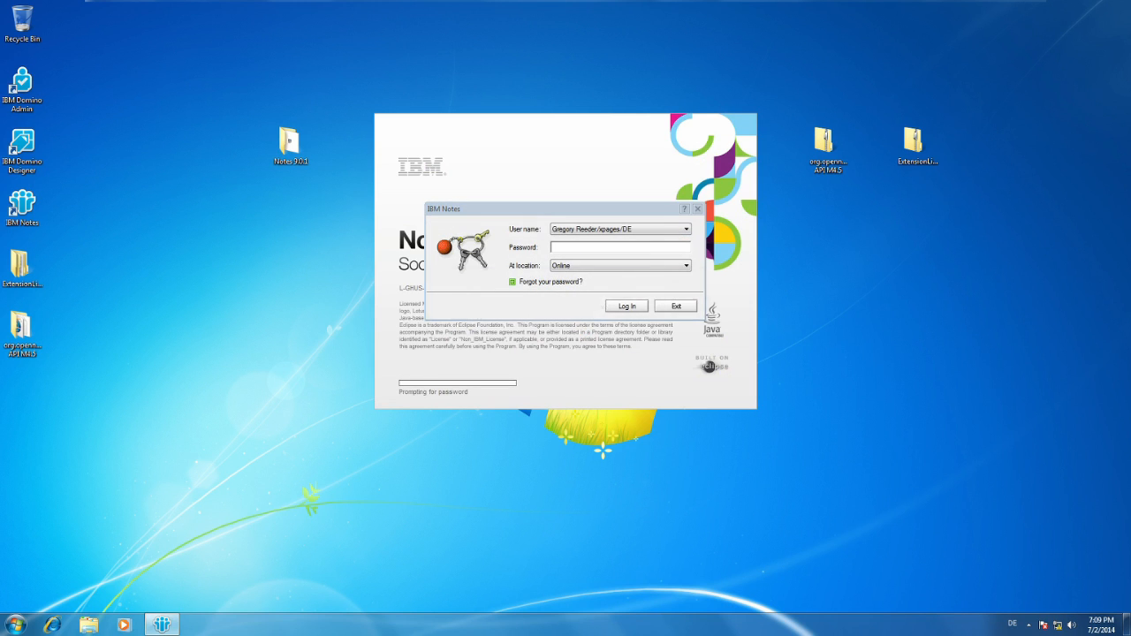
key(Return)
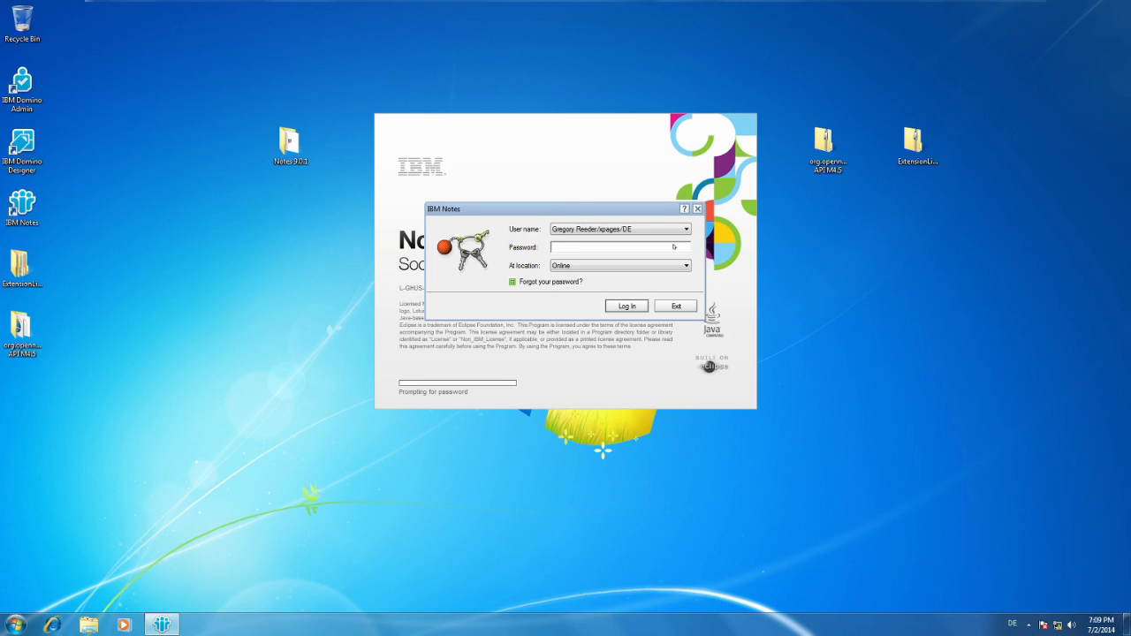
text(XXXXXXXXXXXXXXXXXXXXX)
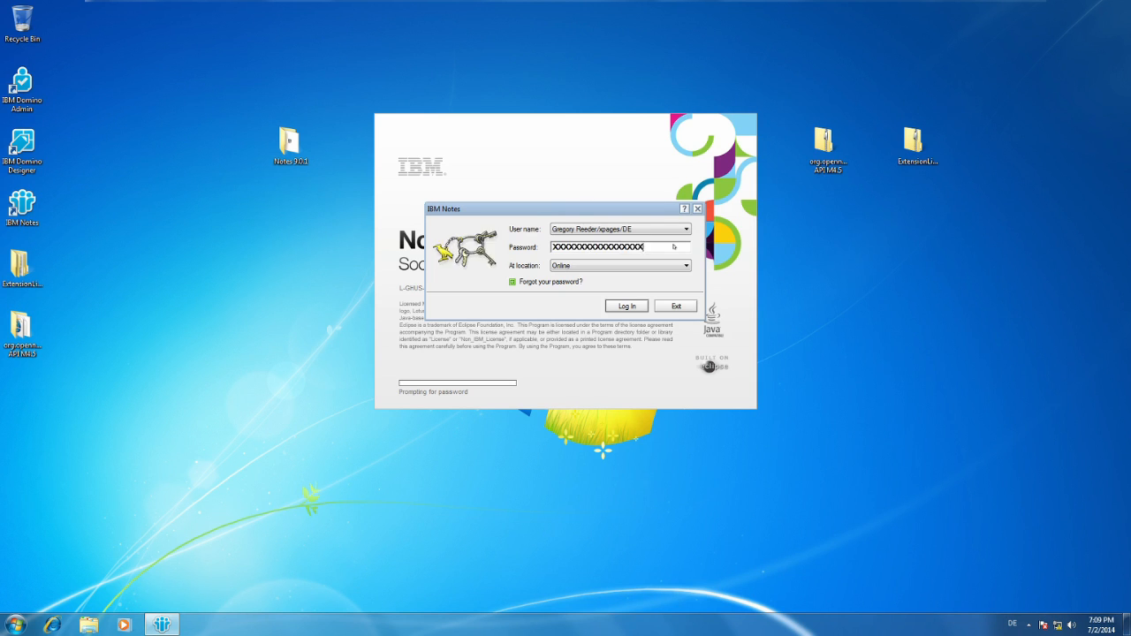
key(Return)
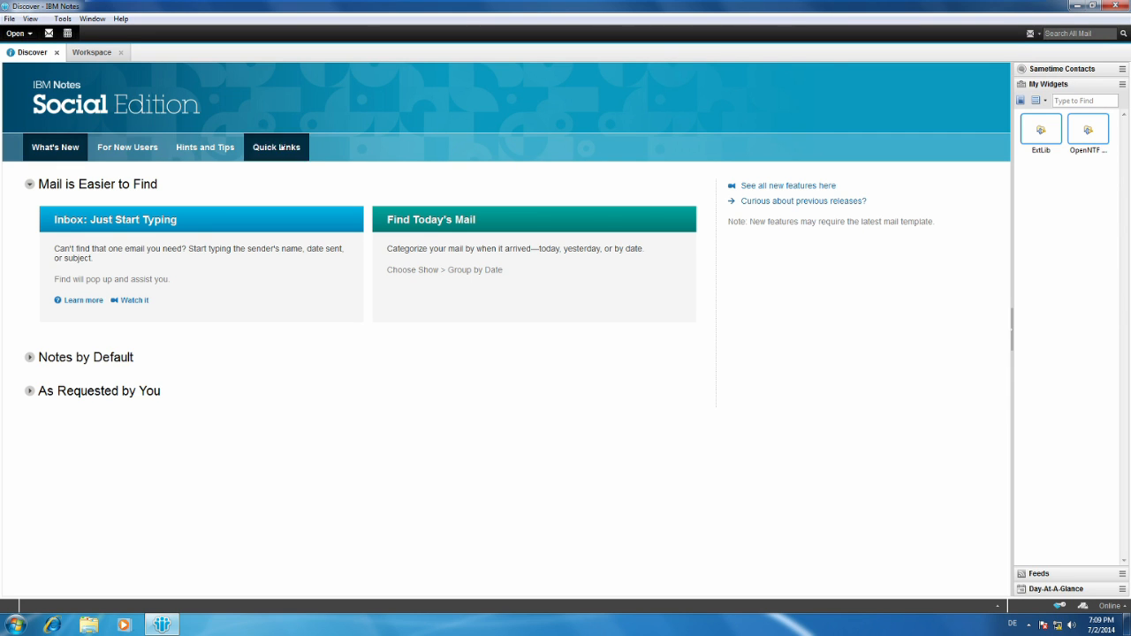
Return to the Notes workspace and switch to IBM Domino Designer.
click(92, 52)
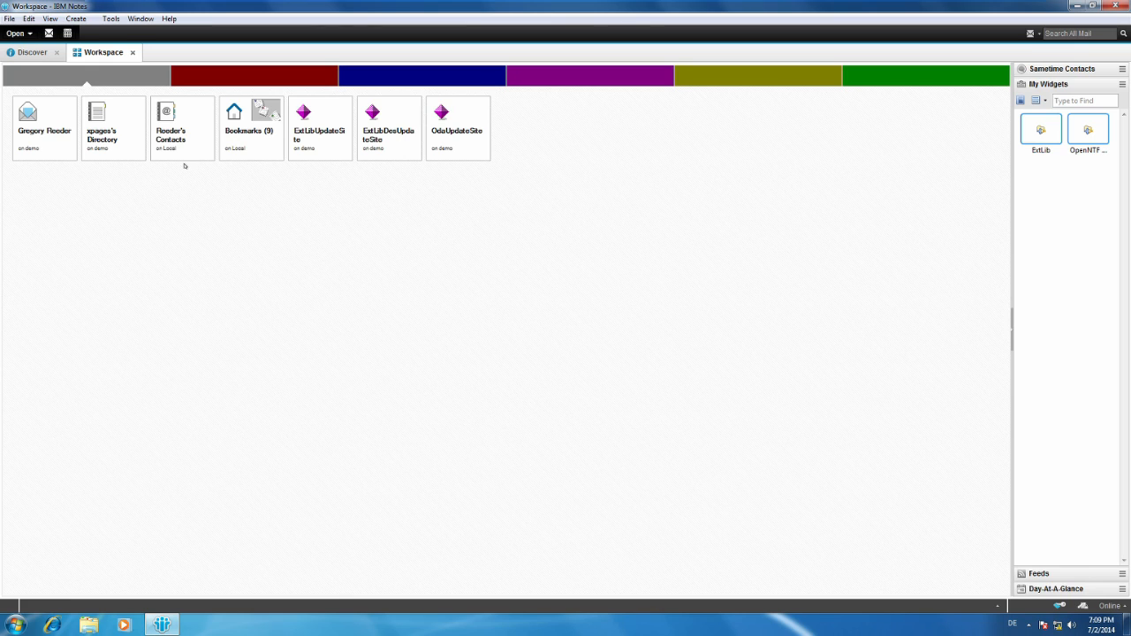
click(17, 32)
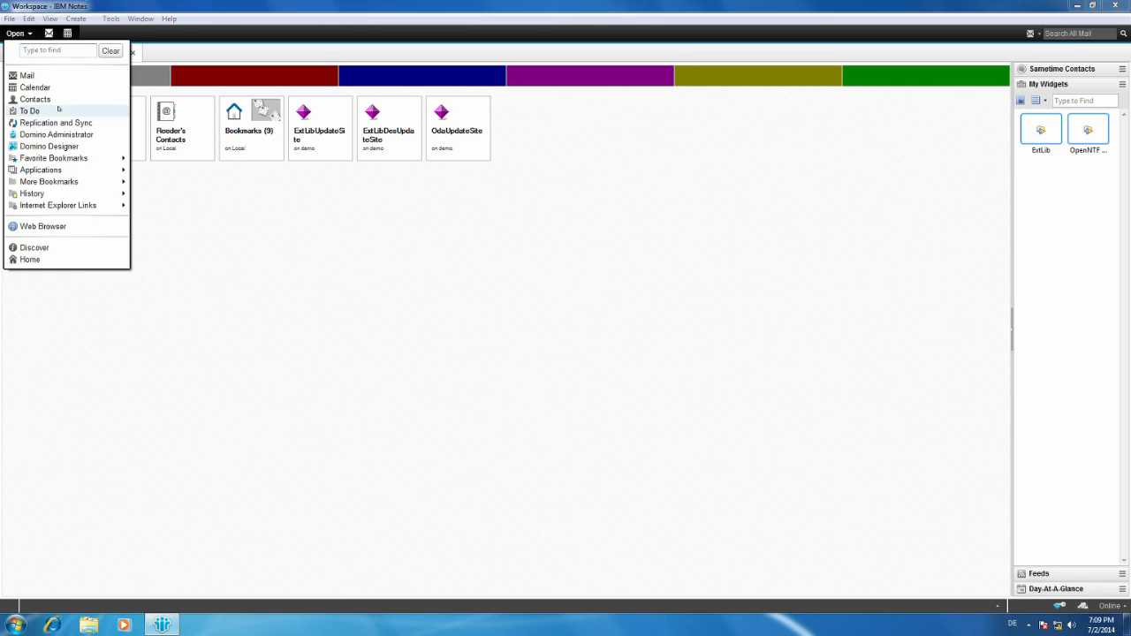
click(67, 146)
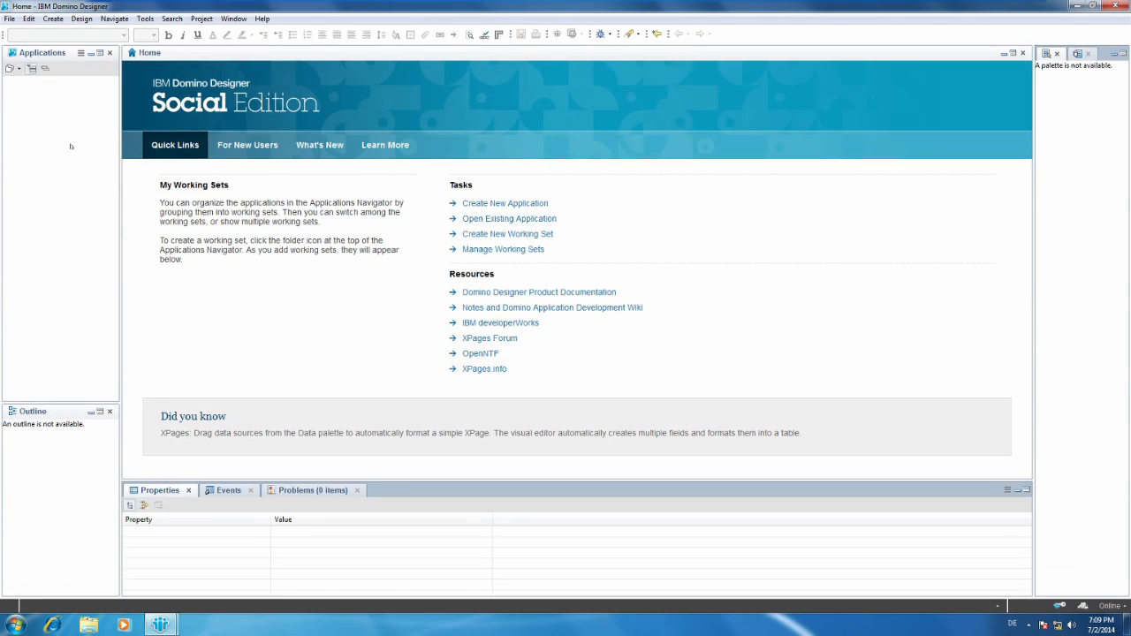
Create a blank application titled XPageTest with file name XPageTest.nsf on server demo/xpages/DE.
right_click(63, 131)
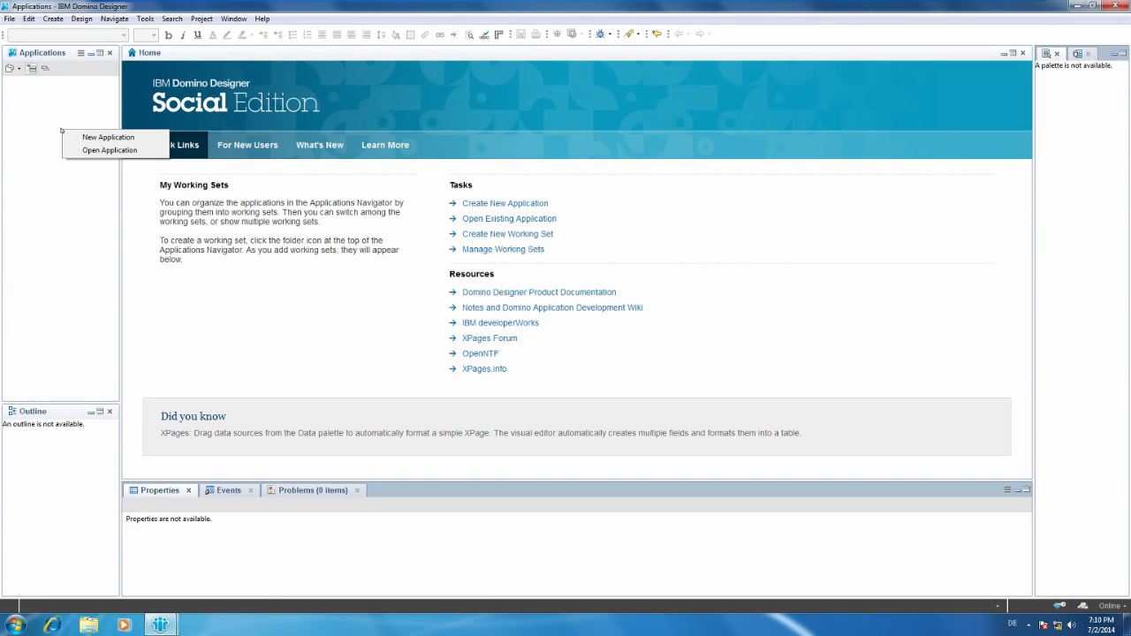
click(104, 137)
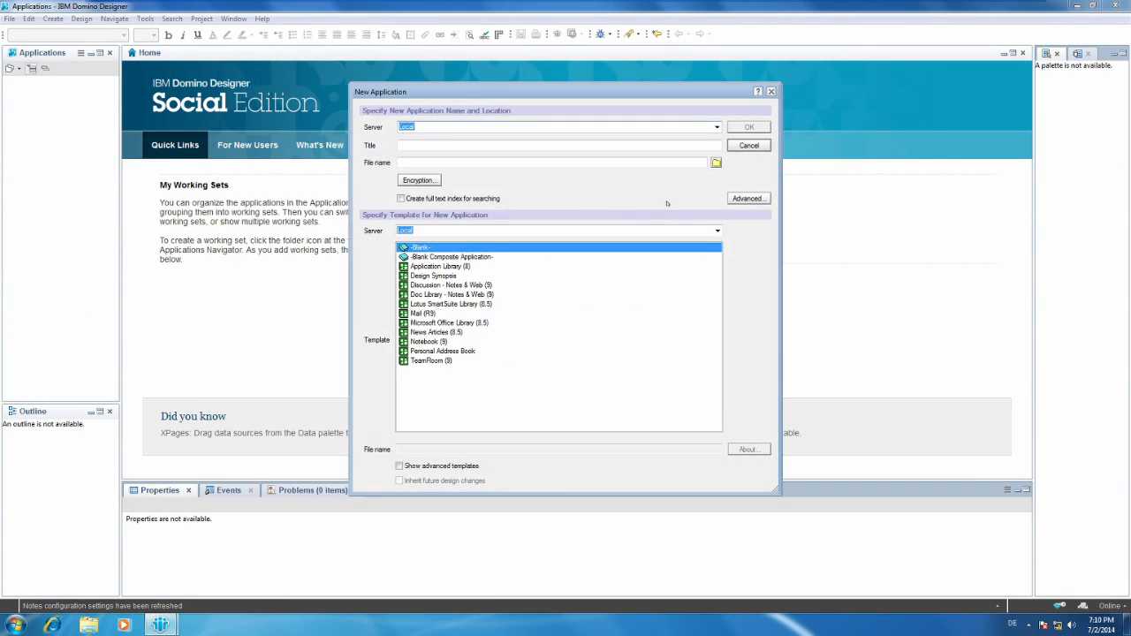
click(716, 127)
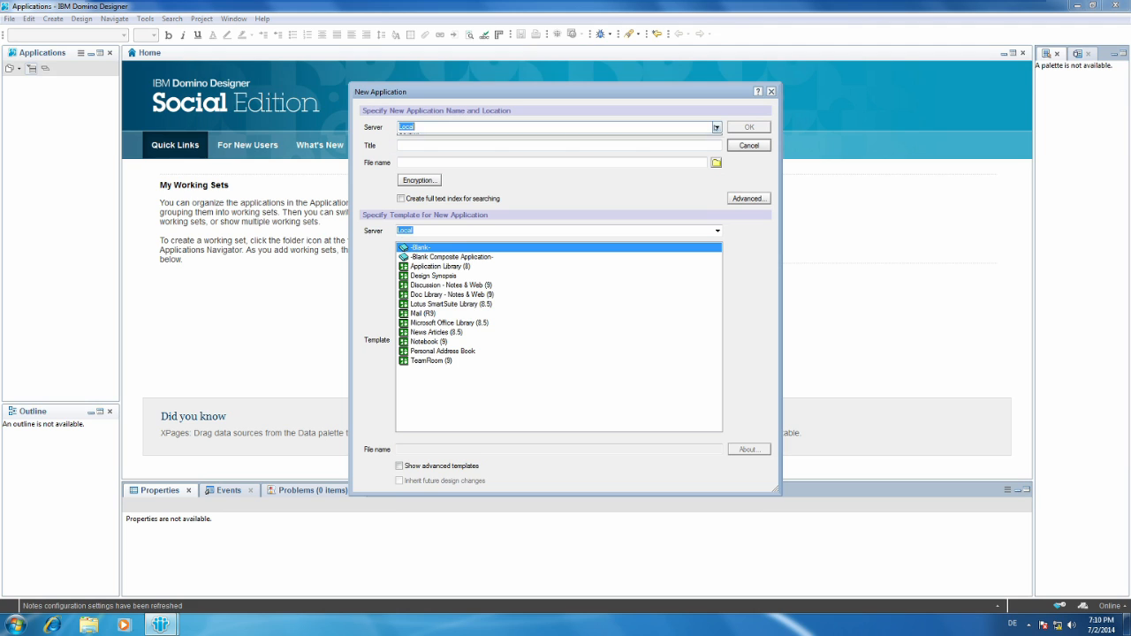
click(663, 145)
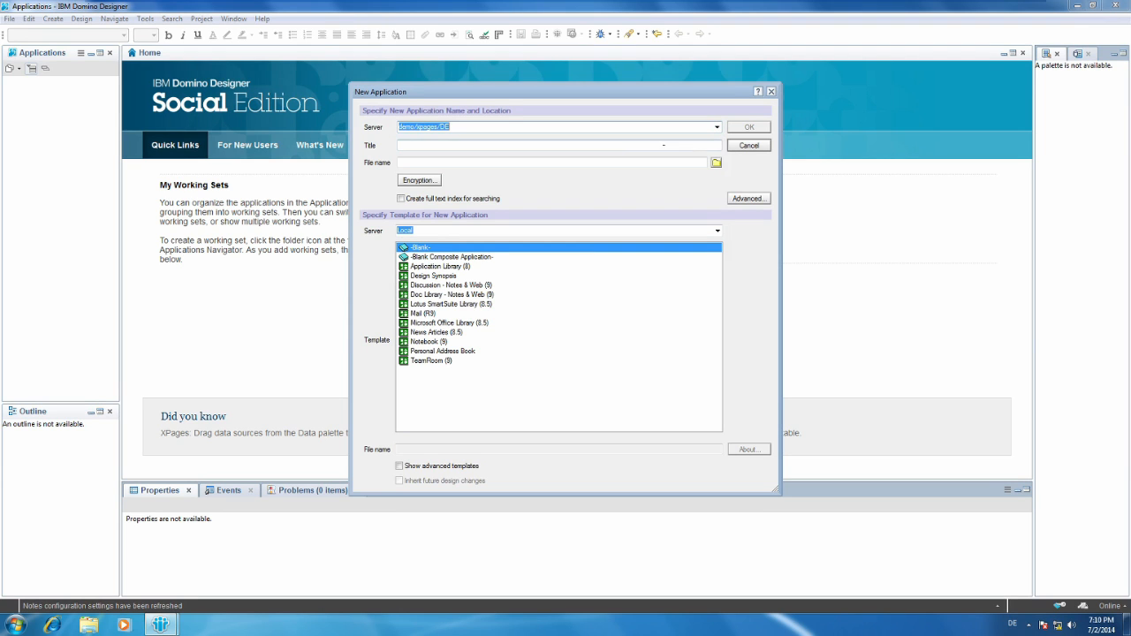
click(609, 144)
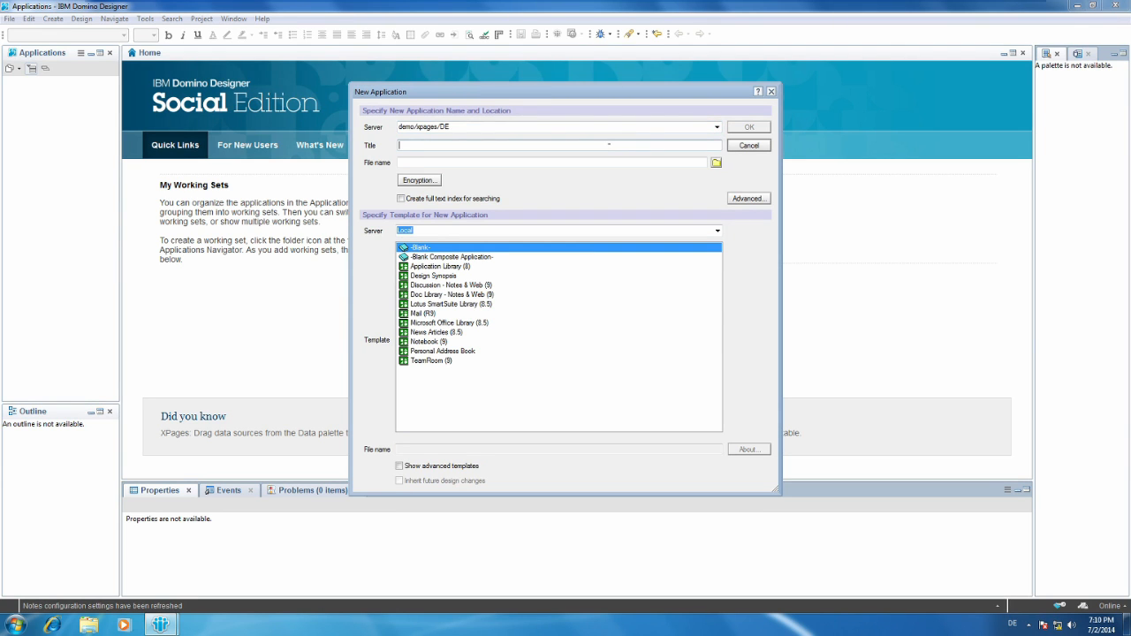
text(XPage)
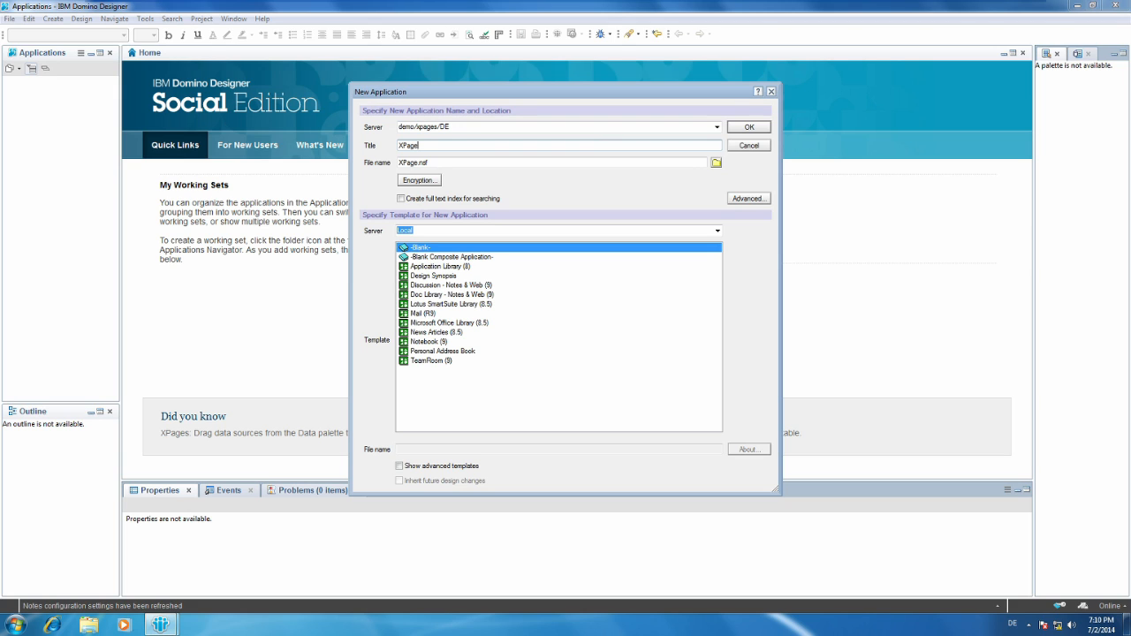
text(Test)
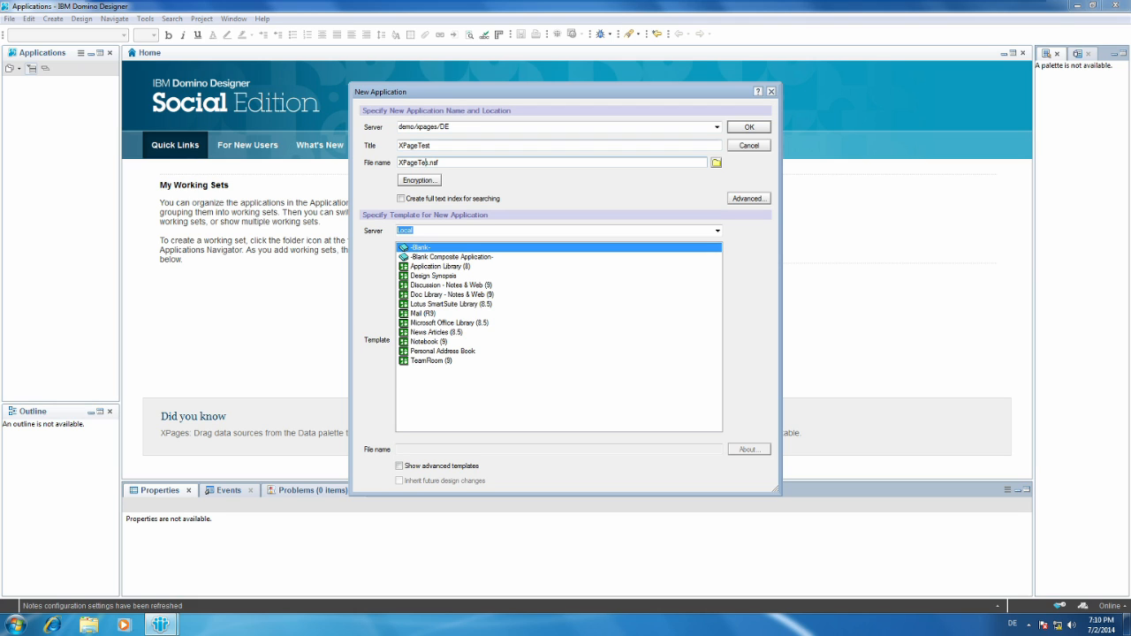
text(t)
click(749, 128)
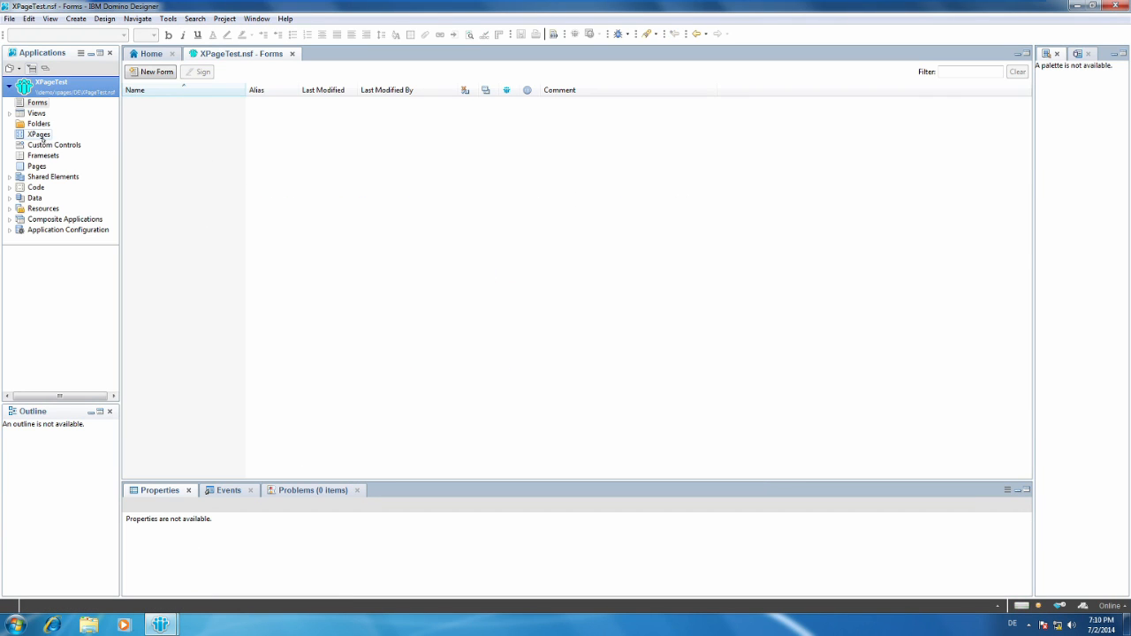
Create an XPage named index in XPageTest and browse the Extension Library controls available for it.
click(39, 135)
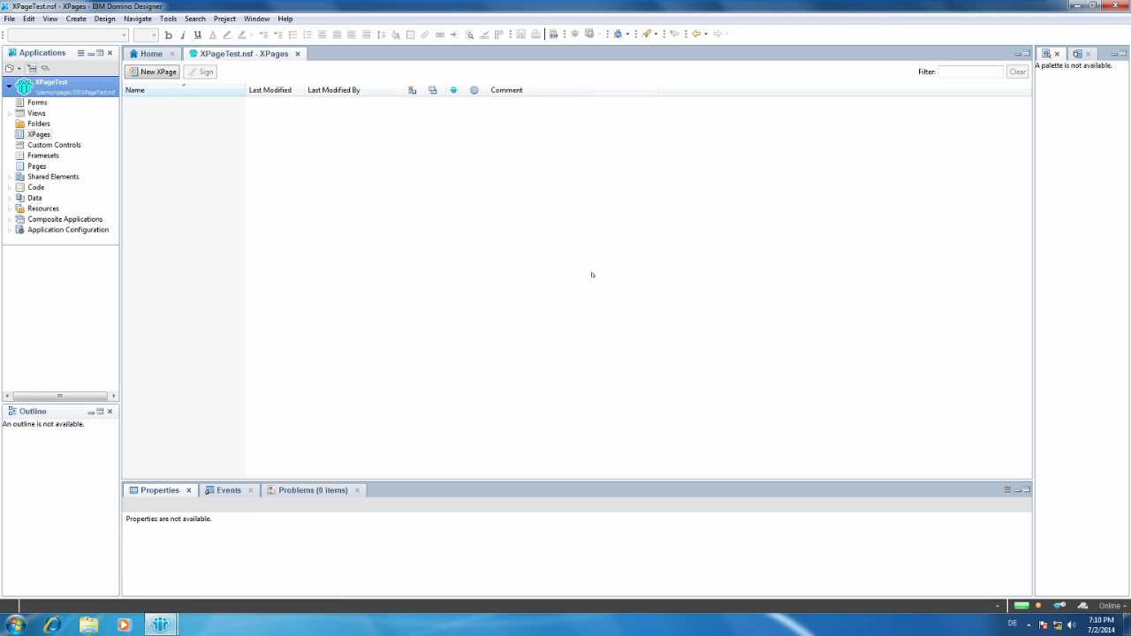
click(154, 72)
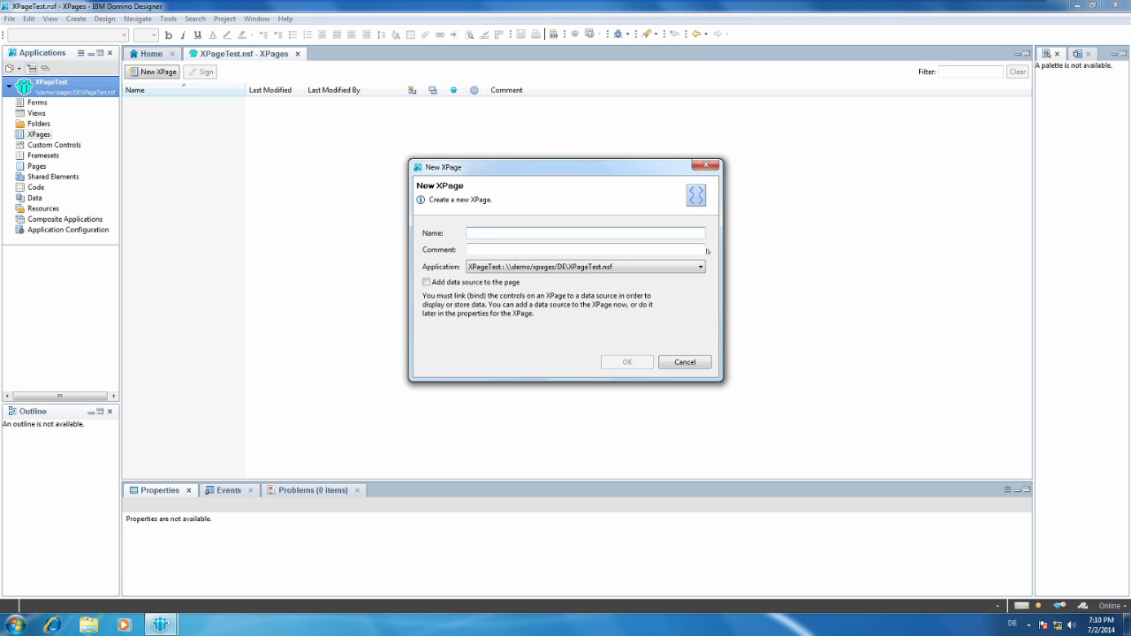
text(index)
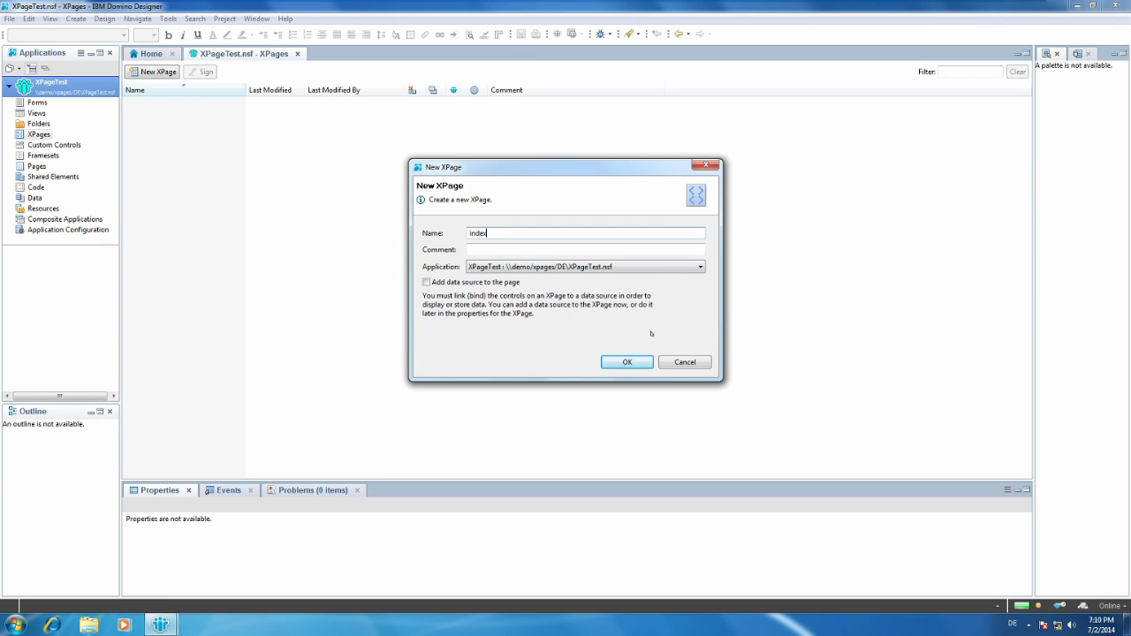
click(630, 363)
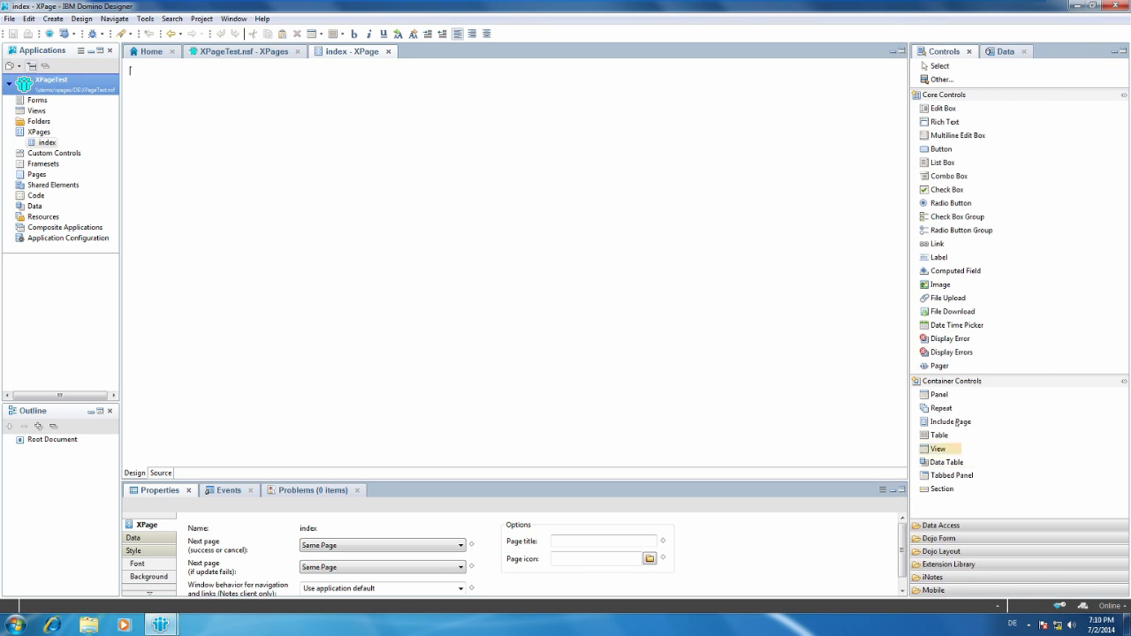
click(985, 564)
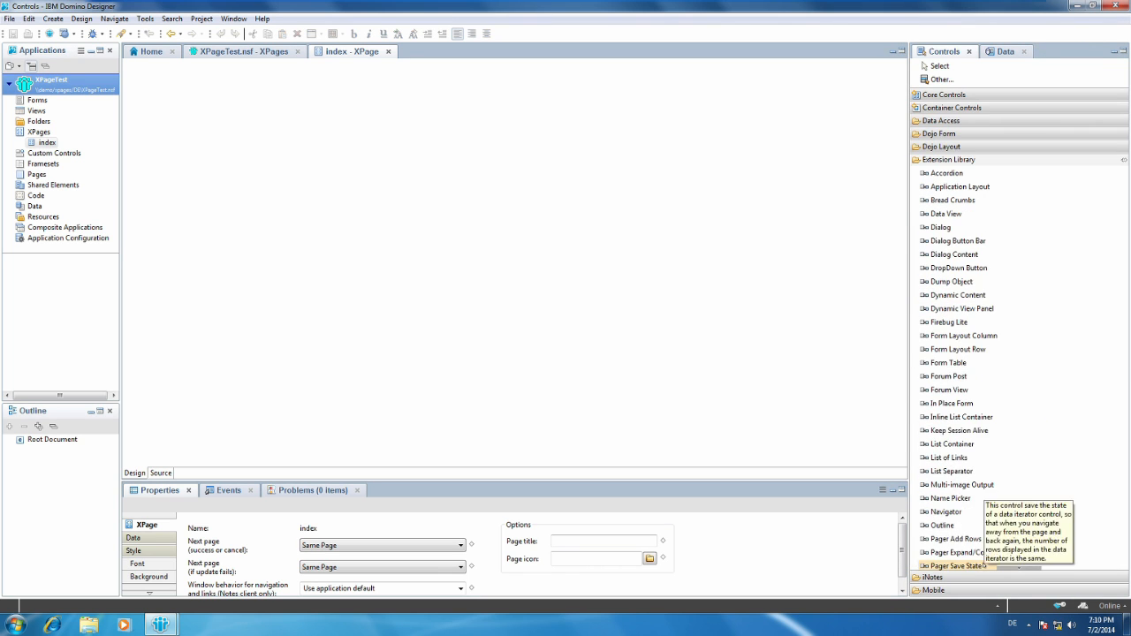
scroll(1012, 319, down, 2)
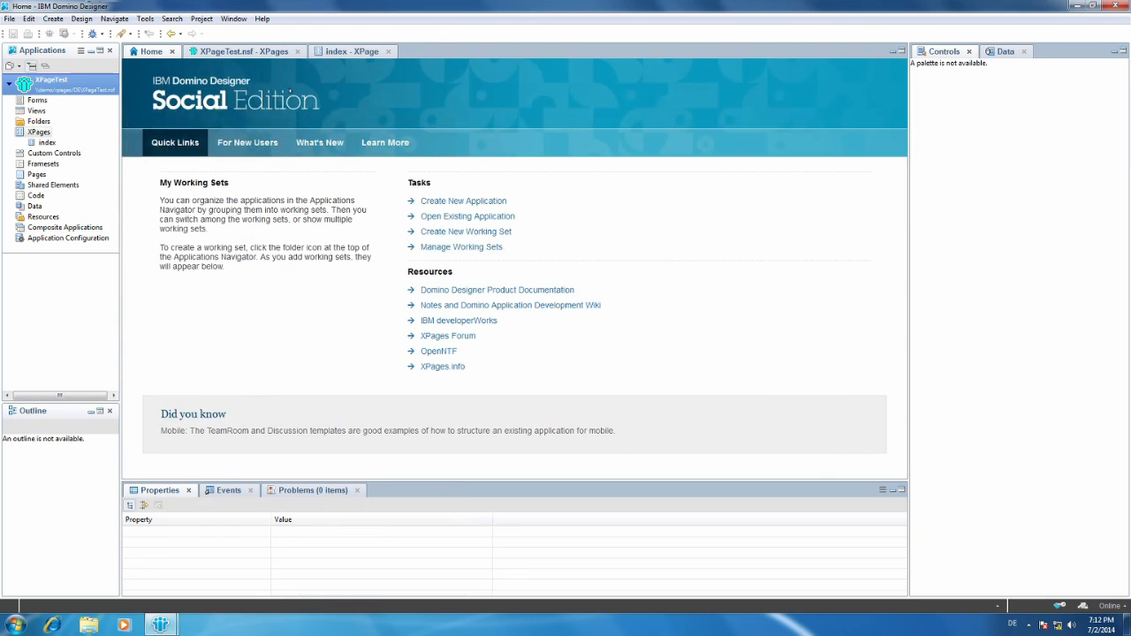
Examine the list of plug-ins installed in Domino Designer through its About information, enlarging the list window, and close both dialogs.
click(103, 255)
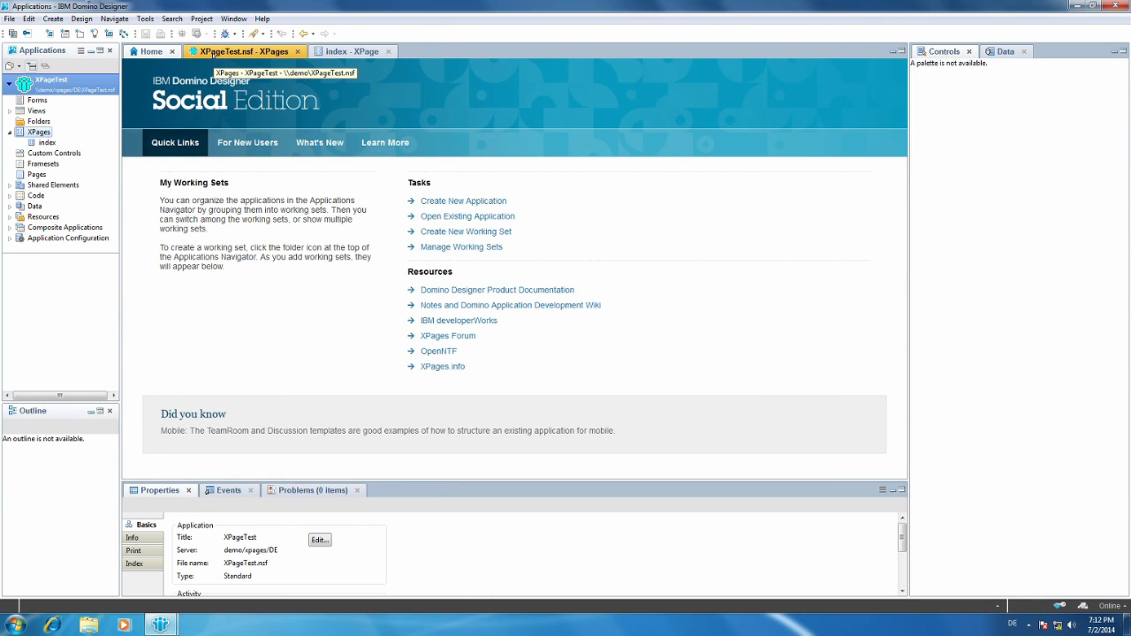
click(263, 19)
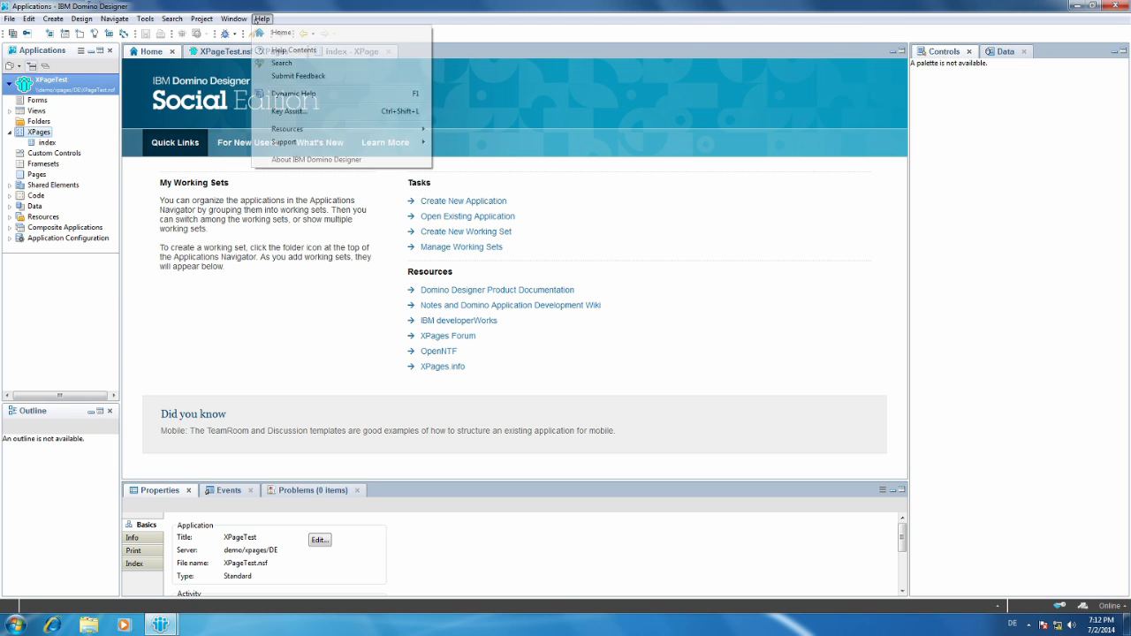
click(335, 160)
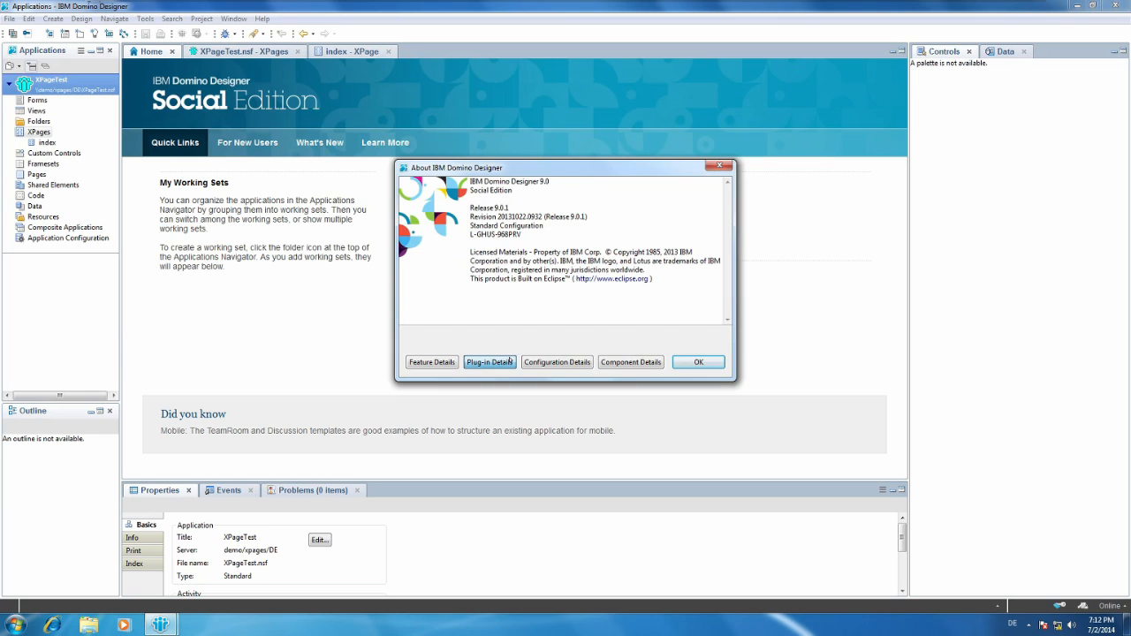
click(502, 360)
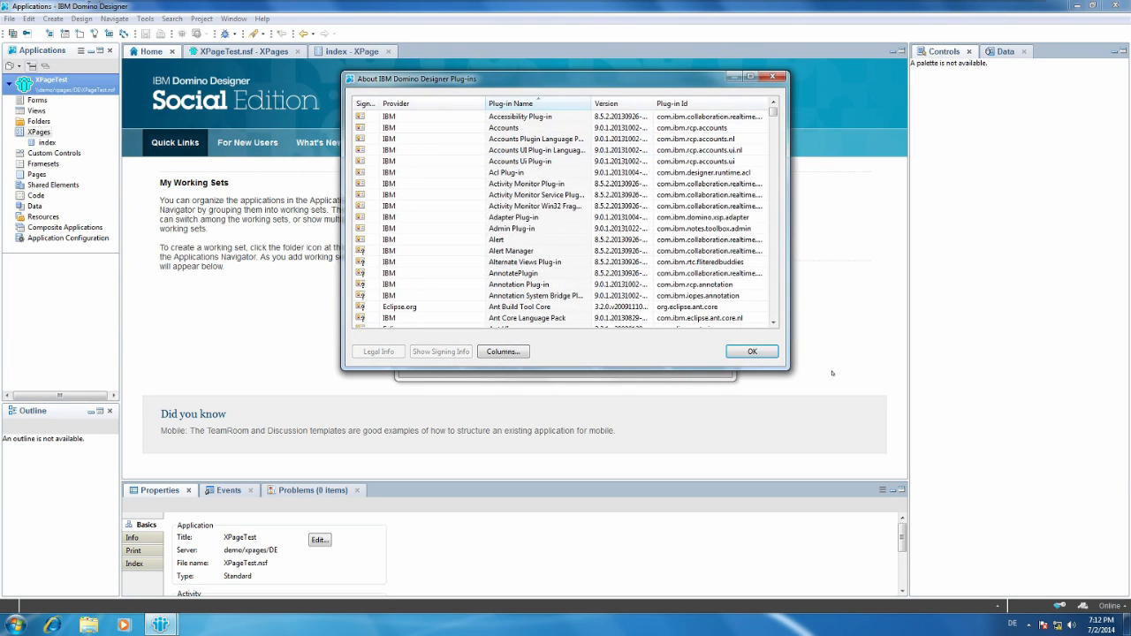
drag(788, 368, 1041, 511)
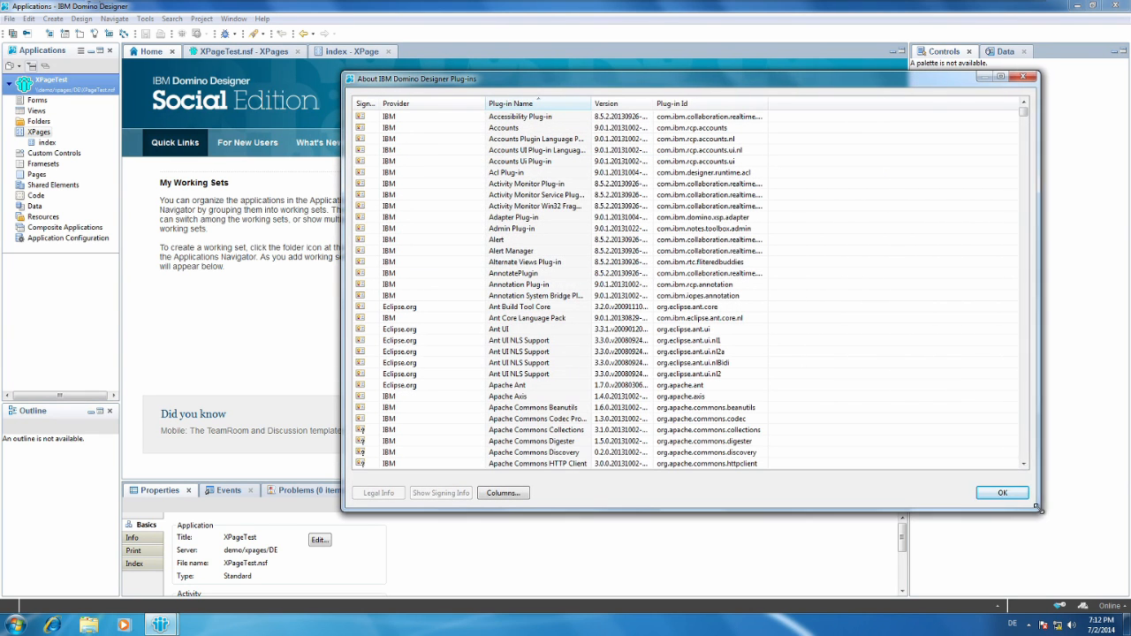
drag(1023, 113, 1052, 265)
click(1004, 492)
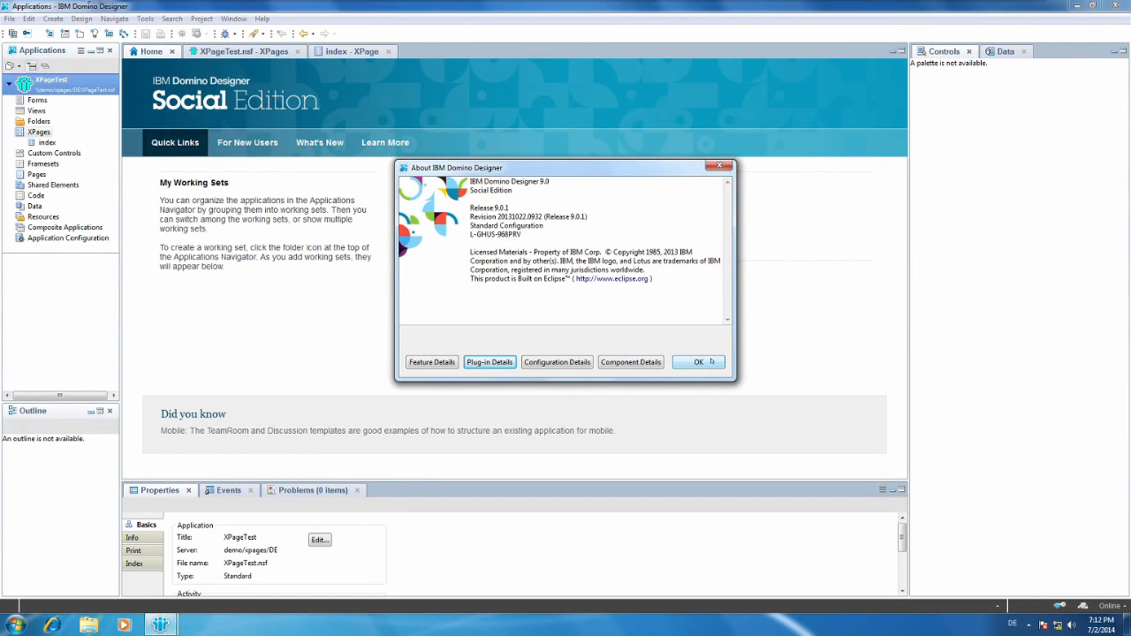
click(711, 361)
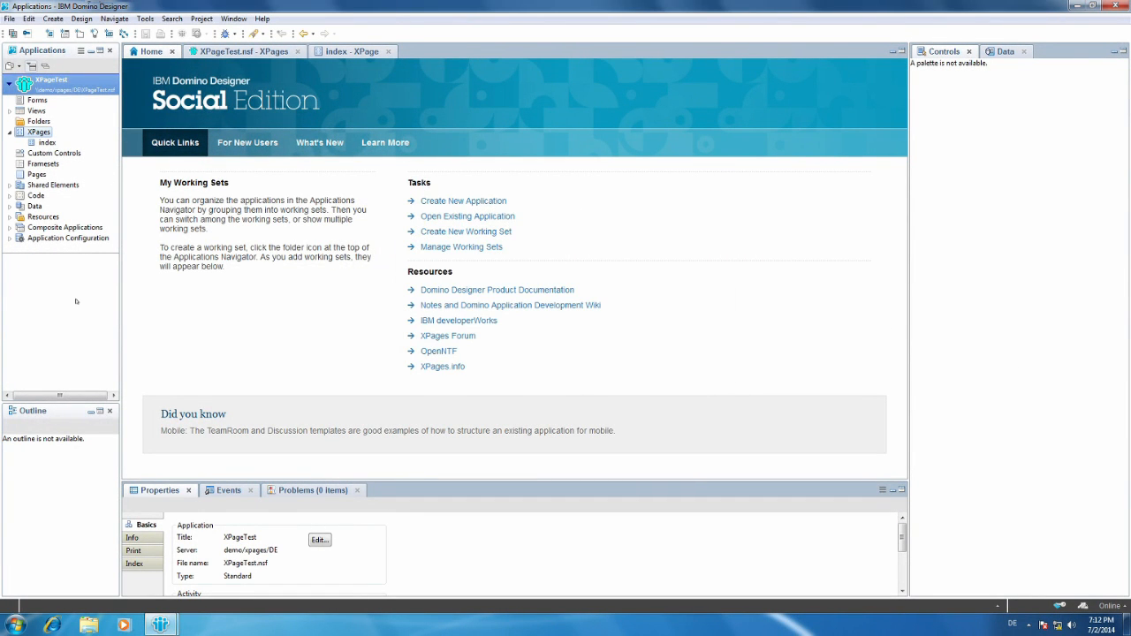
Examine the XPage Libraries offered in the Page Generation settings of XPageTest's Xsp Properties, and close the properties editor.
click(10, 238)
double_click(60, 259)
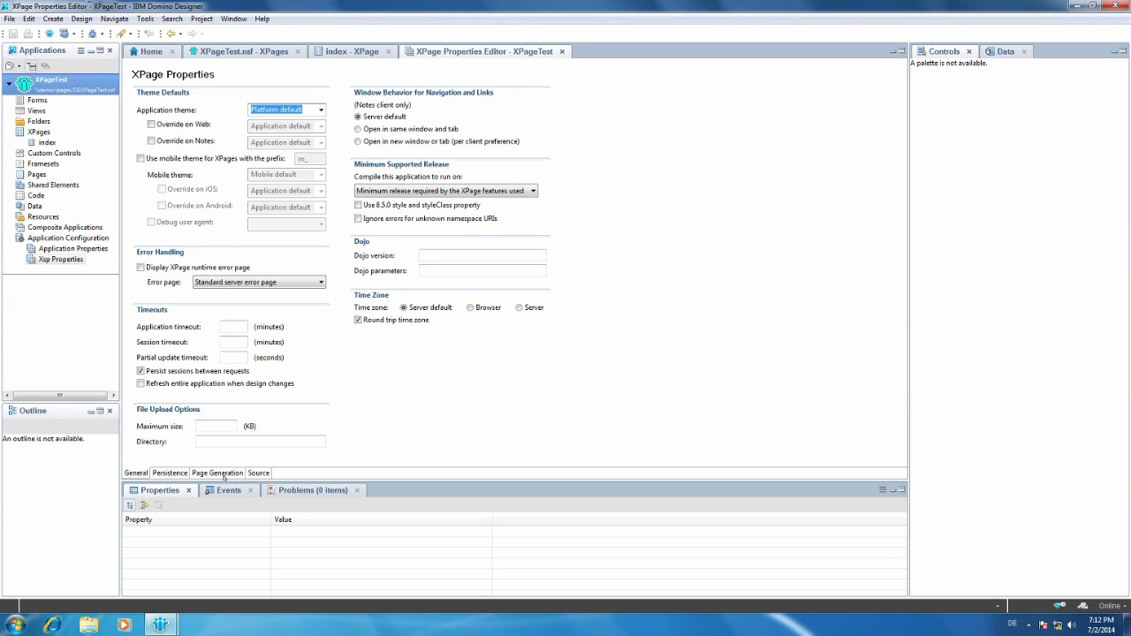
click(227, 472)
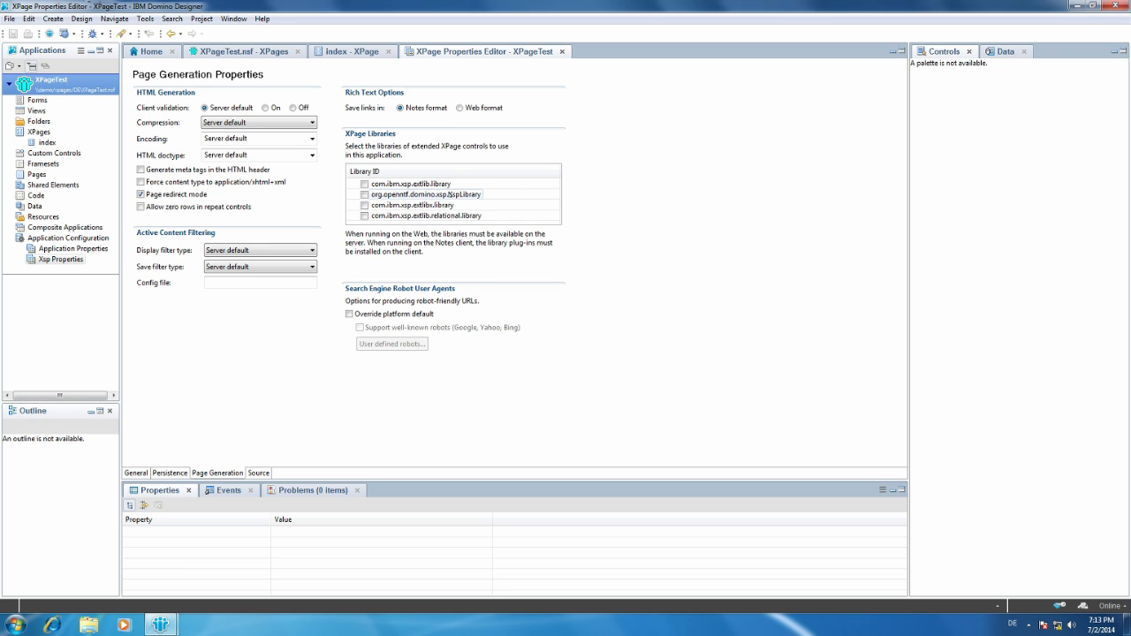
click(562, 51)
Close the index XPage editor, show XPageTest's XPages list, and collapse the Application Configuration and XPages nodes.
click(354, 51)
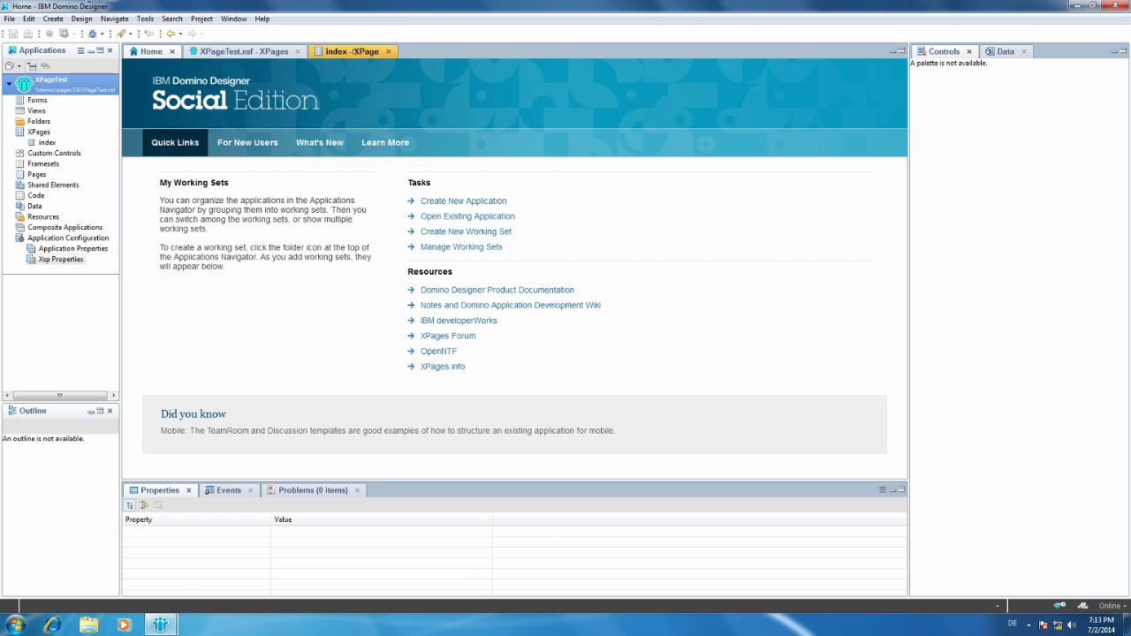
click(388, 51)
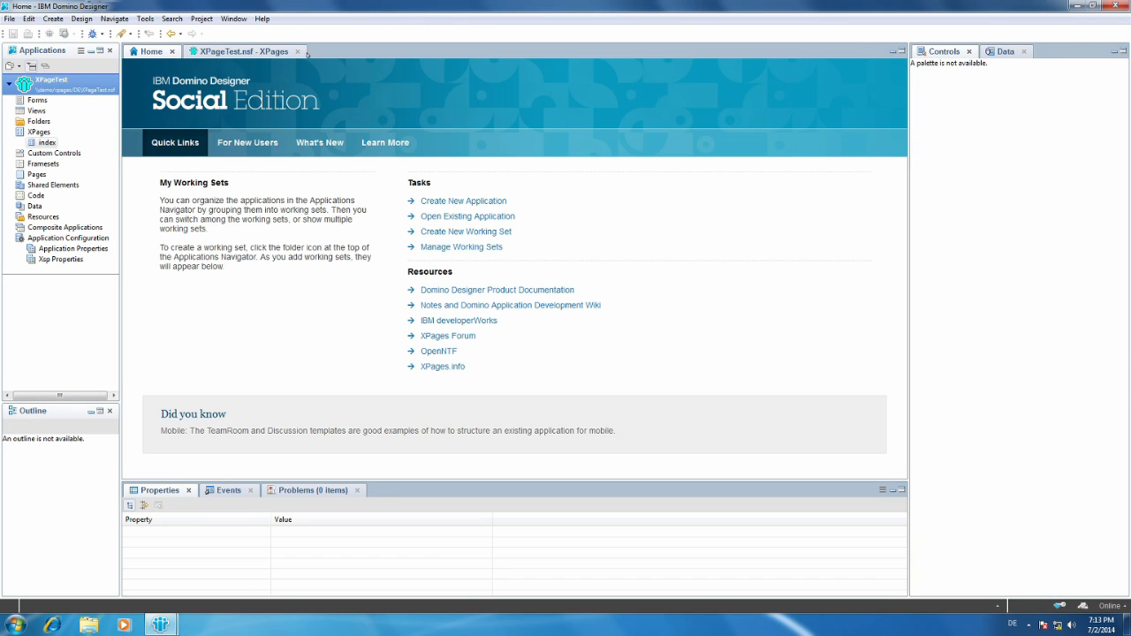
click(303, 52)
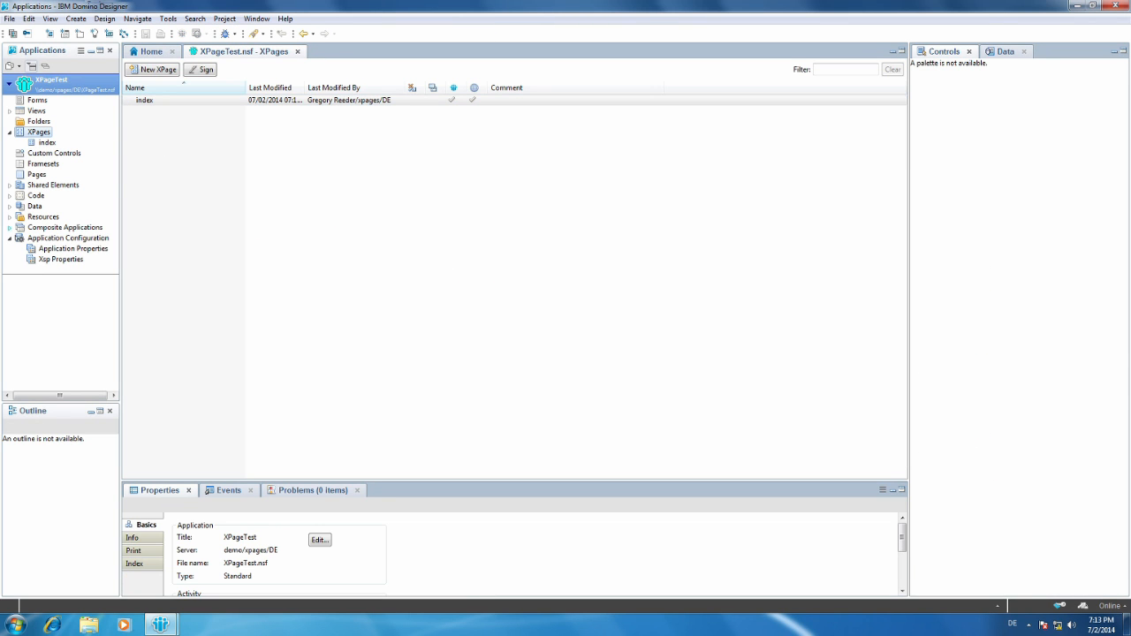
click(8, 237)
click(10, 131)
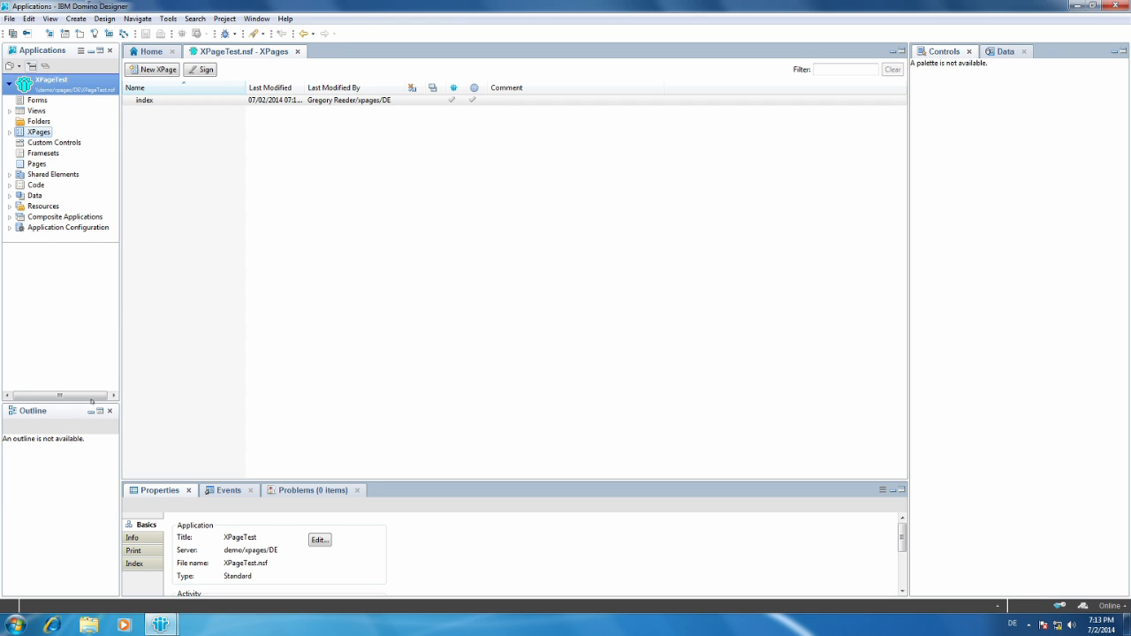
Rearrange the workspace by making the Applications navigator wider and taller and the Controls palette narrower.
drag(118, 374, 164, 359)
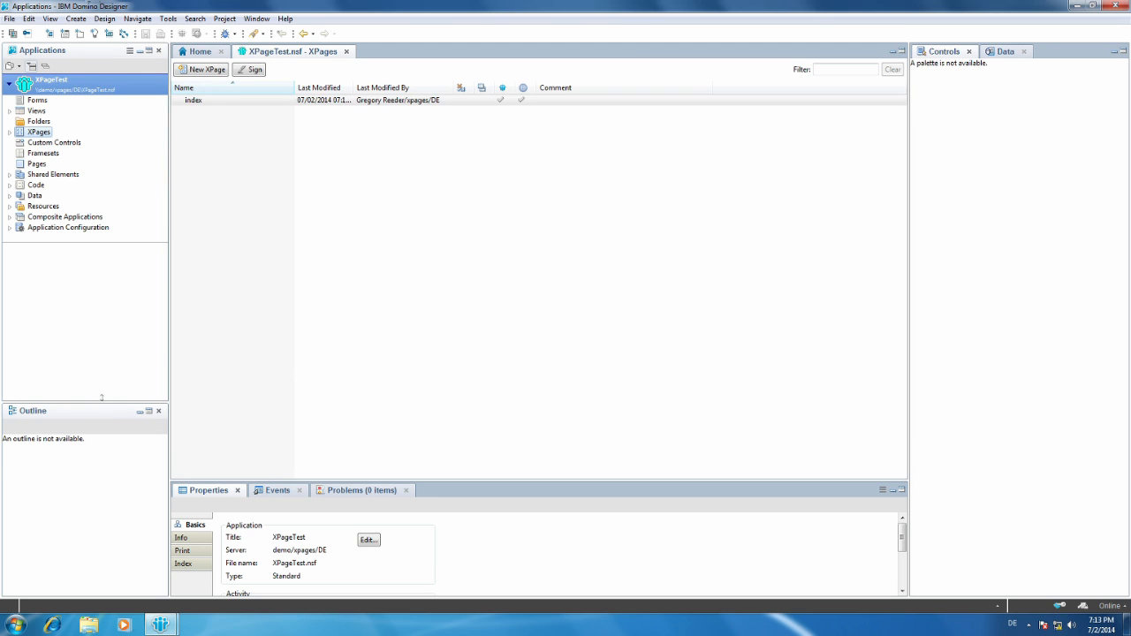
drag(102, 400, 101, 474)
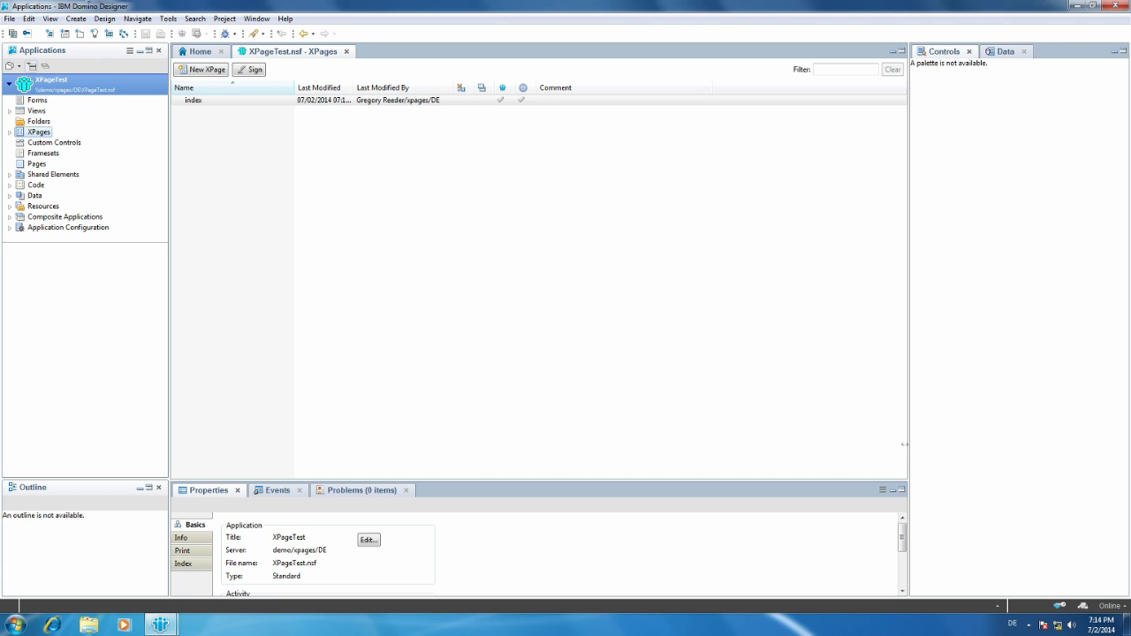
drag(904, 445, 989, 452)
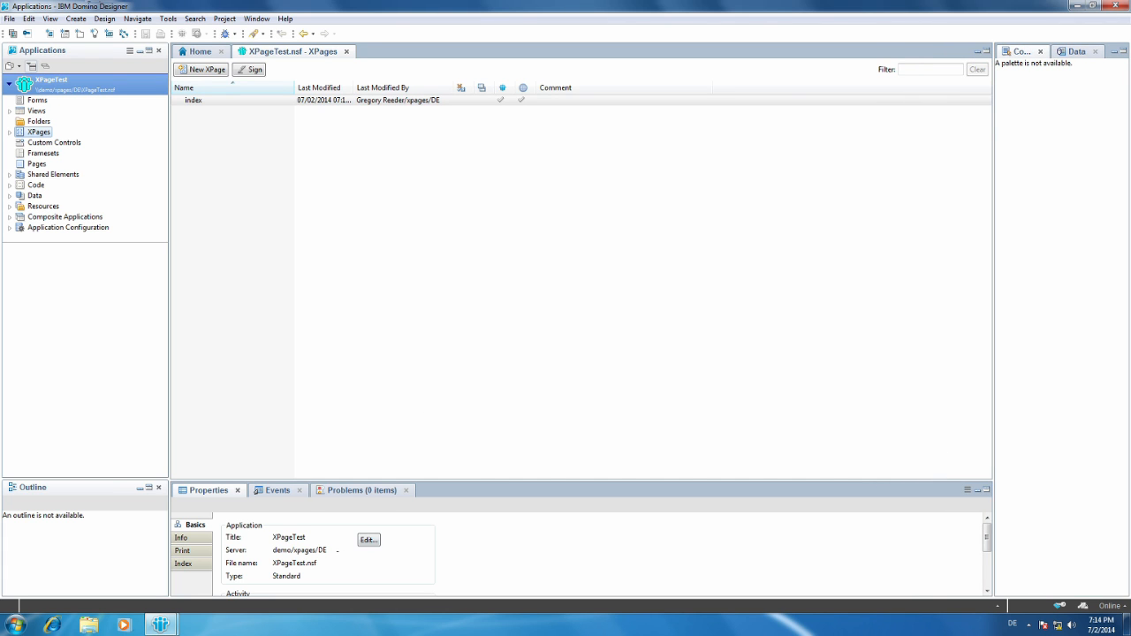